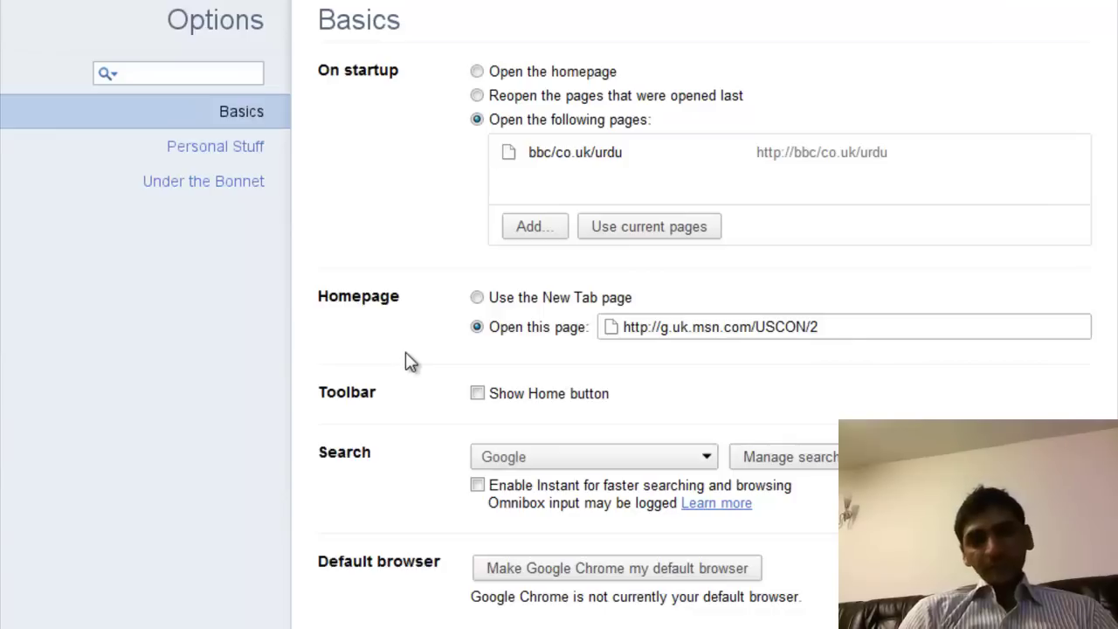
- Turn on the Show Home button setting in Chrome's Basics options
left_click(479, 398)
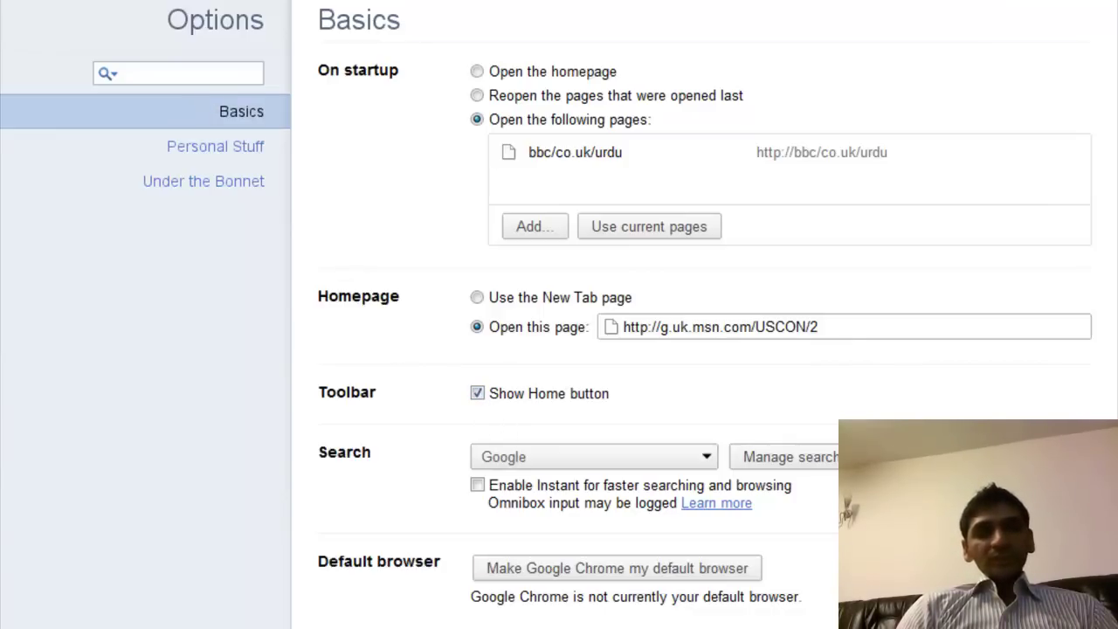
left_click(479, 394)
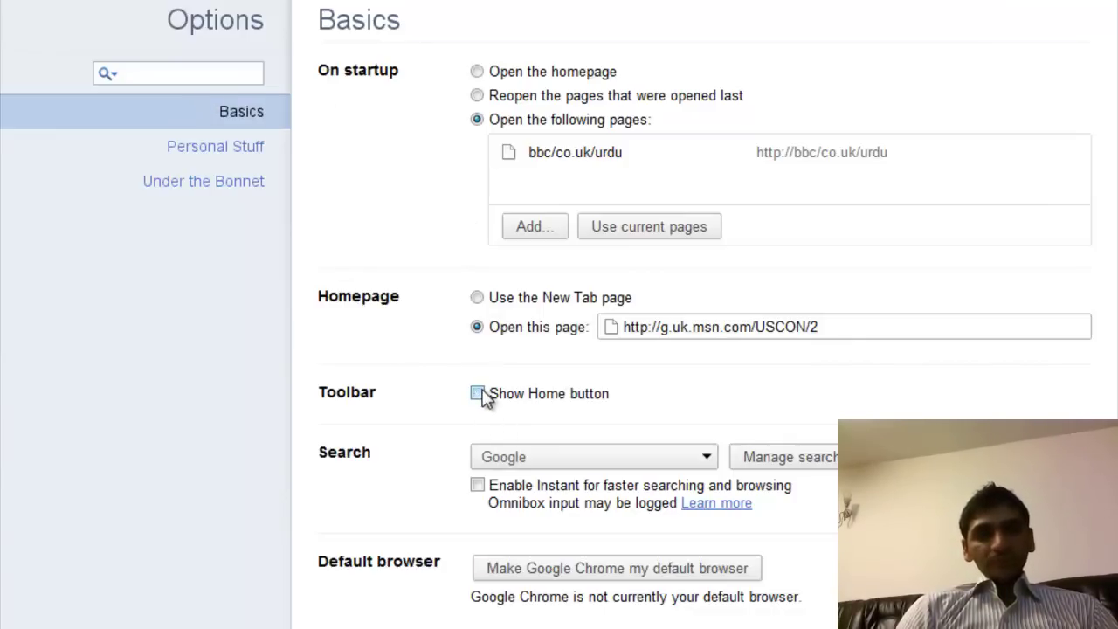
left_click(479, 395)
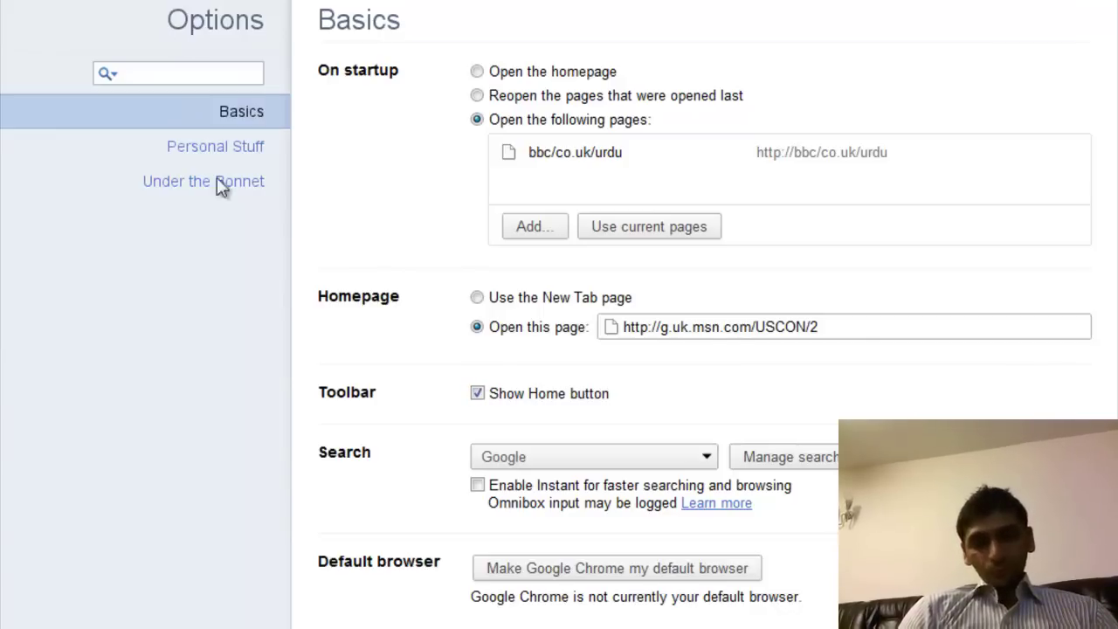
- Leave Google as the search engine, then close Chrome and switch to the terms page window
left_click(620, 458)
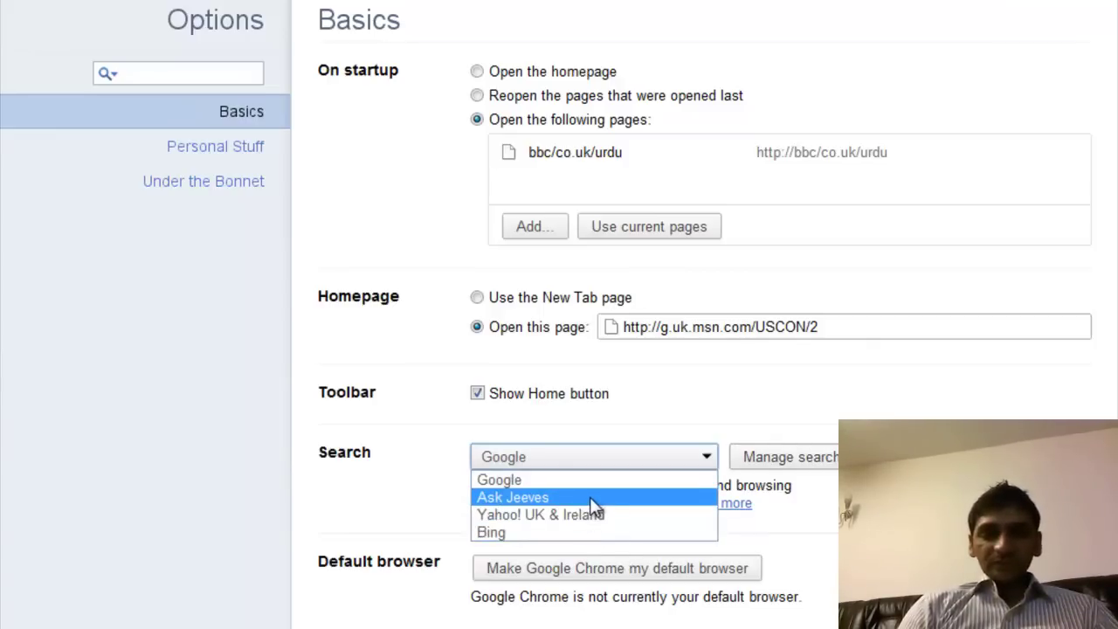
key("Escape")
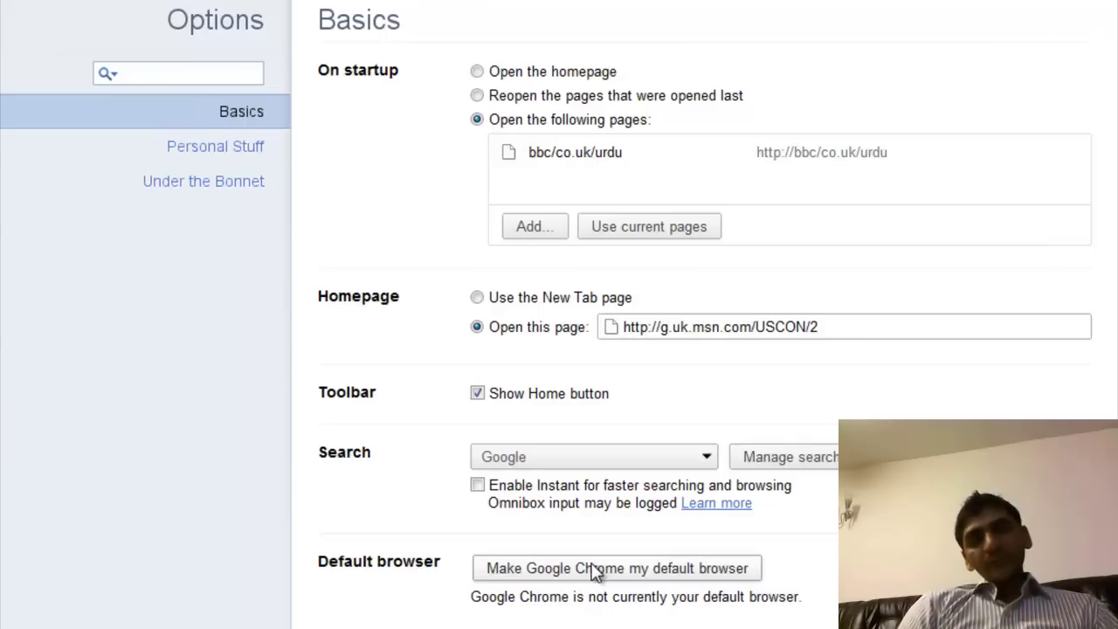
key("alt+F4")
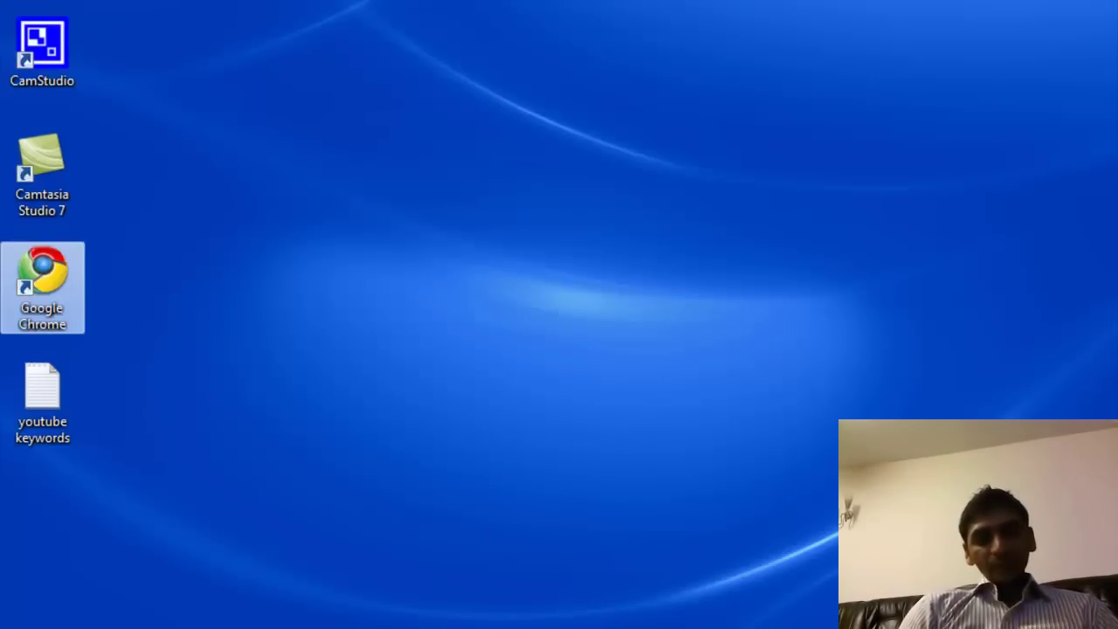
key("alt+Tab")
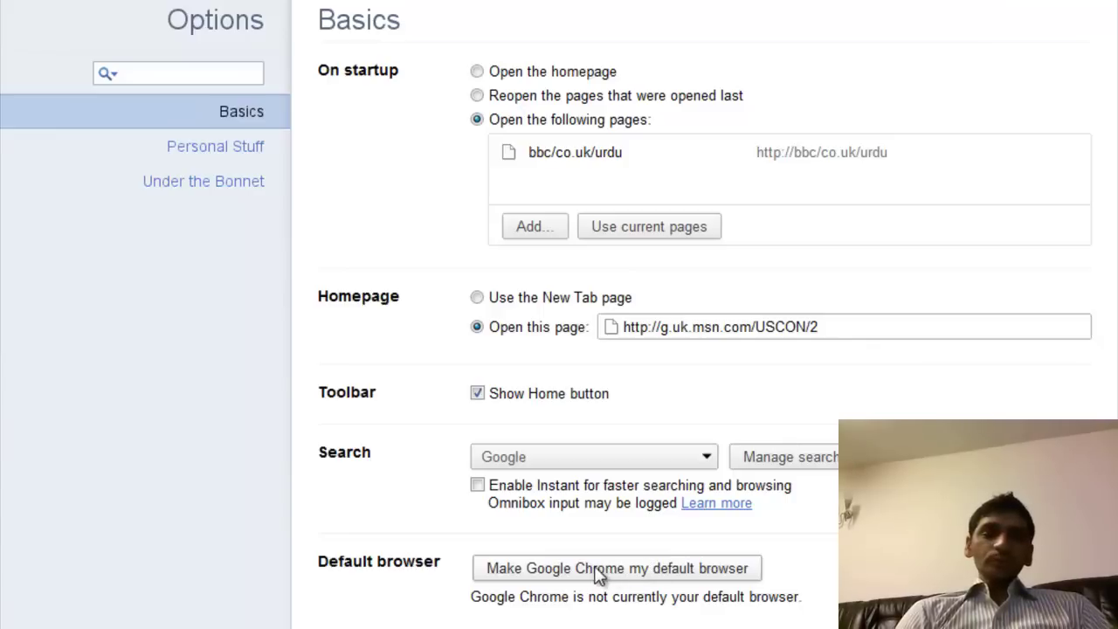
- Show the Personal Stuff options page, briefly revisiting Basics along the way
left_click(248, 150)
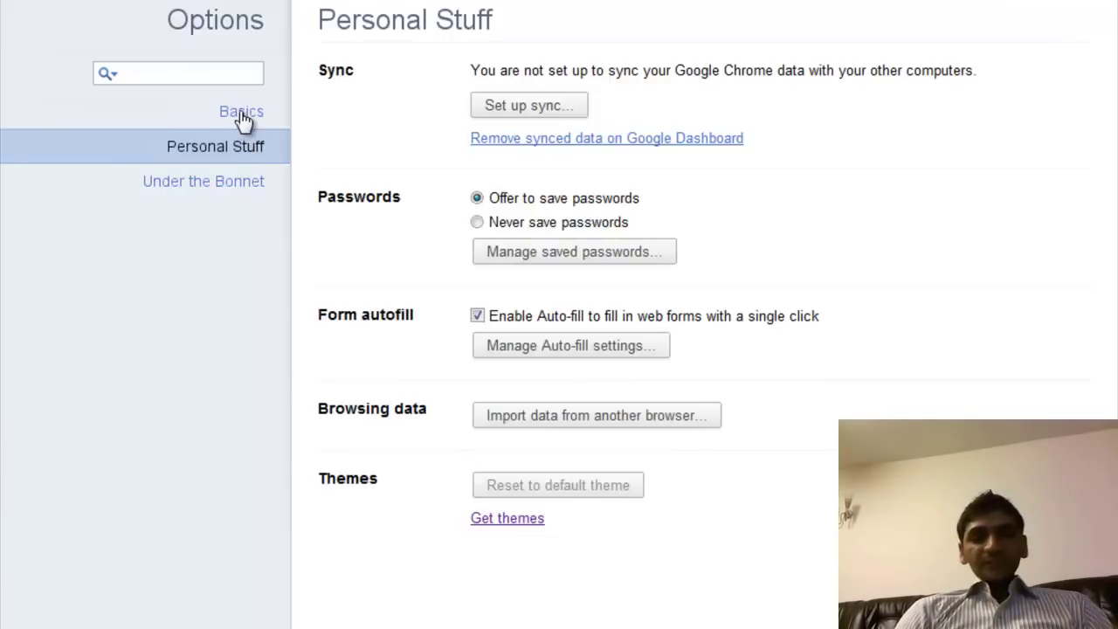
left_click(242, 120)
left_click(244, 150)
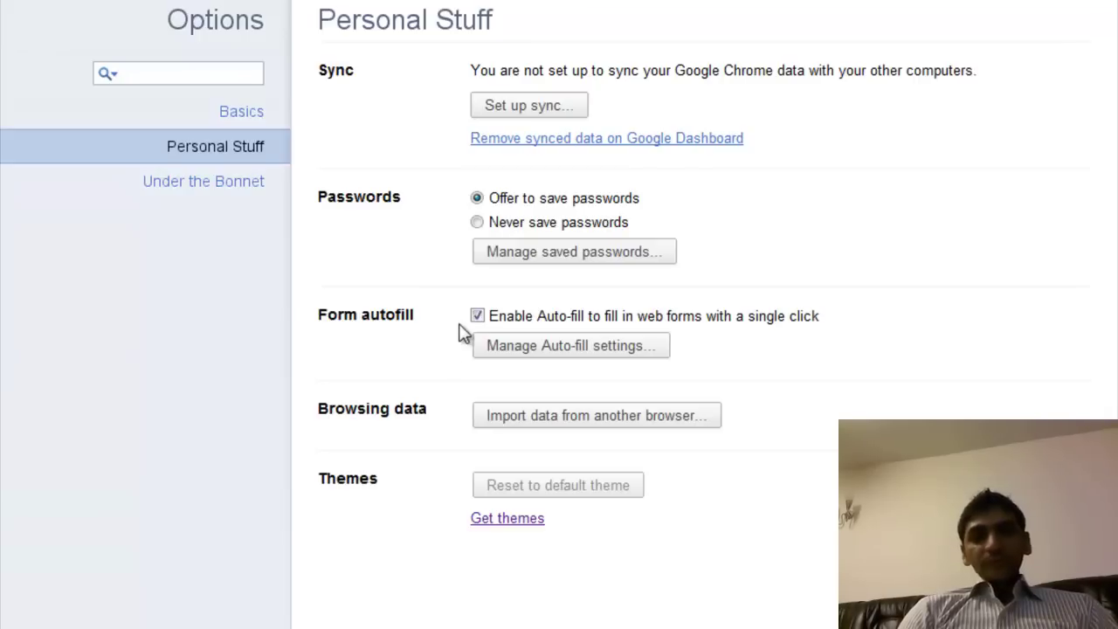
- Search the options for 'Alam' and then 'shah', find no matches, and clear the search box
left_click(165, 73)
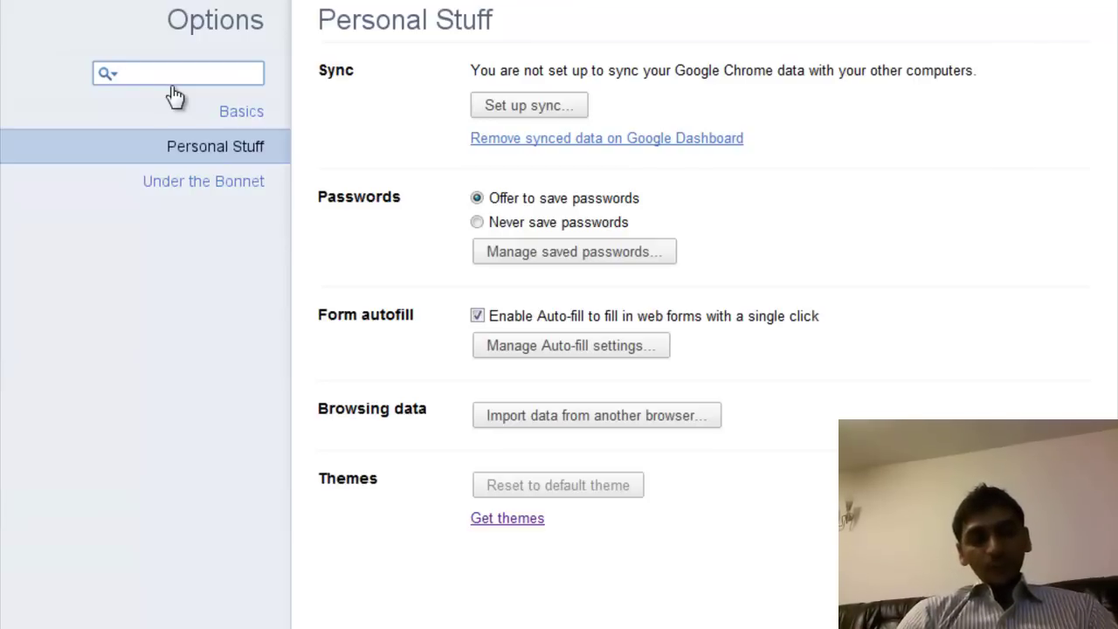
type("Alam")
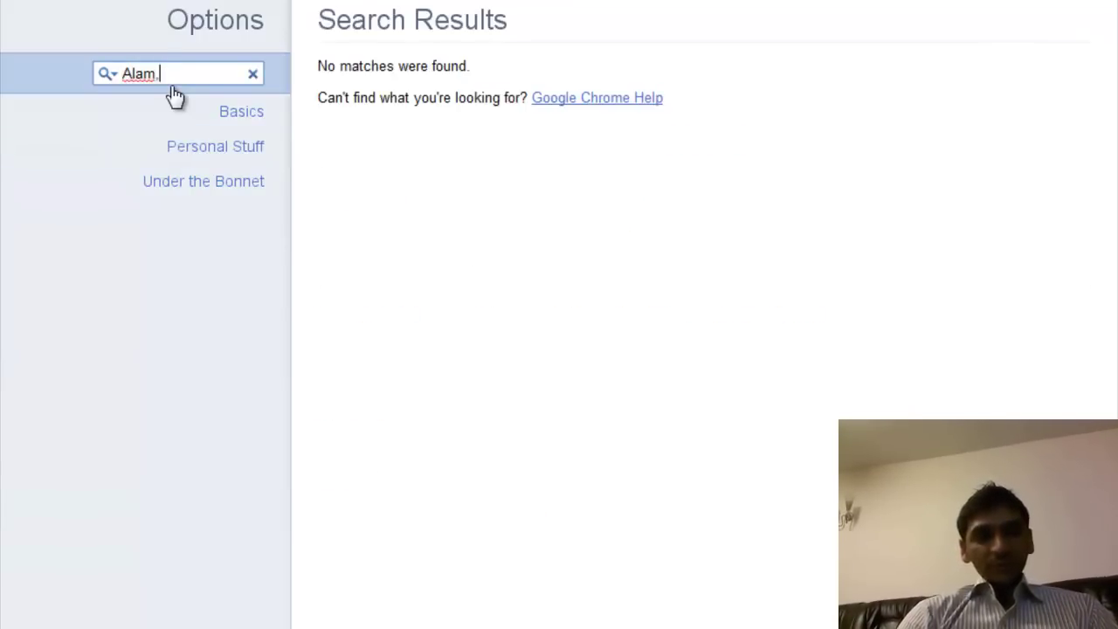
key("BackSpace")
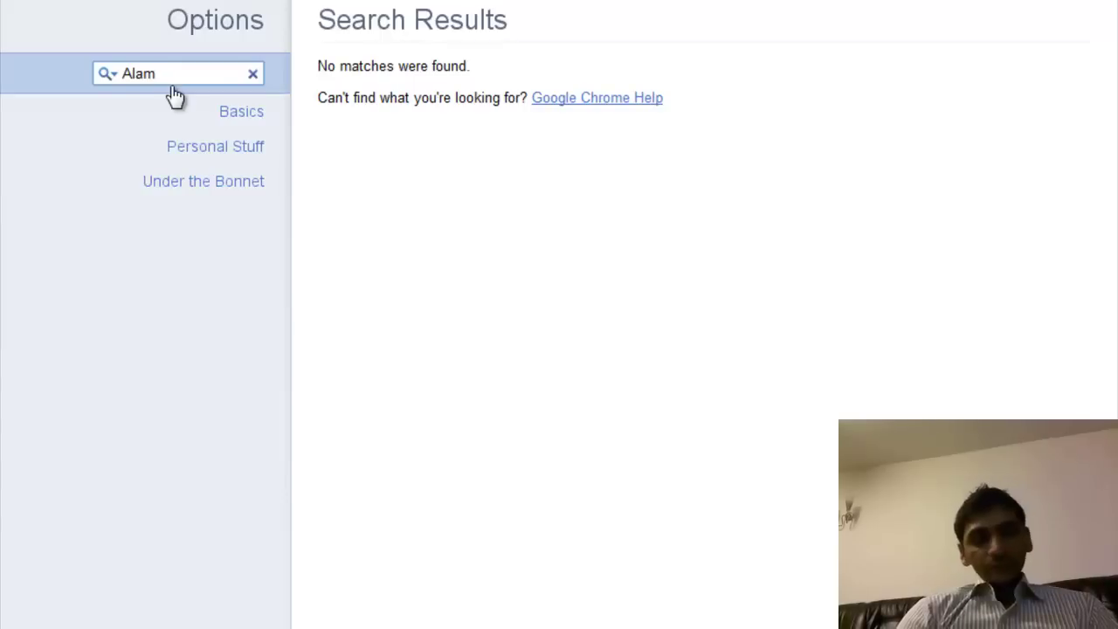
key("BackSpace")
key("BackSpace")
key("BackSpace")
key("BackSpace")
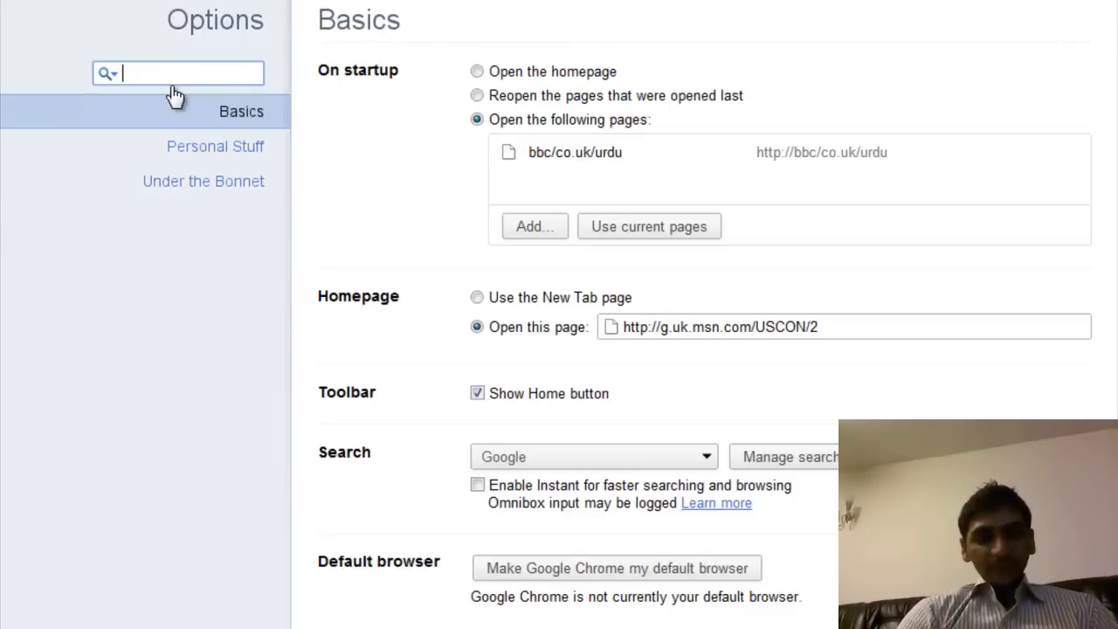
type("shah")
key("BackSpace")
key("BackSpace")
key("BackSpace")
key("BackSpace")
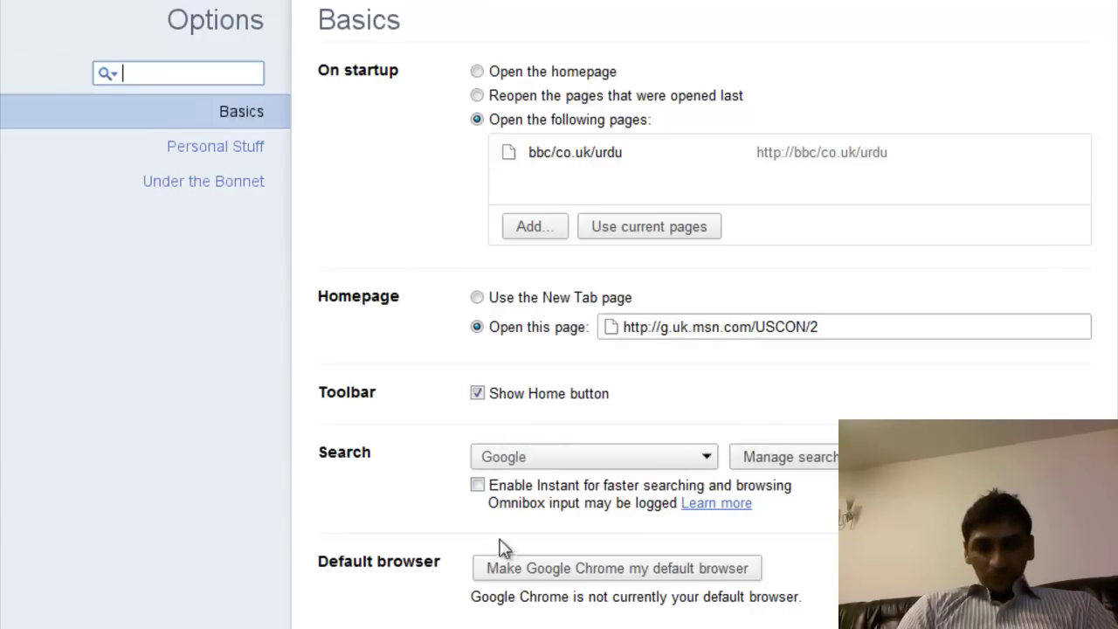
- Scroll through the Themes Gallery from Personal Stuff without applying any theme
left_click(241, 148)
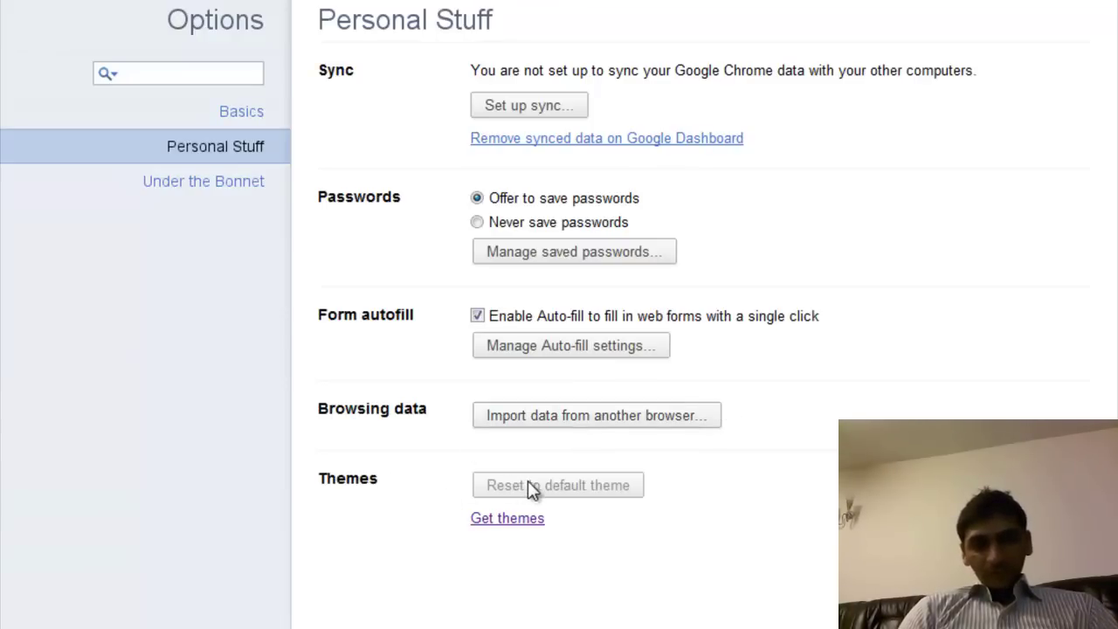
left_click(497, 522)
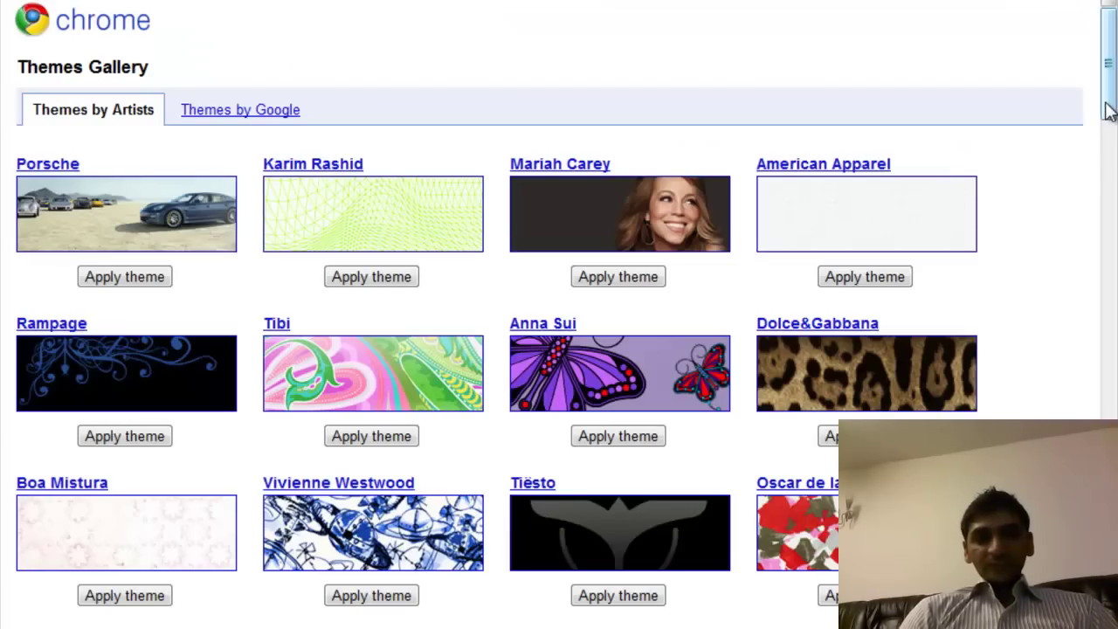
mouse_move(1107, 109)
left_mouse_down()
mouse_move(1107, 377)
mouse_move(1107, 111)
left_mouse_up()
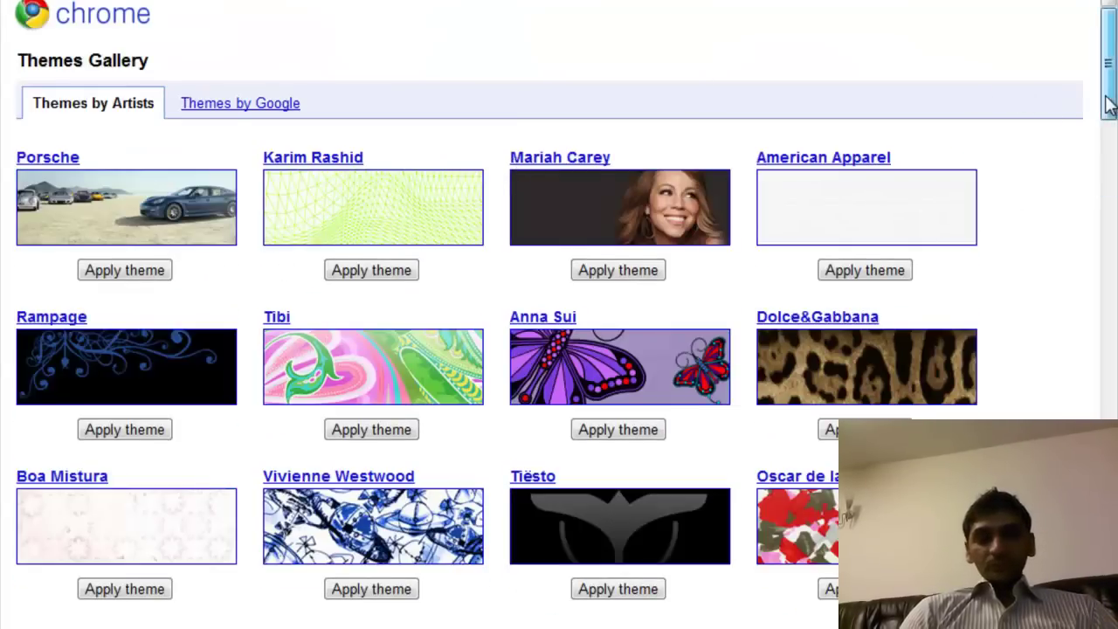
left_click_drag(1109, 99, 1115, 489)
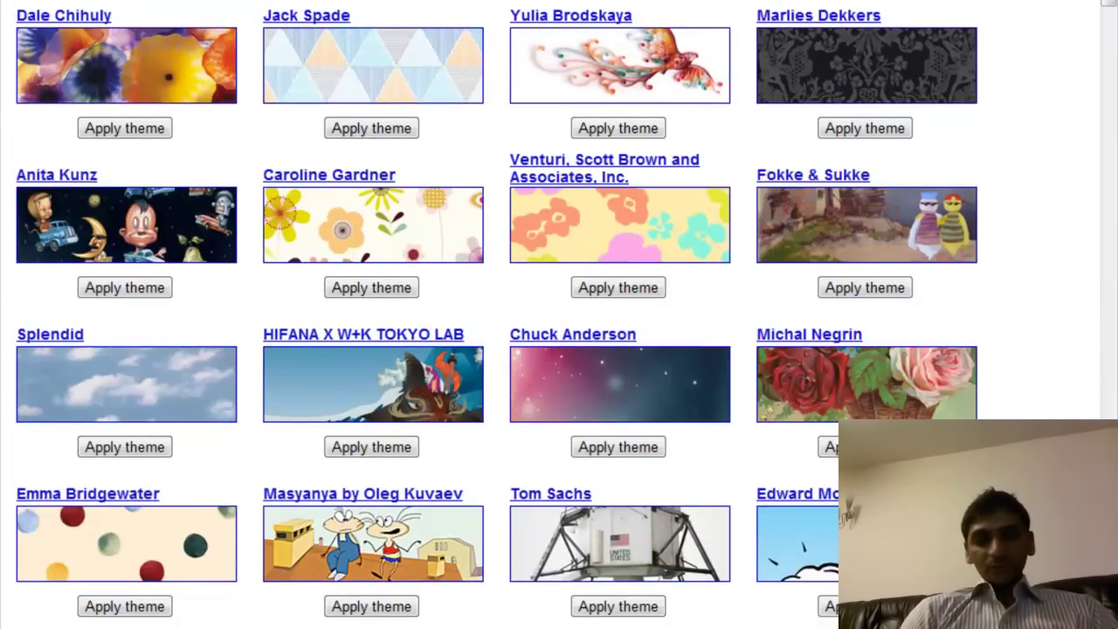
scroll(496, 314, "down", 10)
left_click_drag(1111, 541, 1110, 111)
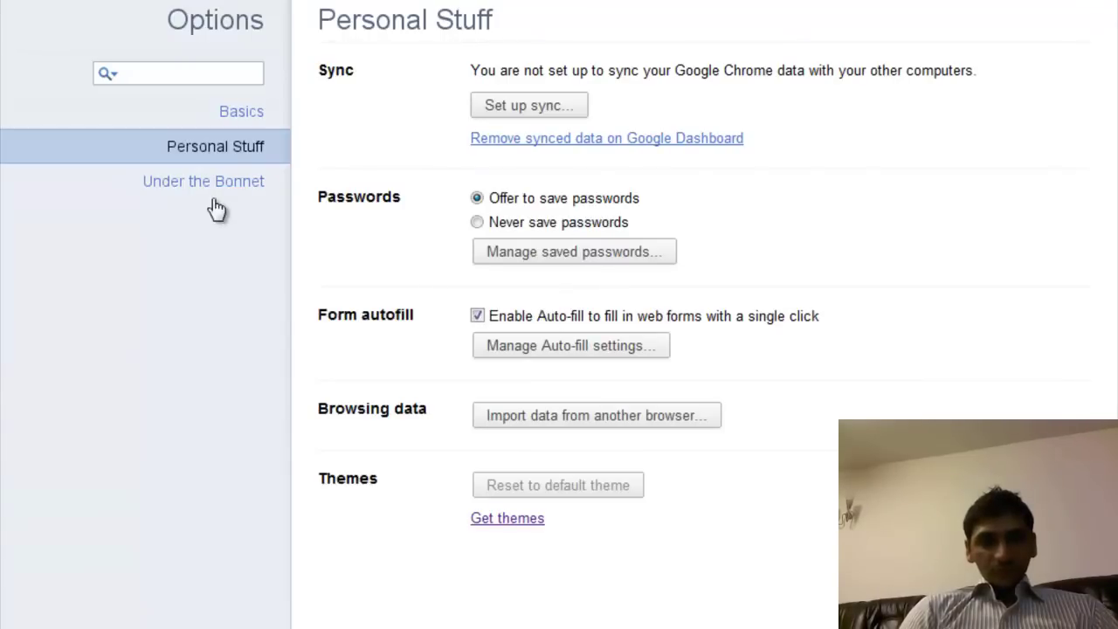
- View the Under the Bonnet settings, return to Basics, and switch Chrome to full screen
left_click(225, 197)
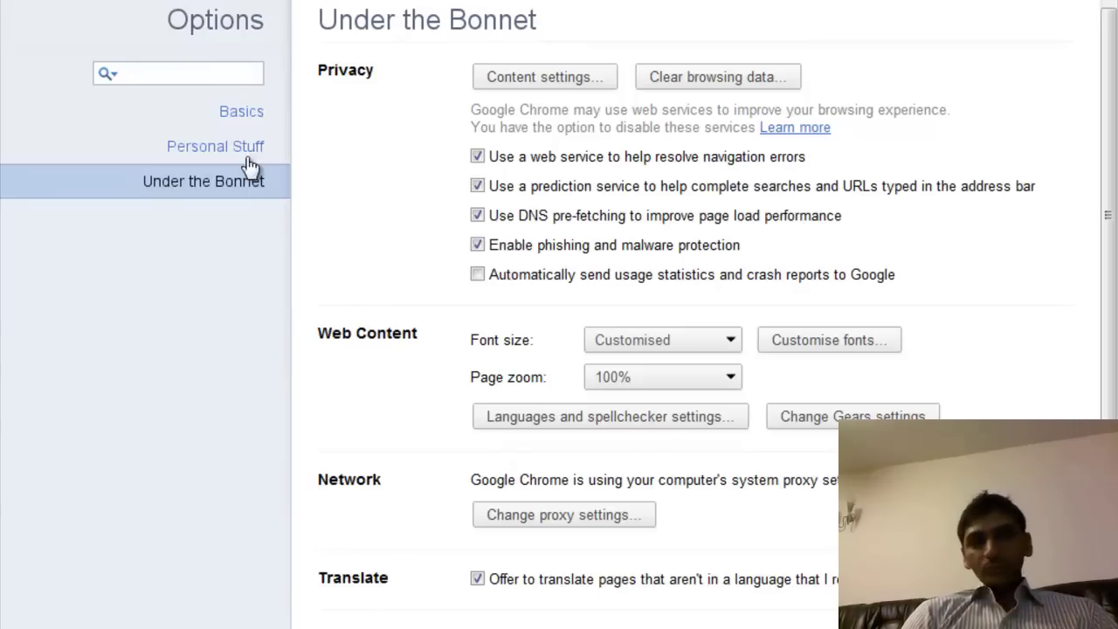
left_click(242, 114)
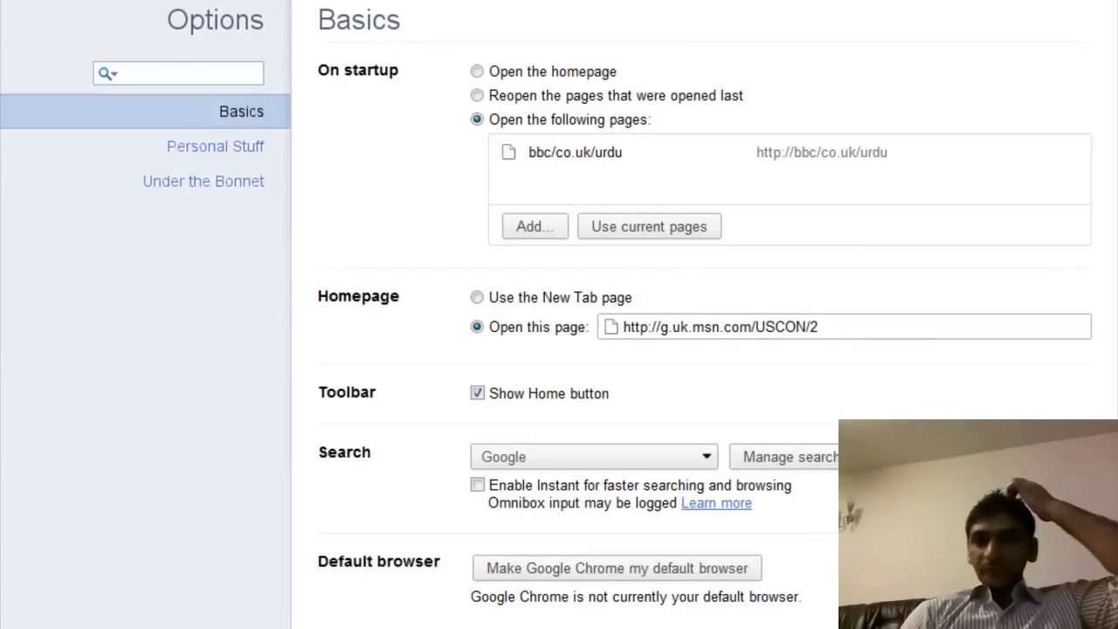
key("alt+f")
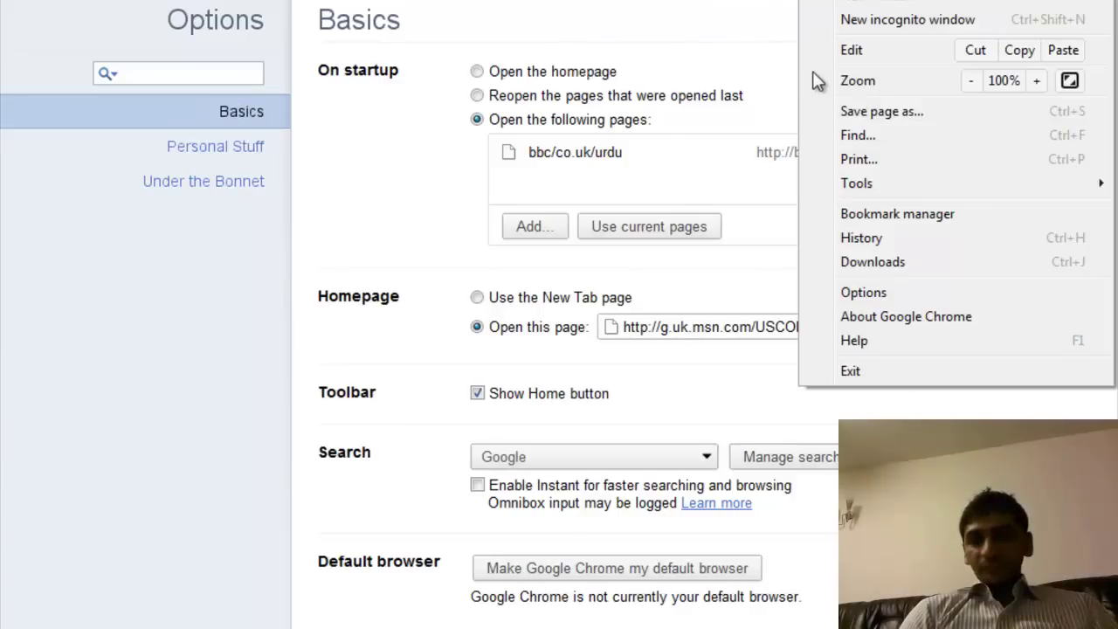
left_click(1070, 81)
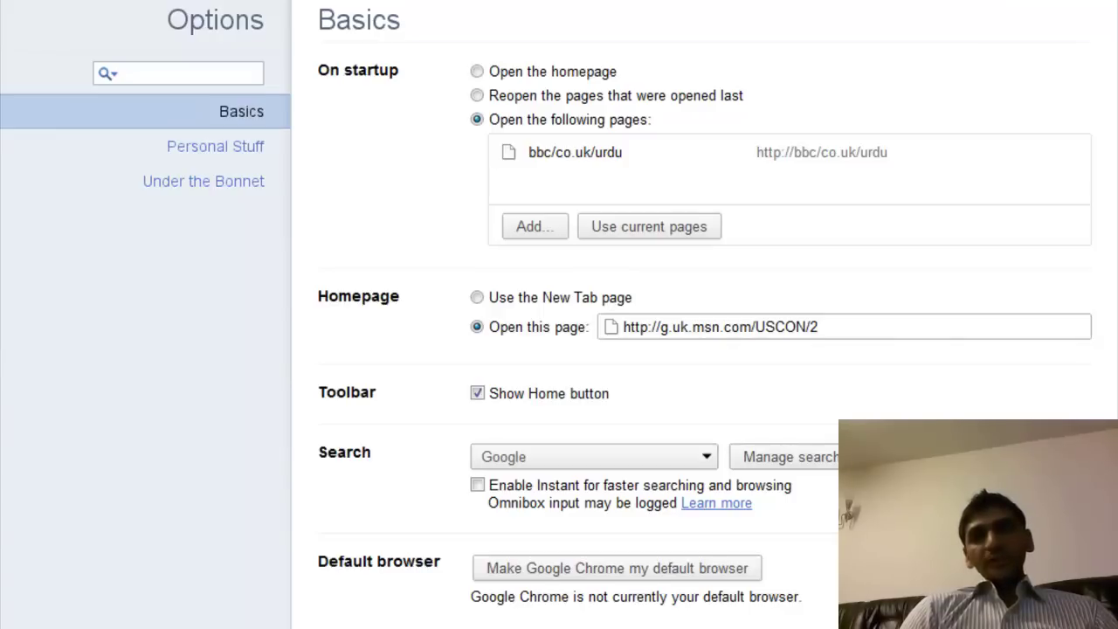
- Glance at the main menu and Downloads page, then return to the FriendsKorner politics page
left_click(879, 37)
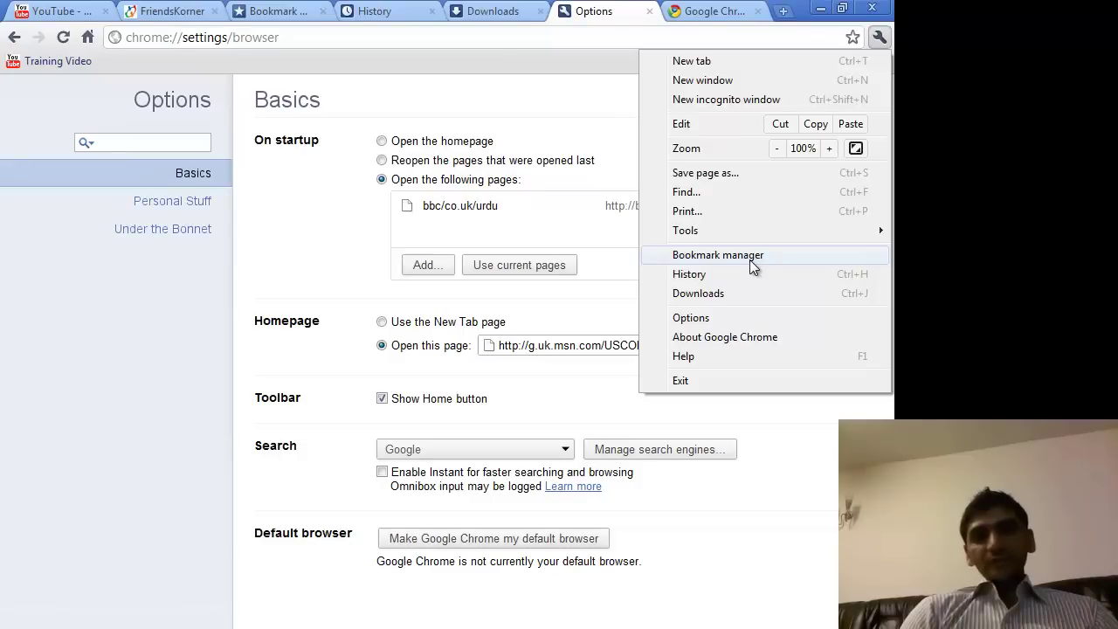
left_click(524, 35)
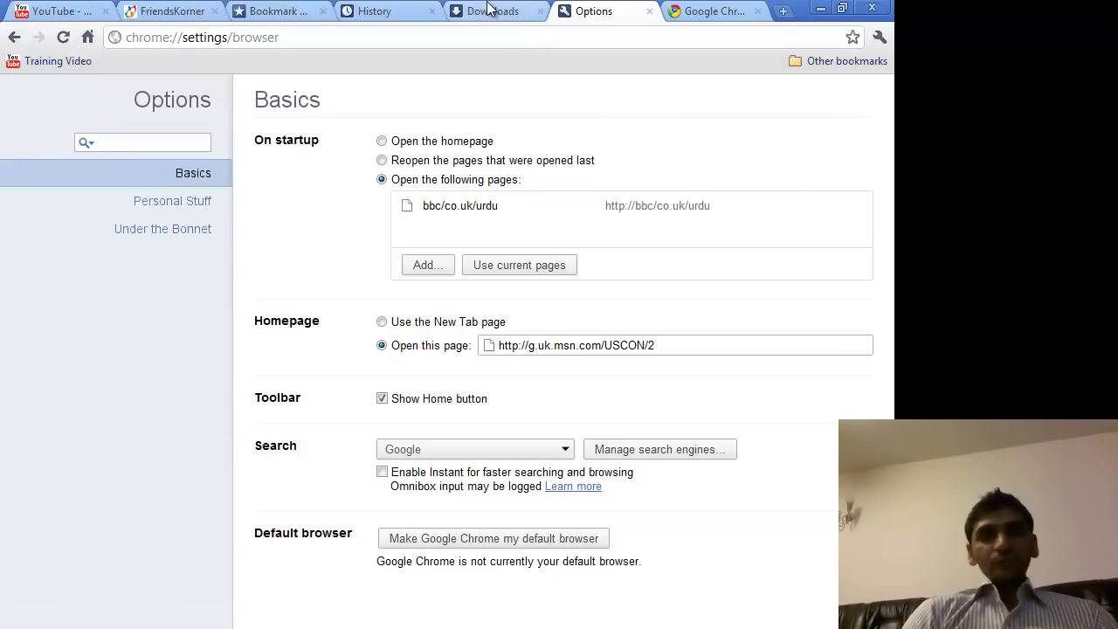
left_click(491, 10)
left_click(208, 12)
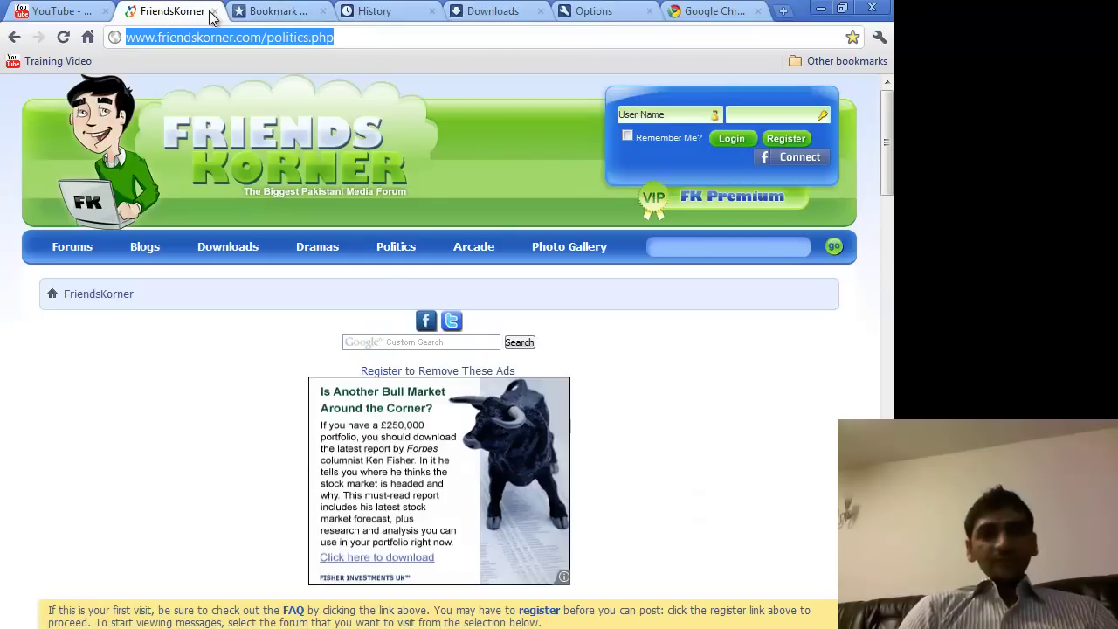
- Bookmark the FriendsKorner politics page as 'Debate Programs' in Other bookmarks
left_click(852, 37)
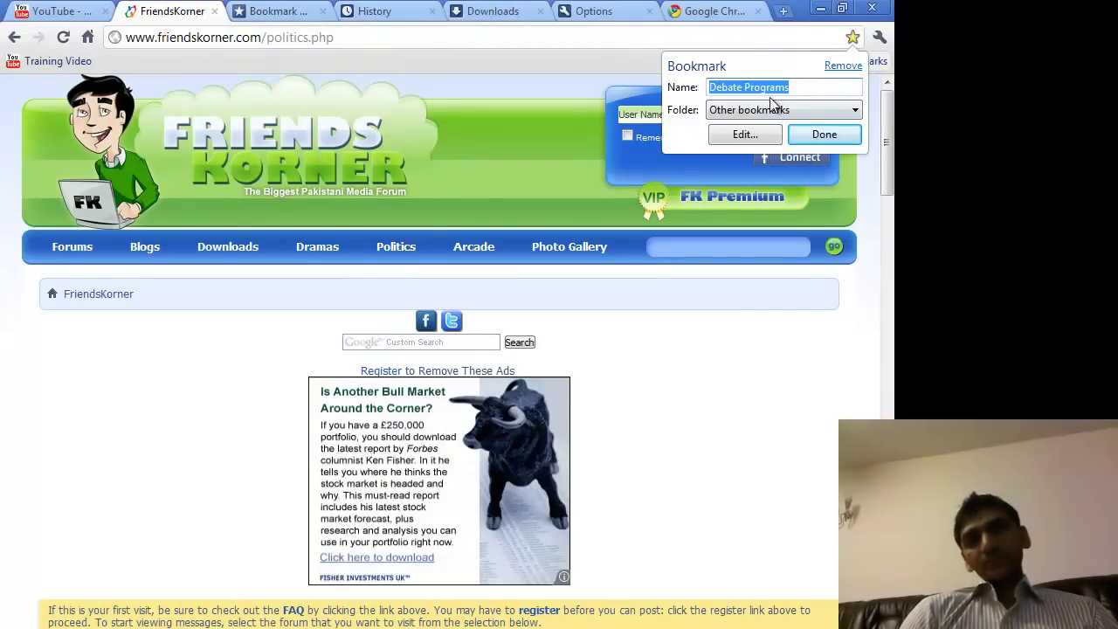
left_click(821, 111)
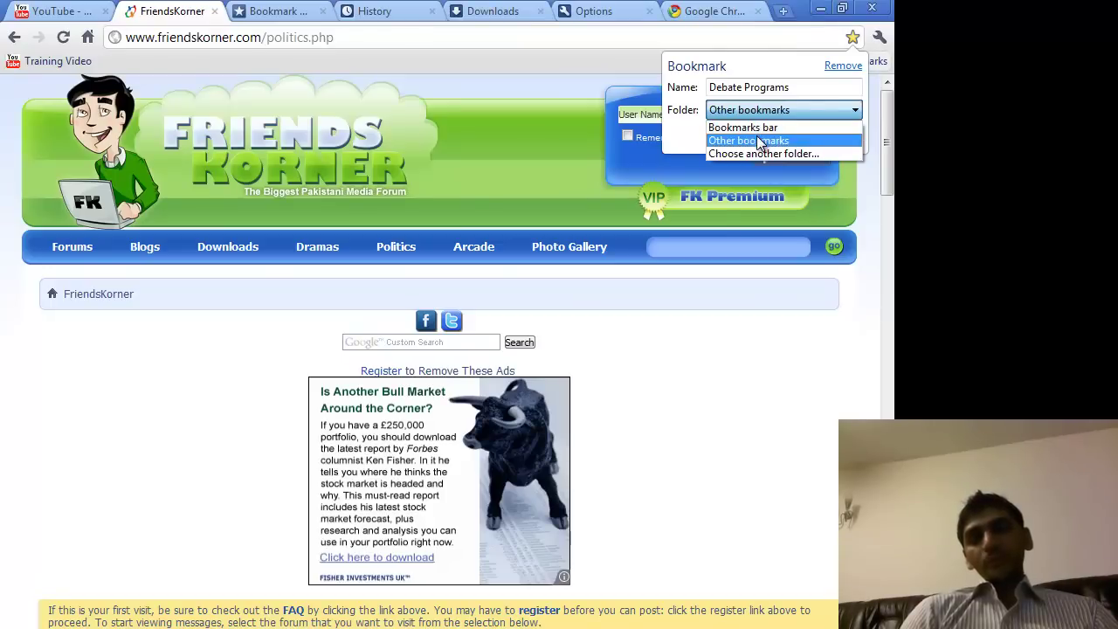
left_click(670, 125)
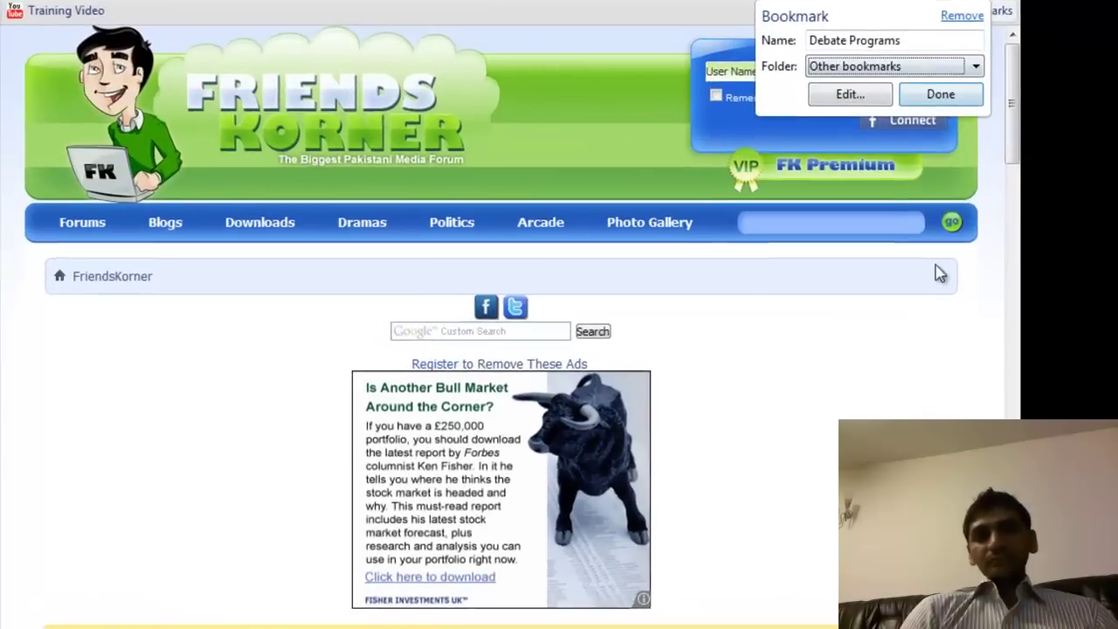
left_click(939, 274)
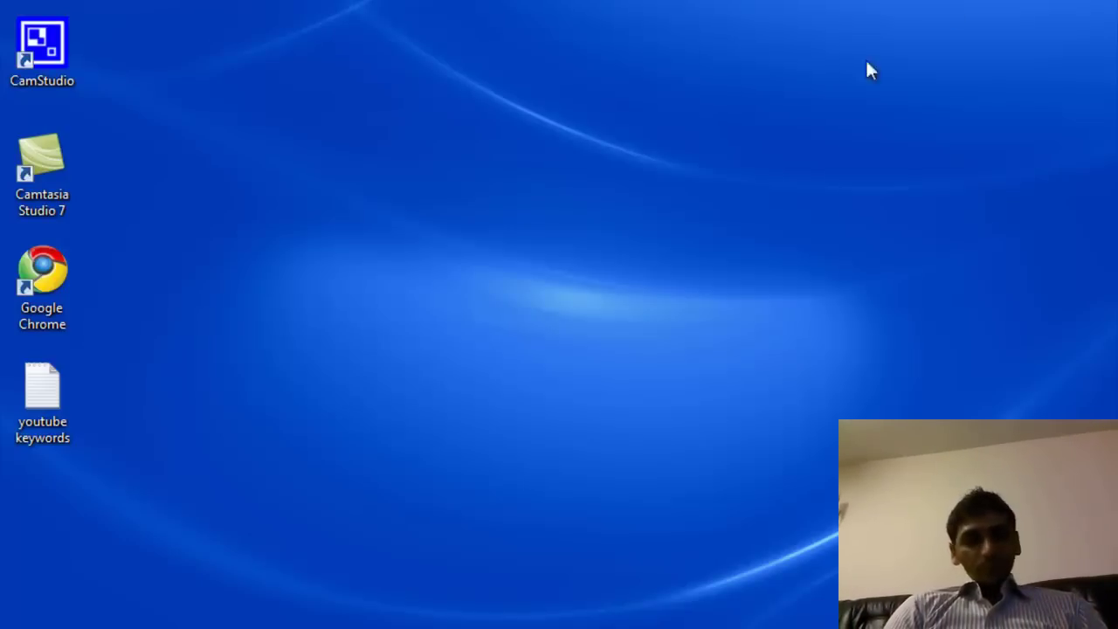
- Launch Chrome from the desktop icon, return to the desktop, and launch Chrome again
double_click(63, 283)
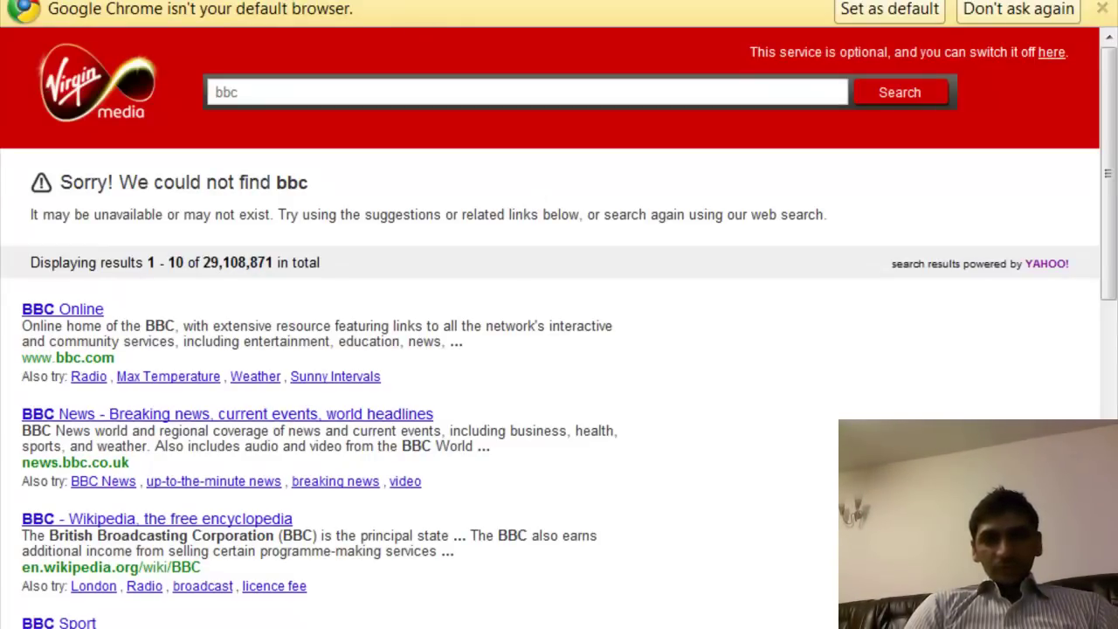
key("super+d")
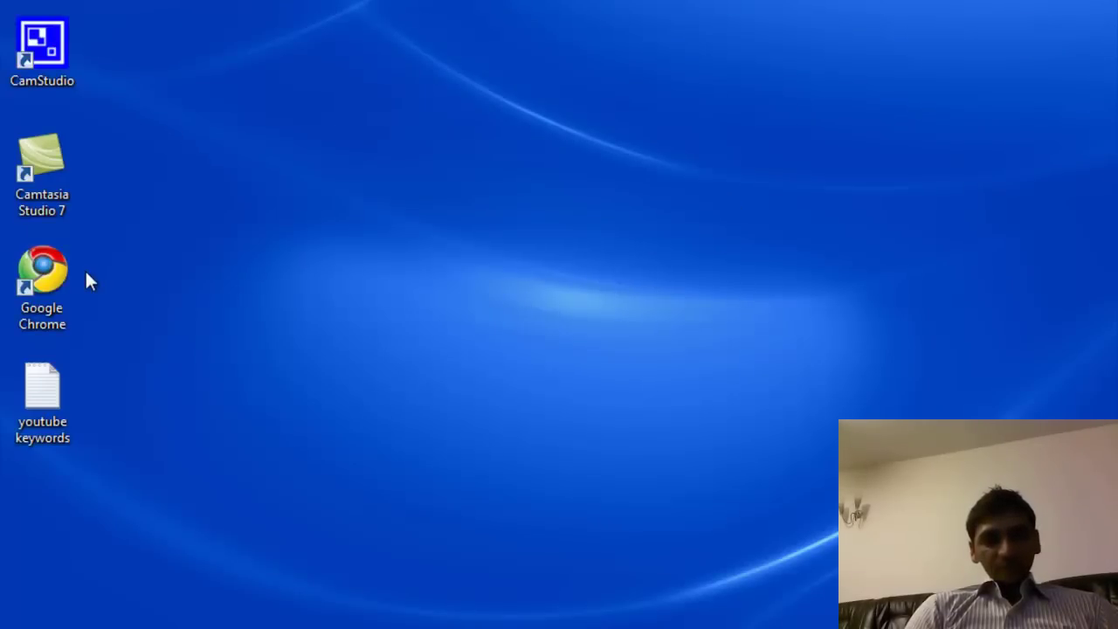
double_click(58, 279)
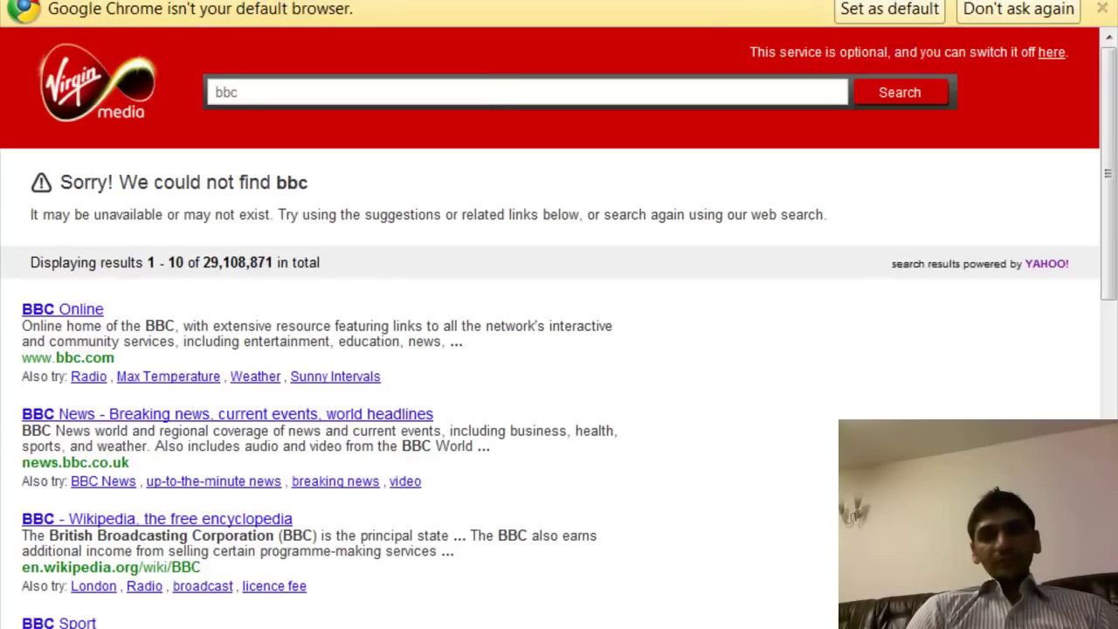
- Close Chrome, relaunch it from its desktop icon, then select the Google Chrome shortcut
key("alt+F4")
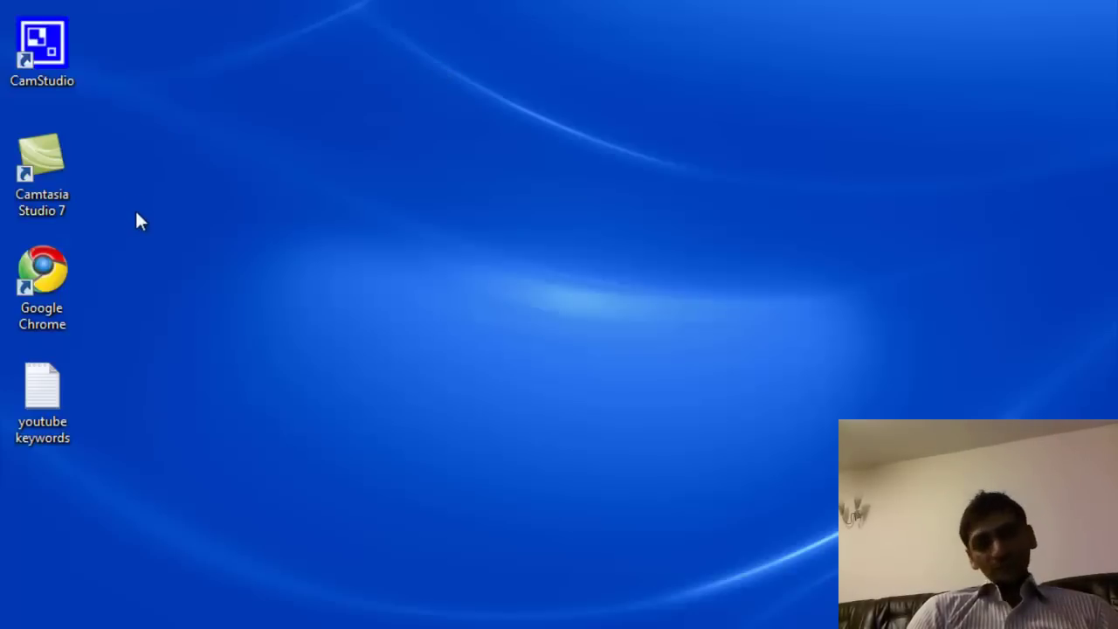
double_click(31, 282)
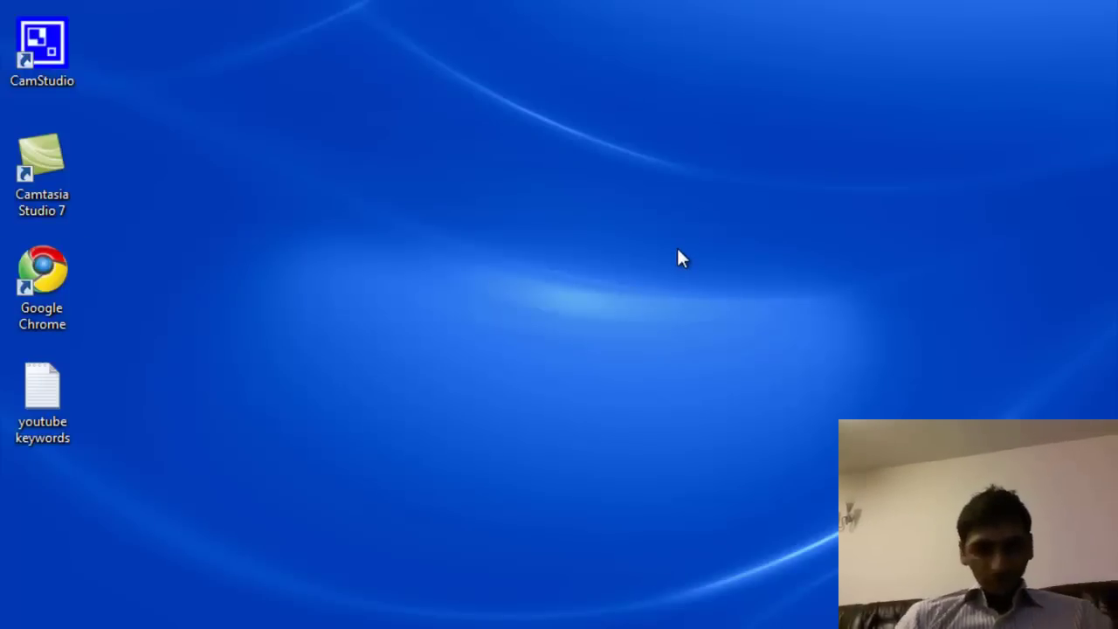
key("g")
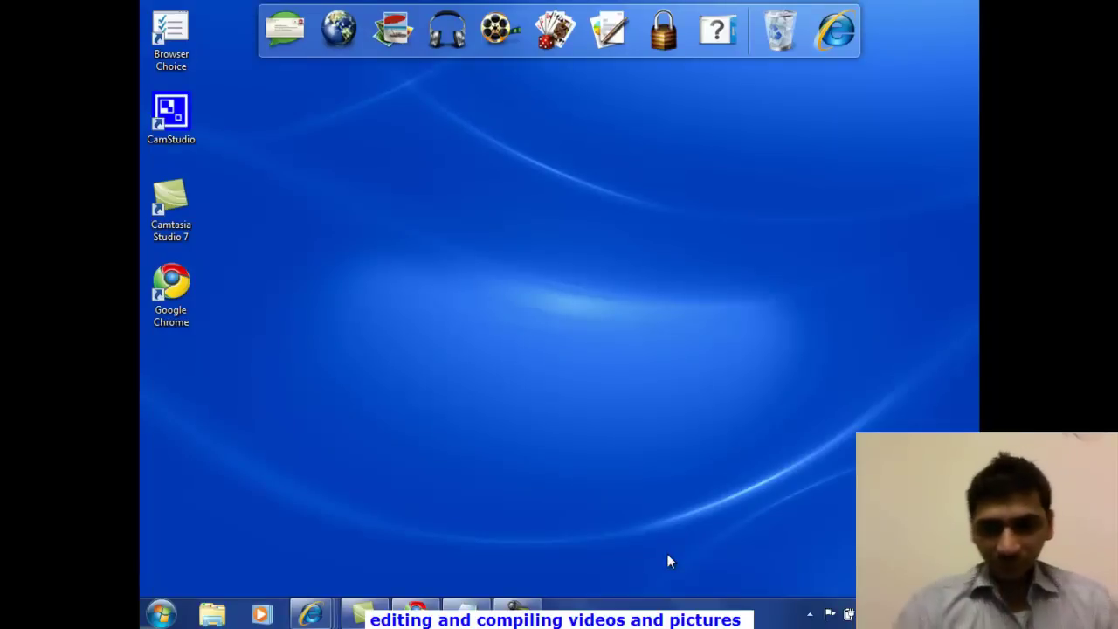
- Restore the Untitled - Notepad window with the camera and editing topic outline
left_click(472, 612)
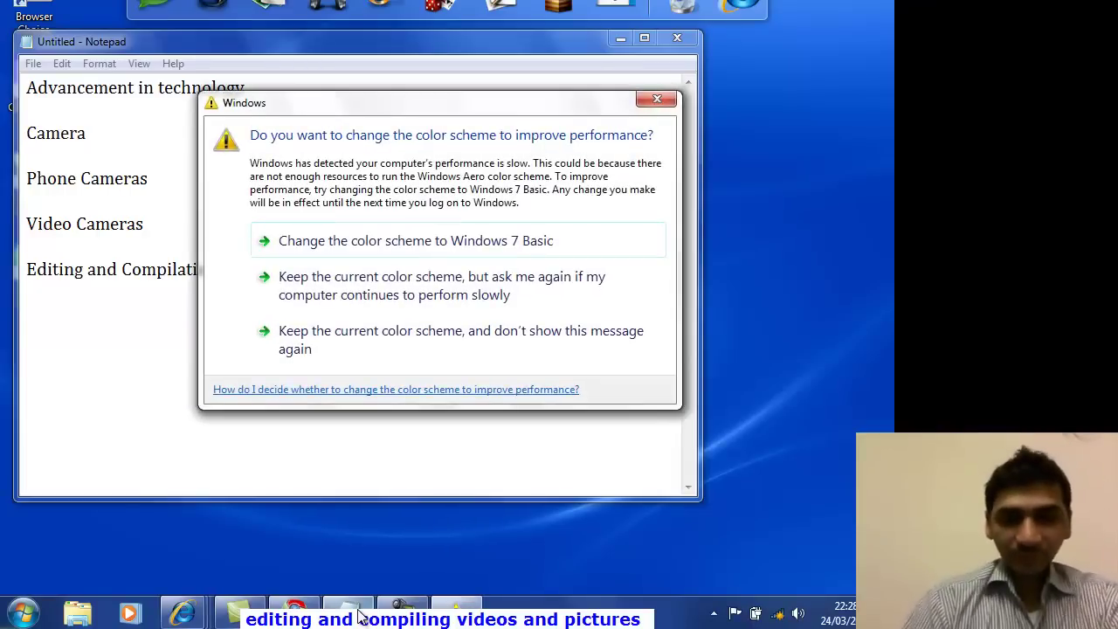
- Change the Windows colour scheme to Windows 7 Basic from the performance warning
left_click(402, 241)
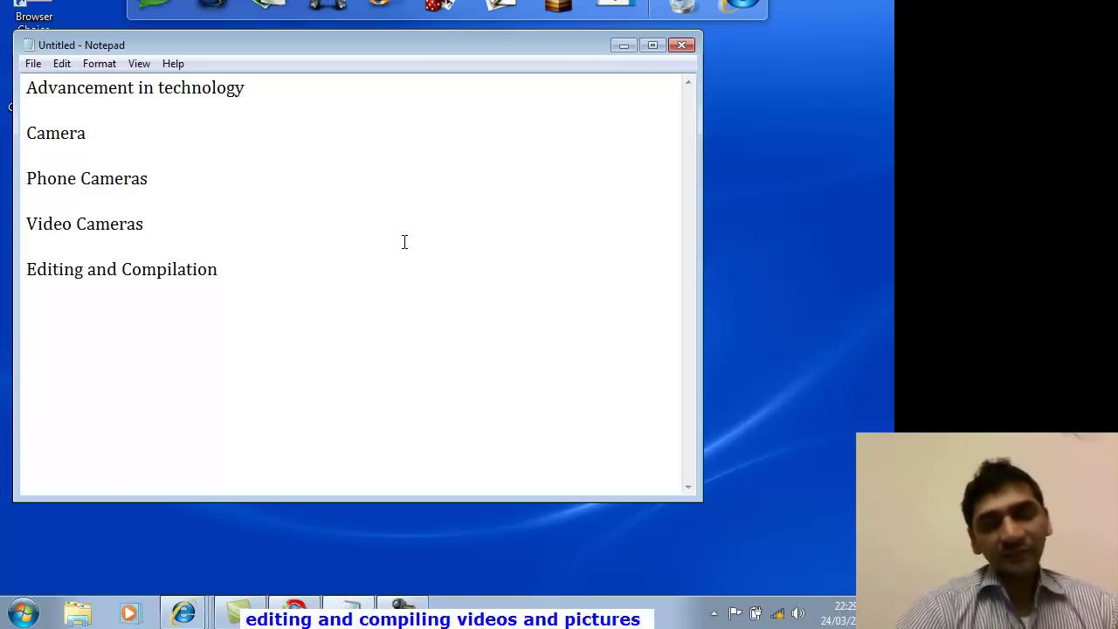
key("Up")
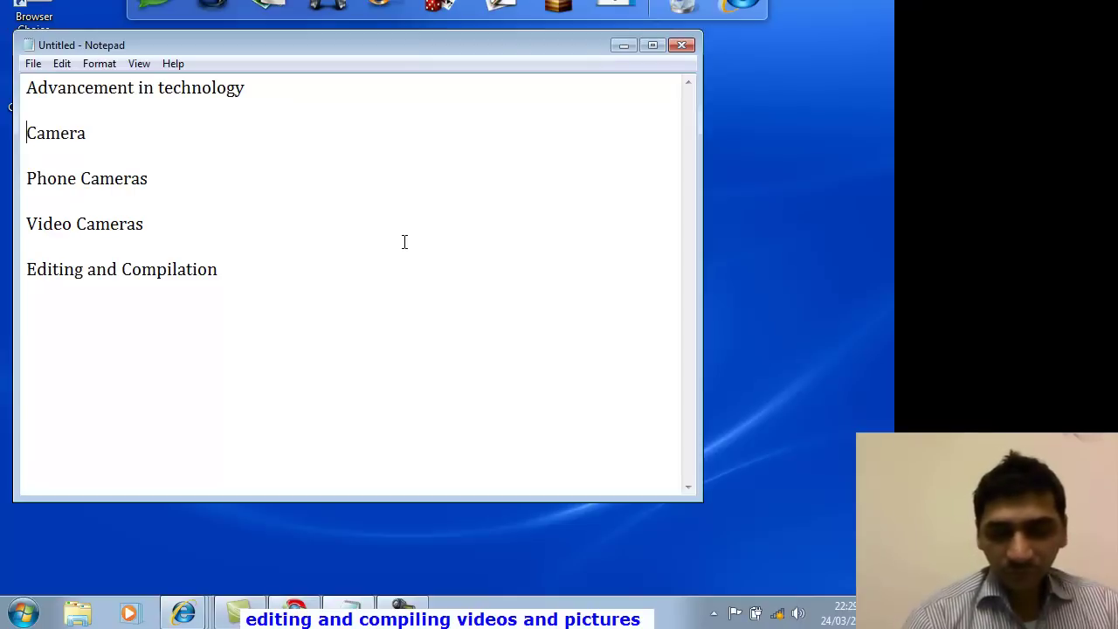
key("shift+End")
key("End")
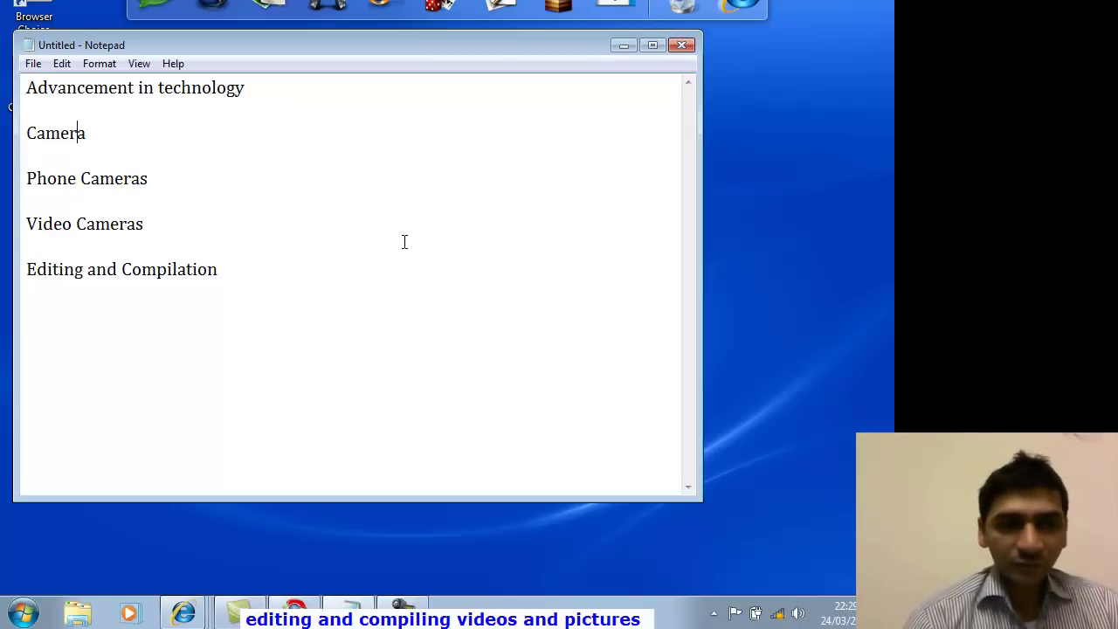
key("shift+Home")
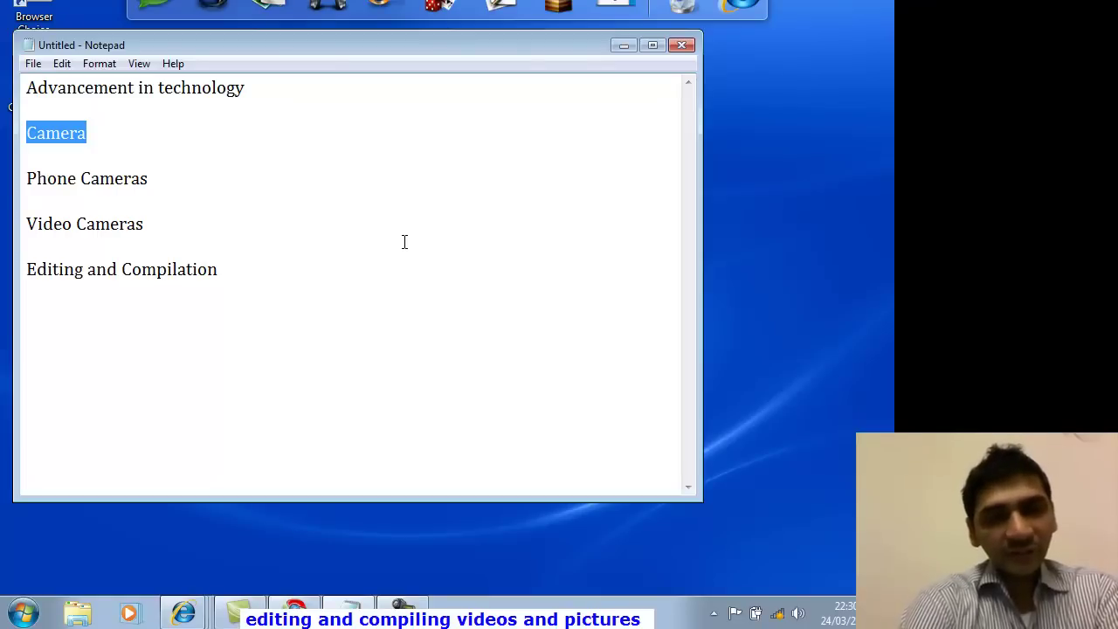
key("Up")
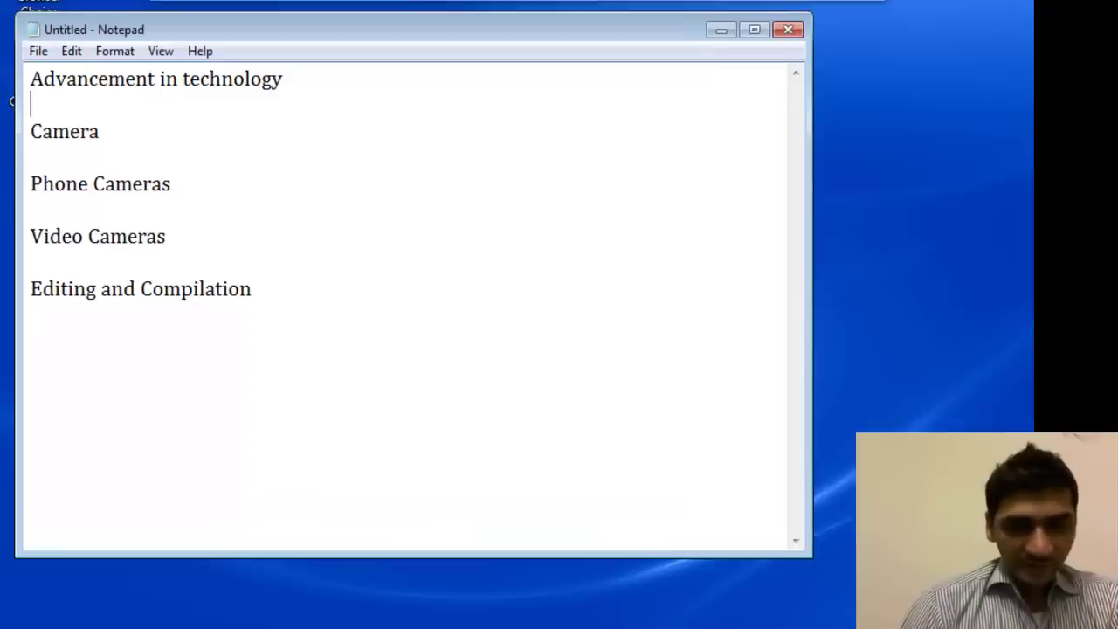
mouse_move(131, 625)
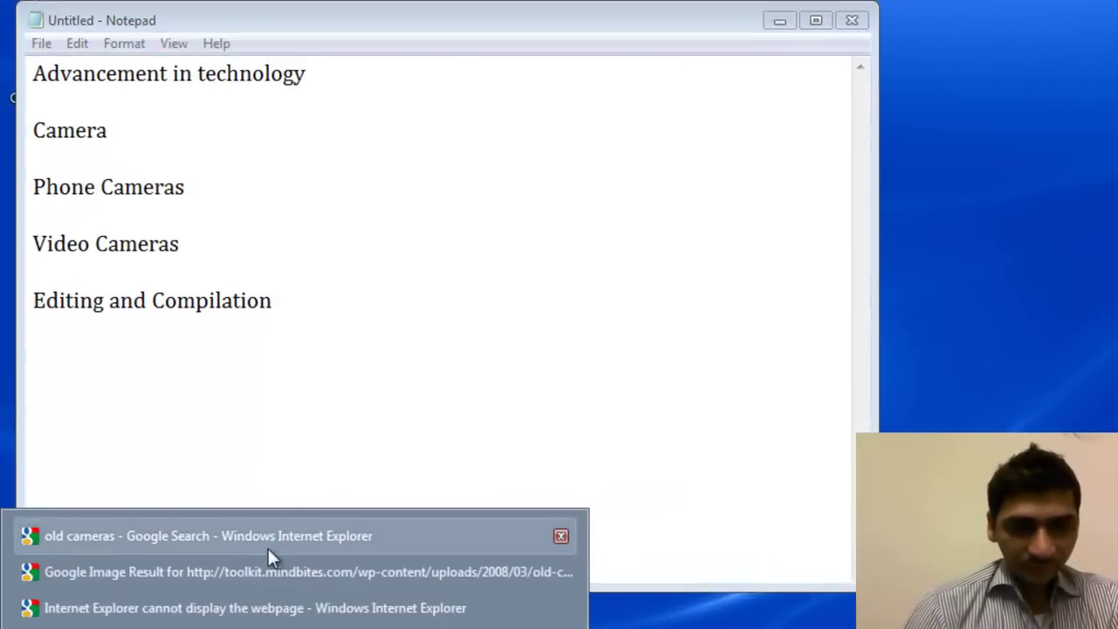
- Switch to the old cameras image results and glance at the pinhole camera preview tab
left_click(268, 550)
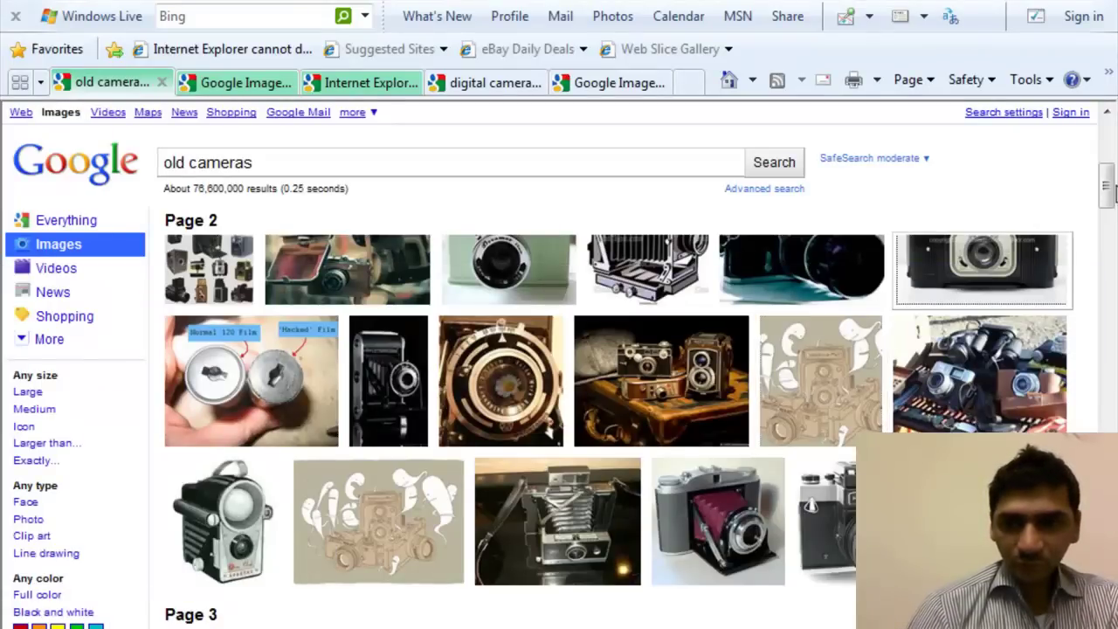
left_click_drag(1105, 182, 1106, 138)
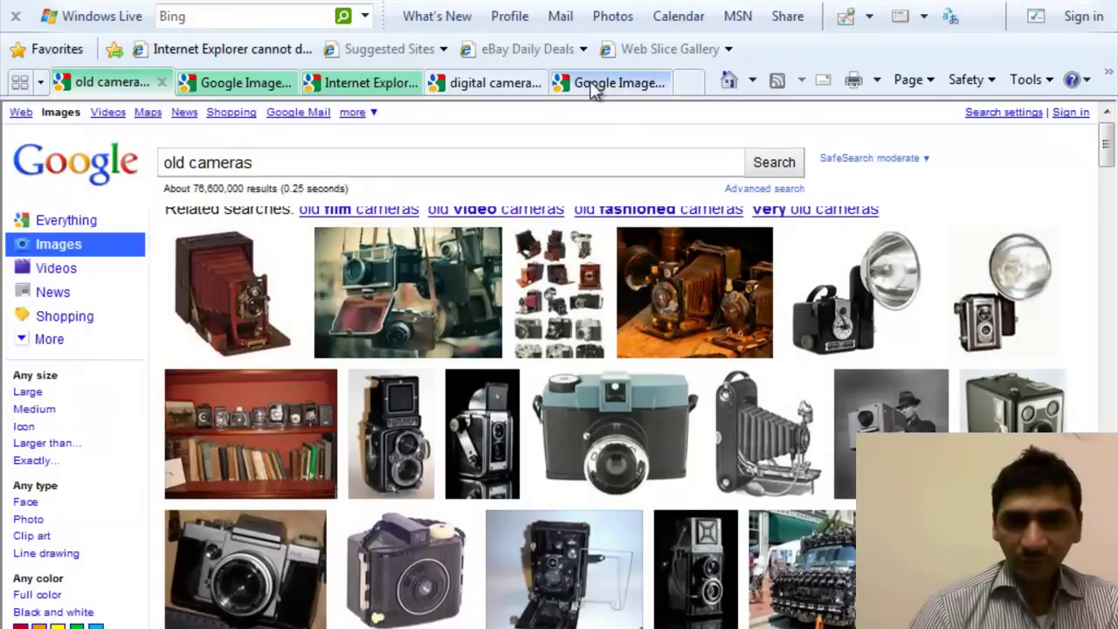
left_click(618, 82)
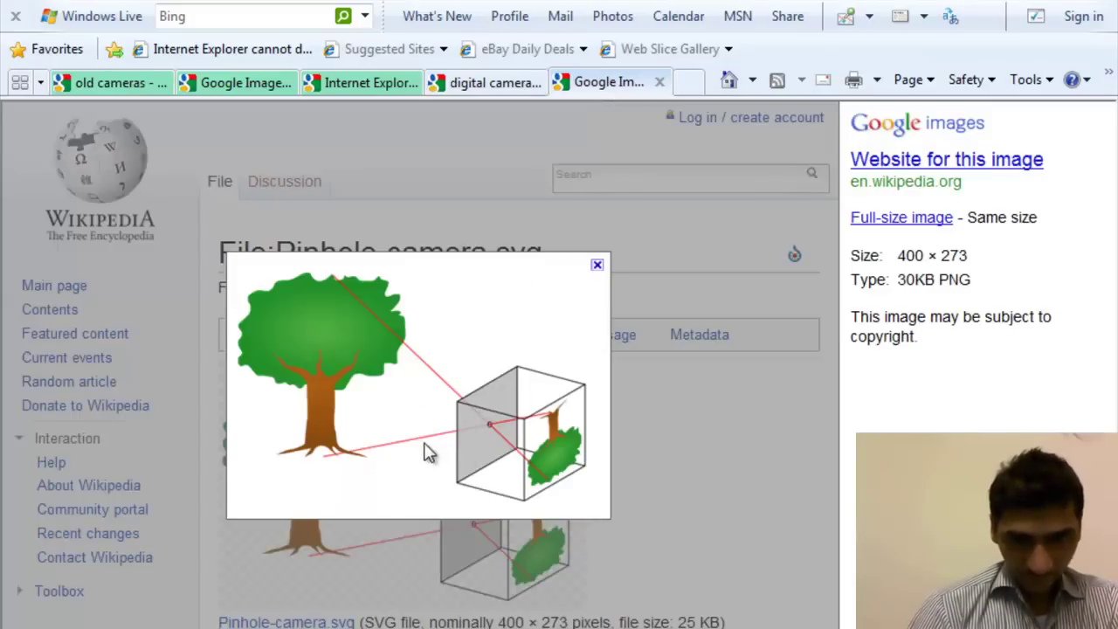
left_click(147, 83)
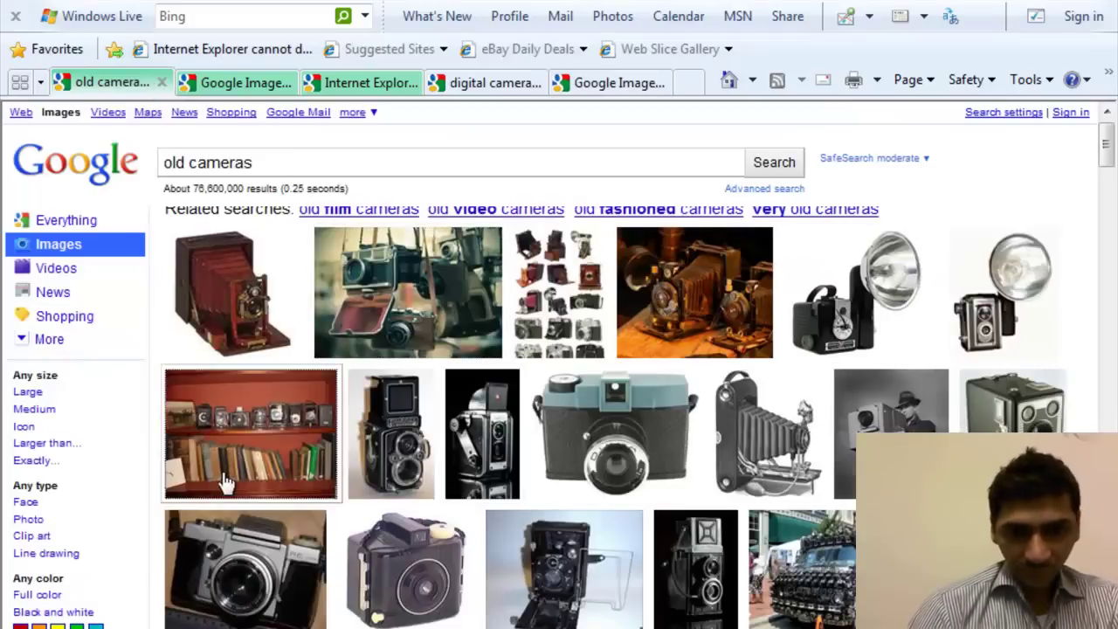
- Scroll the old cameras image results down through pages 2 and 3
left_click_drag(1105, 167, 1106, 192)
mouse_move(260, 332)
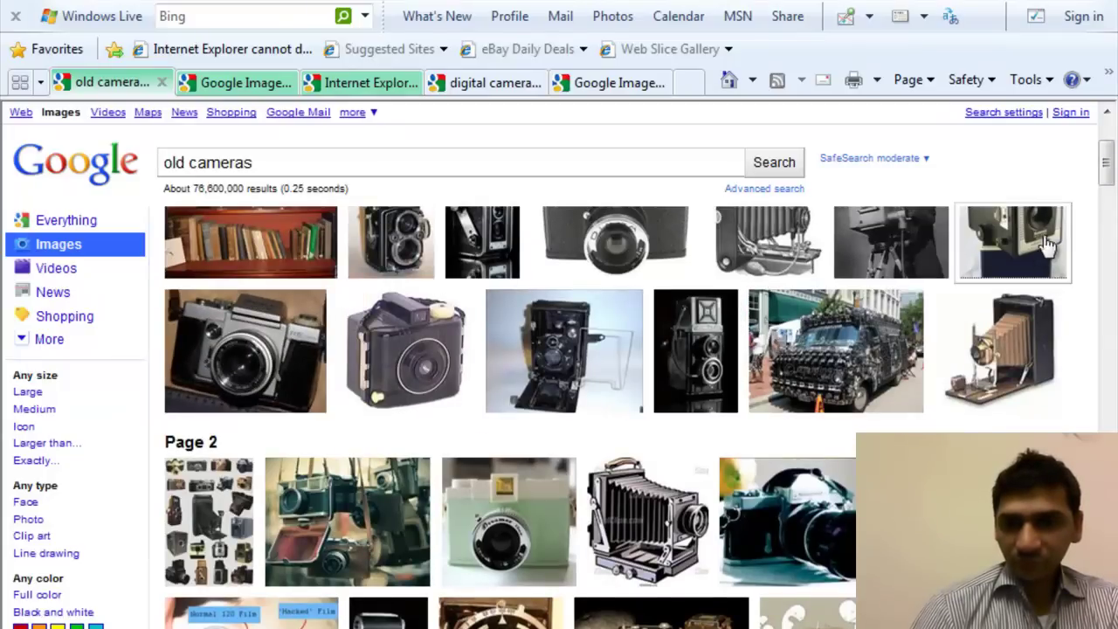
left_click_drag(1106, 166, 1106, 212)
mouse_move(260, 371)
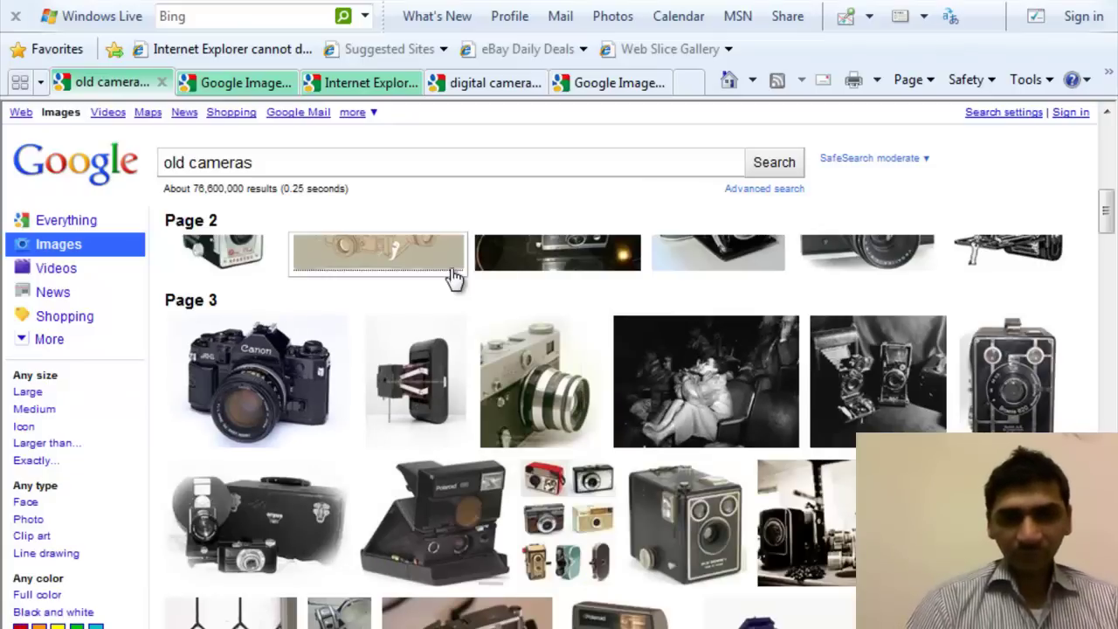
- View page 2 of the digital cameras image results, then return to the Notepad outline
left_click(466, 83)
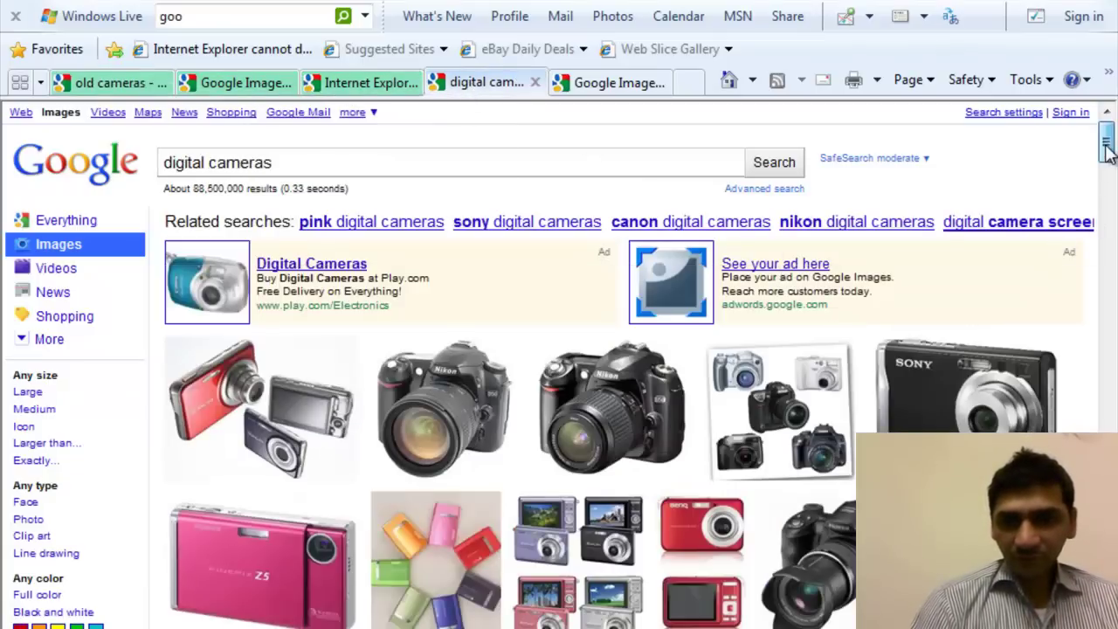
left_click_drag(1105, 141, 1107, 170)
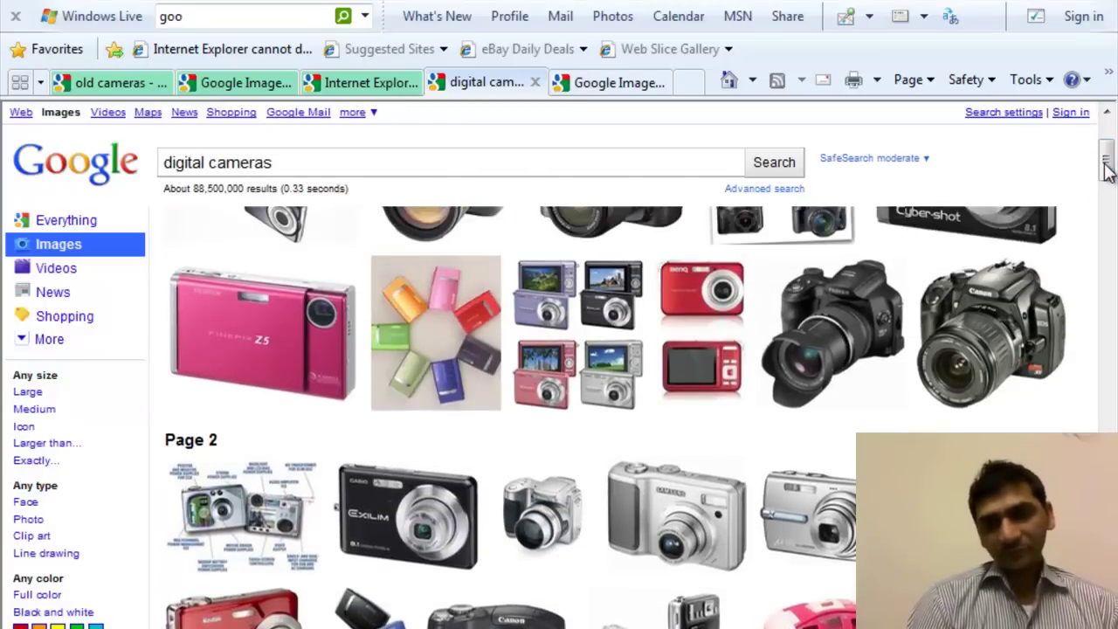
mouse_move(1043, 343)
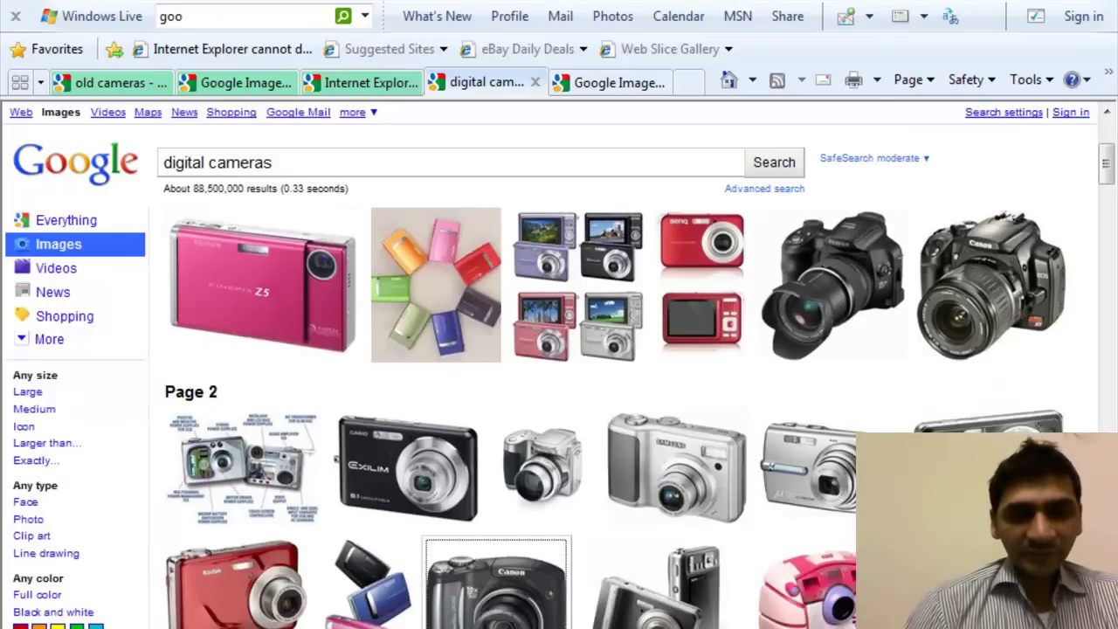
key("alt+Tab")
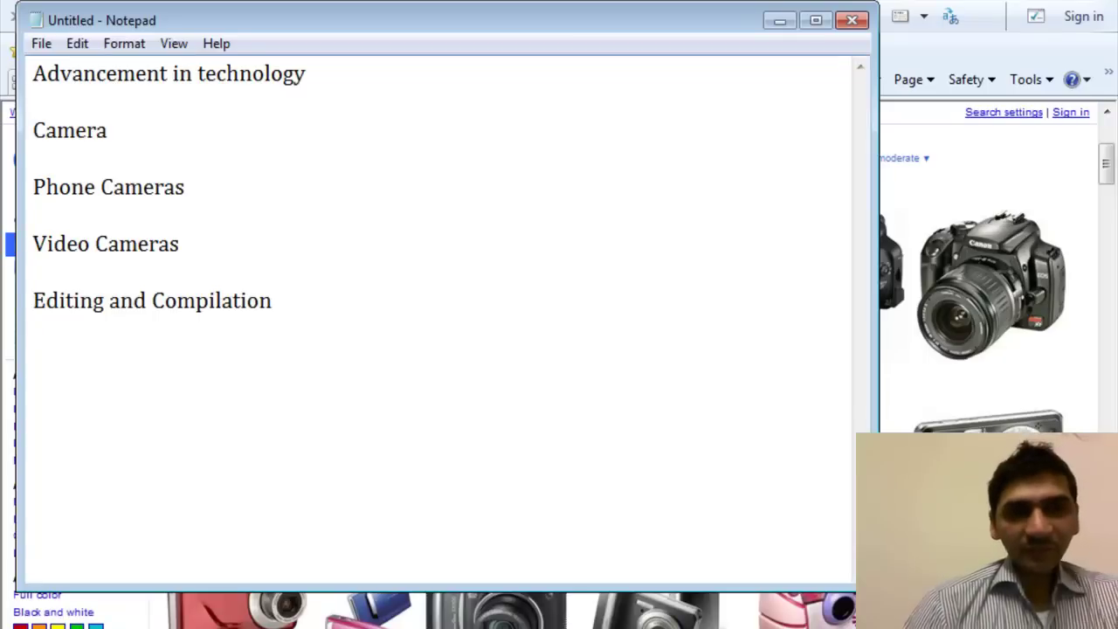
- Complete the outline after Camera with Phone Cameras, Video Cameras, Editing and Compilation, then open Start
key("Down")
key("Right")
key("Right")
key("Right")
key("Right")
key("Right")
key("Right")
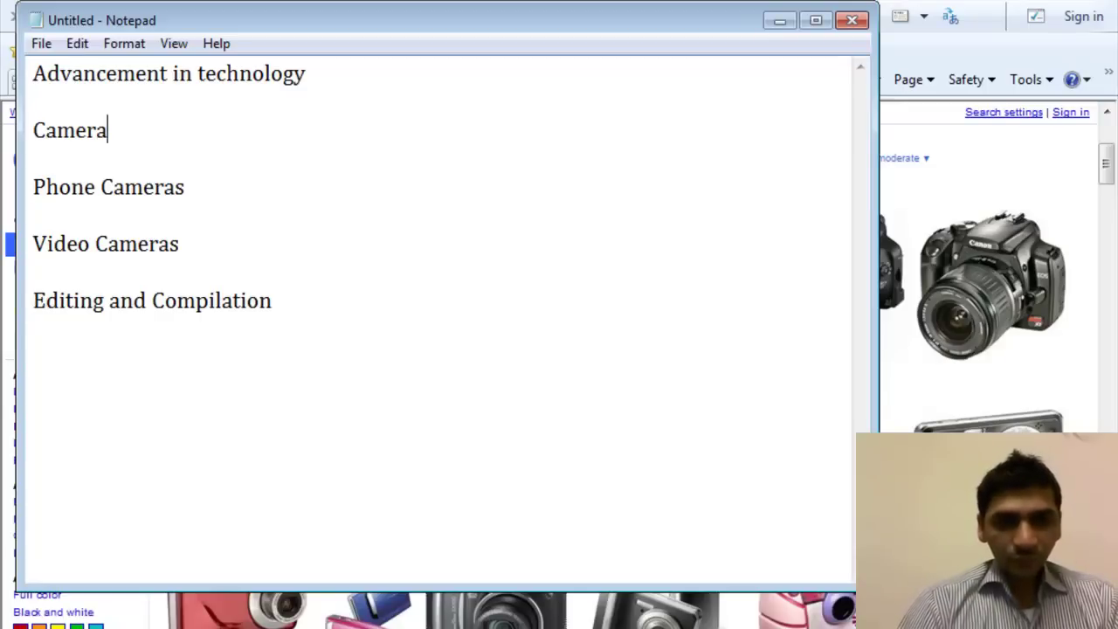
key("super")
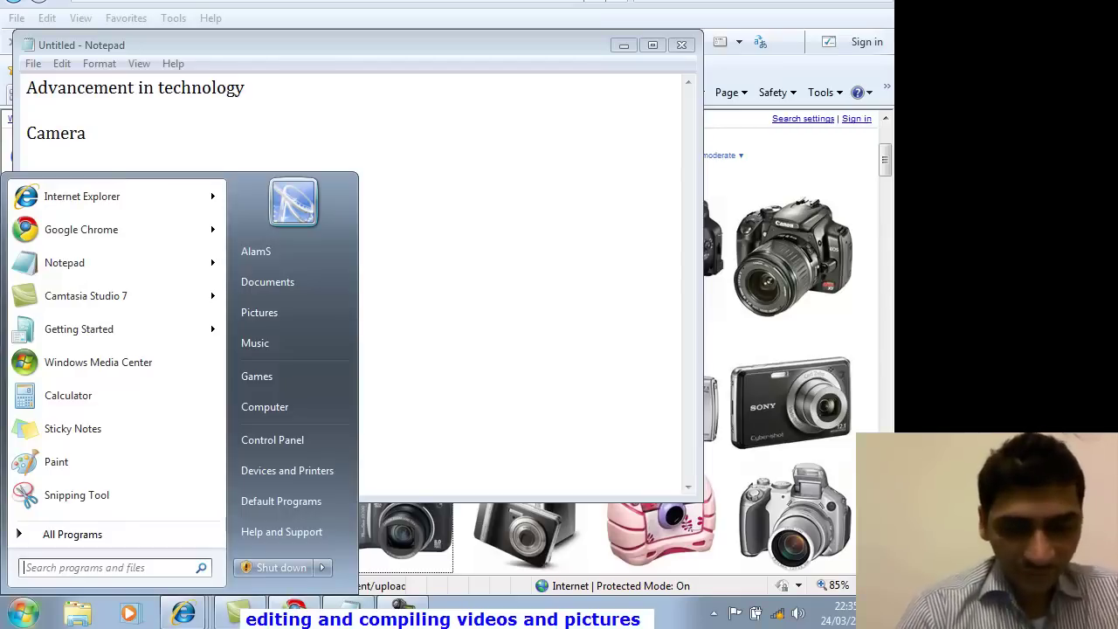
- Search Start for 'movie' and launch Windows Live Movie Maker
type("movie")
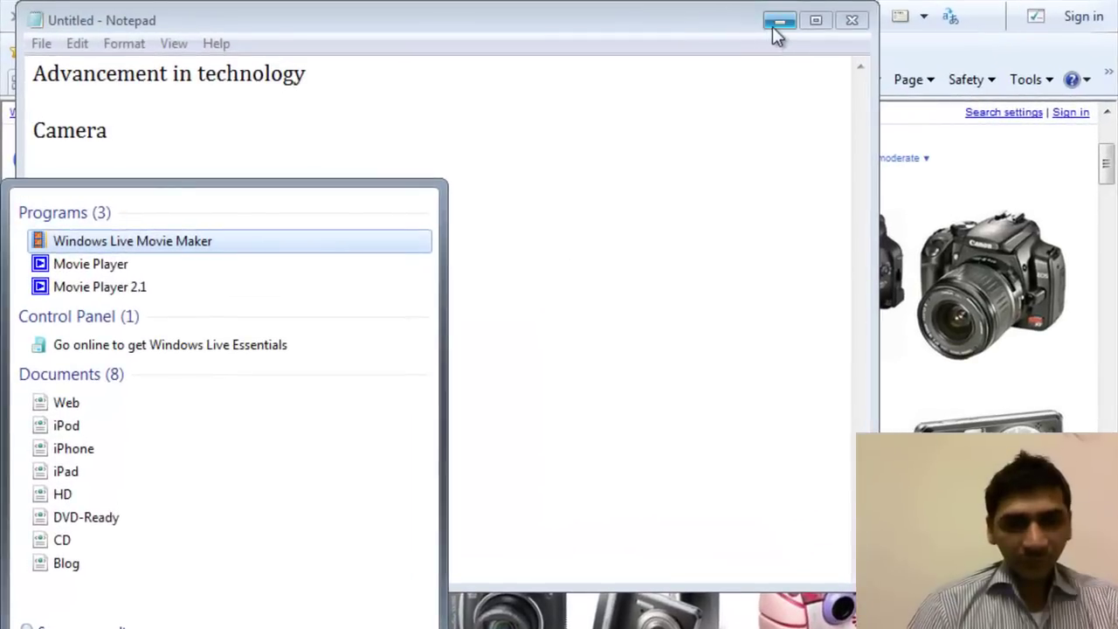
left_click(302, 242)
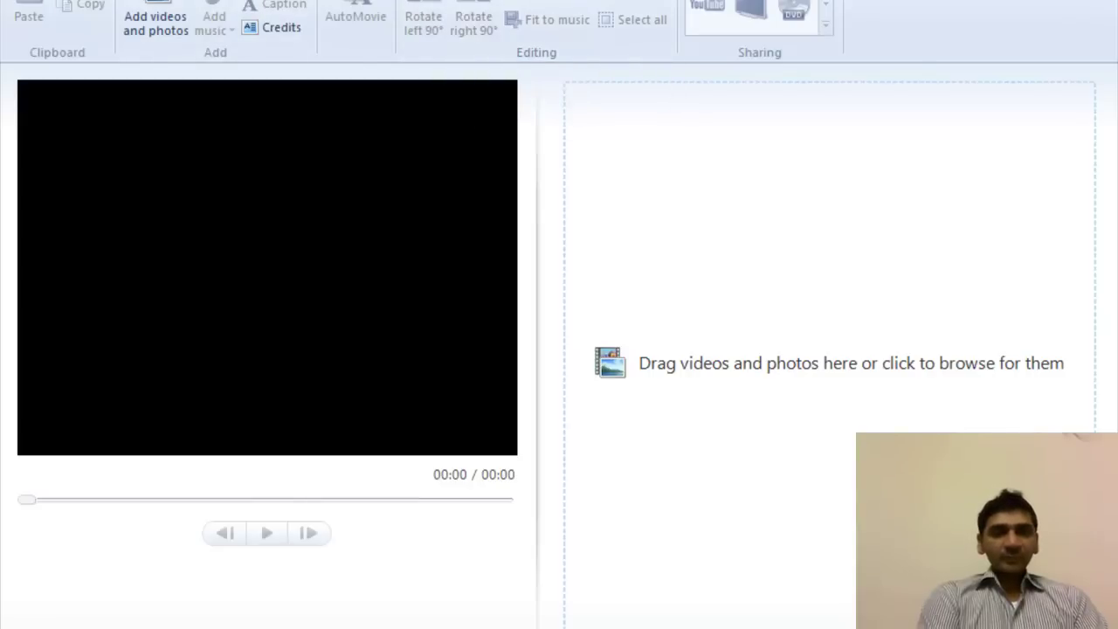
- Look over the Animations and Visual Effects tabs, then set the aspect ratio to Widescreen (16:9)
left_click(105, 0)
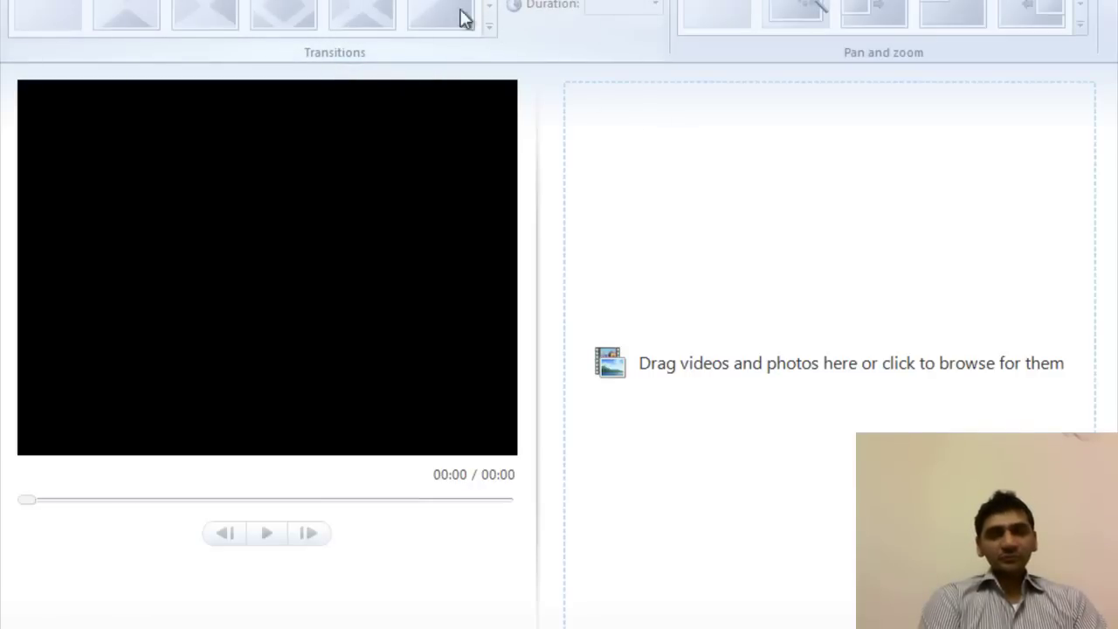
left_click(558, 0)
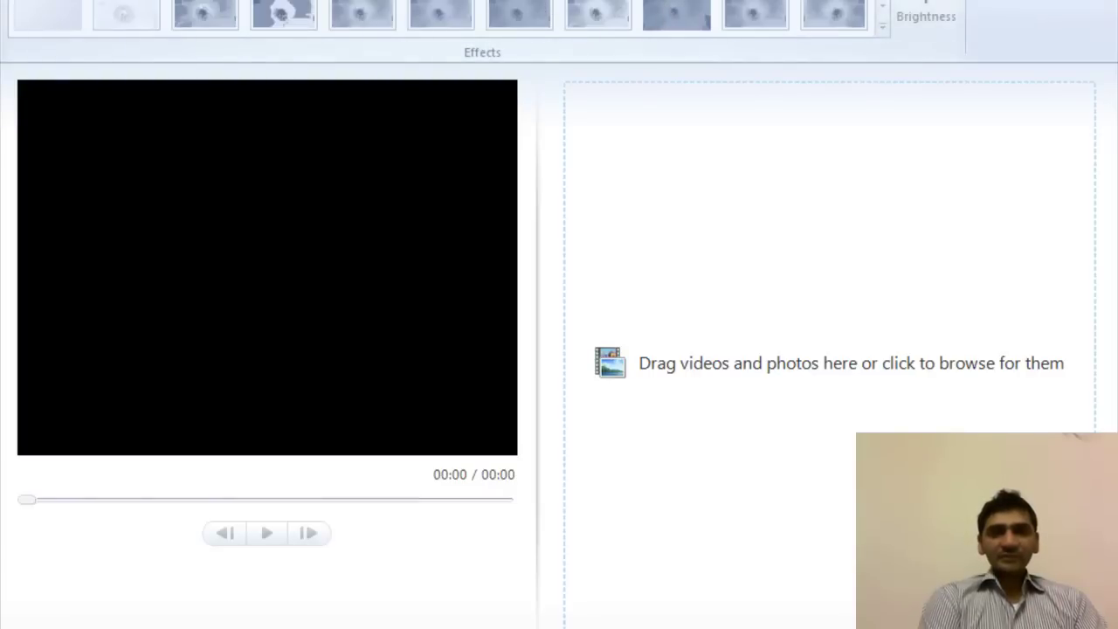
left_click(577, 0)
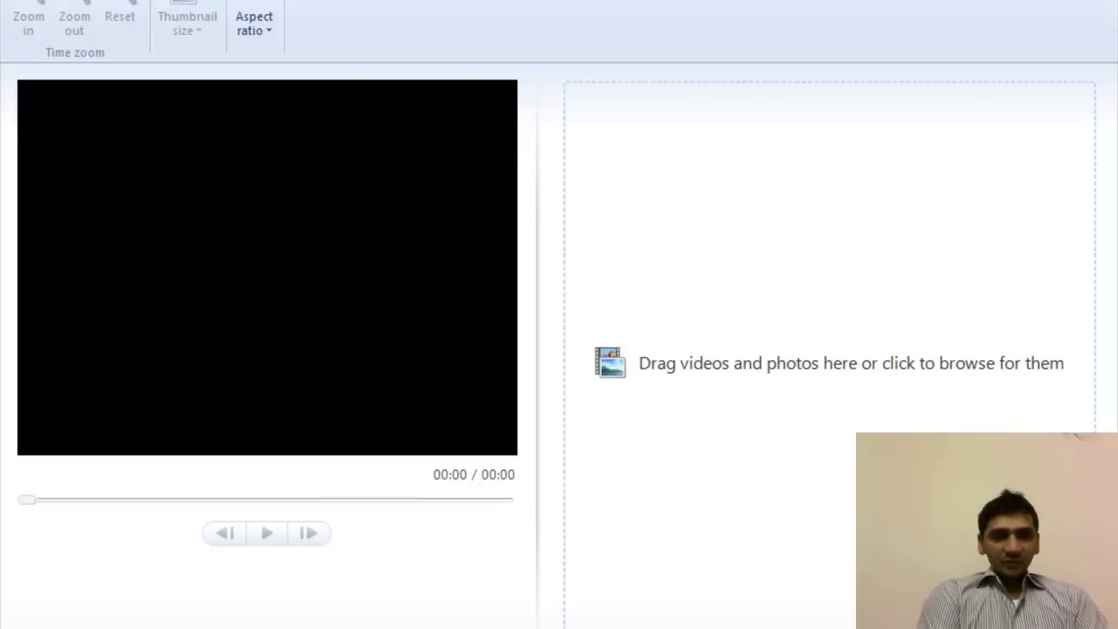
left_click(251, 19)
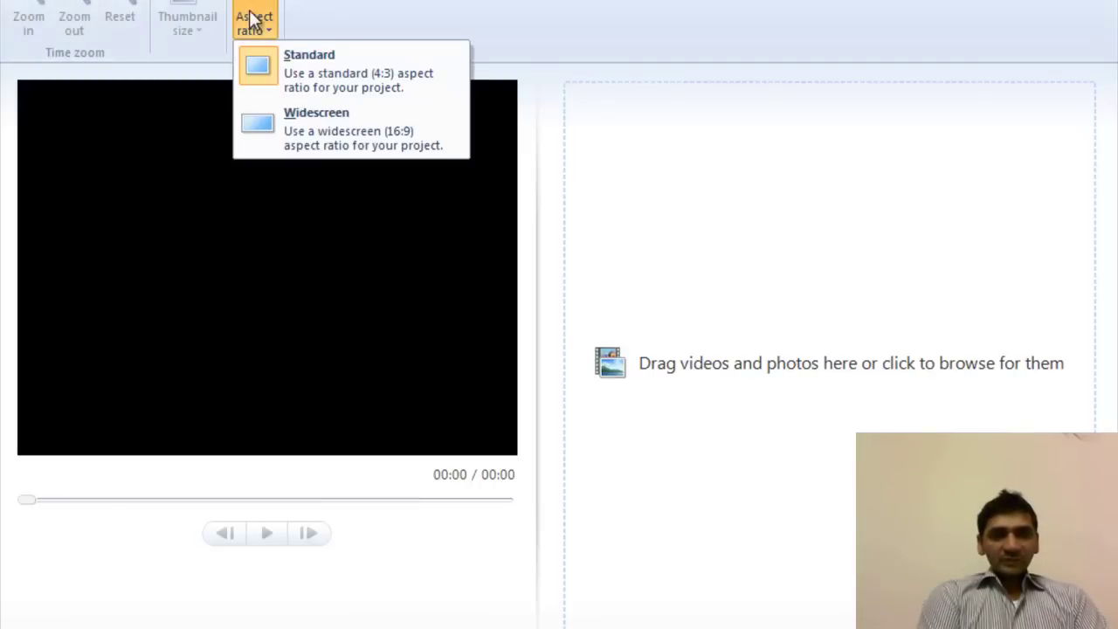
left_click(302, 114)
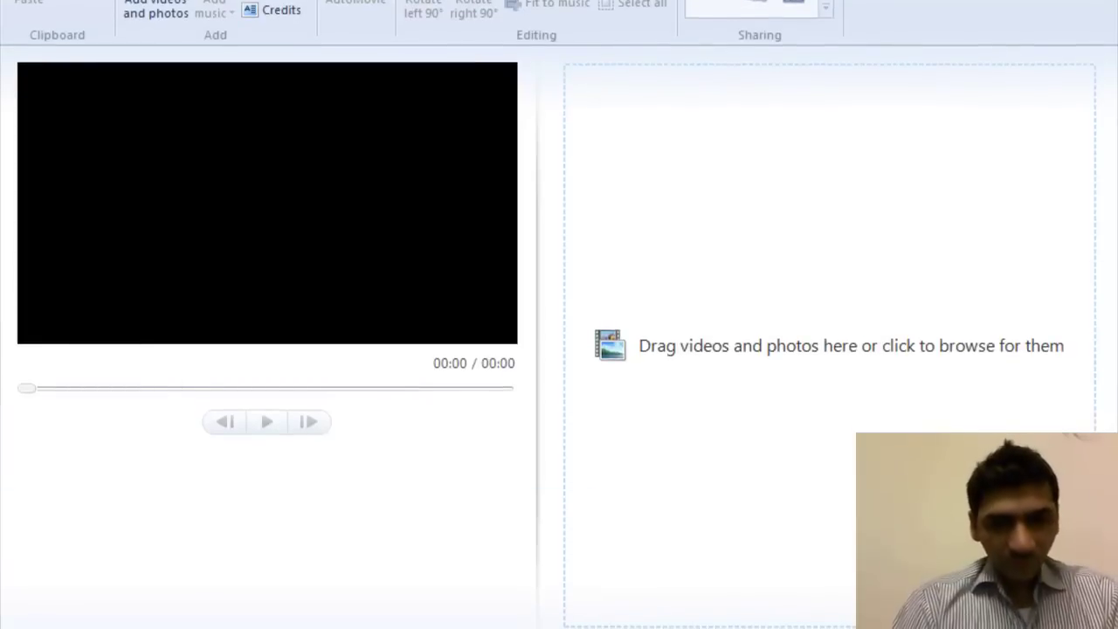
- Open Computer and navigate OS (C:) > Data > user folder > Memories > Pictures > 2011 > Canada Trip
key("super+e")
double_click(310, 60)
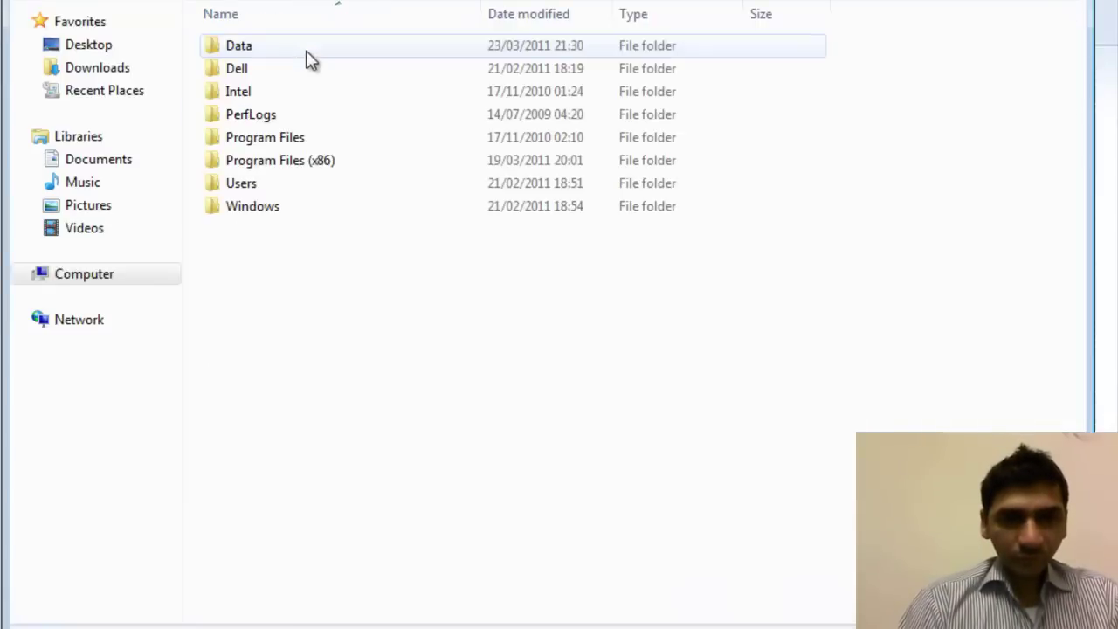
double_click(283, 49)
double_click(283, 49)
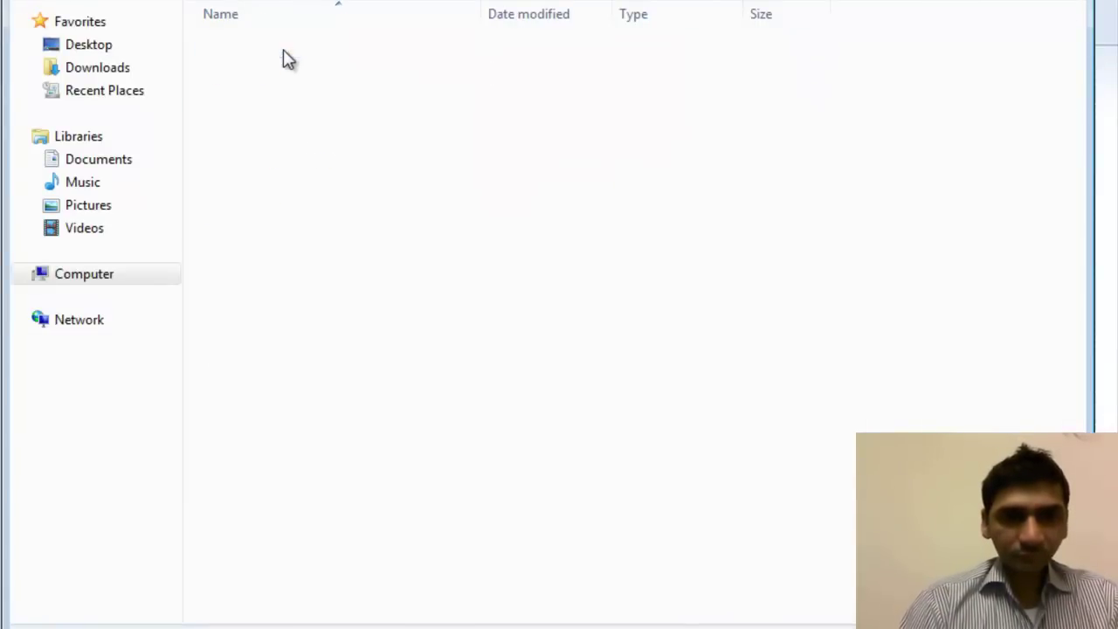
double_click(283, 49)
double_click(283, 49)
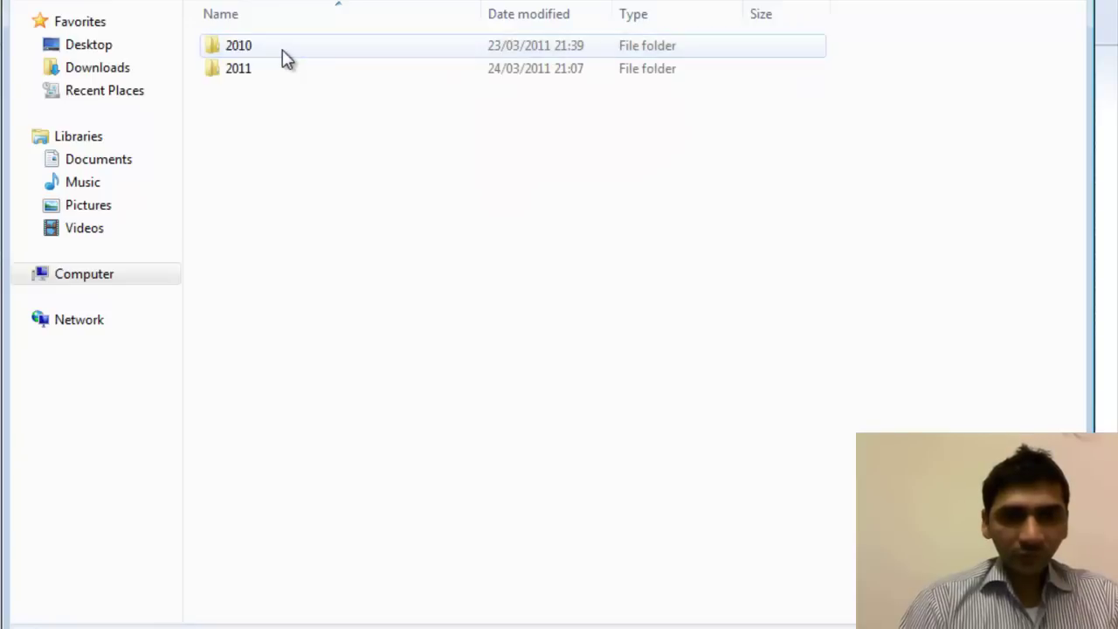
double_click(268, 70)
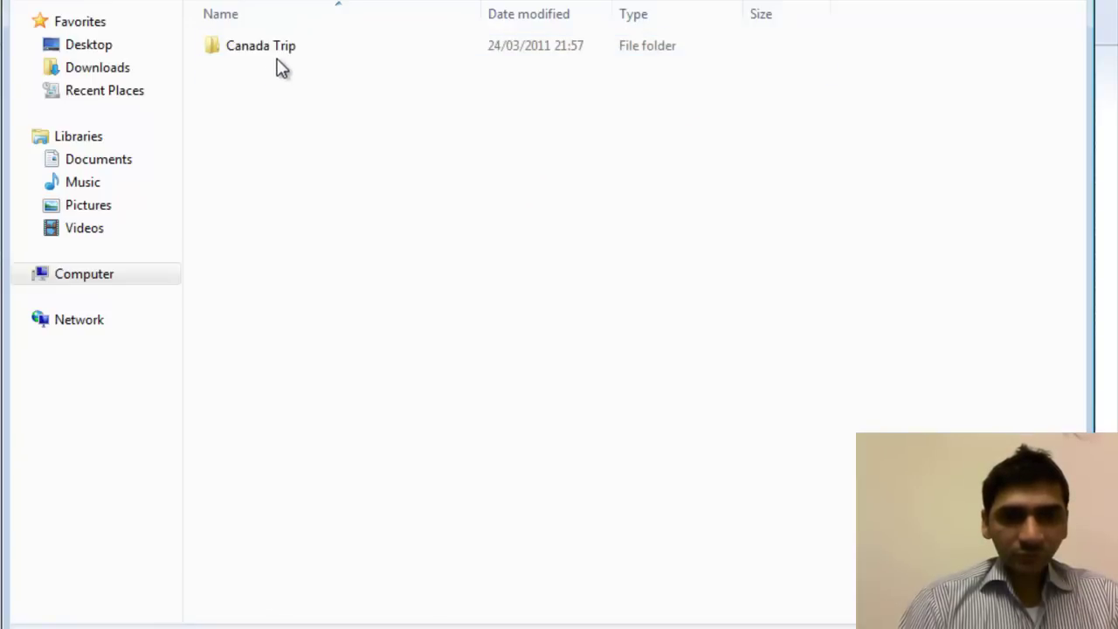
double_click(287, 52)
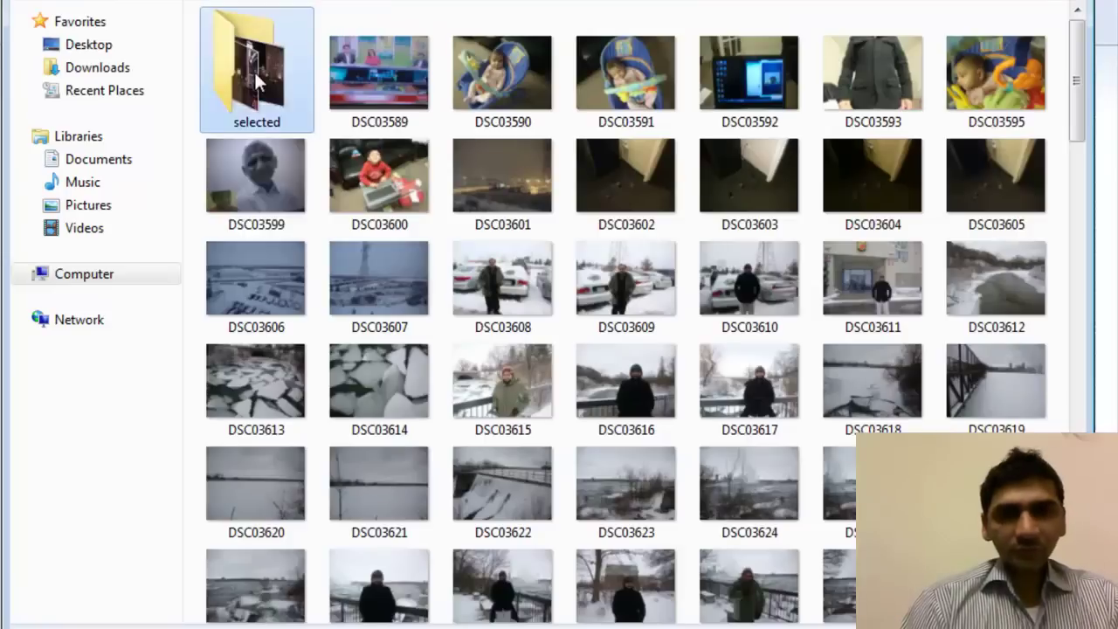
- Open the 'selected' subfolder and practise selecting the video clips and all items, clearing each time
double_click(257, 81)
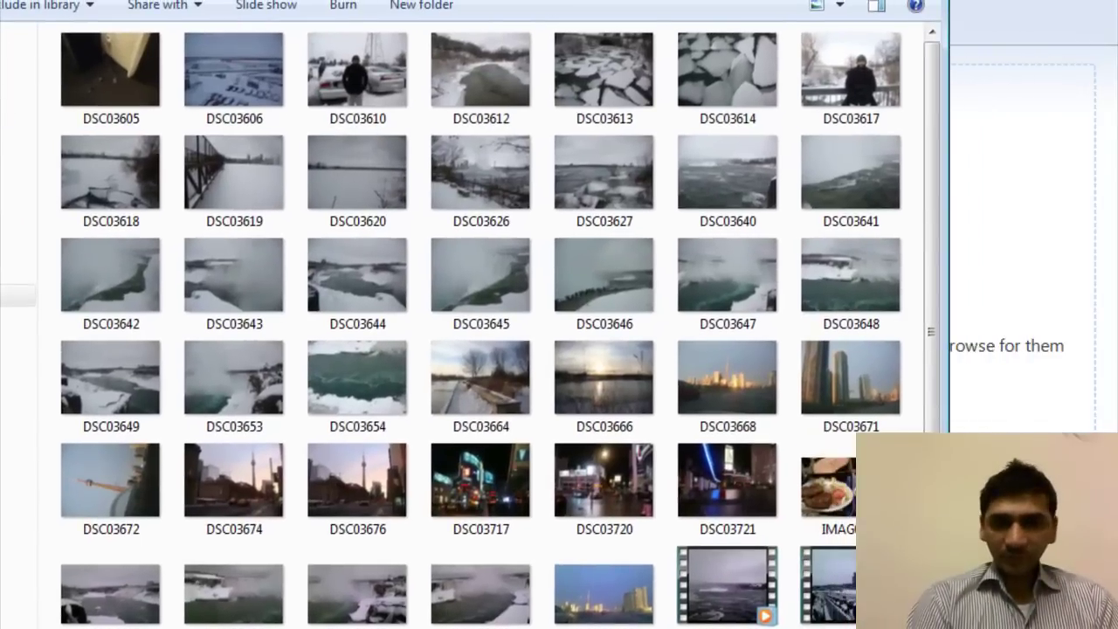
scroll(925, 262, "down", 1)
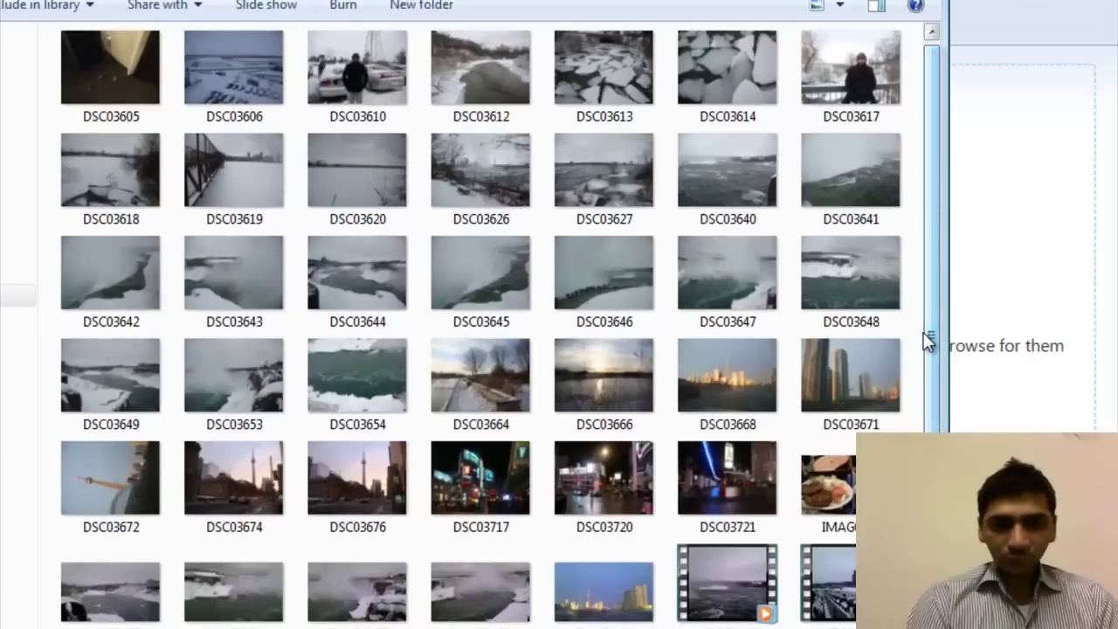
left_click(738, 568)
left_click(819, 581)
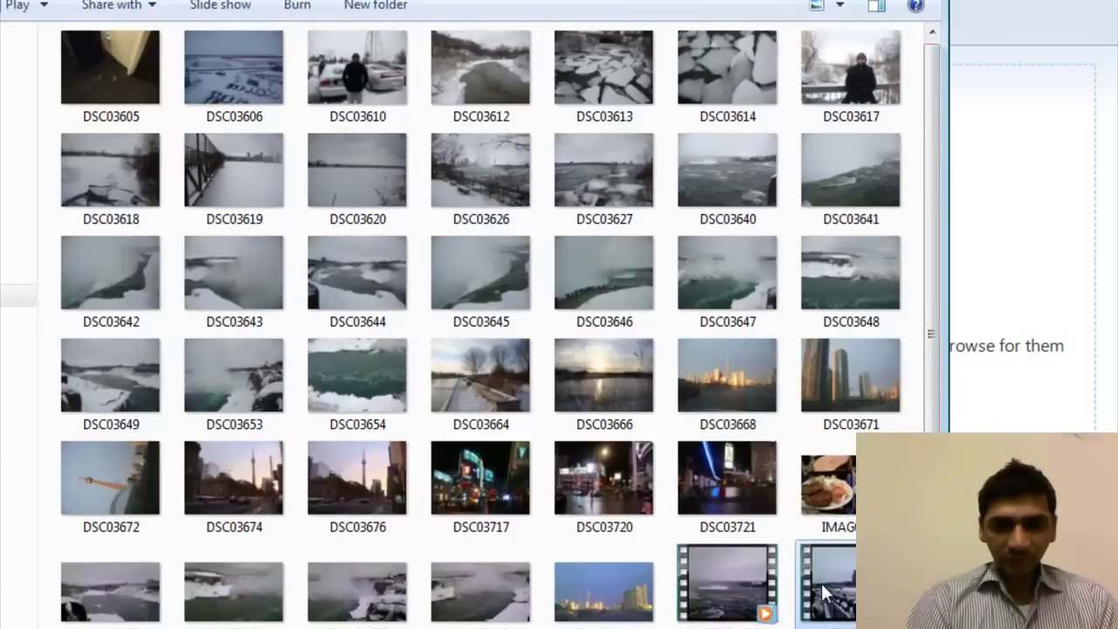
left_click(326, 321)
key("ctrl+a")
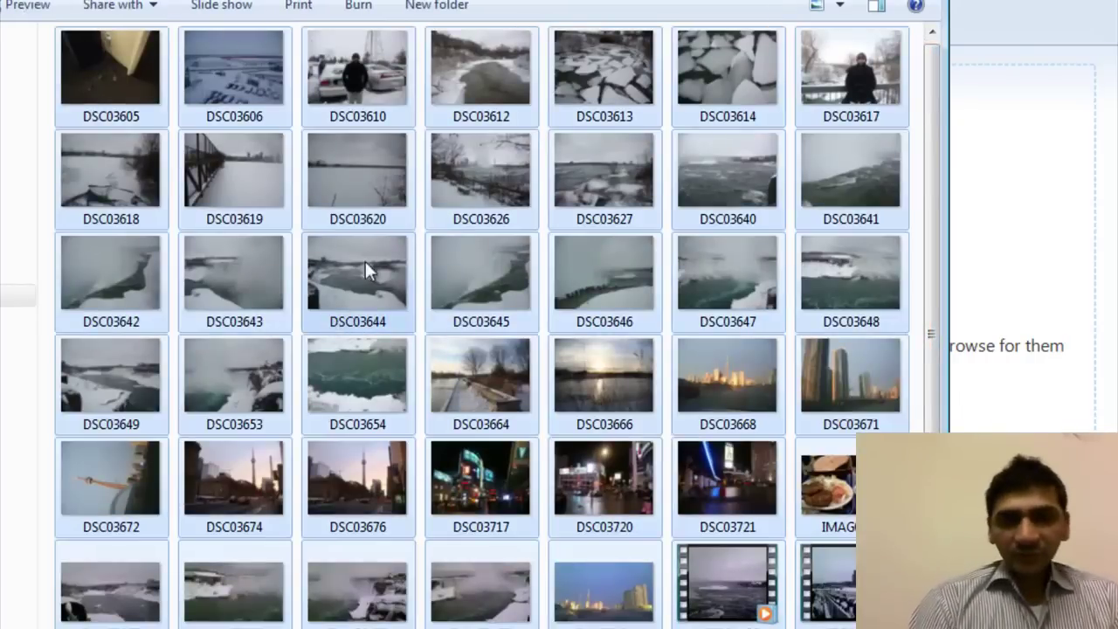
left_click(921, 171)
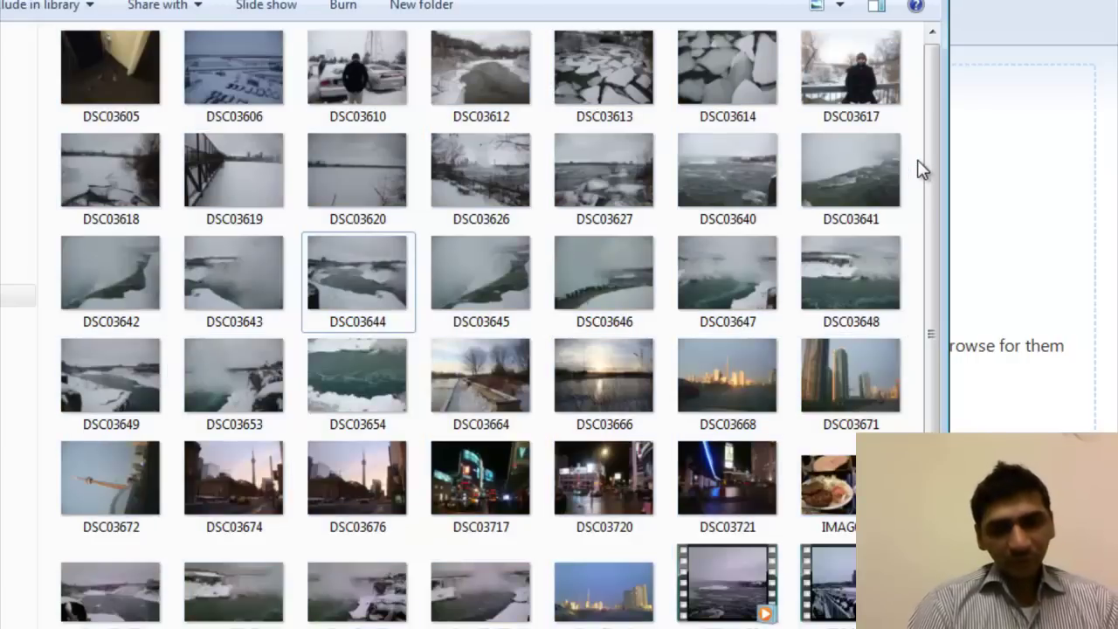
key("ctrl+a")
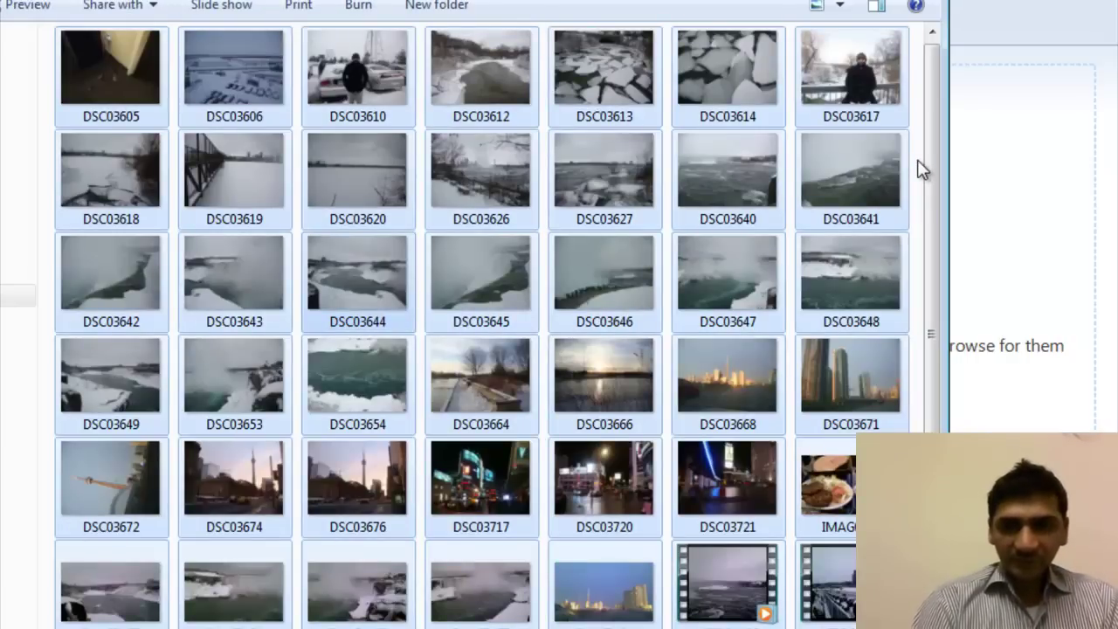
left_click(921, 170)
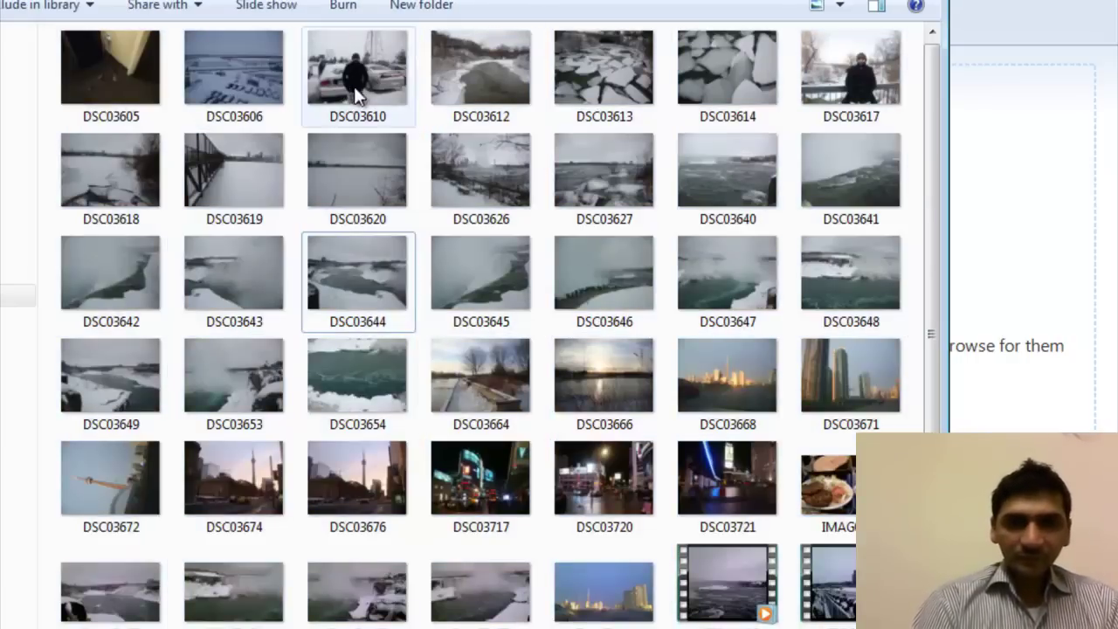
- Ctrl-select eleven photos, from DSC03605, DSC03606 and DSC03610 through DSC03676 and DSC03717
left_click(146, 74)
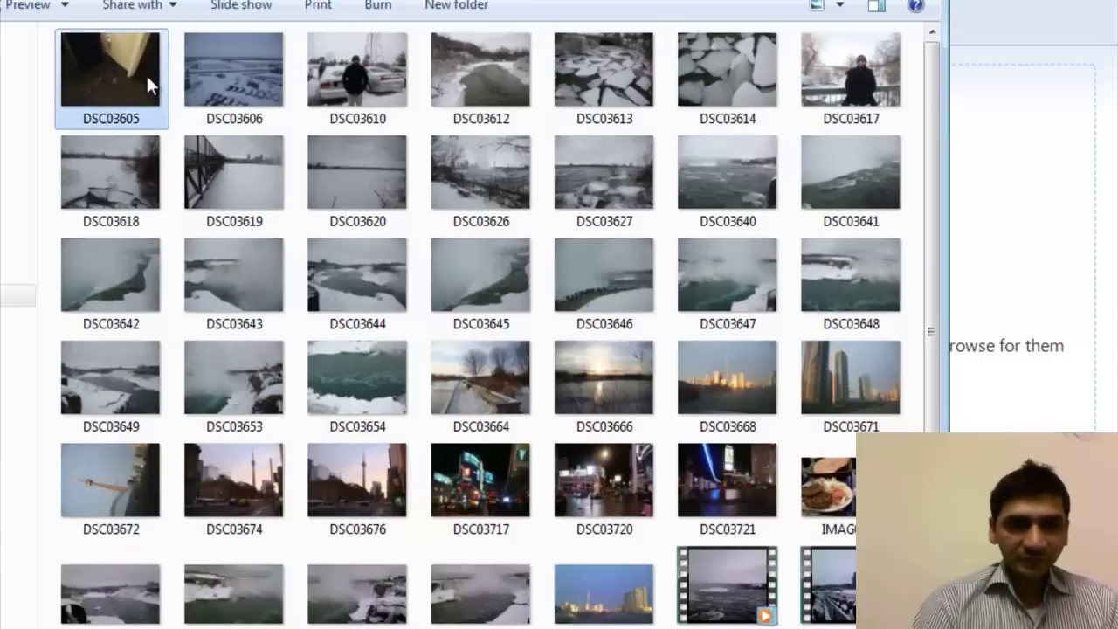
left_click(217, 88, "ctrl")
left_click(321, 108, "ctrl")
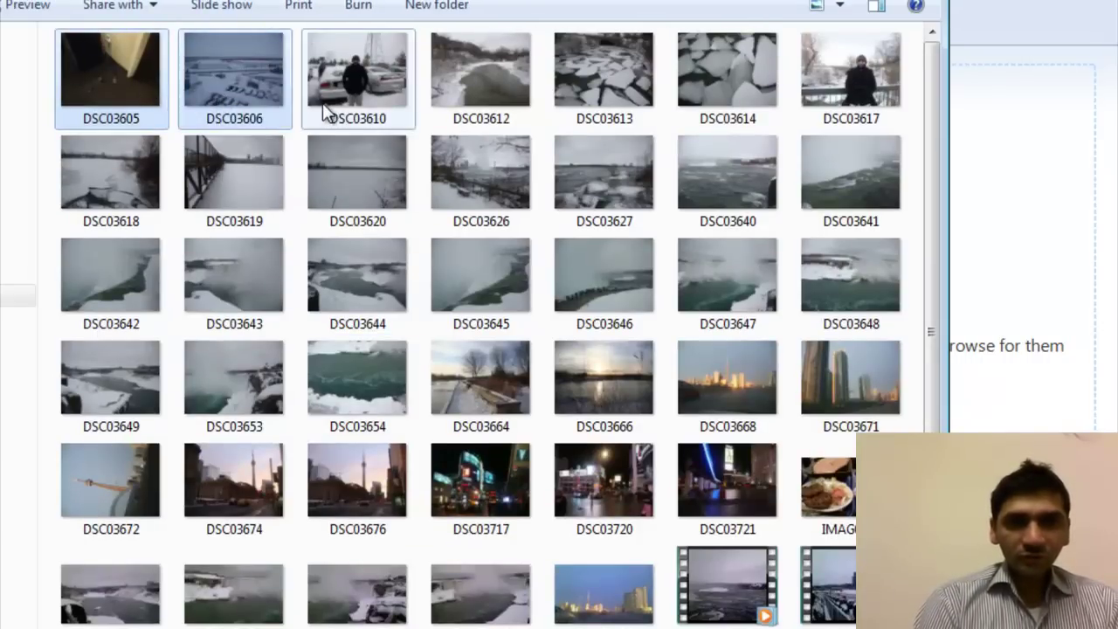
left_click(509, 72, "ctrl")
left_click(603, 73, "ctrl")
left_click(706, 71, "ctrl")
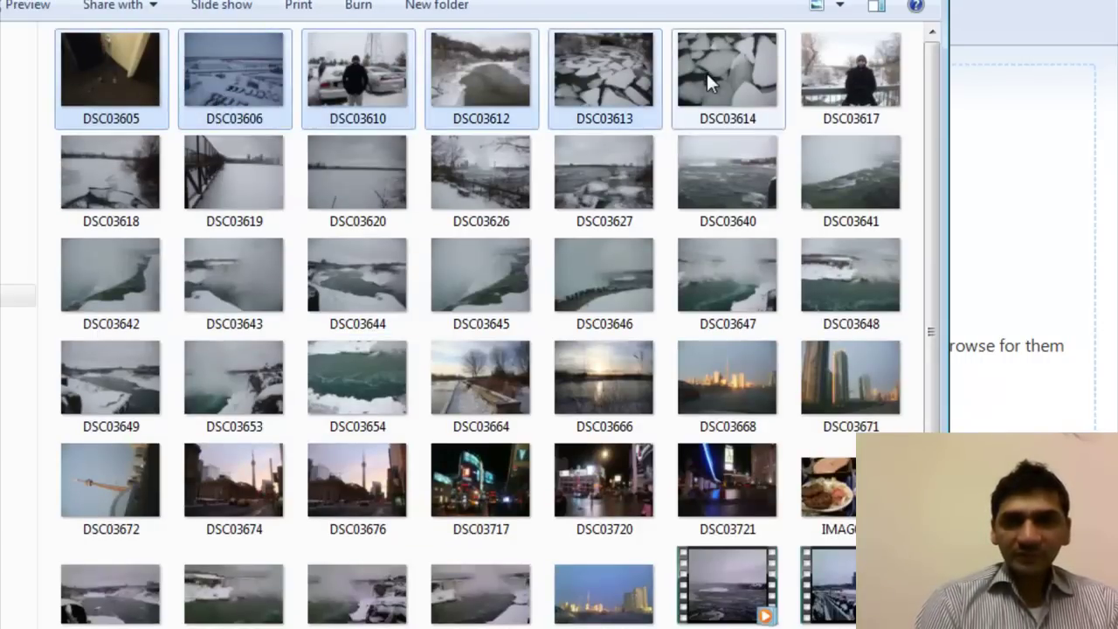
left_click(721, 180, "ctrl")
left_click(600, 386, "ctrl")
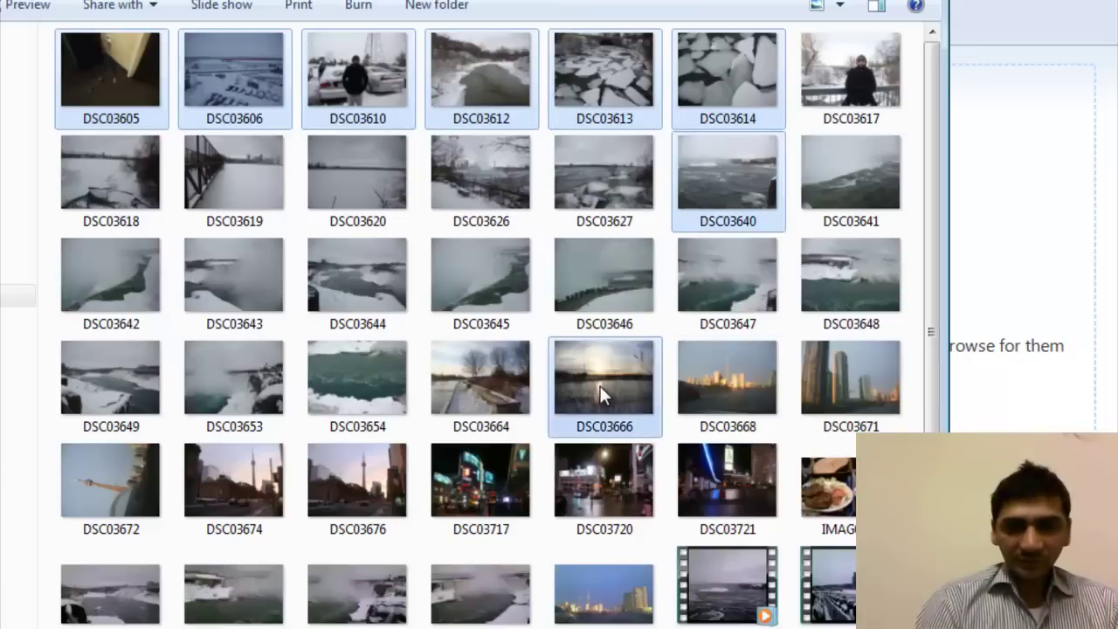
left_click(326, 382, "ctrl")
left_click(358, 515, "ctrl")
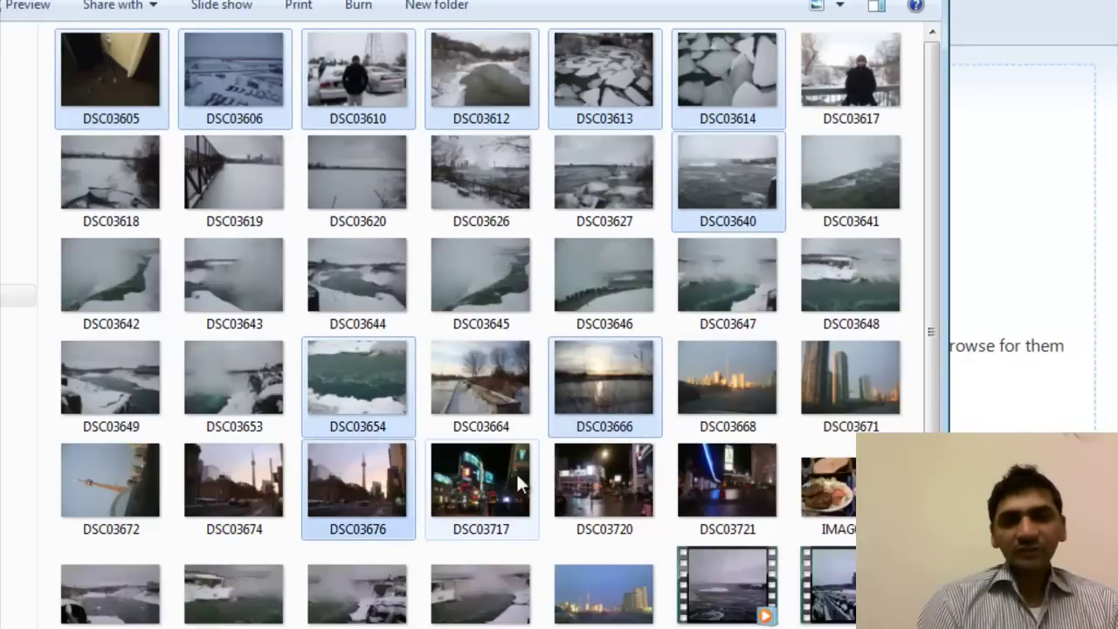
left_click(513, 472, "ctrl")
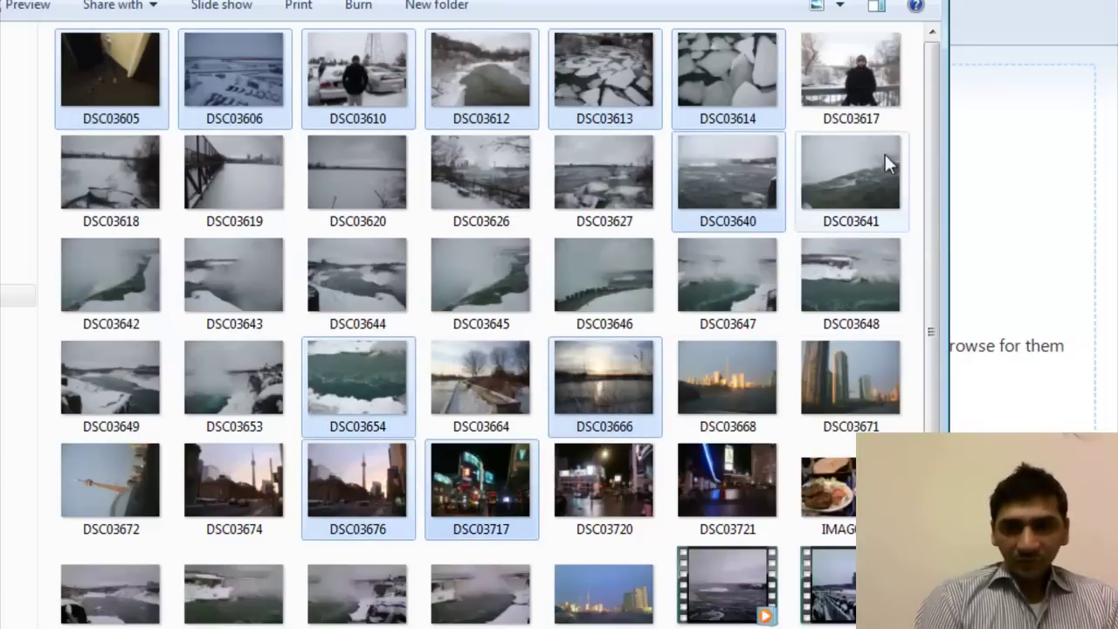
- Clear the selection, select everything again, then select single photos DSC03641 and DSC03627
left_click(921, 138)
key("ctrl+a")
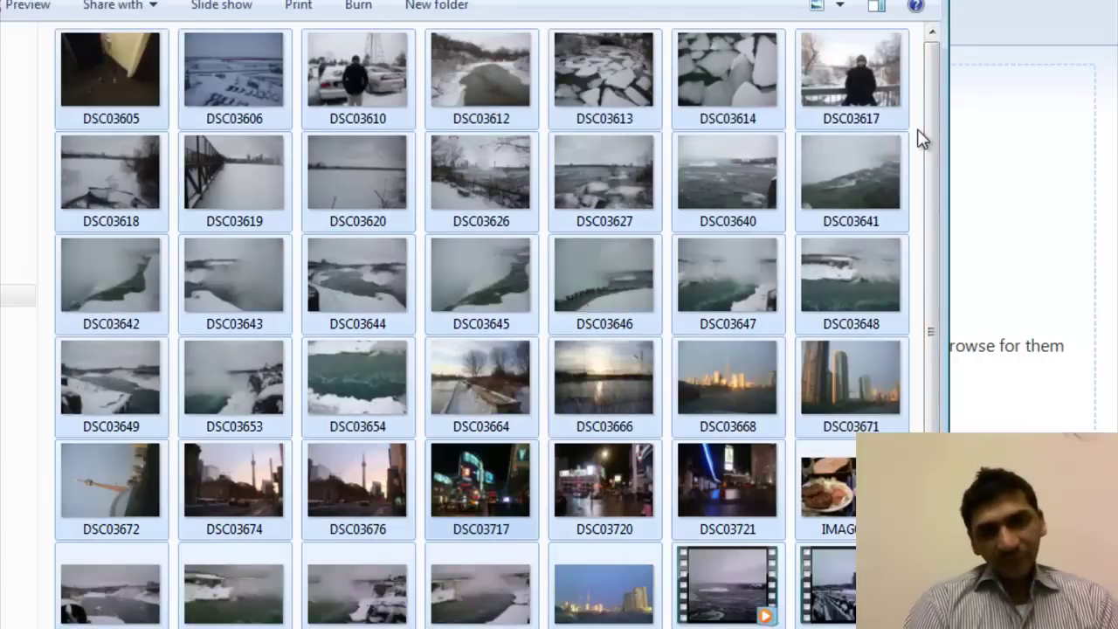
left_click(821, 152)
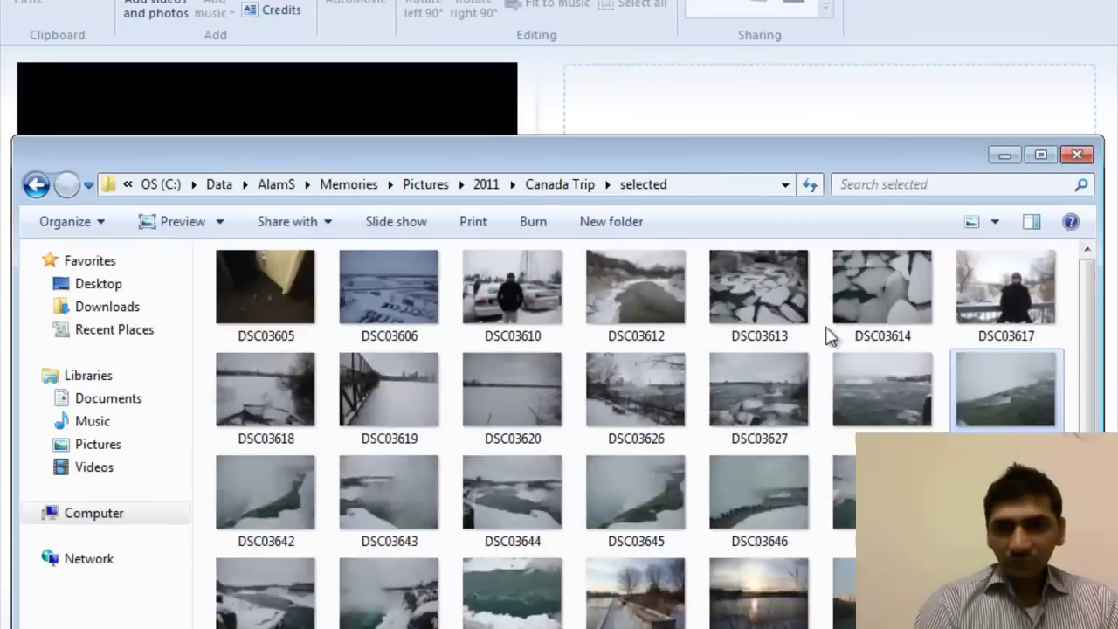
left_click(604, 209)
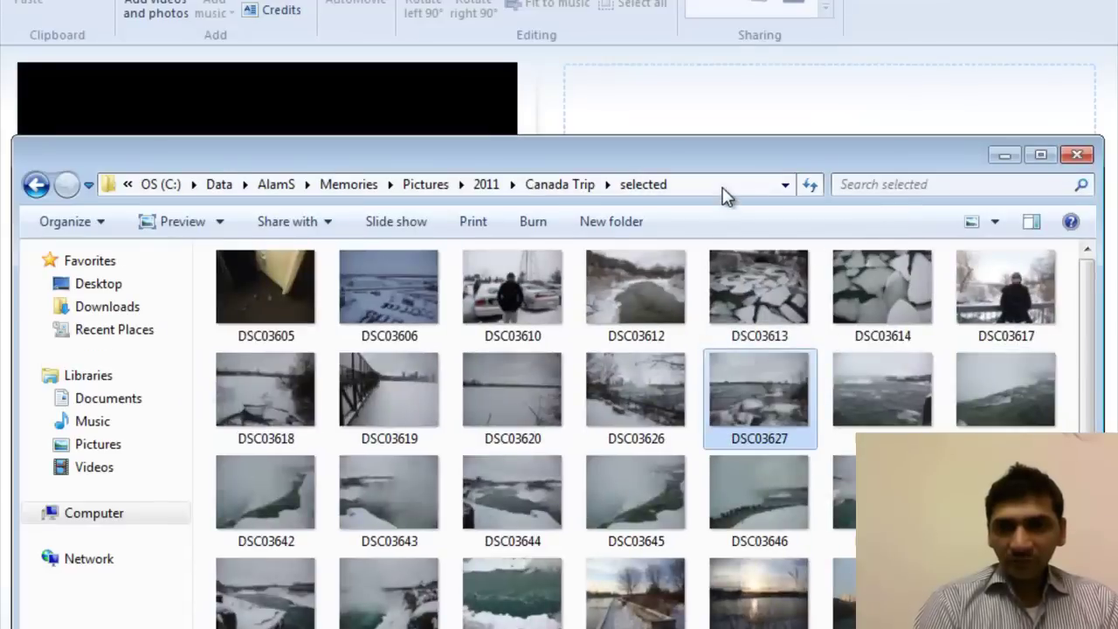
- Place the photo window beside Movie Maker and dismiss the add-files picker without adding anything
left_click_drag(729, 172, 121, 220)
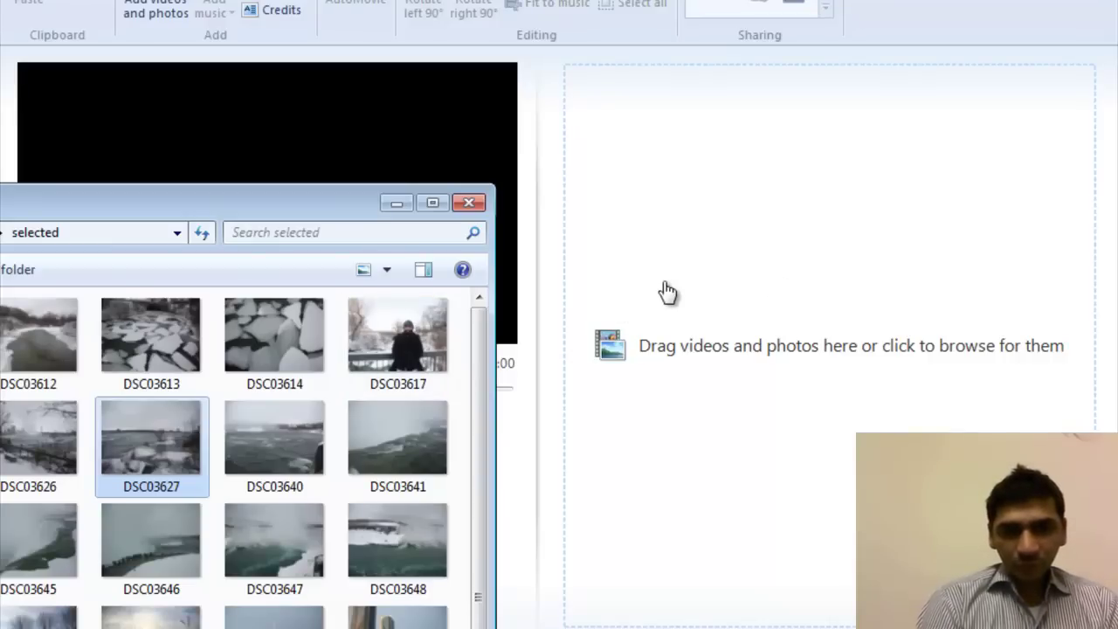
left_click(735, 284)
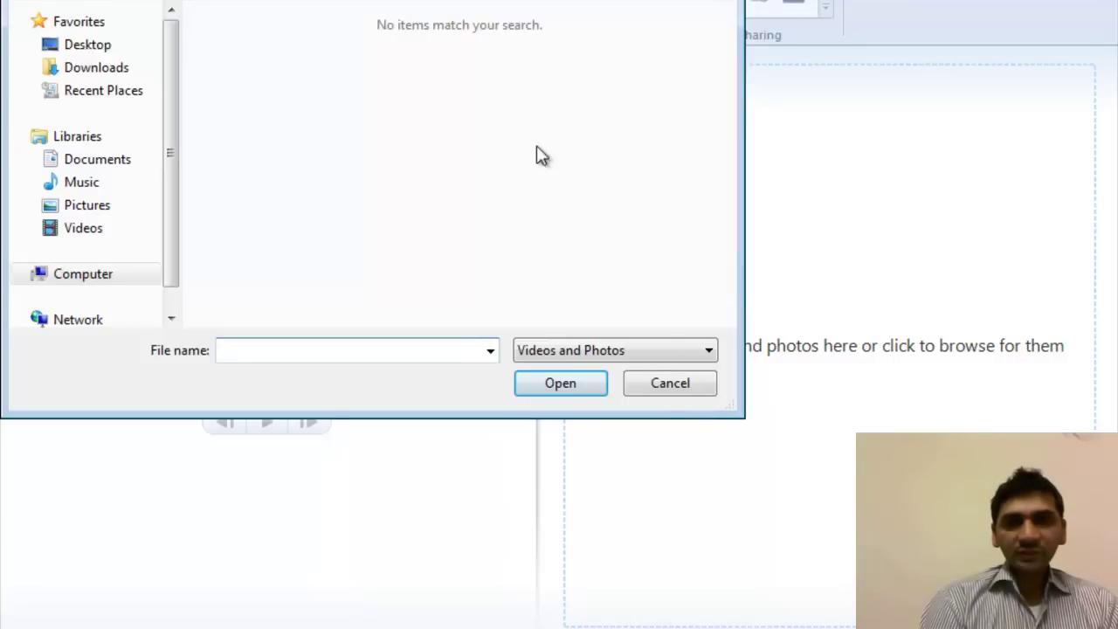
left_click(664, 389)
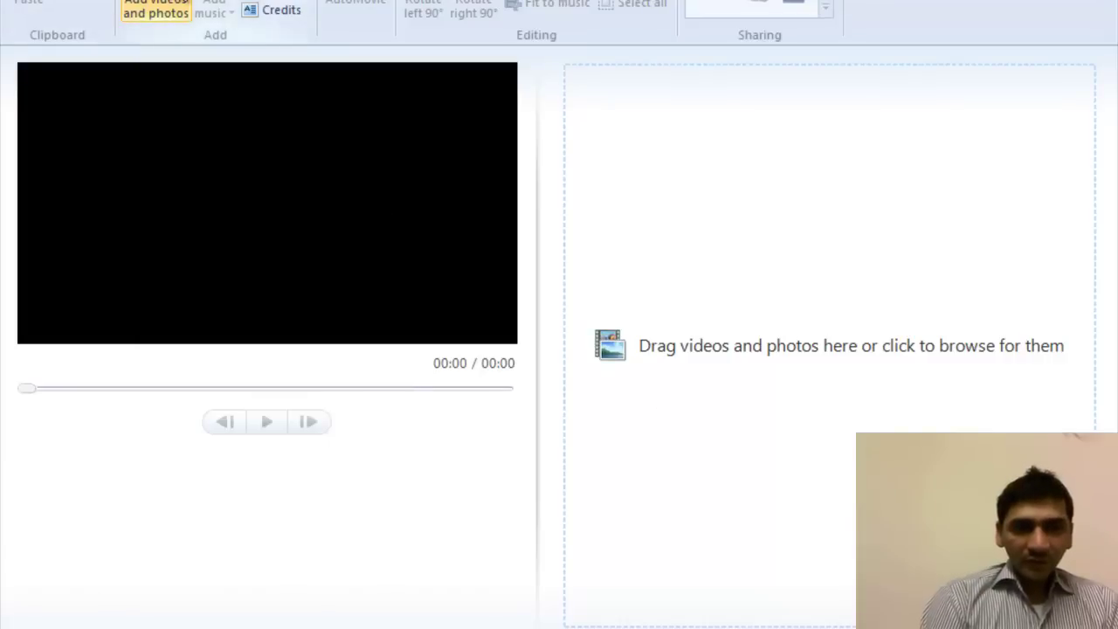
left_click(182, 4)
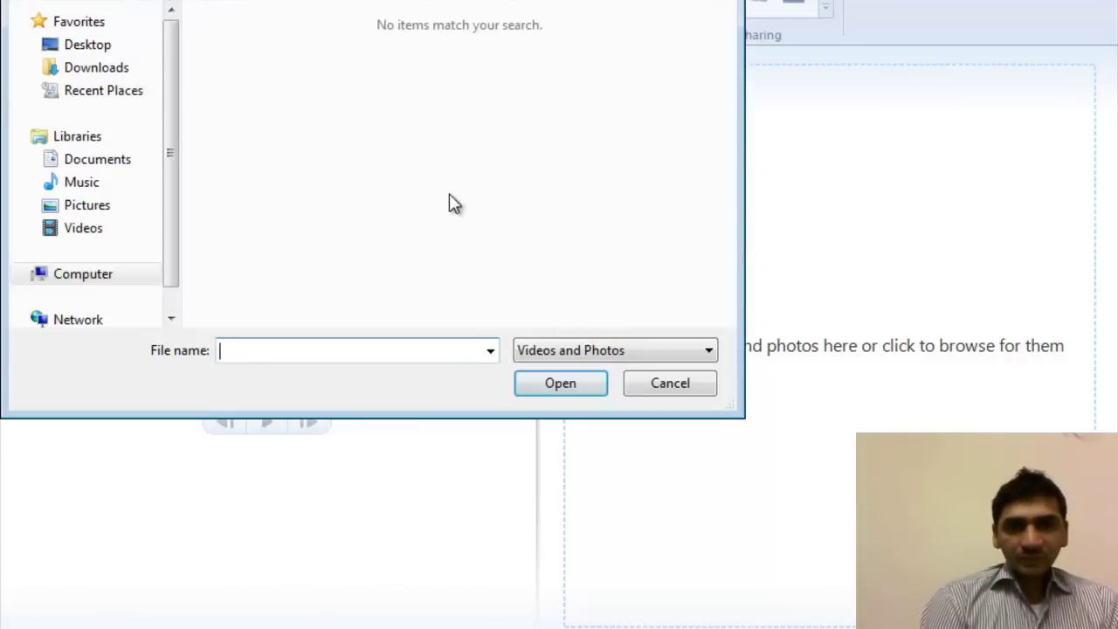
left_click(670, 383)
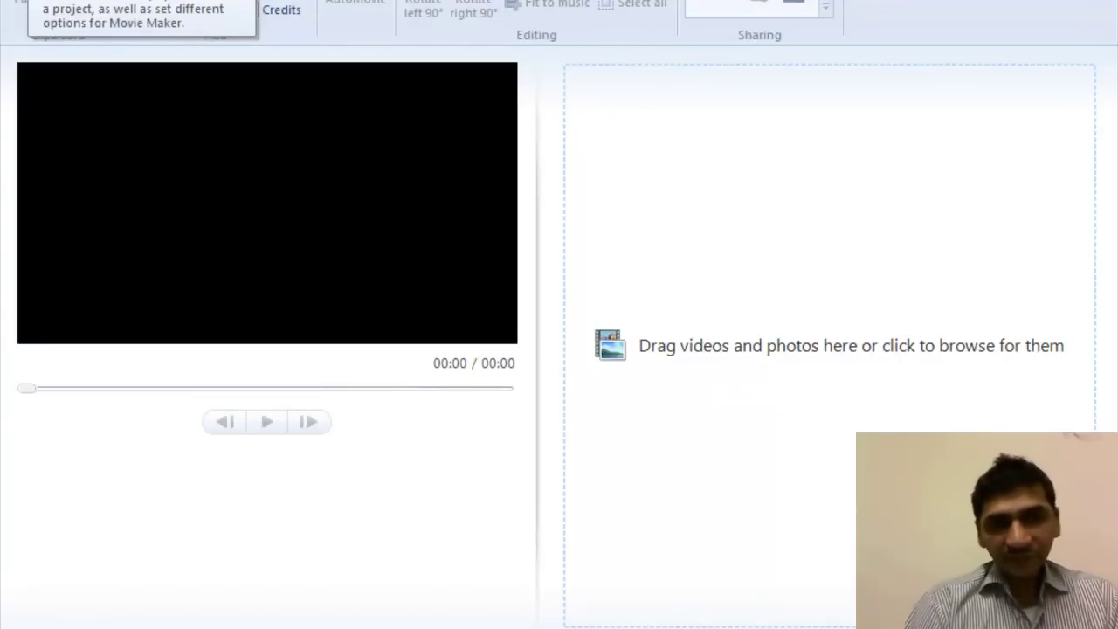
- Close the File menu, then bring up the trip photos folder with every photo selected
key("alt+f")
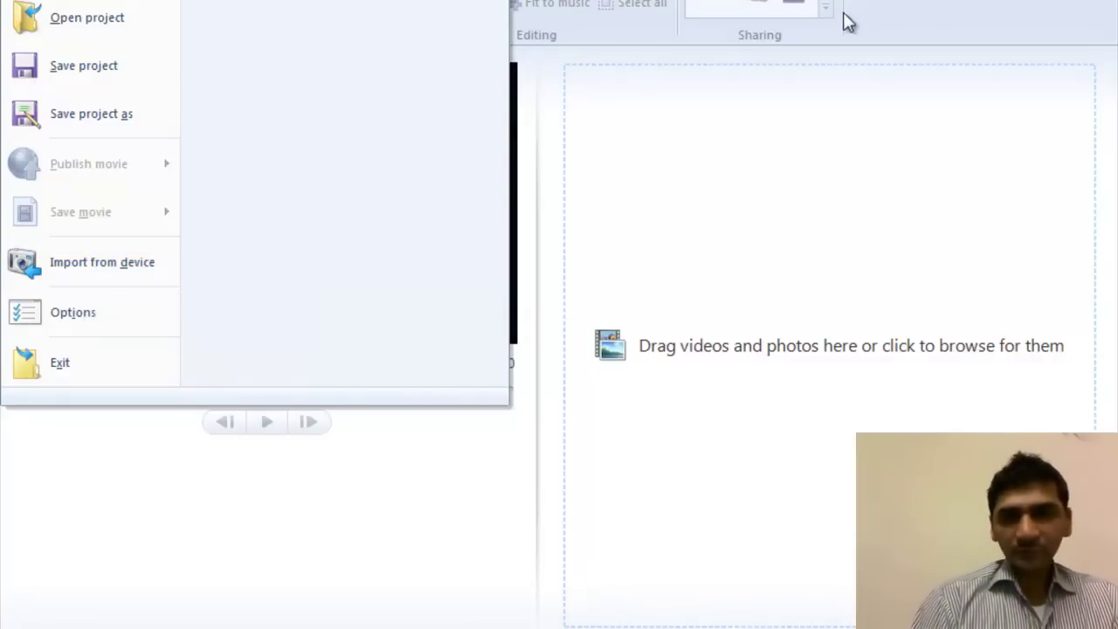
key("Escape")
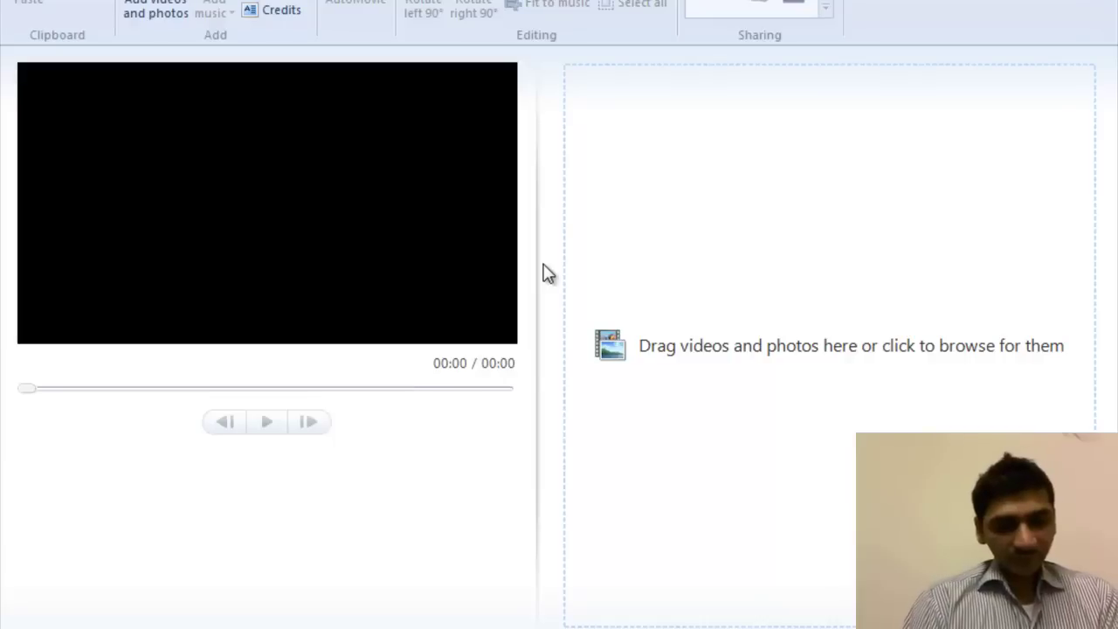
left_click(543, 273)
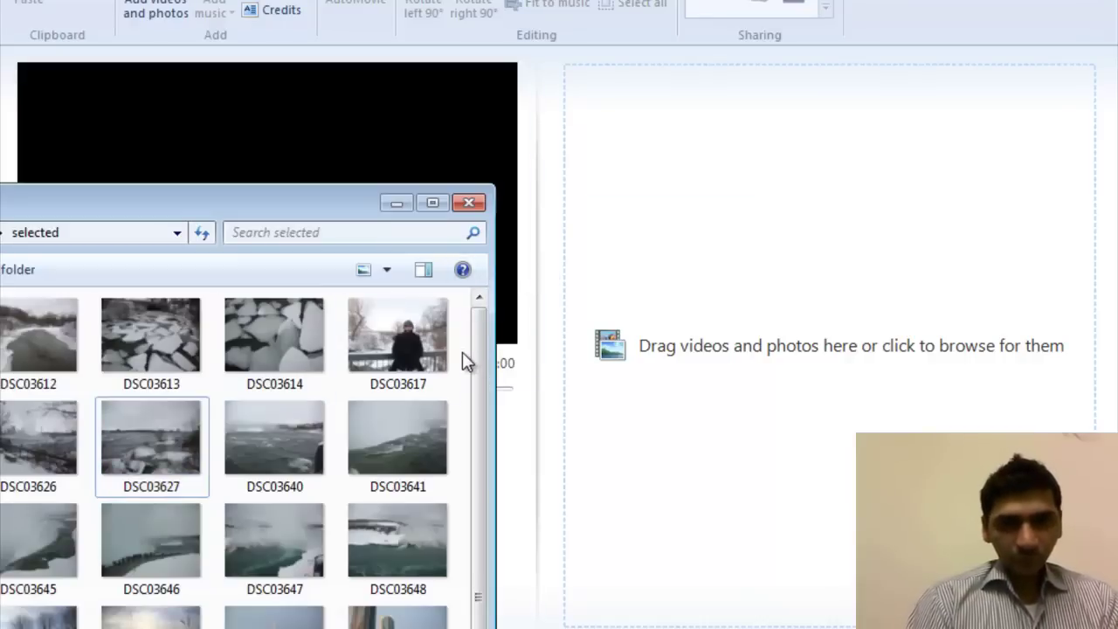
key("ctrl+a")
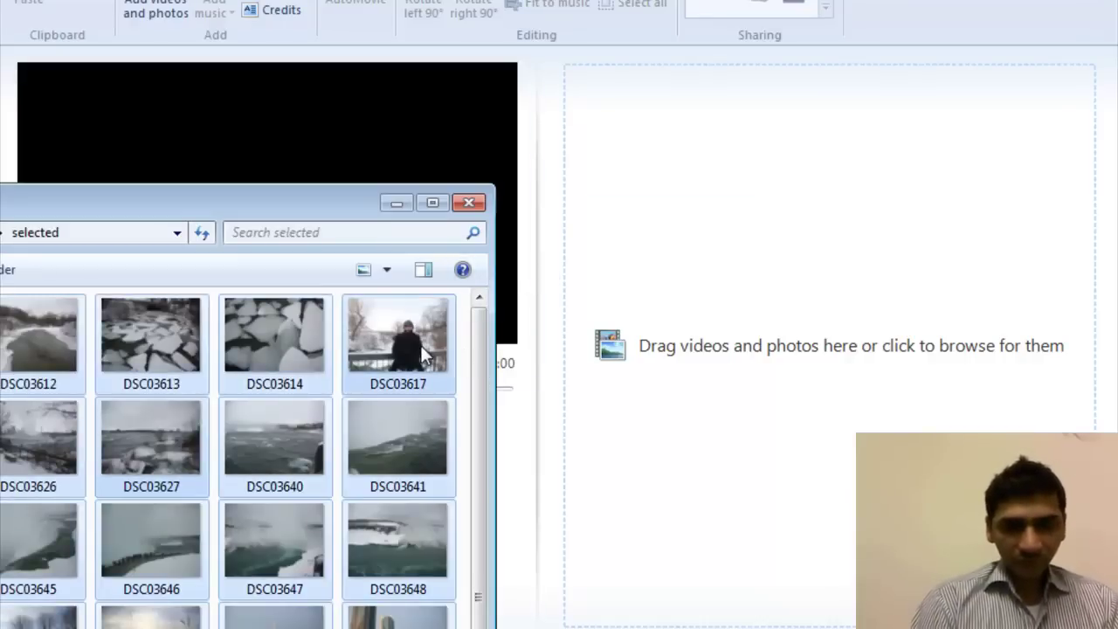
- Drag all the selected trip photos and clips onto the storyboard
left_click_drag(391, 337, 758, 270)
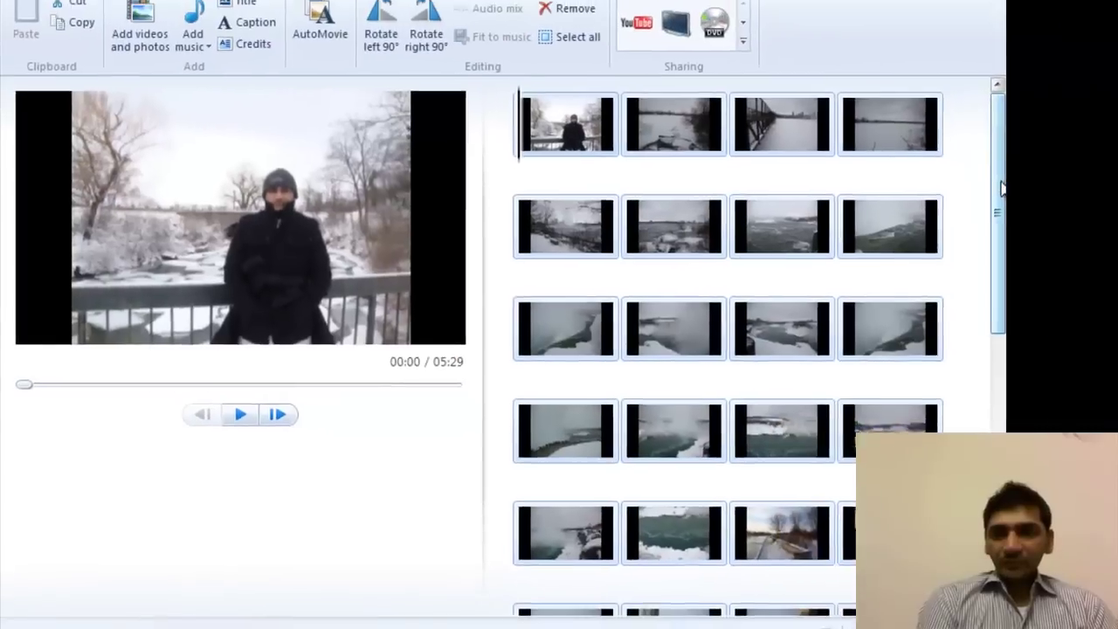
scroll(1082, 336, "down", 5)
scroll(869, 337, "down", 3)
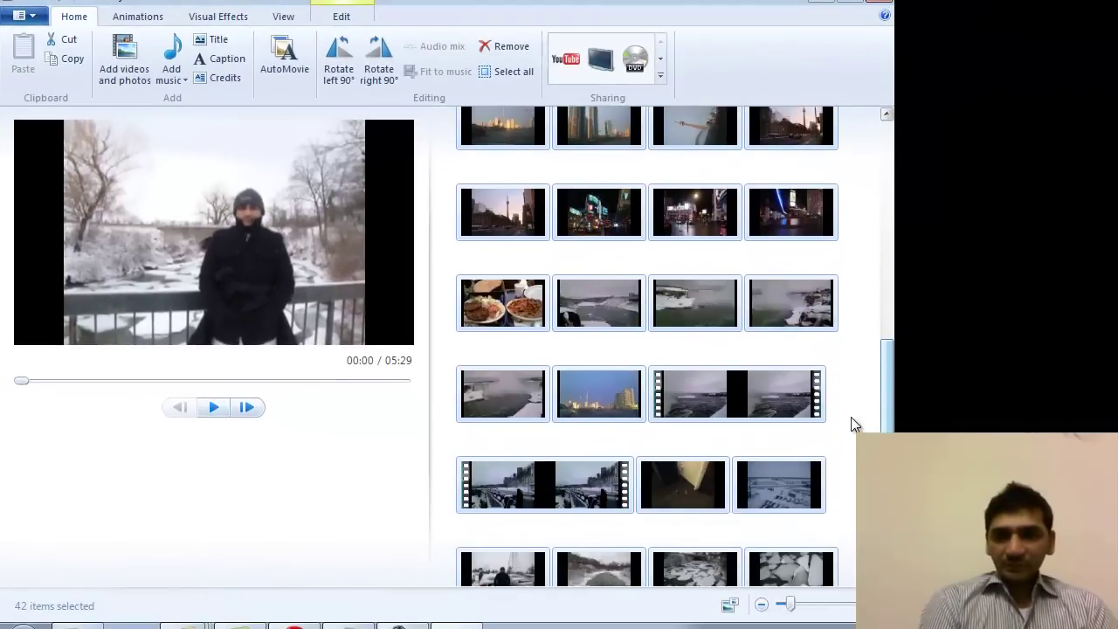
- Select the Toronto night-street, sunrise and dusk skyline shots for removal, leaving out the two-part clip
left_click(614, 328)
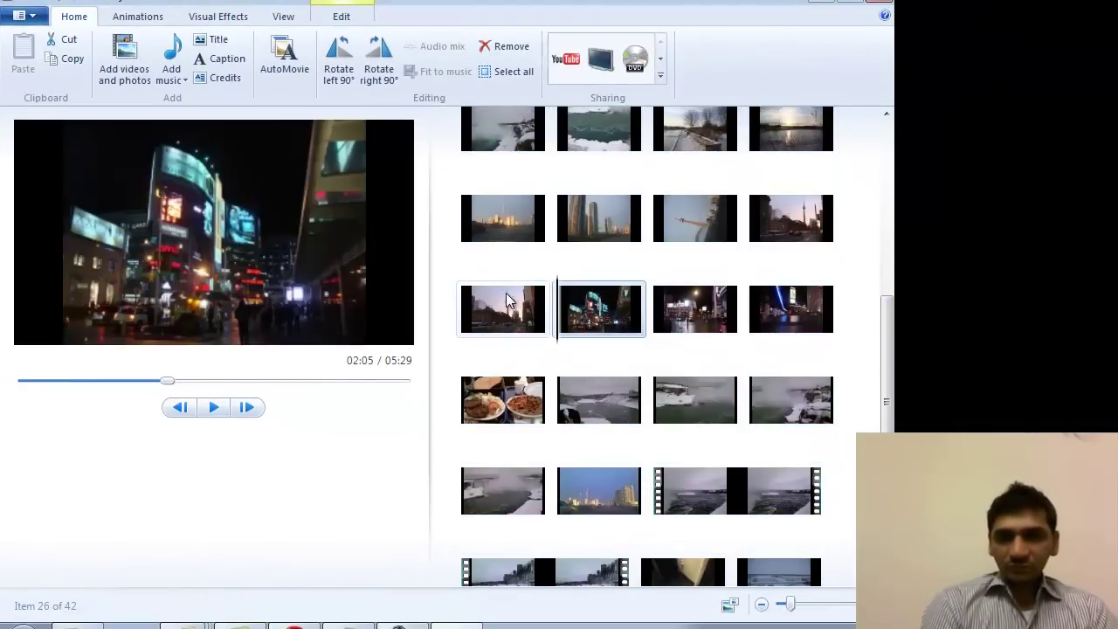
left_click(528, 222, "ctrl")
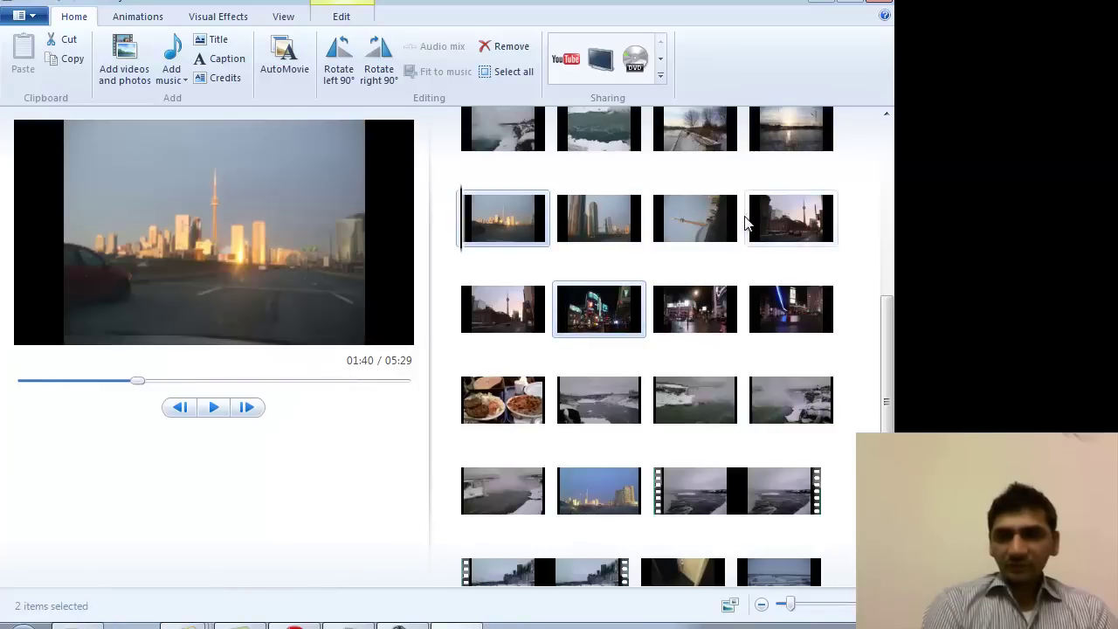
left_click(782, 217, "ctrl")
left_click(778, 309, "ctrl")
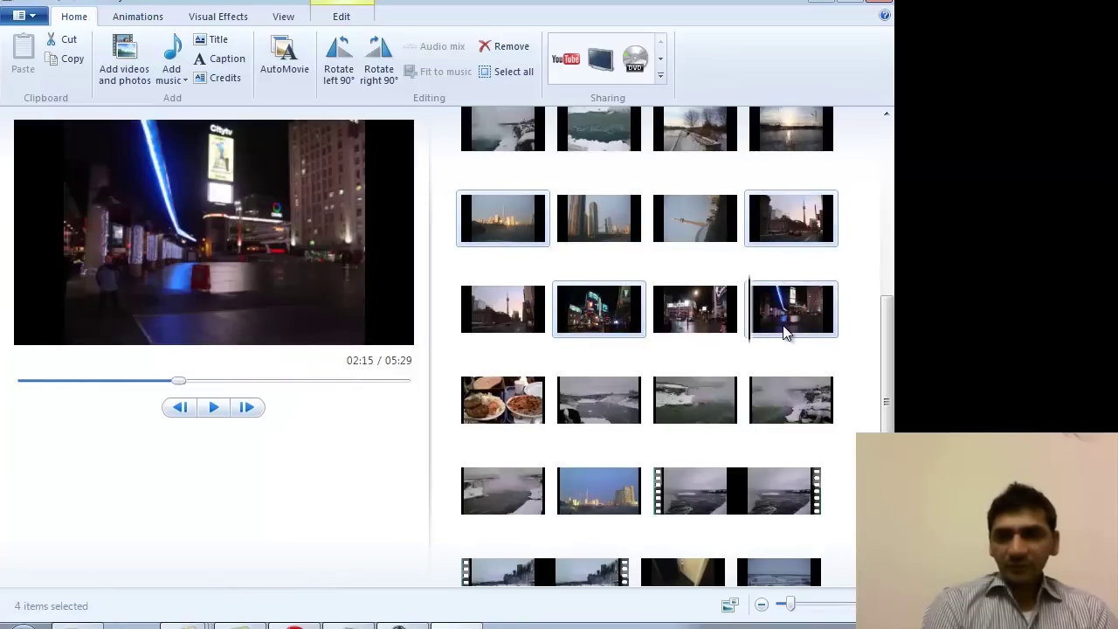
left_click(714, 316, "ctrl")
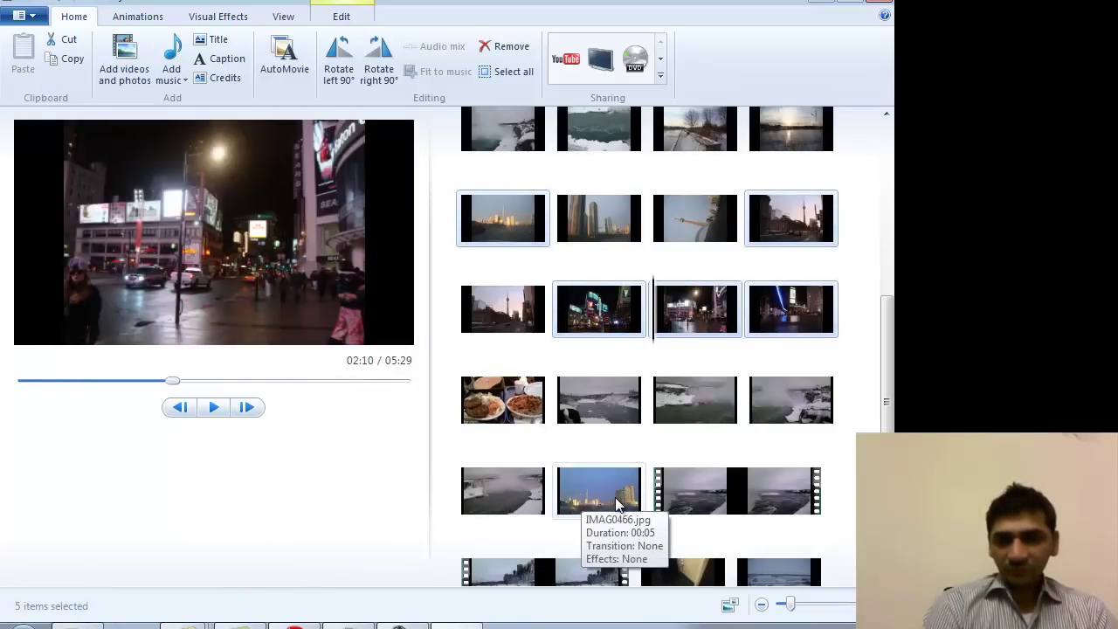
left_click(596, 493, "ctrl")
left_click(696, 508, "ctrl")
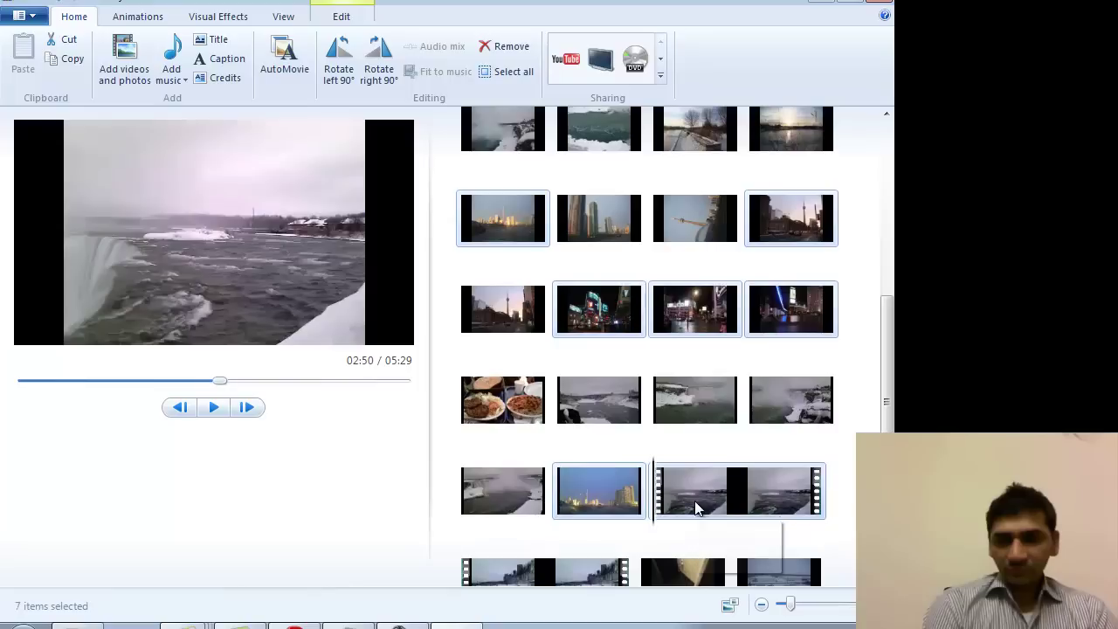
left_click(772, 506, "ctrl")
- Delete the selected Toronto shots, the two misty waterfall clips and the first storyboard clip
key("Delete")
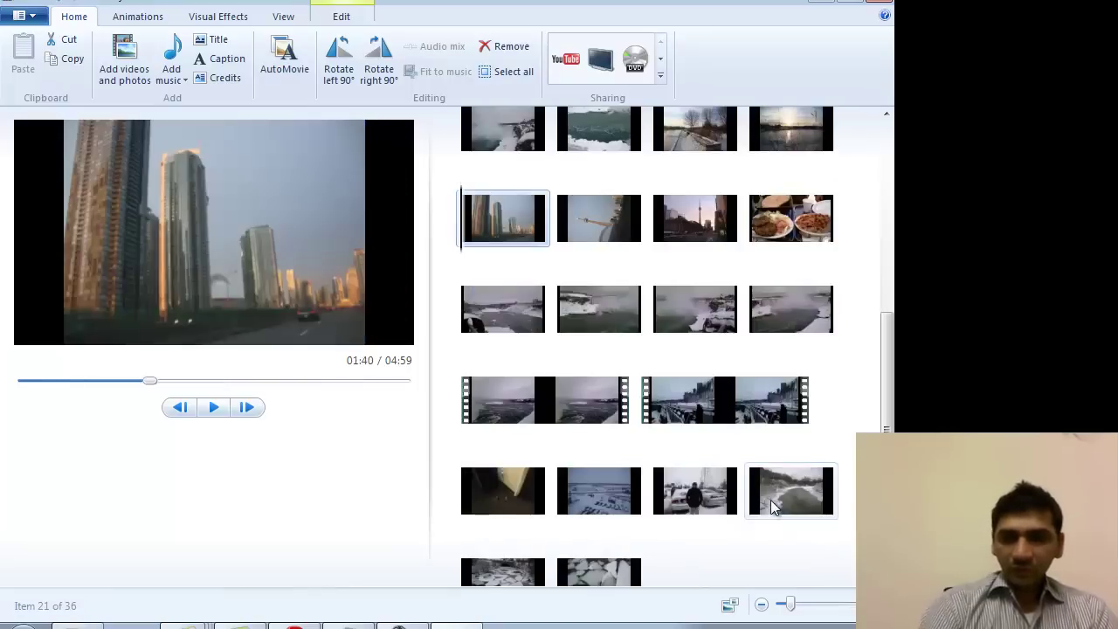
left_click_drag(888, 402, 888, 238)
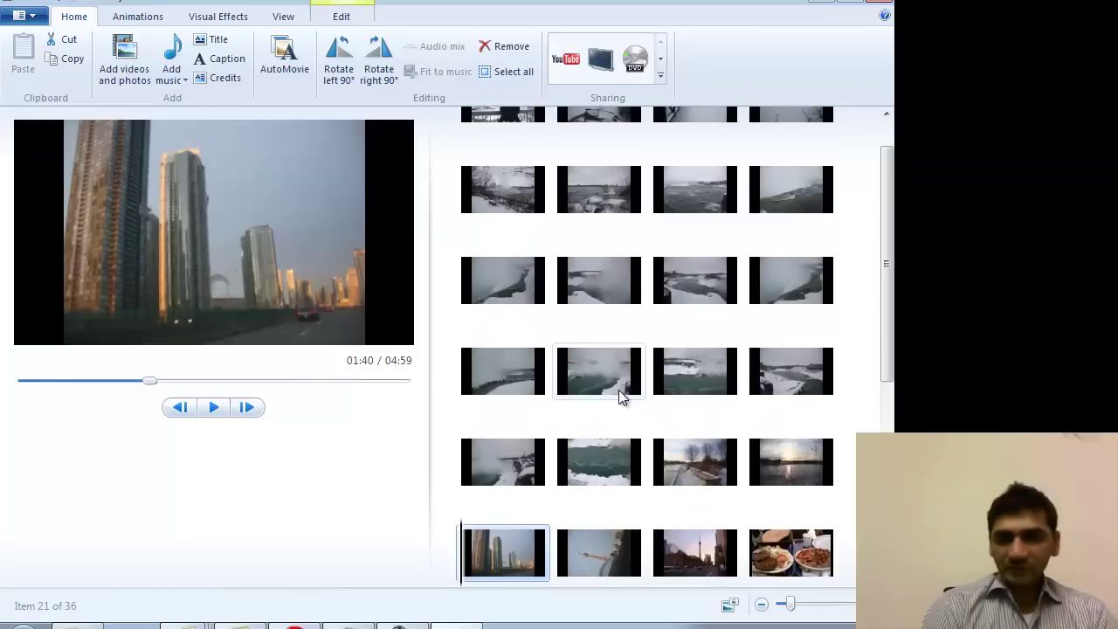
left_click(697, 378)
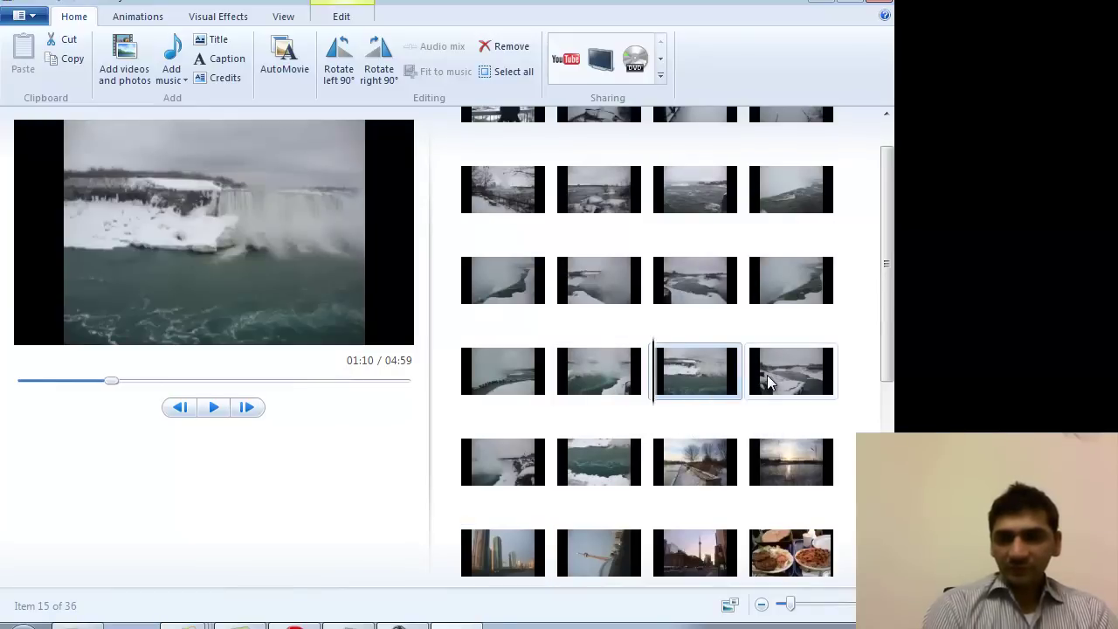
left_click(767, 382, "ctrl")
key("Delete")
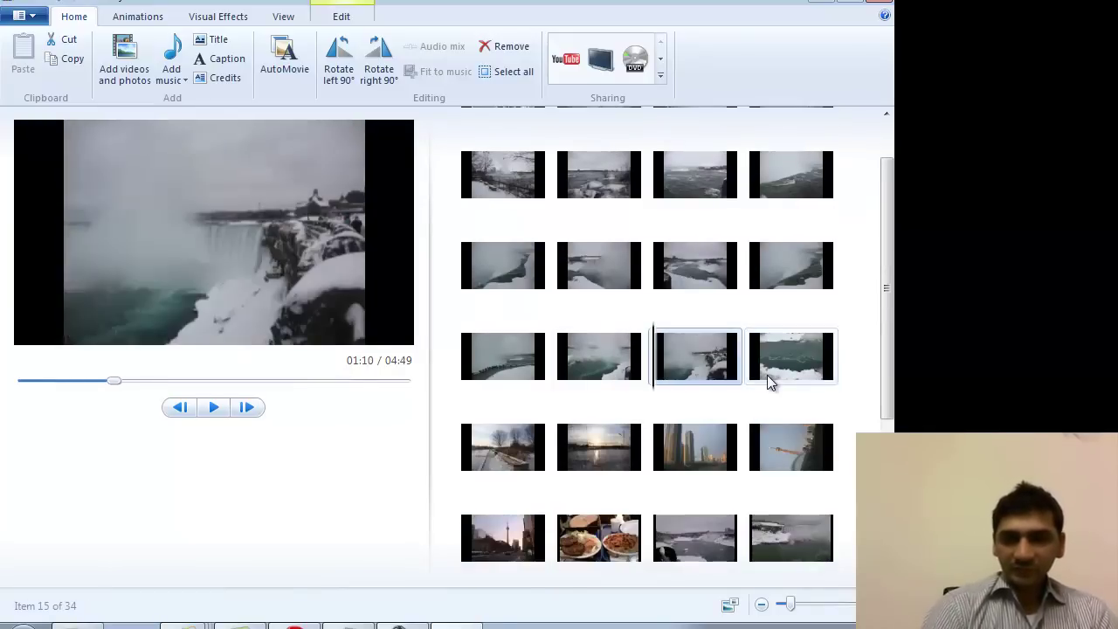
scroll(886, 259, "up", 1)
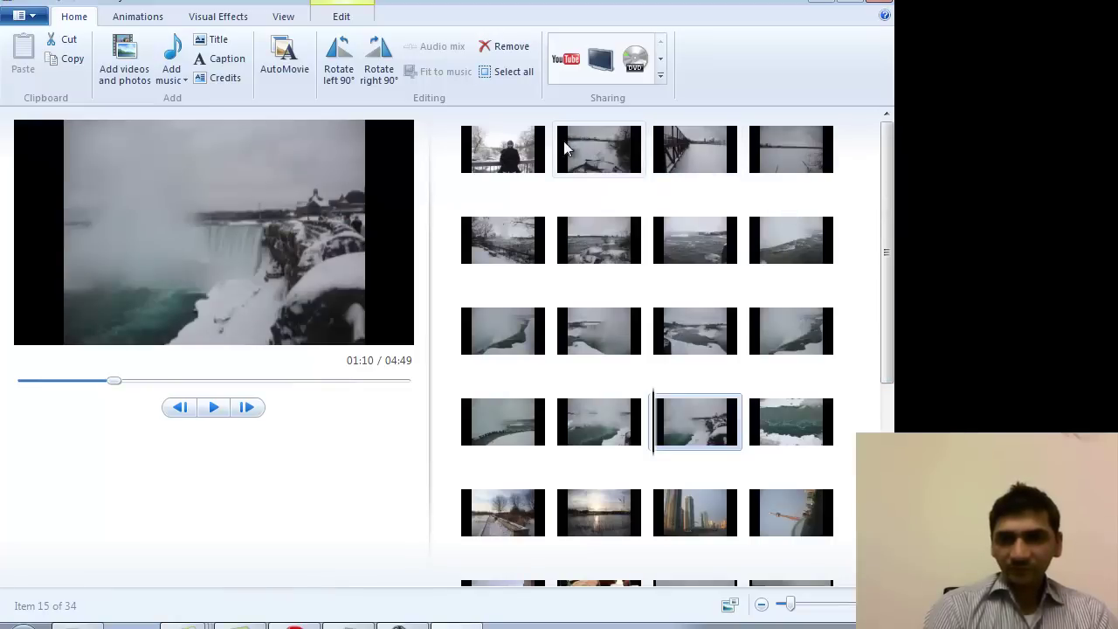
left_click(528, 162)
key("Delete")
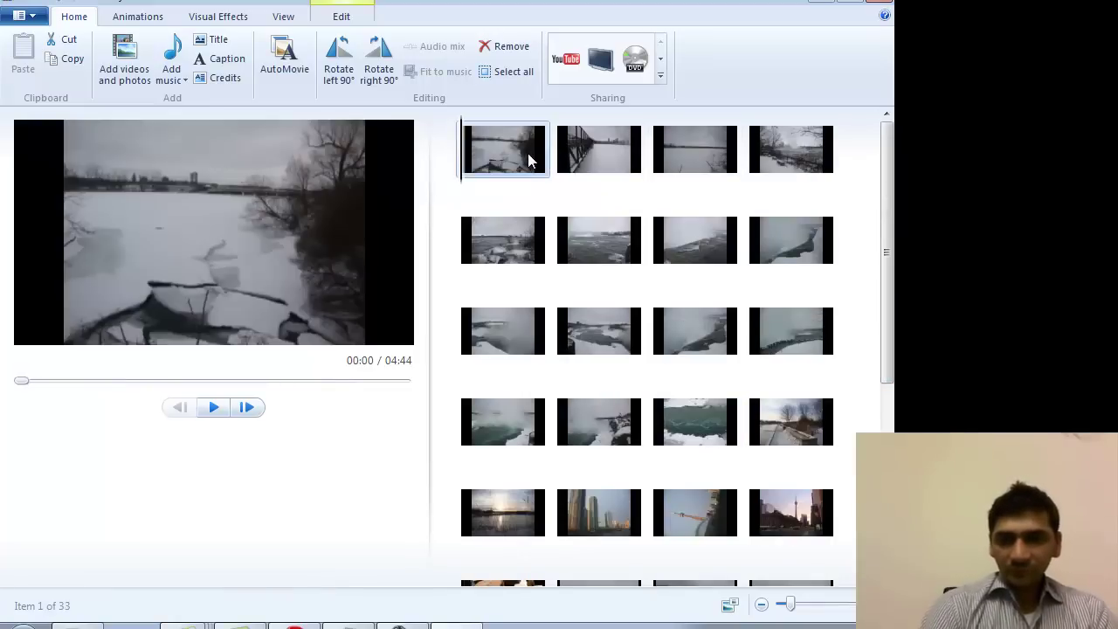
- Move the snowy parking-lot photo to the start of the storyboard
left_click_drag(888, 294, 880, 508)
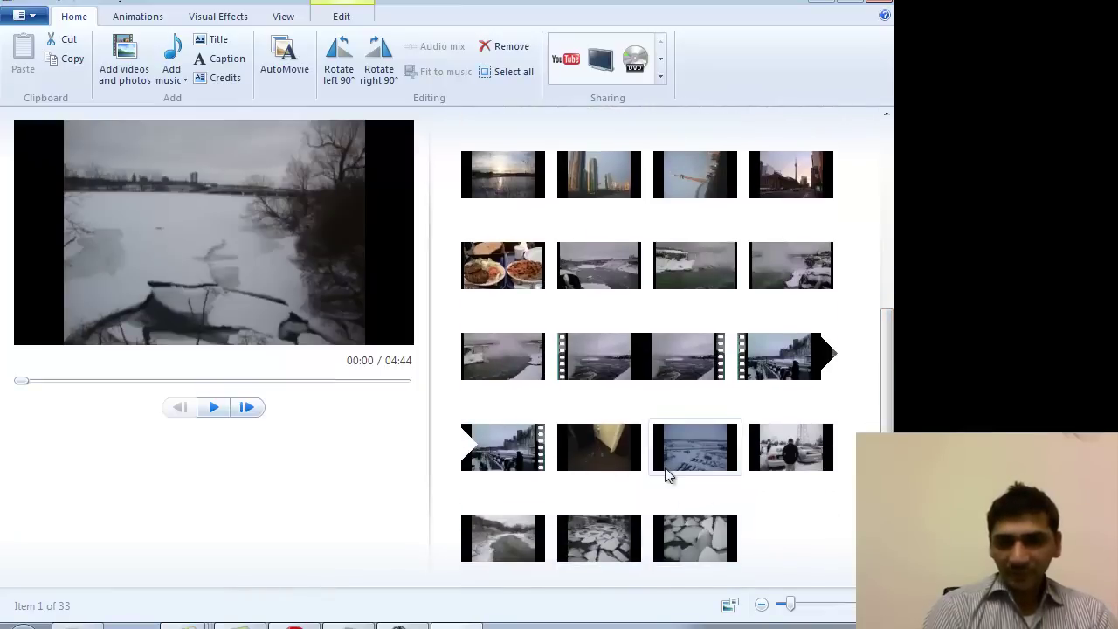
left_click(687, 524)
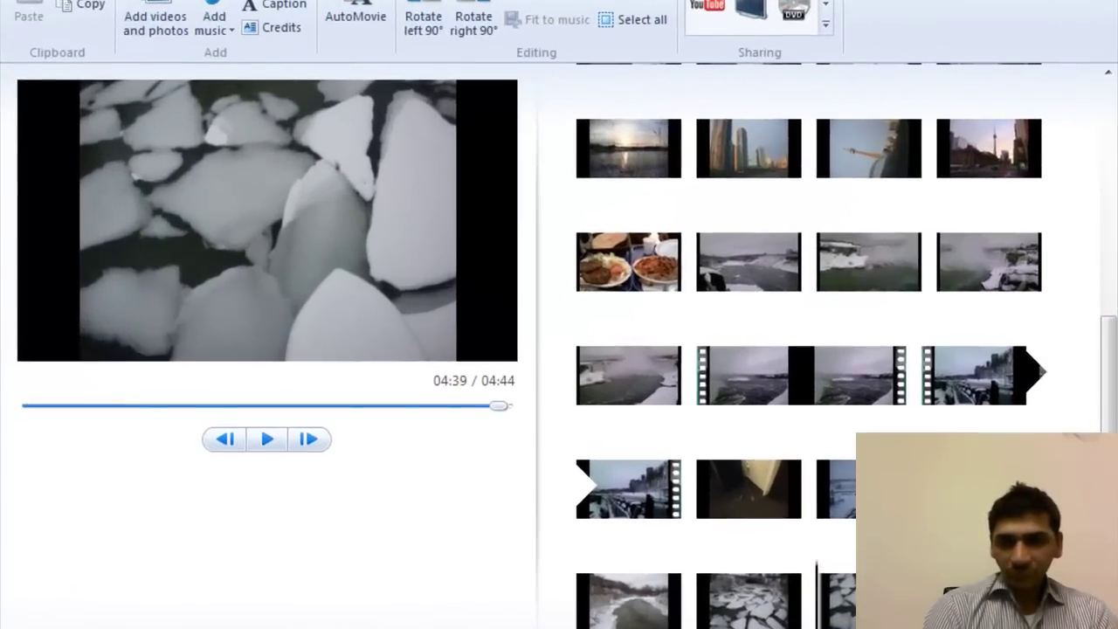
left_click_drag(784, 466, 611, 105)
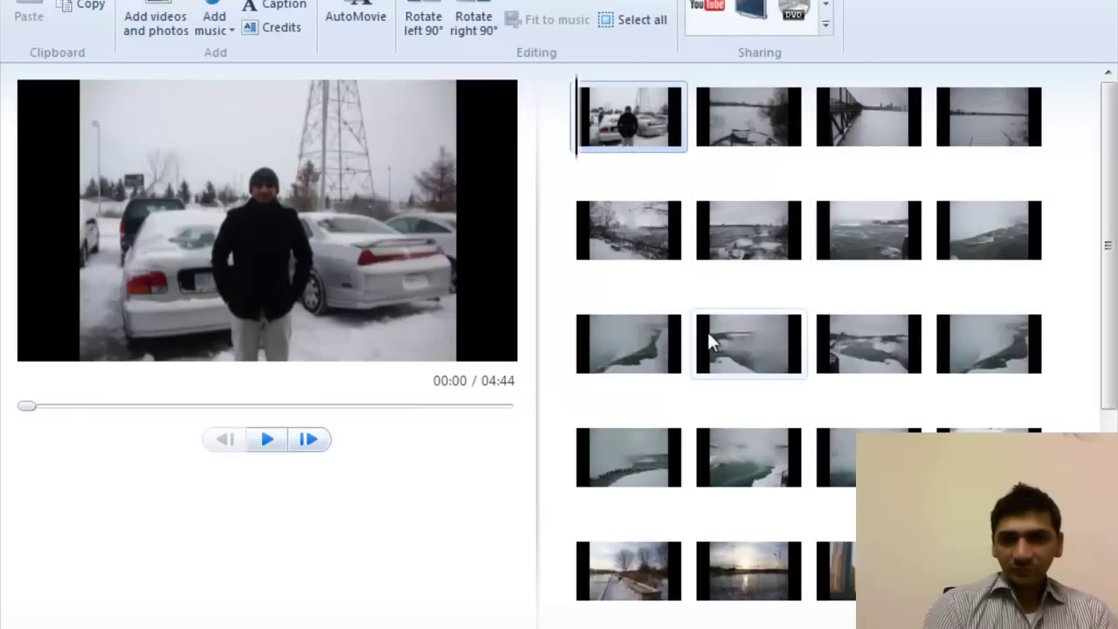
- Delete the first clip of the storyboard's fourth row
left_click(844, 350)
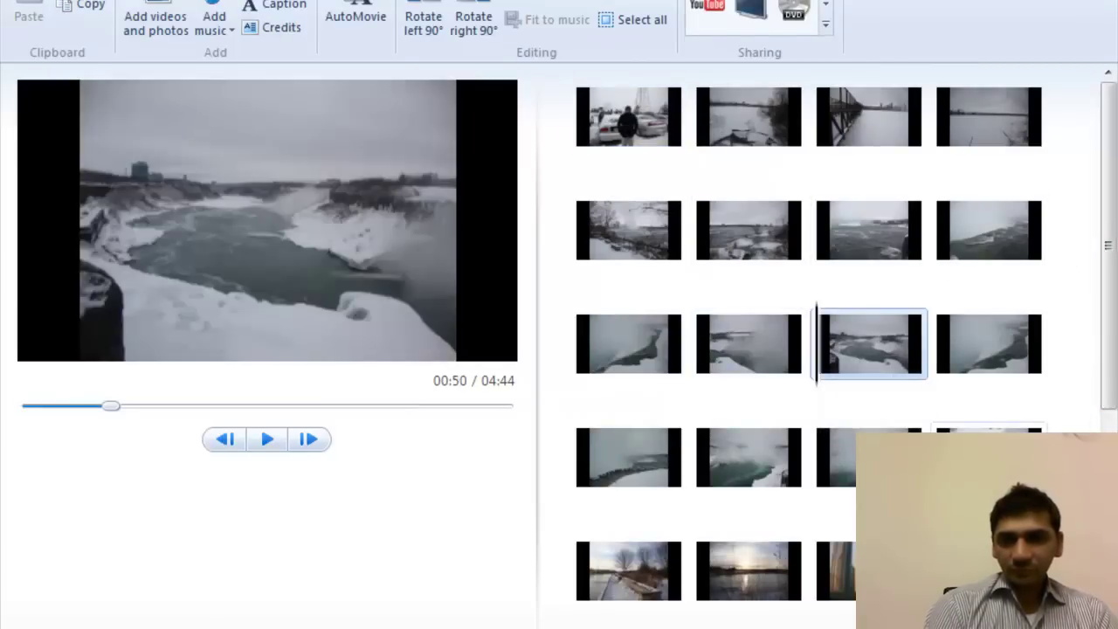
left_click(846, 468)
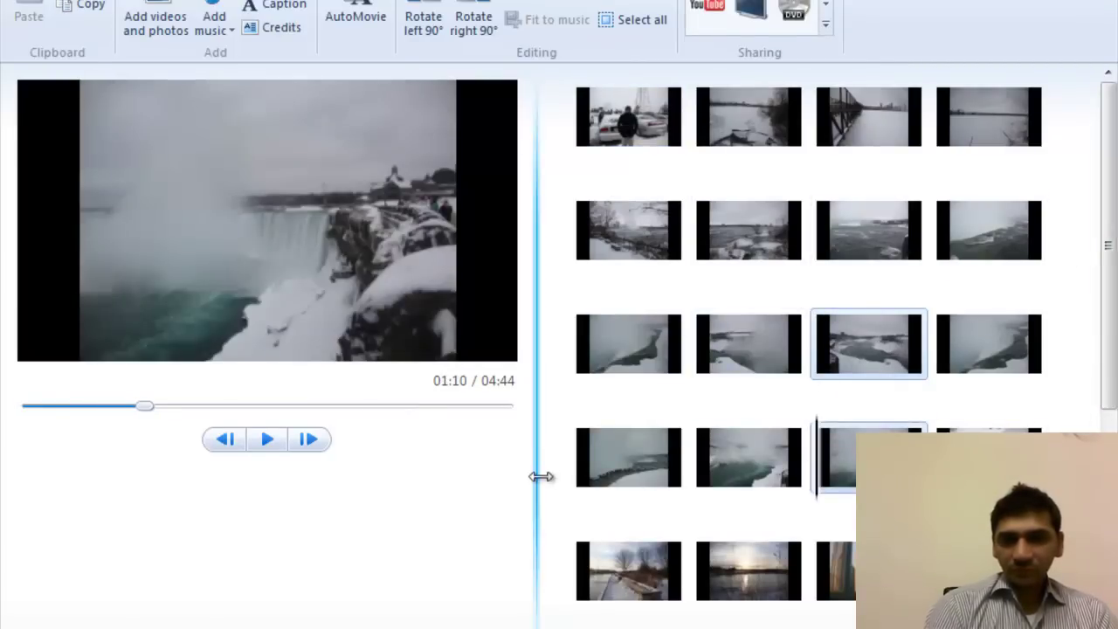
left_click(629, 485)
key("Delete")
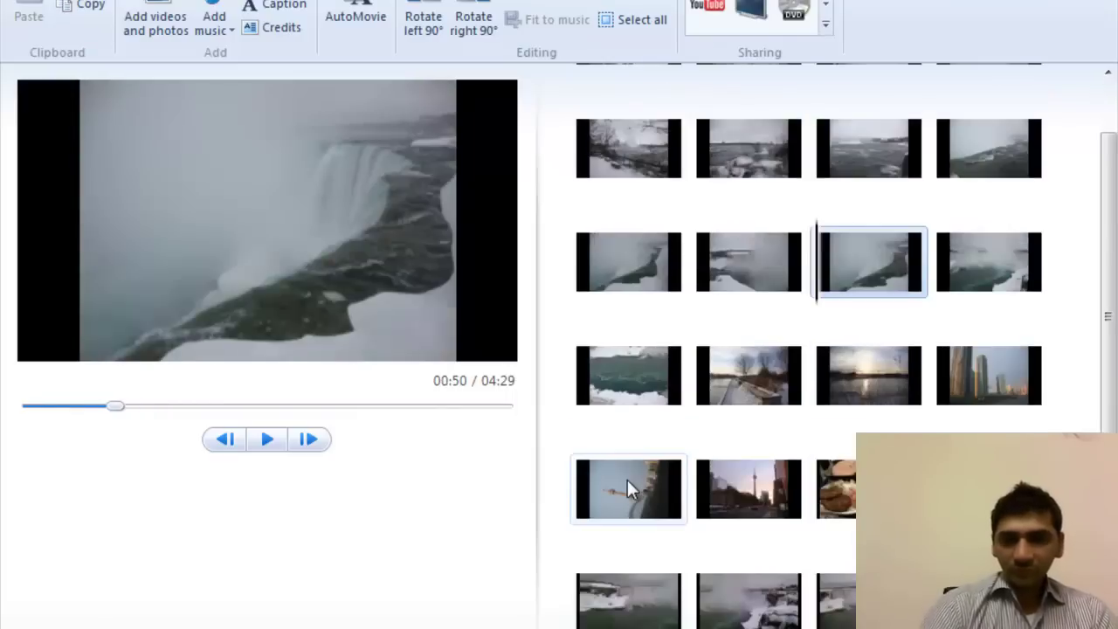
left_click_drag(1110, 424, 1111, 536)
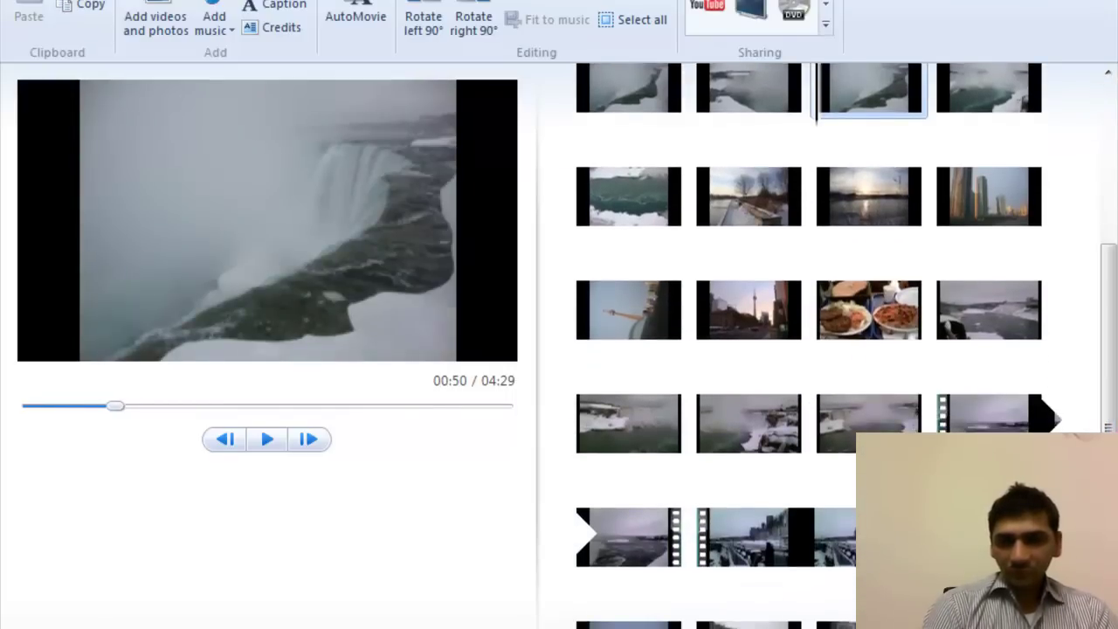
- Move the five final clips, including the snowy parking-lot clip, to the storyboard's beginning
left_click(988, 623)
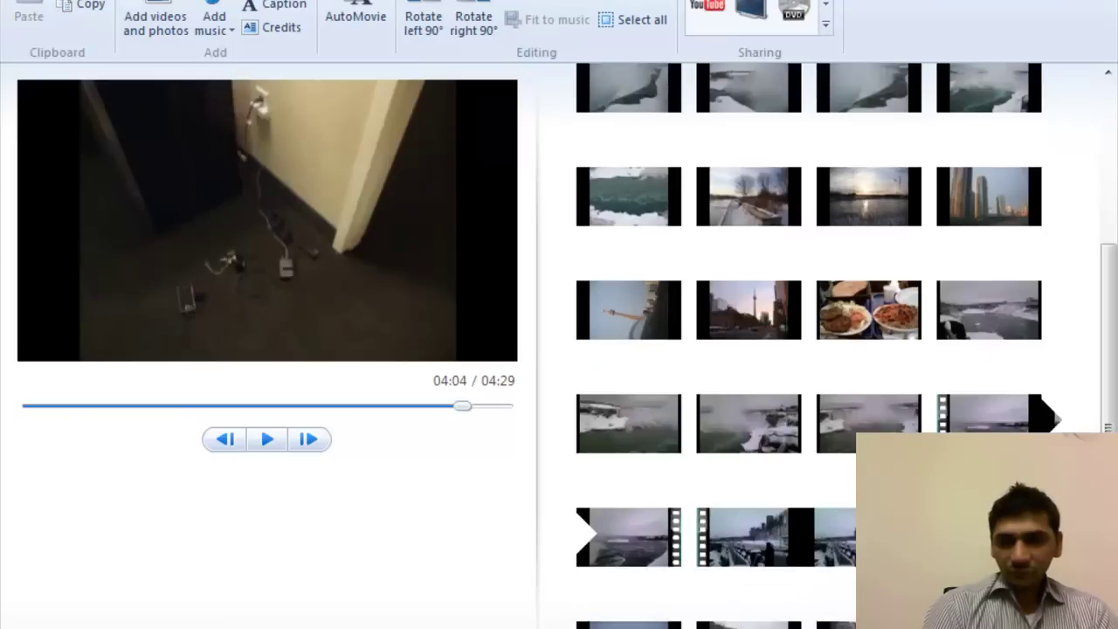
left_click(988, 616)
left_click(833, 600)
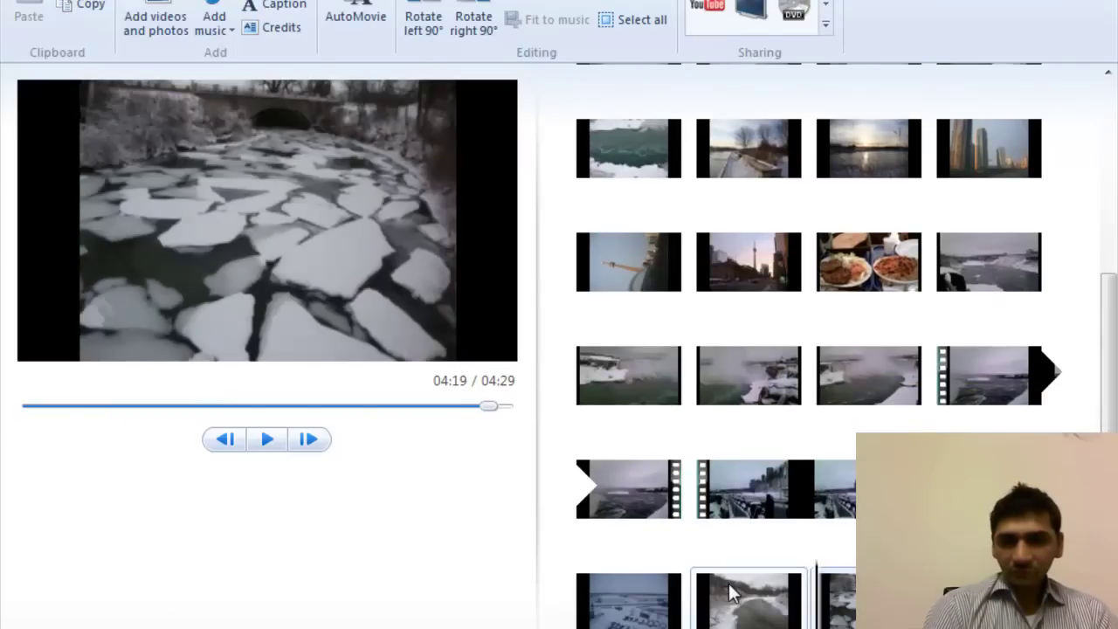
left_click(734, 599)
left_click(665, 619)
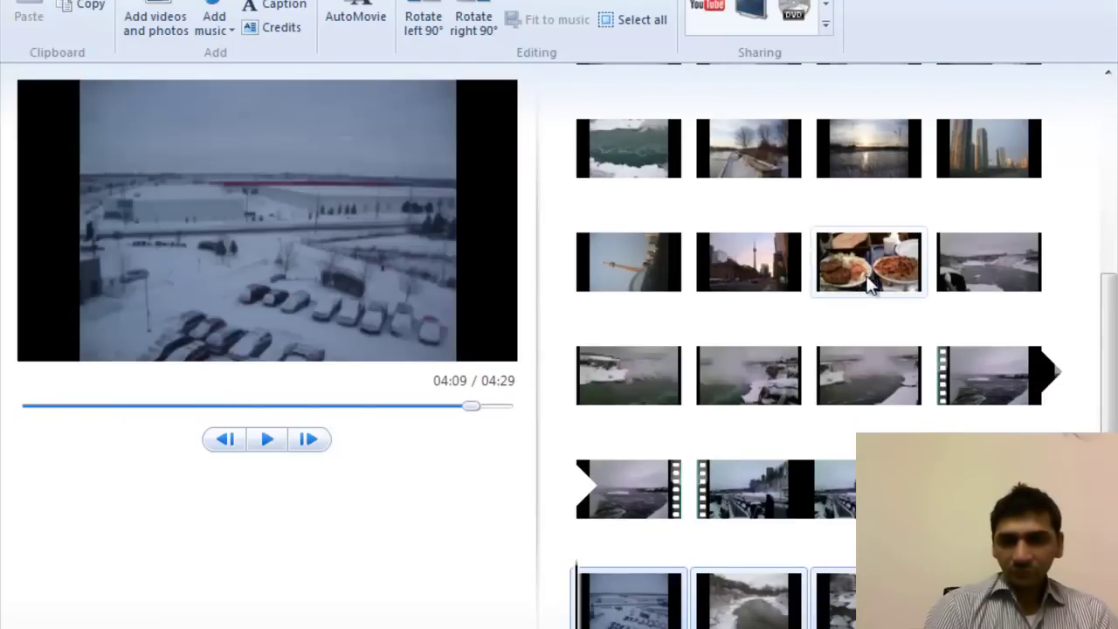
left_click_drag(874, 449, 619, 135)
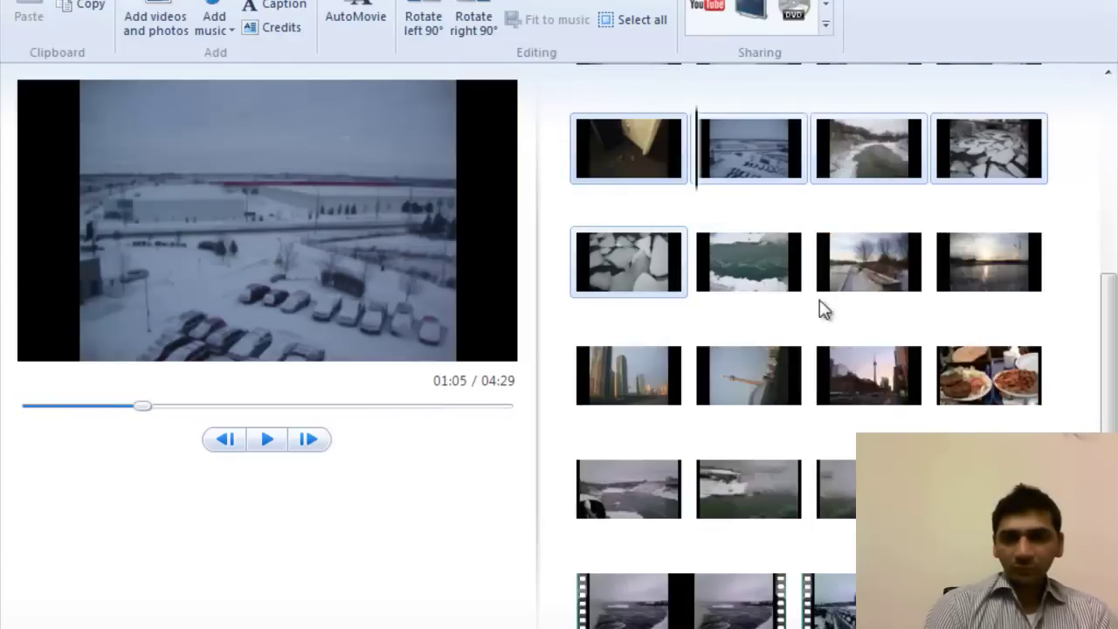
left_click_drag(969, 359, 581, 143)
left_click_drag(1108, 297, 1107, 209)
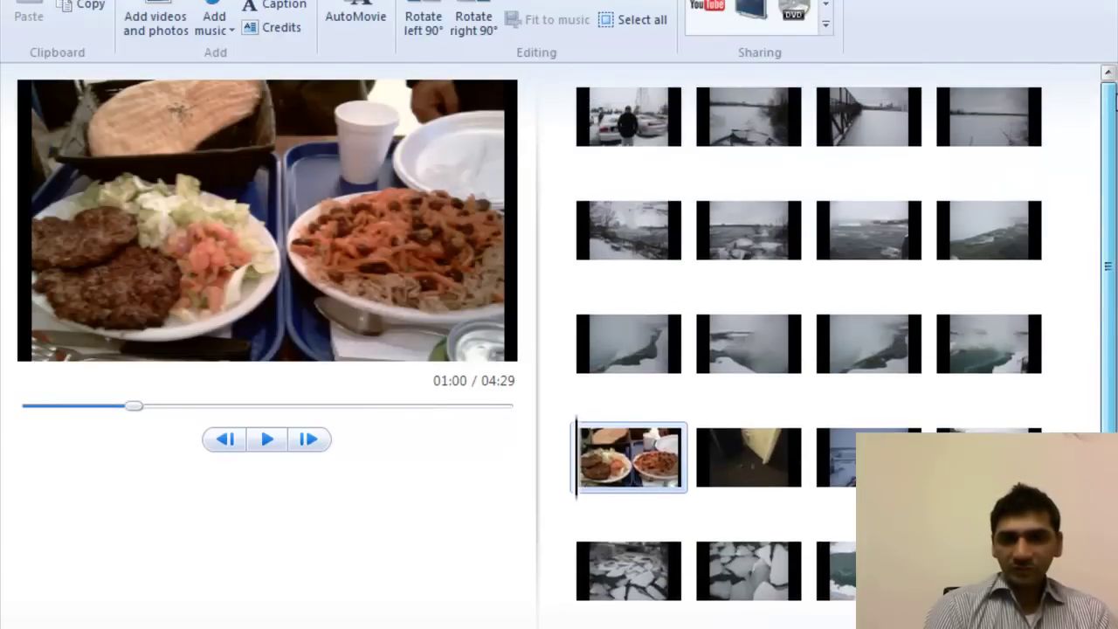
- Put the food, dark room and snowy parking-lot clips first in the movie
left_click(706, 458)
left_click(837, 459)
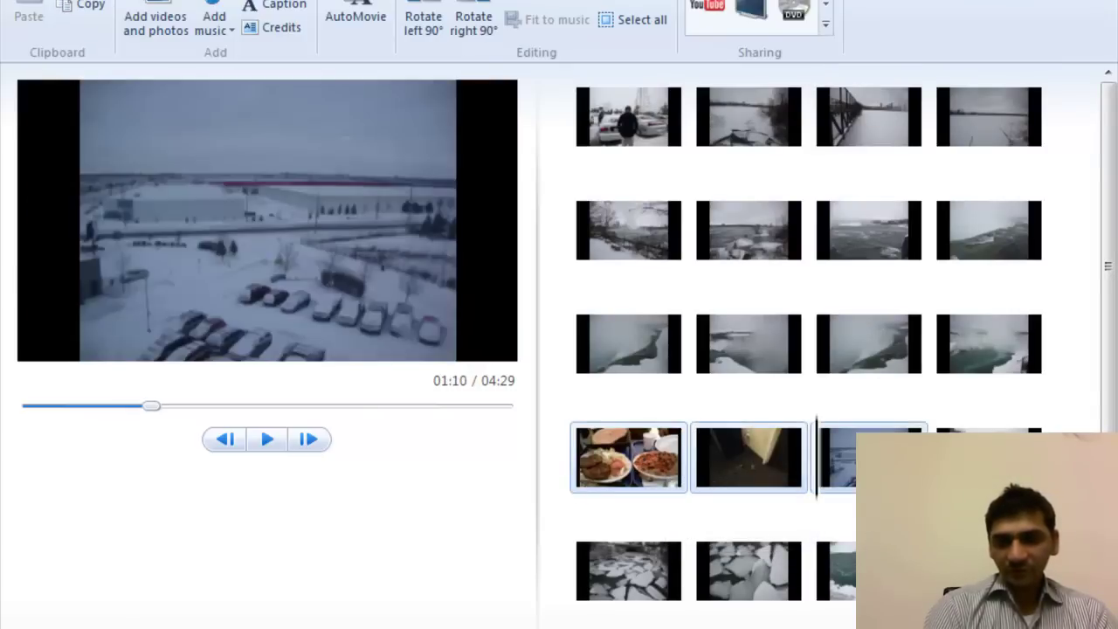
left_click_drag(679, 461, 606, 165)
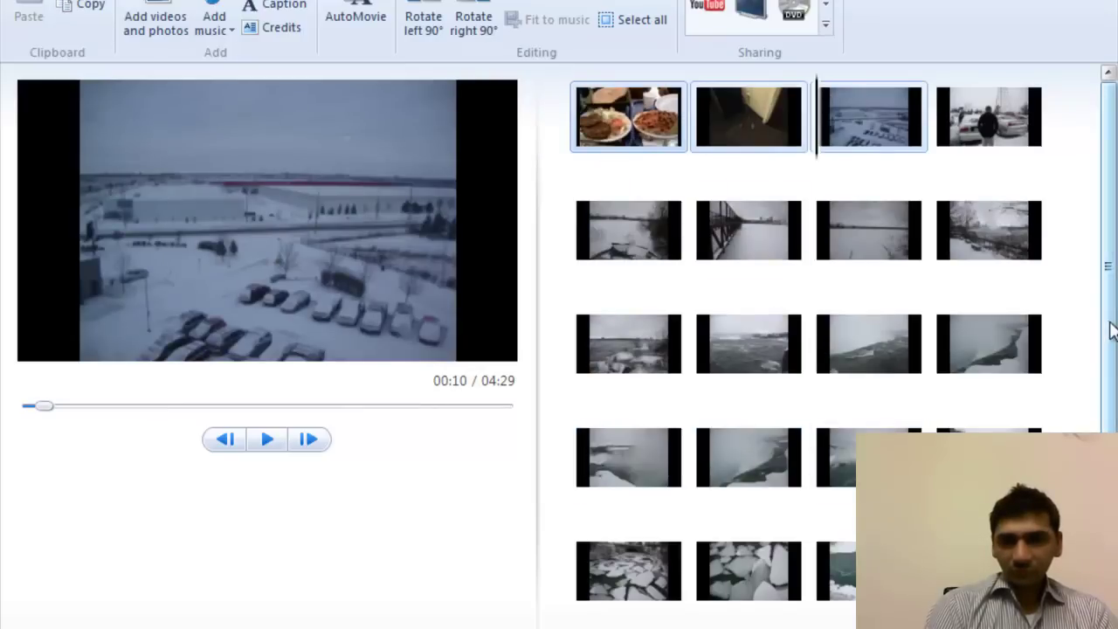
left_click_drag(1111, 330, 1110, 530)
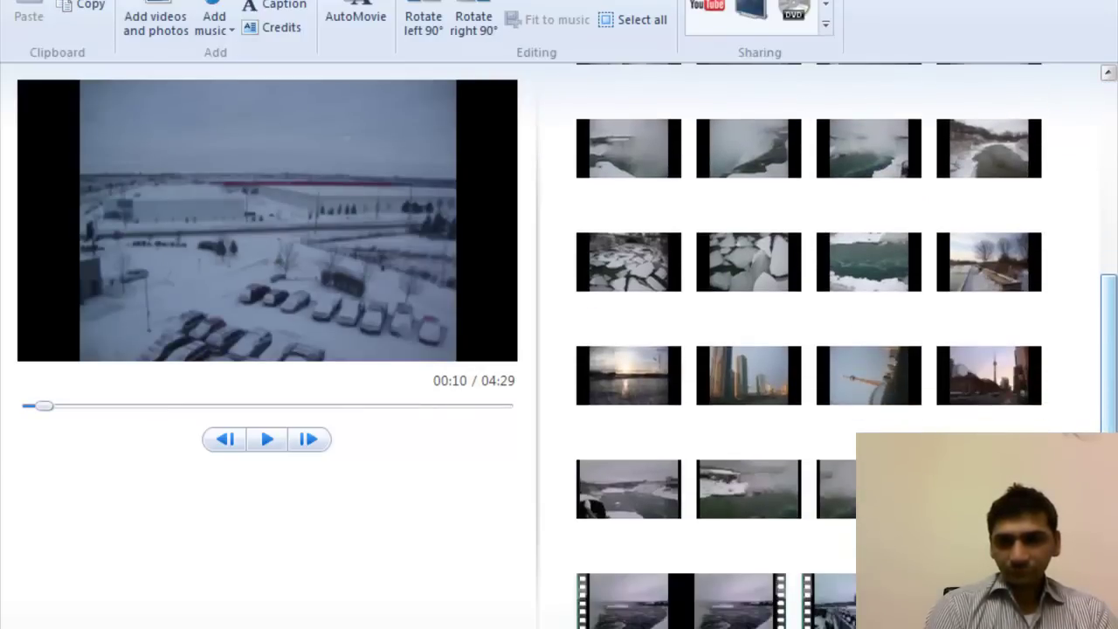
- Preview the opening clips: food photo, dark room, snowy car park and man by the cars
left_click(869, 372)
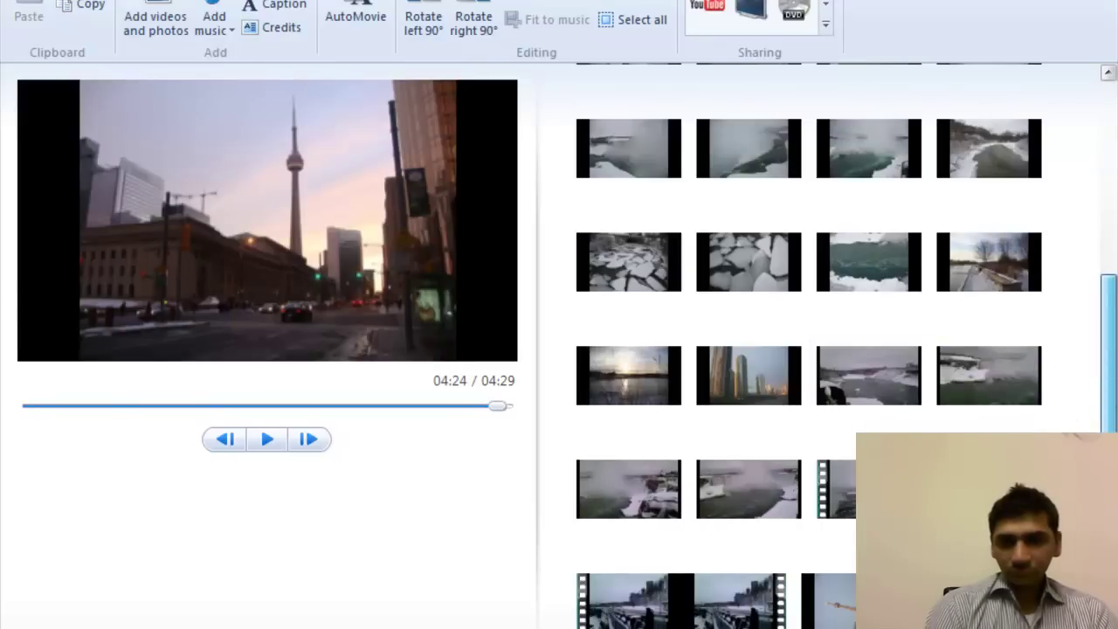
scroll(1115, 179, "up", 3)
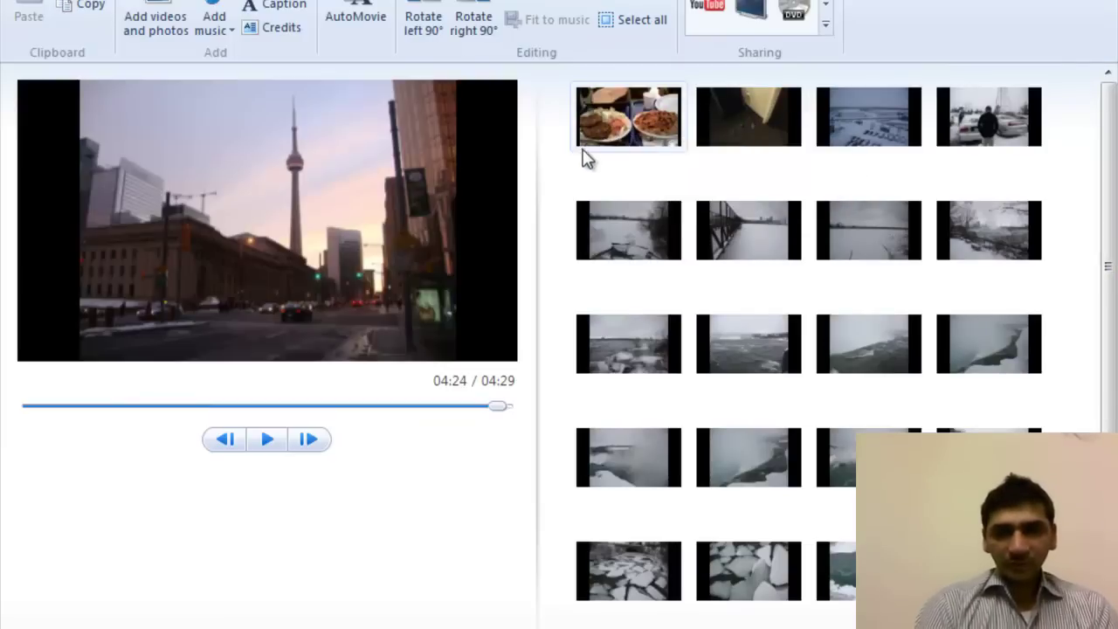
left_click(626, 131)
left_click(753, 104)
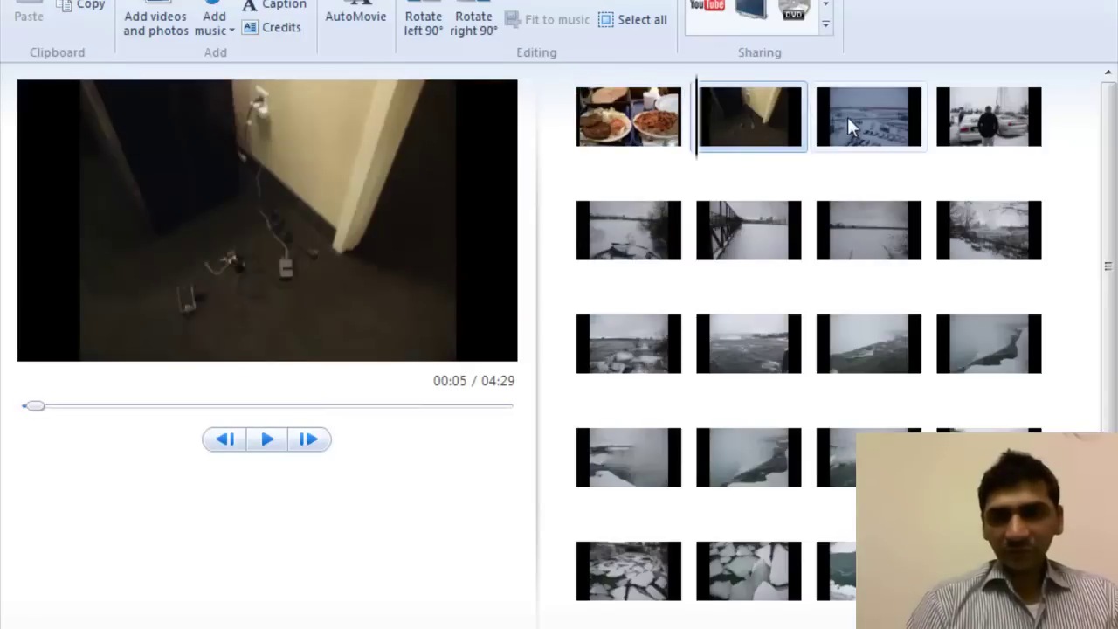
left_click(852, 119)
left_click(992, 113)
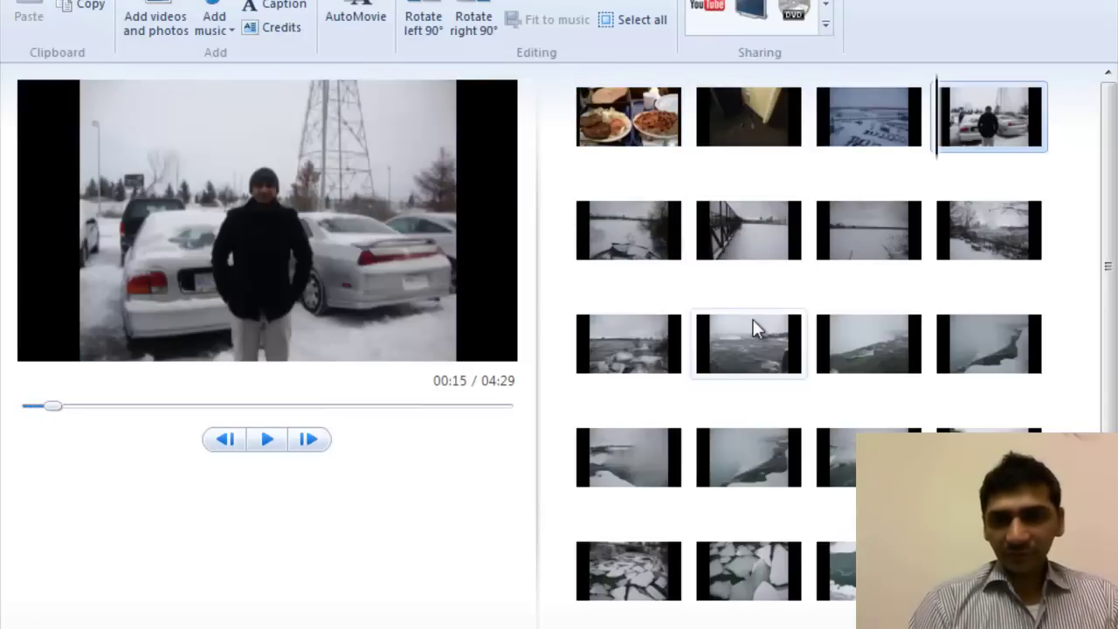
- Move the two ice-floe clips and the water clip to just after the car park portrait
left_click(619, 577)
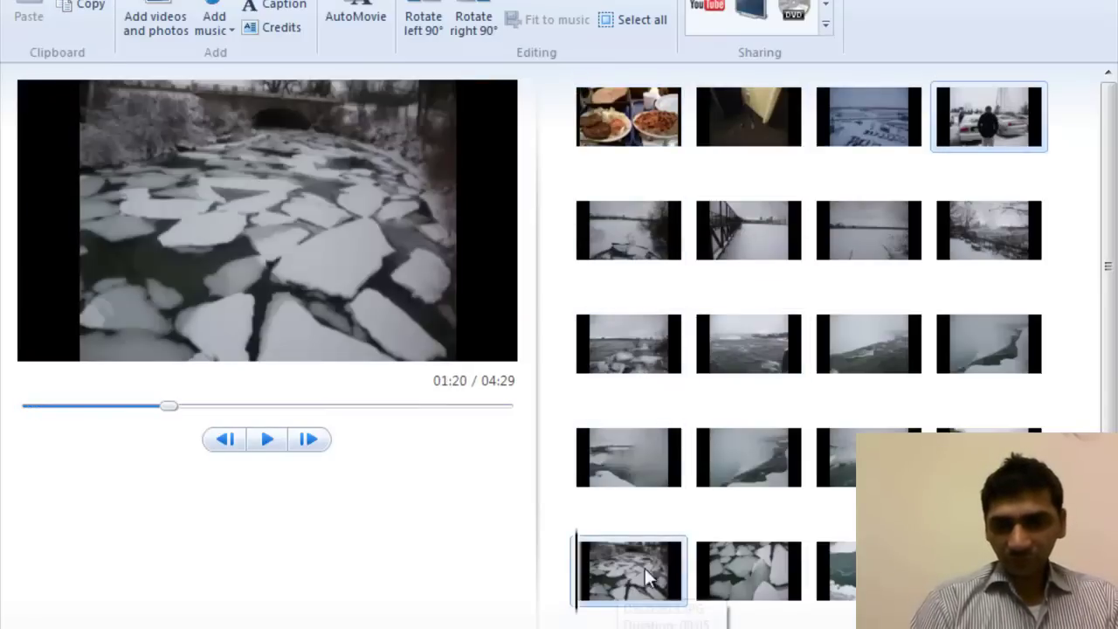
left_click(745, 563)
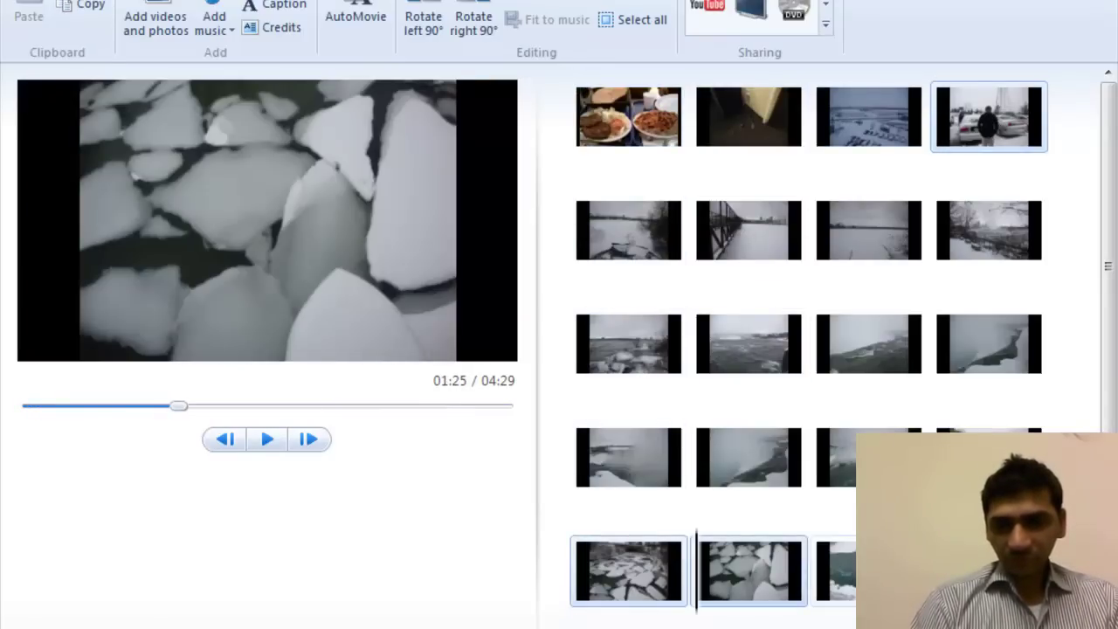
left_click(834, 568)
left_click_drag(661, 561, 597, 267)
left_click_drag(1114, 206, 1100, 357)
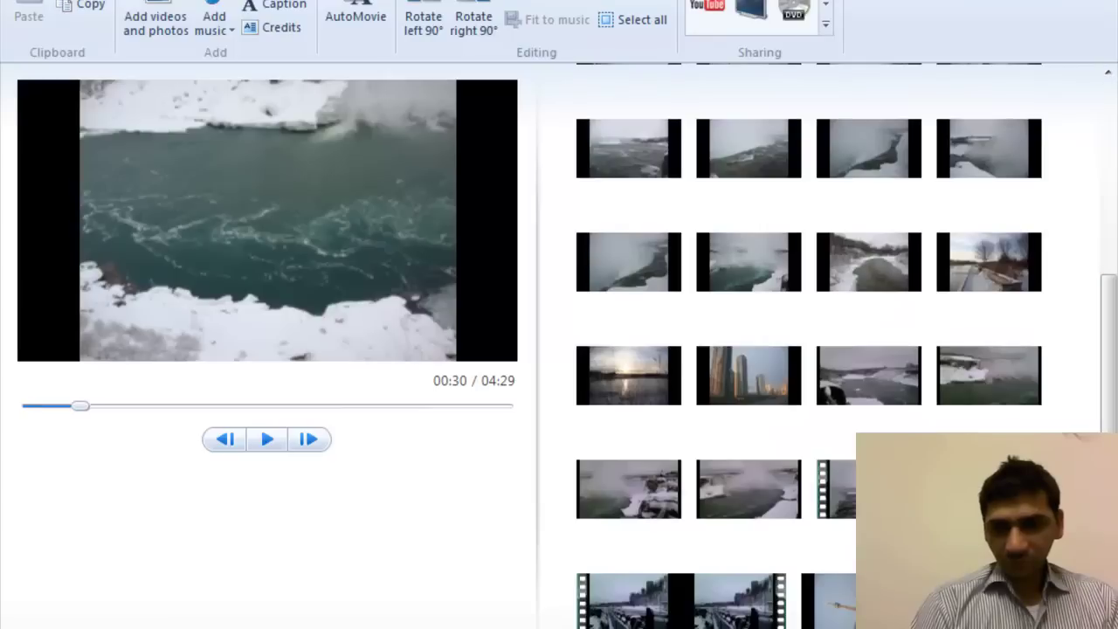
- Rotate the CN Tower clip in 90° turns until the tower stands upright
left_click(828, 602)
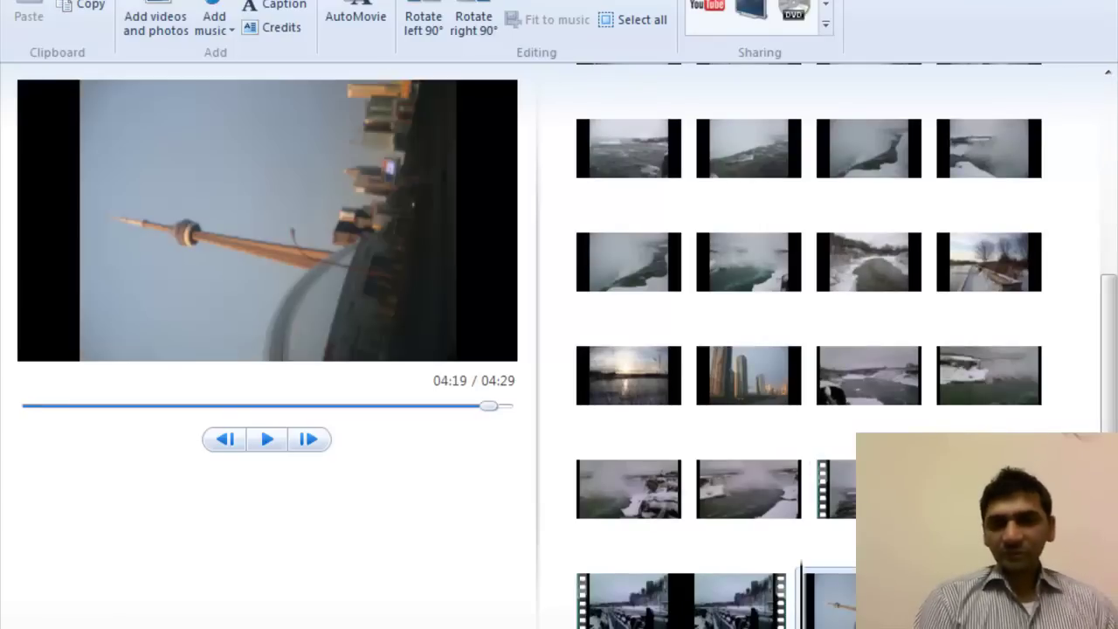
left_click(475, 32)
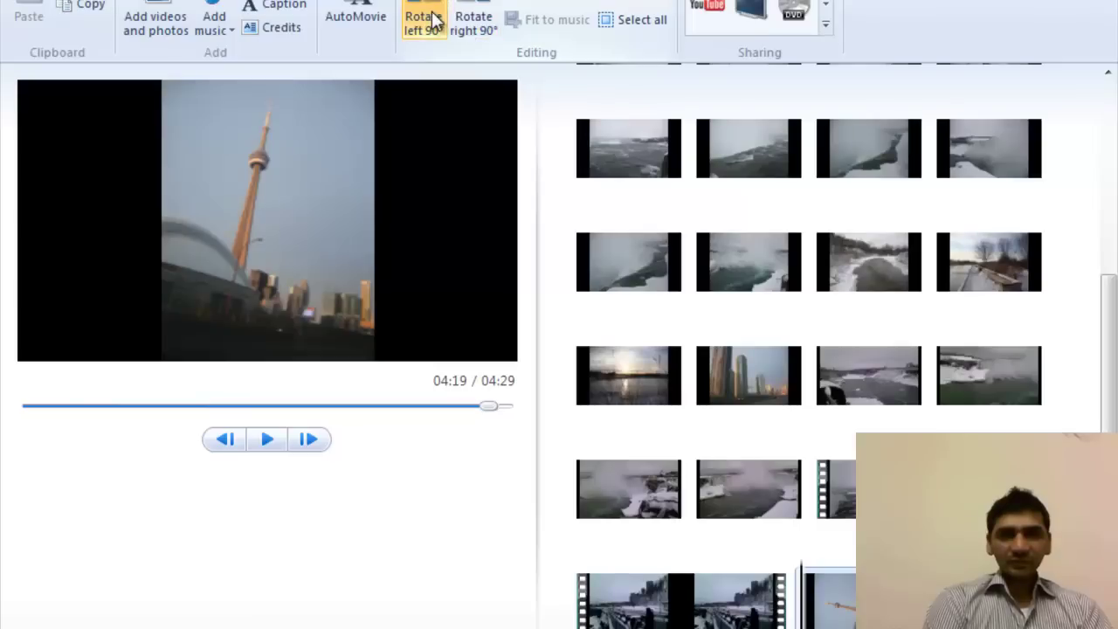
left_click(428, 22)
left_click(472, 22)
left_click(472, 22)
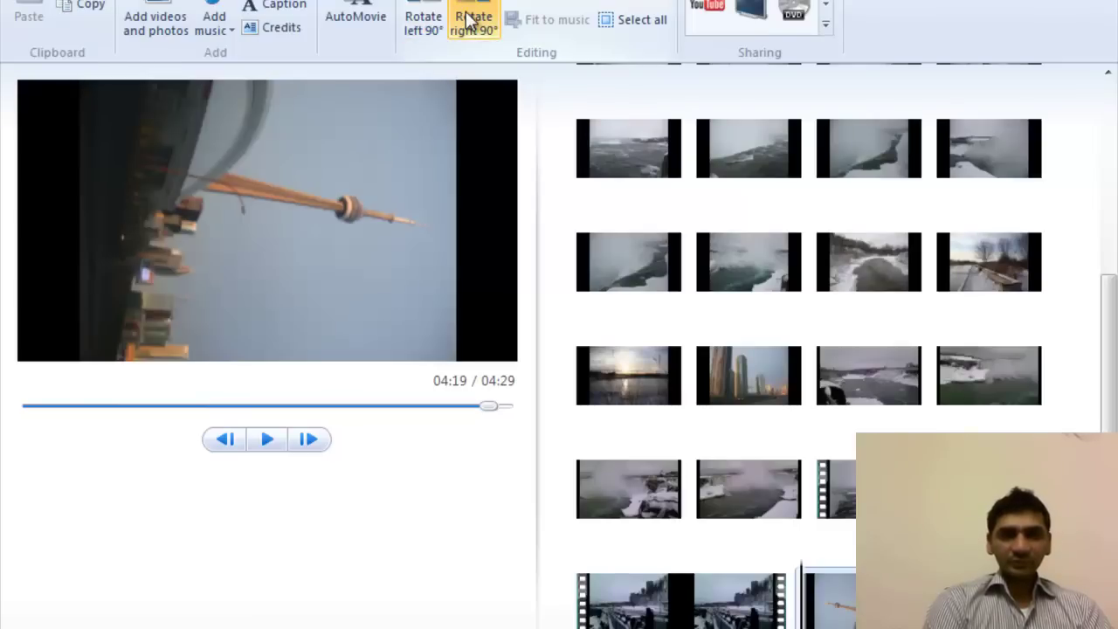
left_click(472, 22)
left_click(470, 20)
left_click(470, 20)
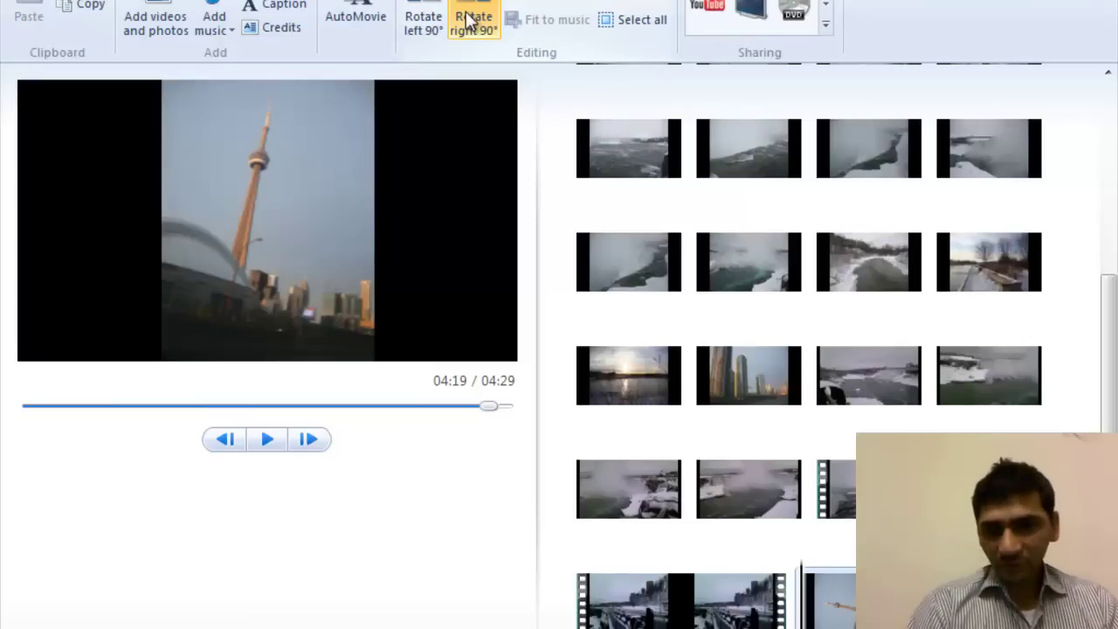
left_click_drag(1113, 377, 1115, 170)
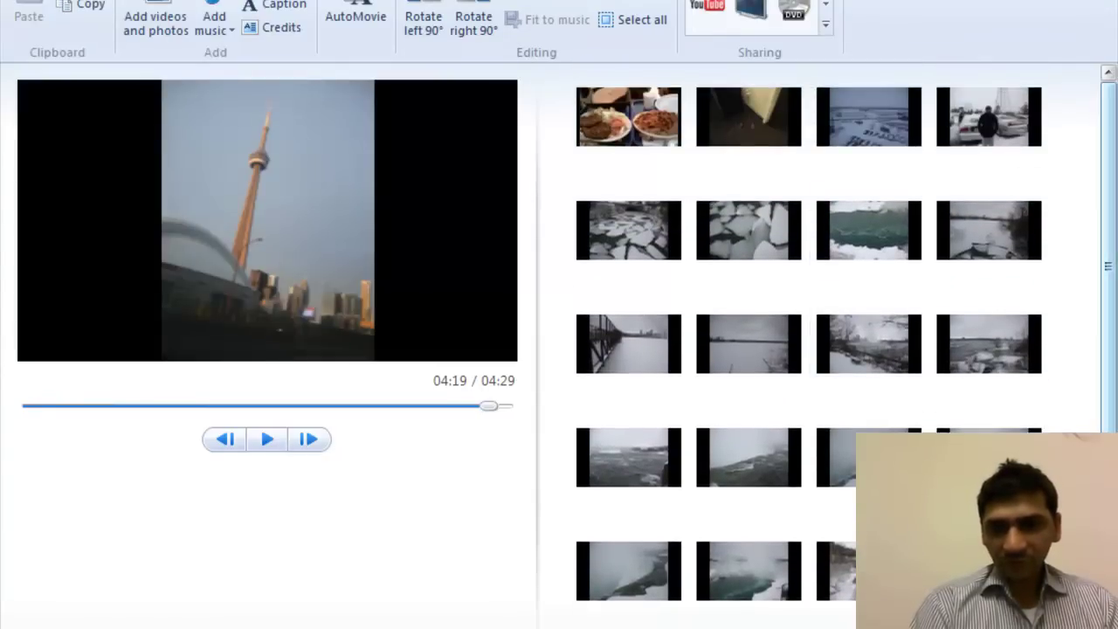
left_click_drag(1114, 267, 1114, 460)
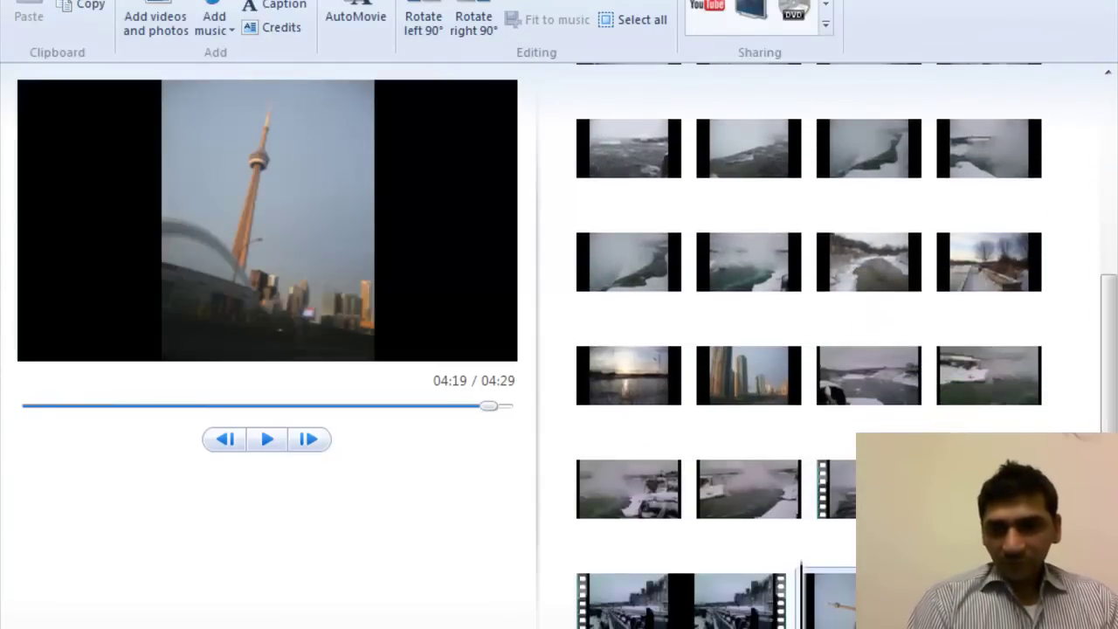
left_click(836, 487)
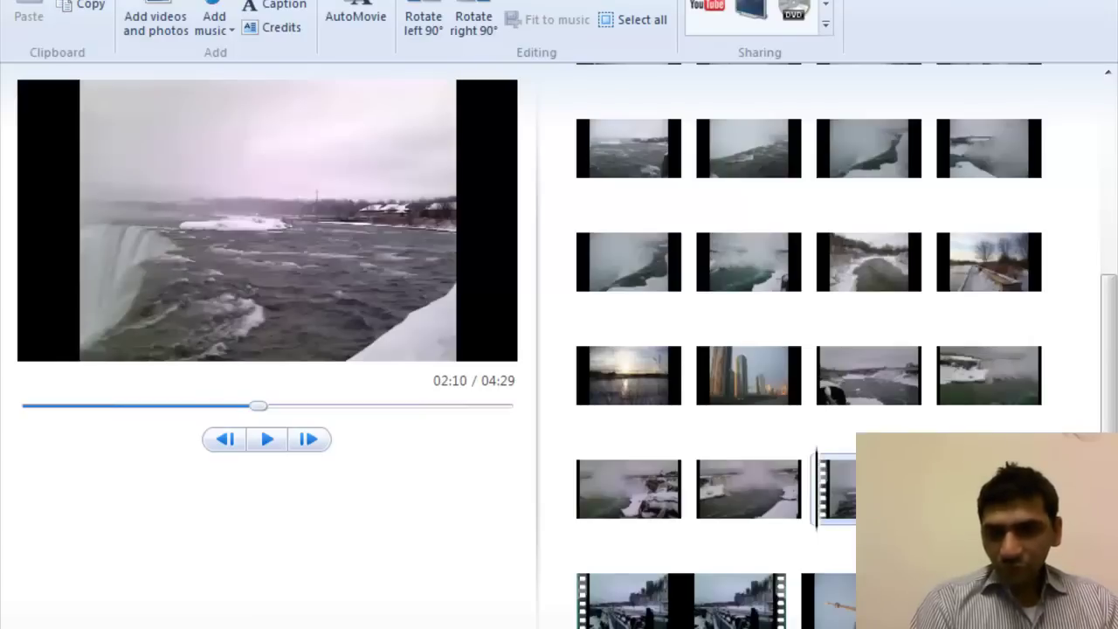
left_click(635, 260)
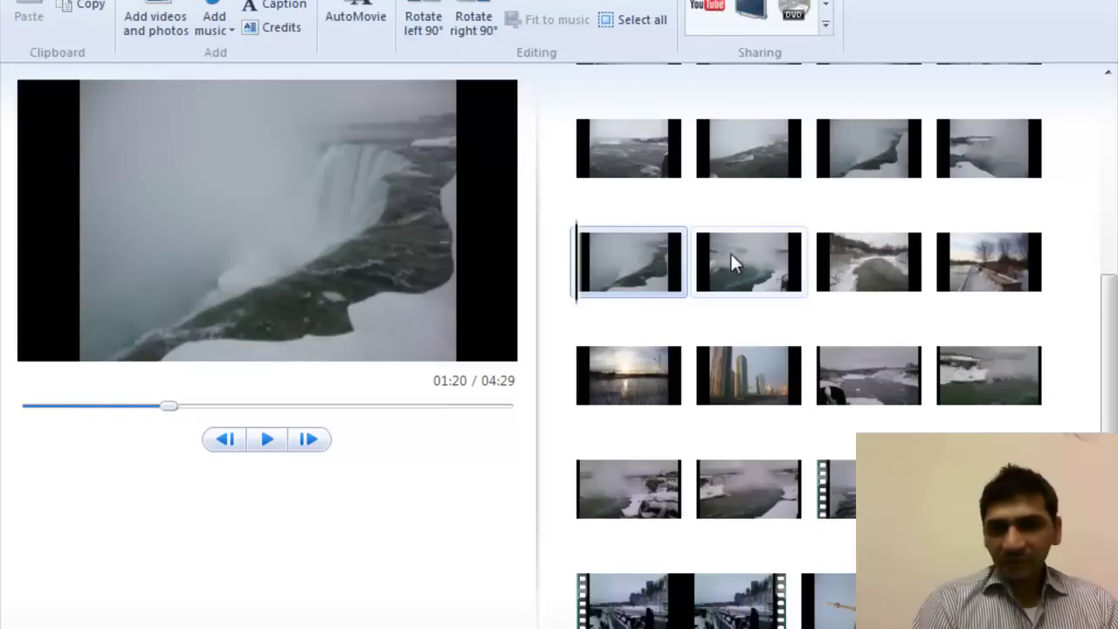
left_click(730, 254)
left_click(647, 253)
left_click(732, 258)
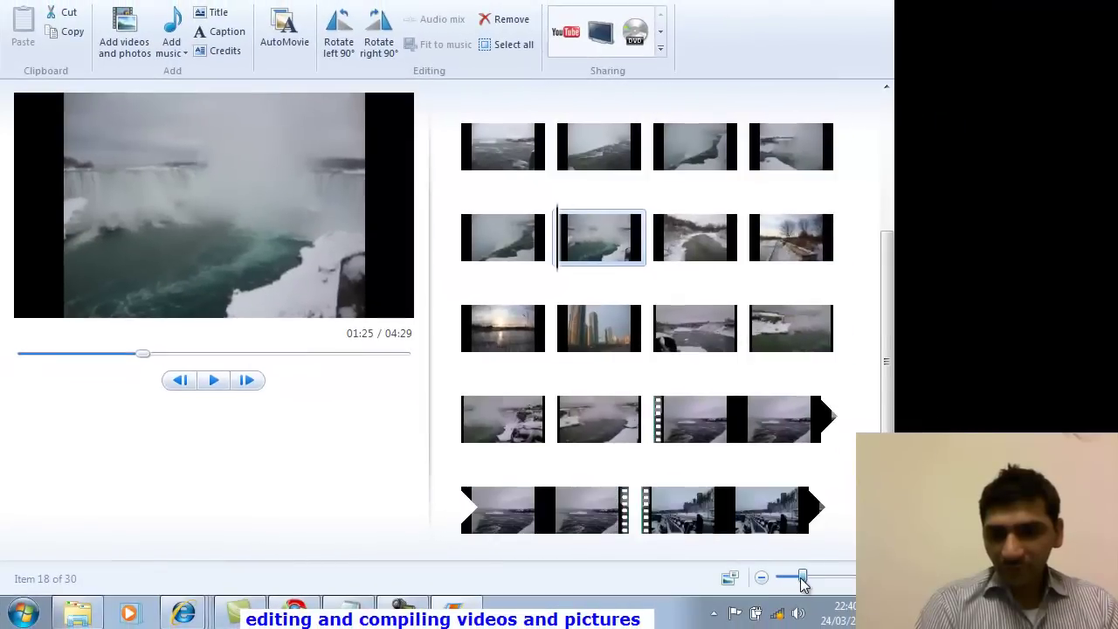
left_click_drag(803, 583, 811, 583)
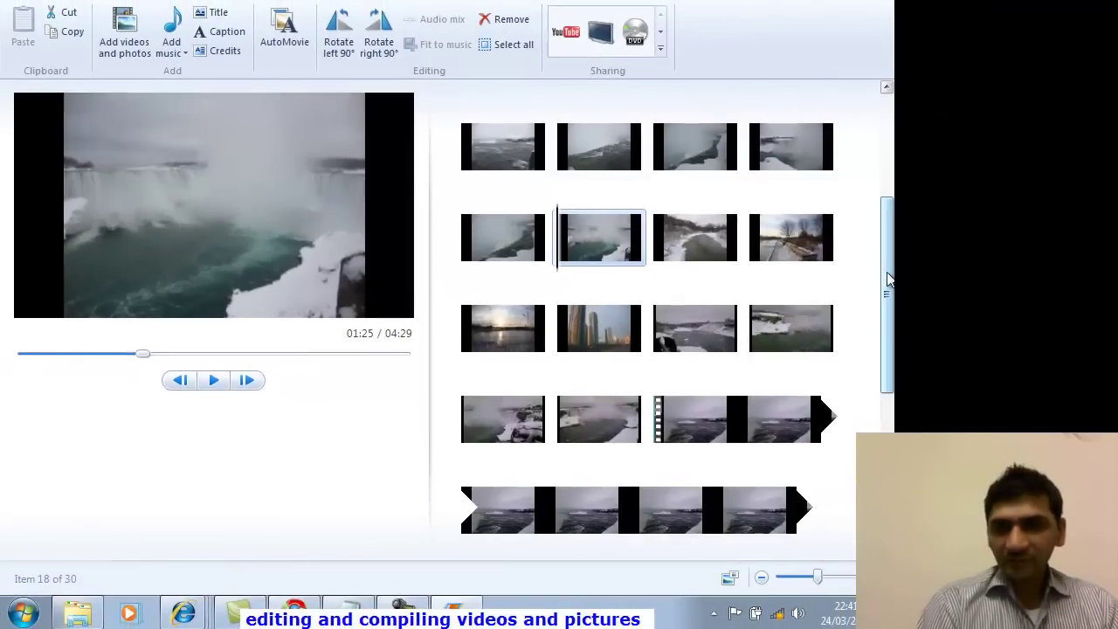
left_click_drag(885, 282, 885, 354)
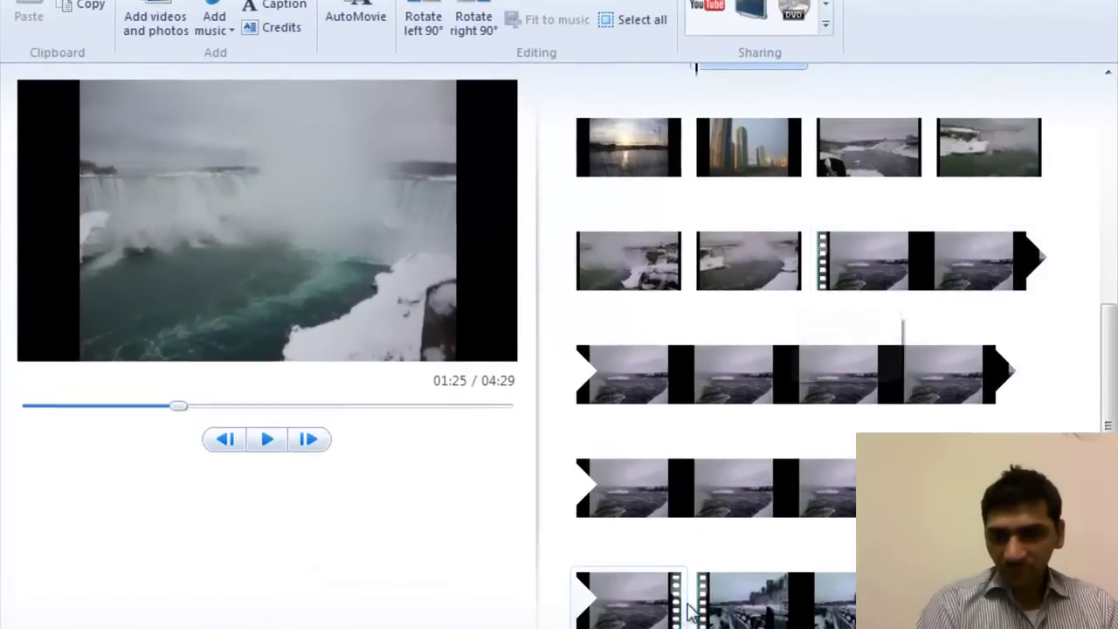
left_click(829, 246)
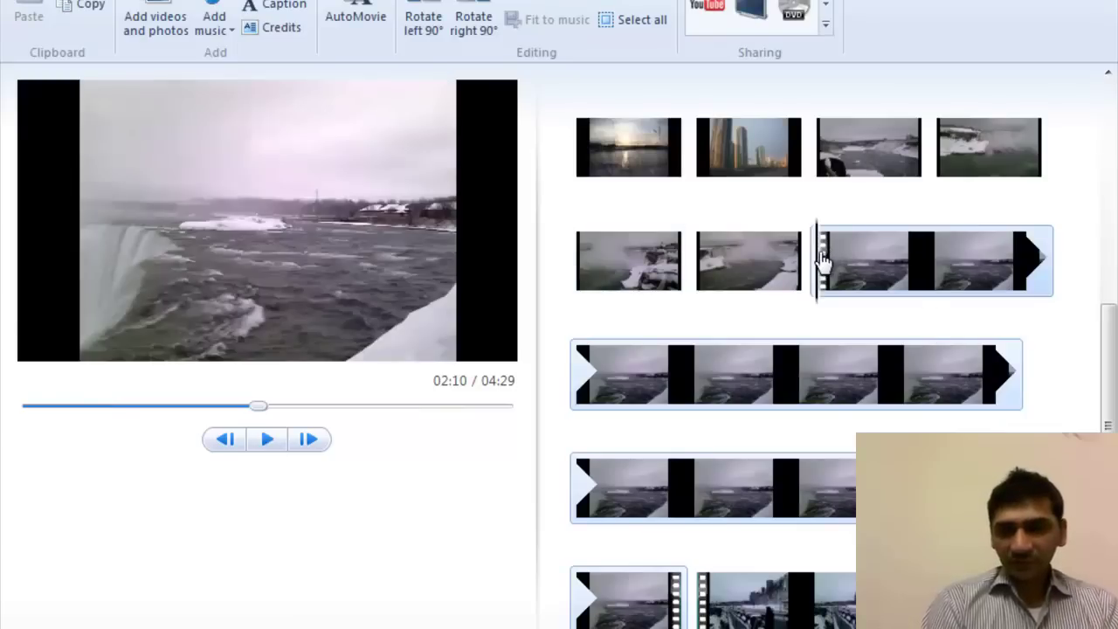
left_click_drag(821, 258, 1010, 299)
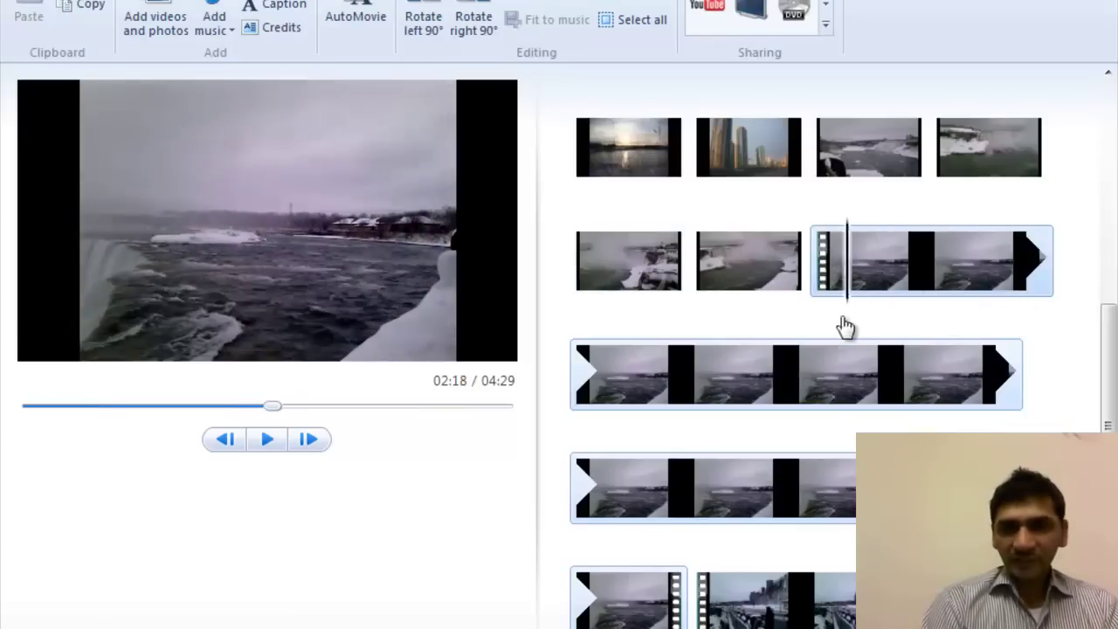
left_click_drag(581, 397, 837, 308)
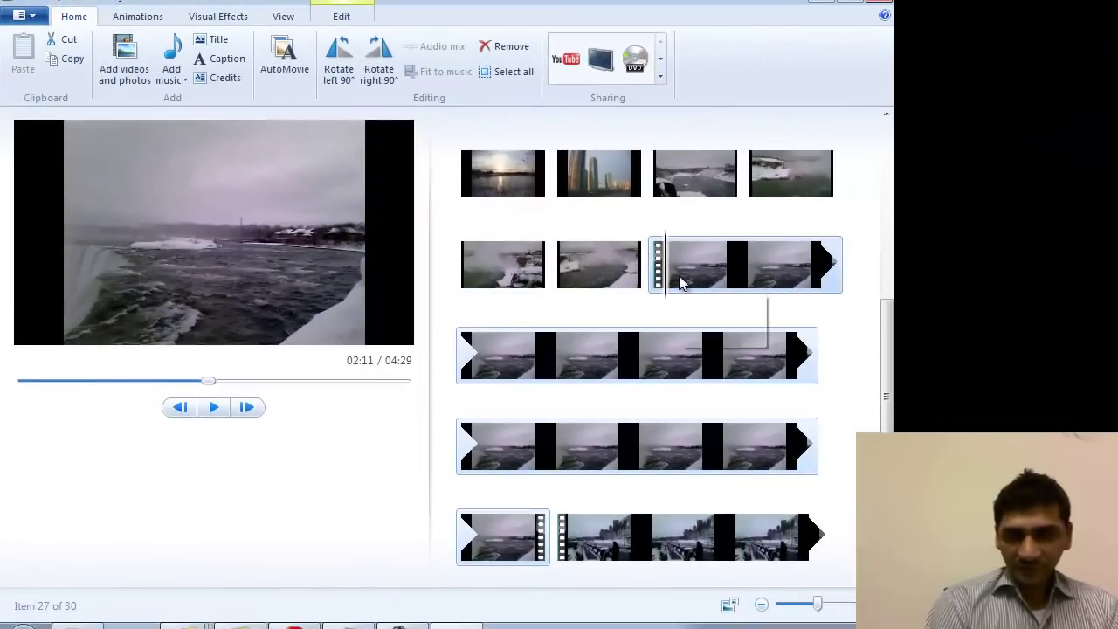
left_click(215, 411)
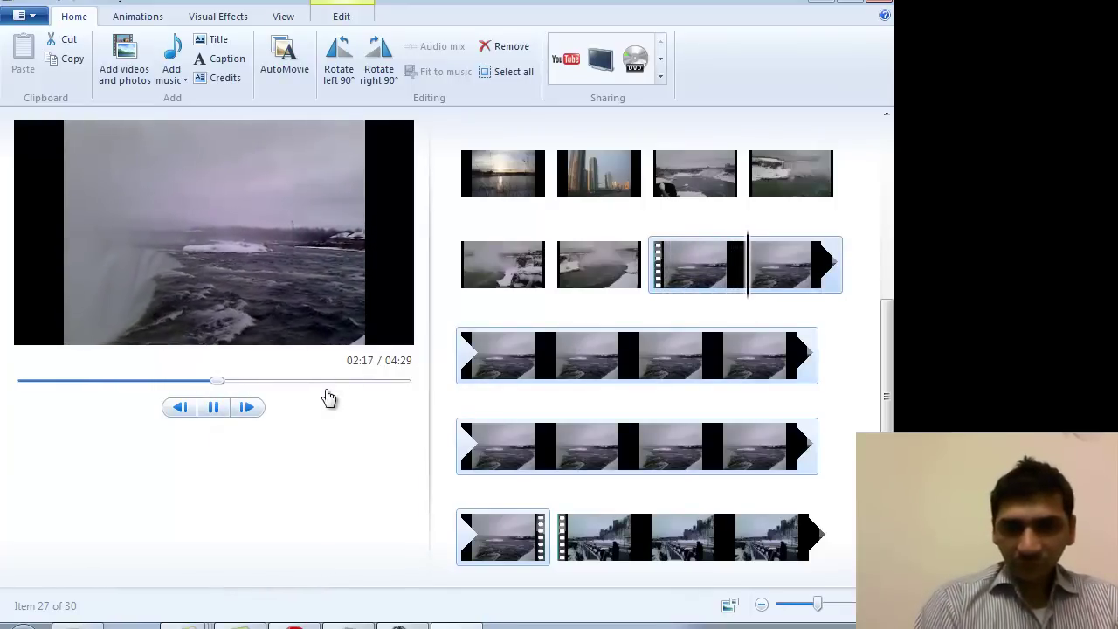
left_click(218, 413)
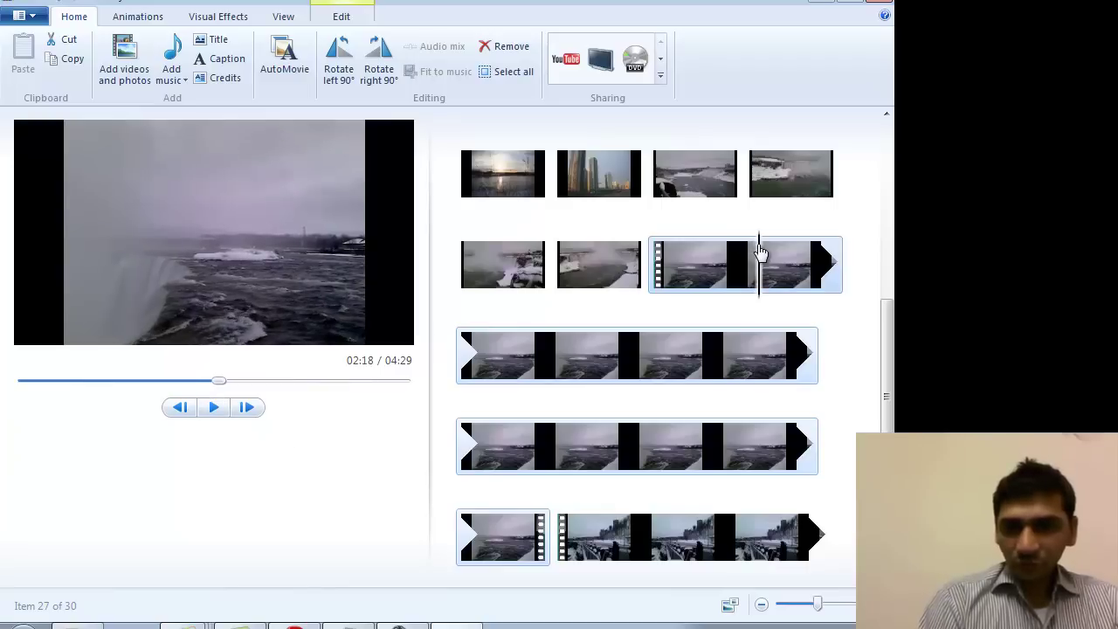
left_click(584, 524)
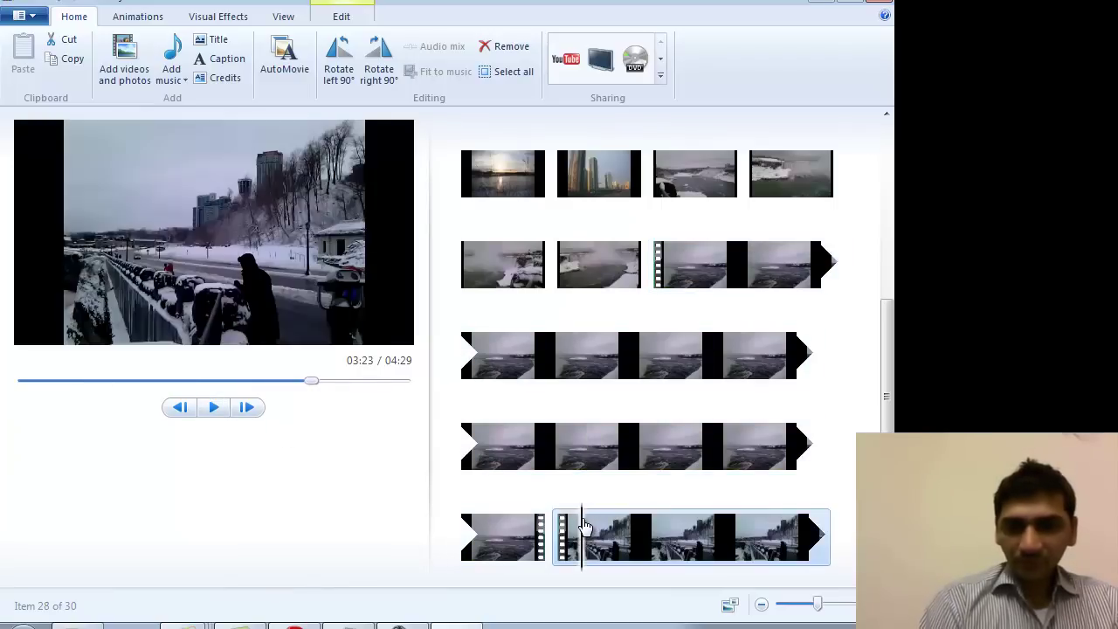
left_click(219, 413)
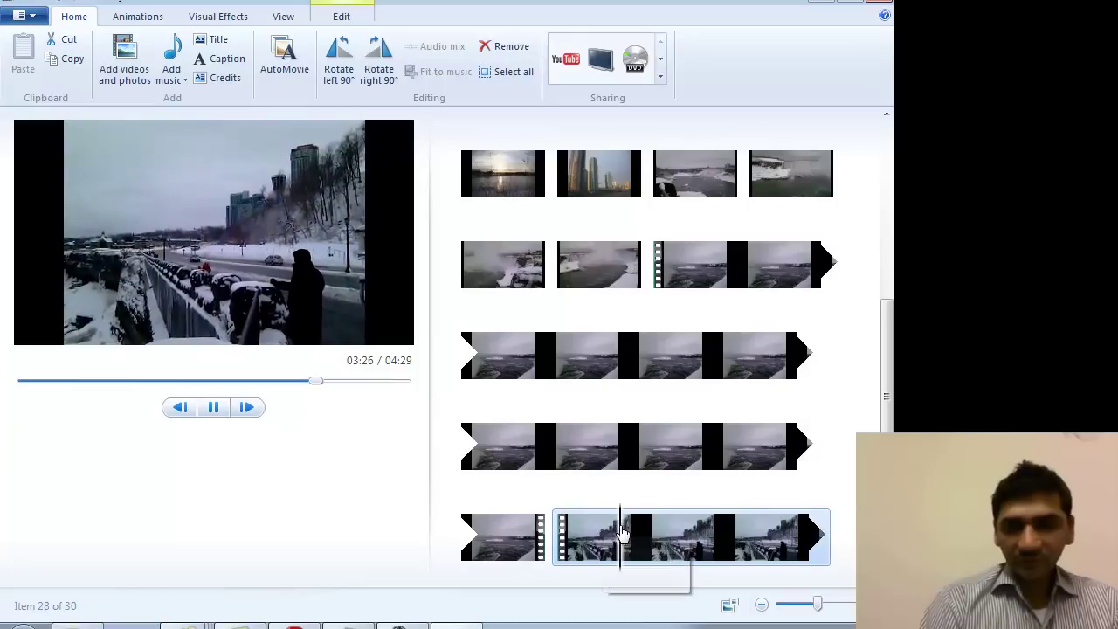
key("space")
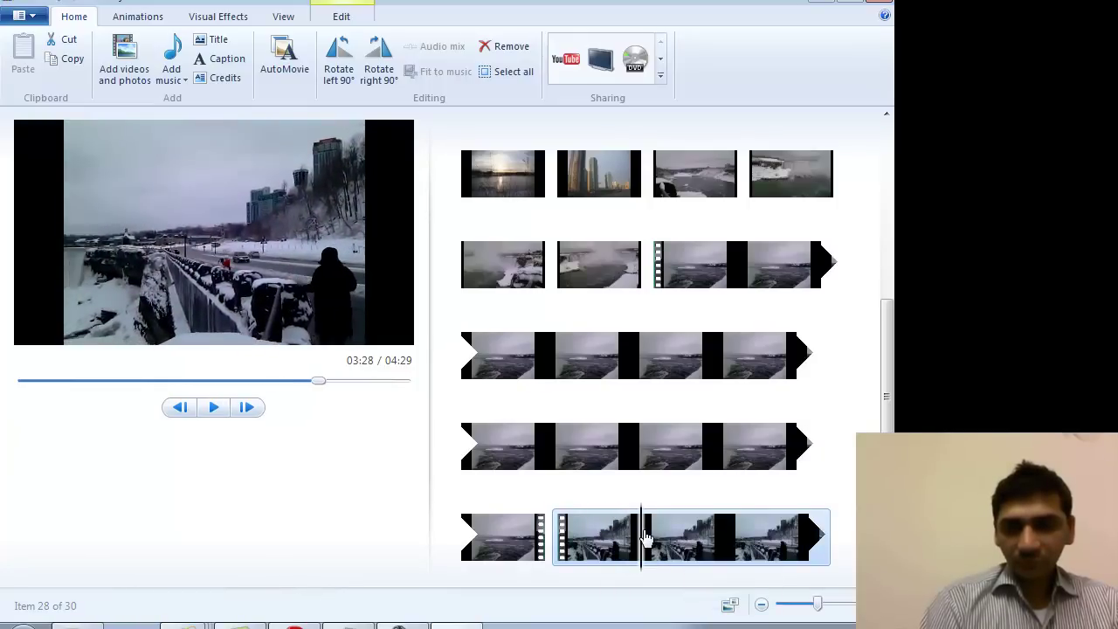
left_click_drag(659, 541, 777, 570)
scroll(888, 399, "down", 2)
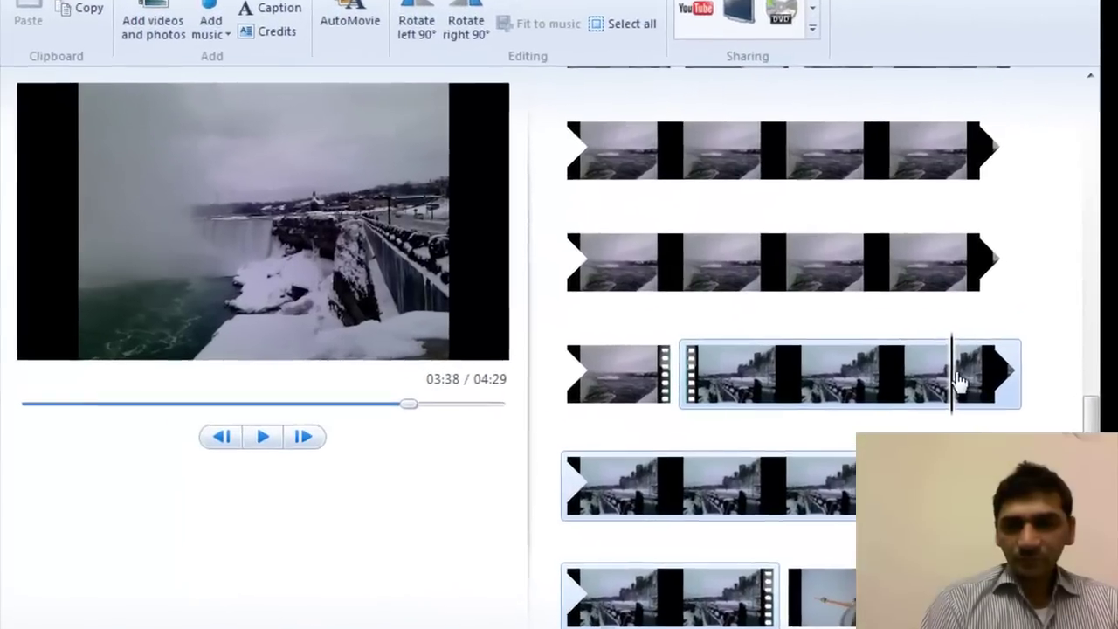
- Set the snowy walkway clip's start point at the scrubbed playhead position
left_click_drag(957, 382, 903, 408)
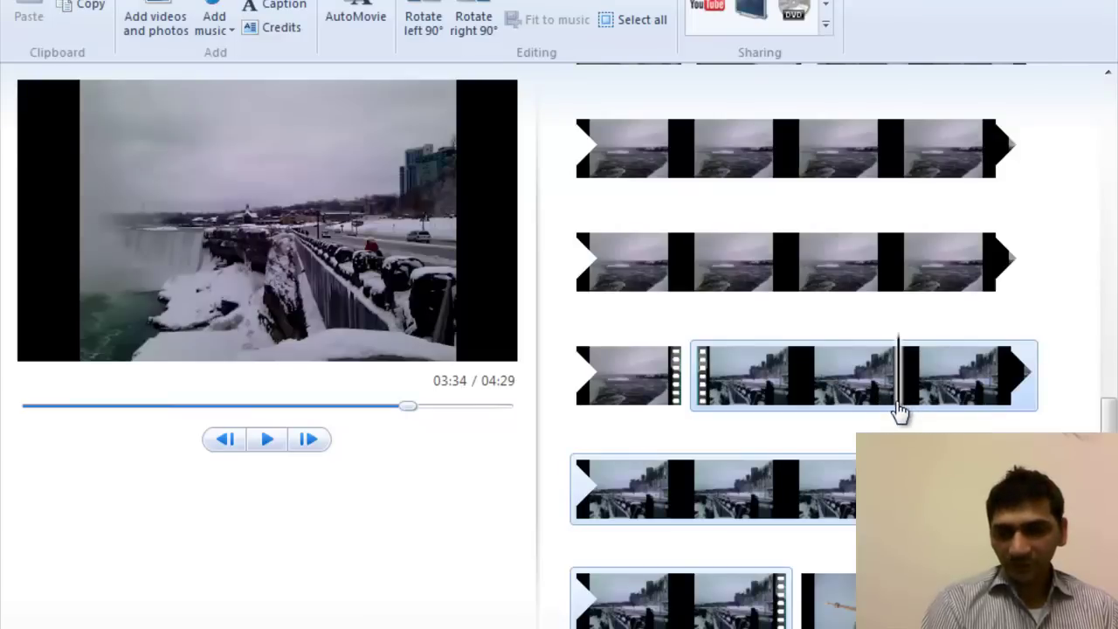
right_click(899, 412)
left_click(944, 415)
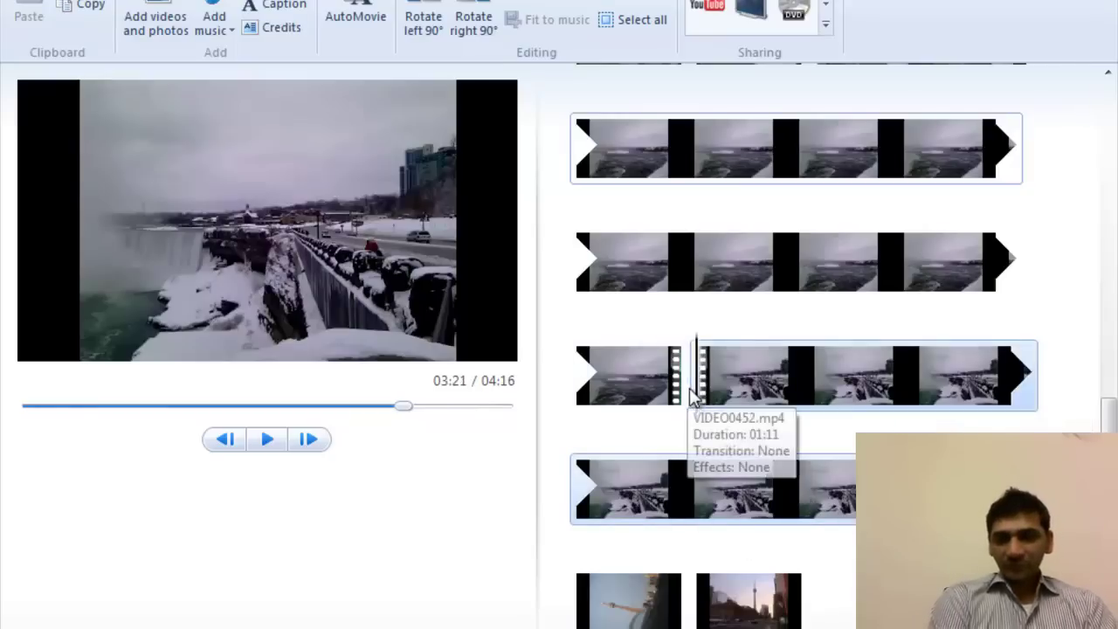
- Set the following falls clip's end point at 04:03
left_click(696, 398)
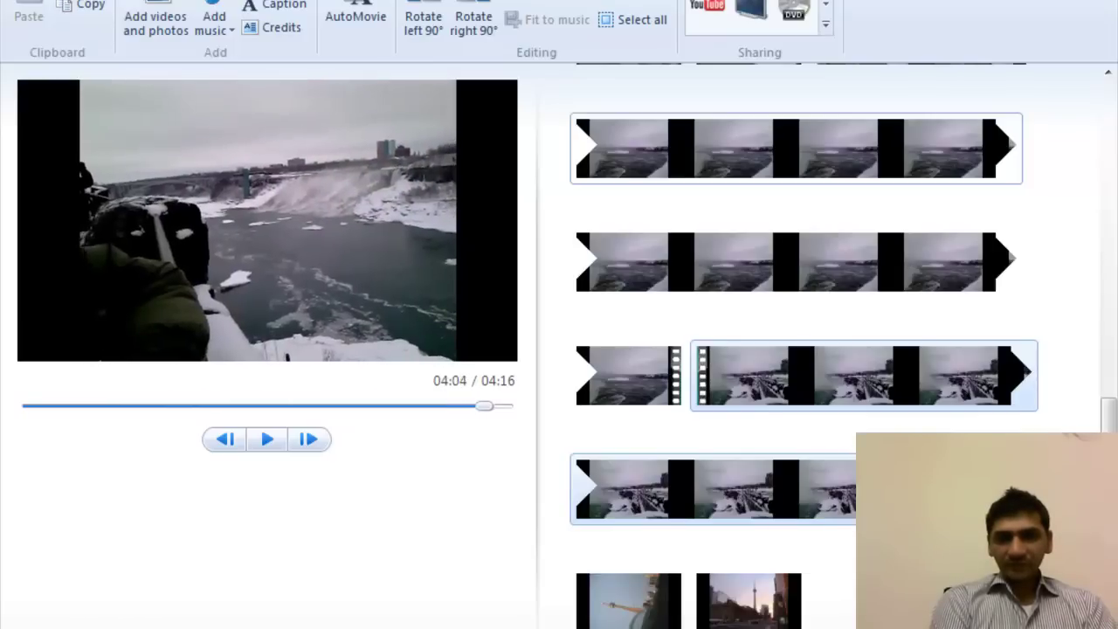
left_click(935, 511)
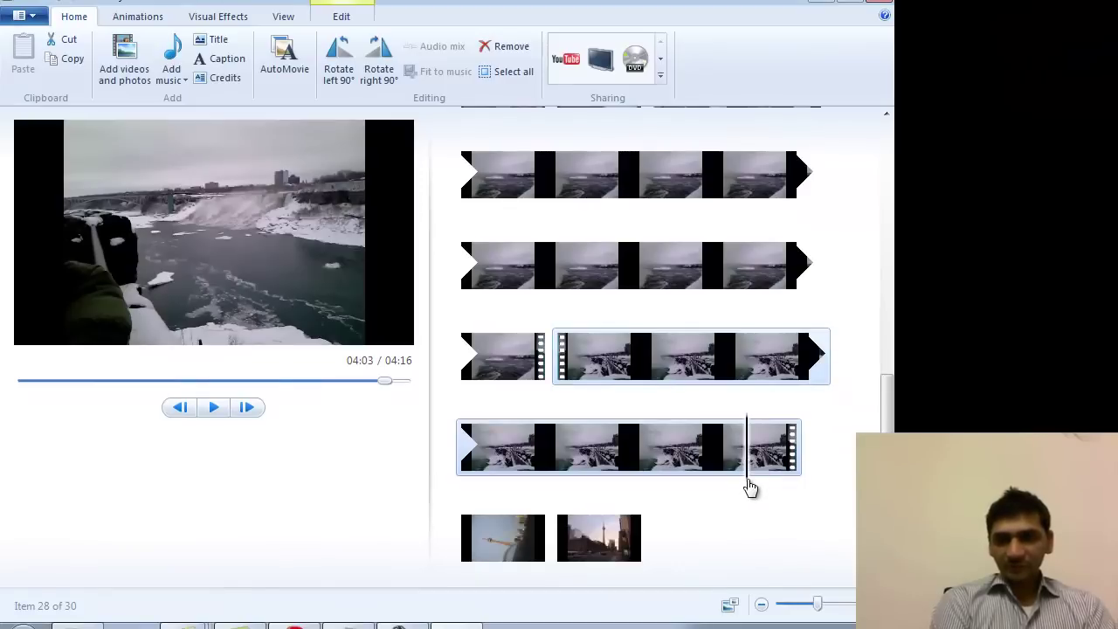
right_click(749, 487)
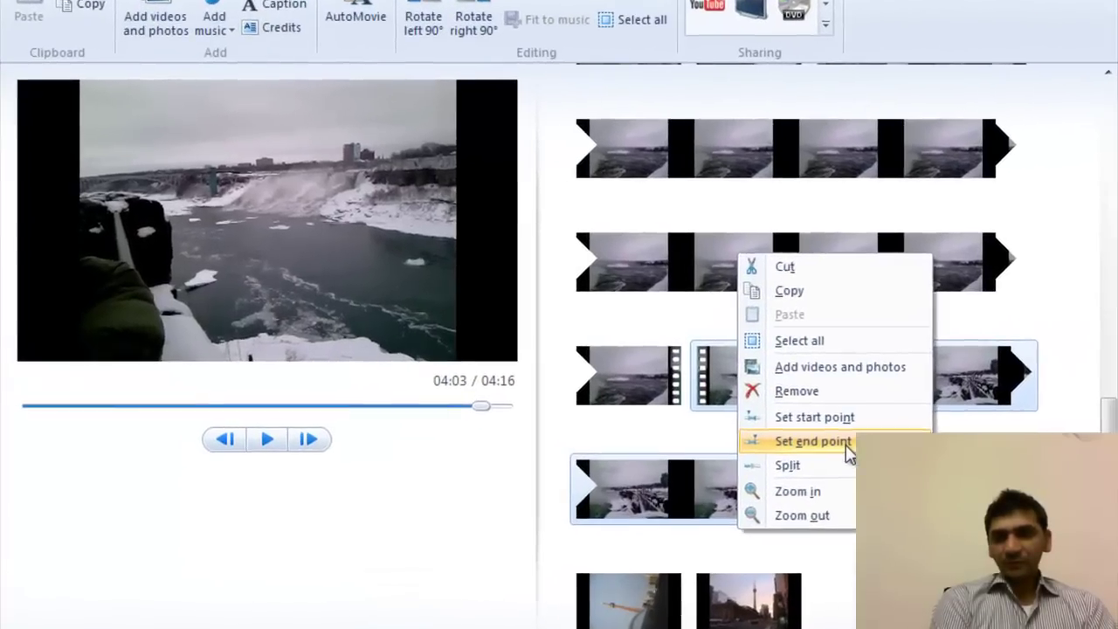
left_click(813, 441)
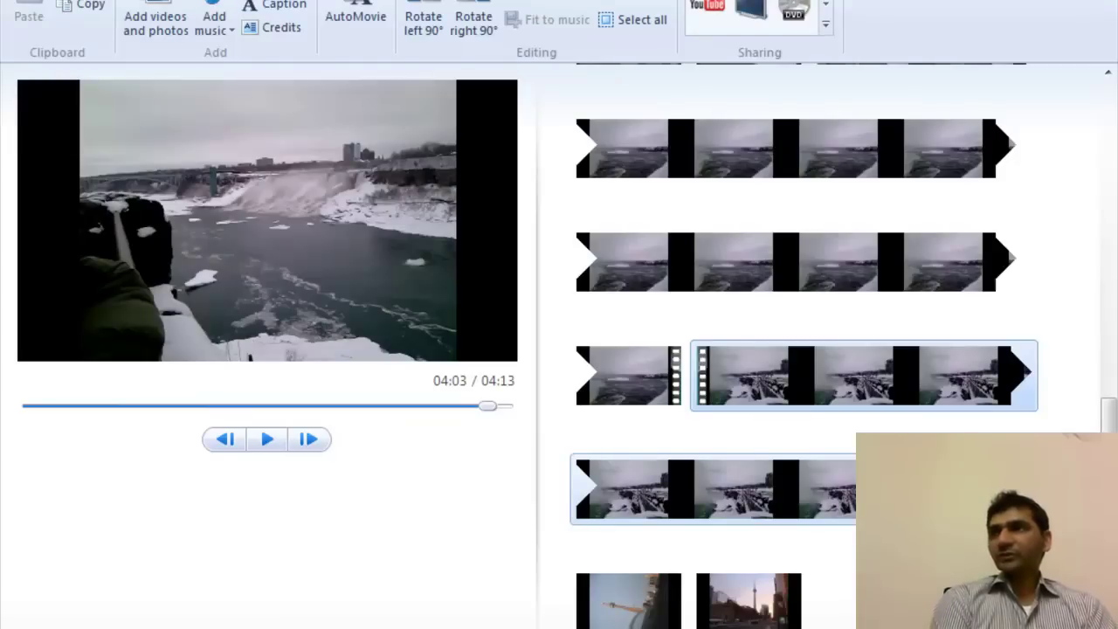
left_click(635, 607)
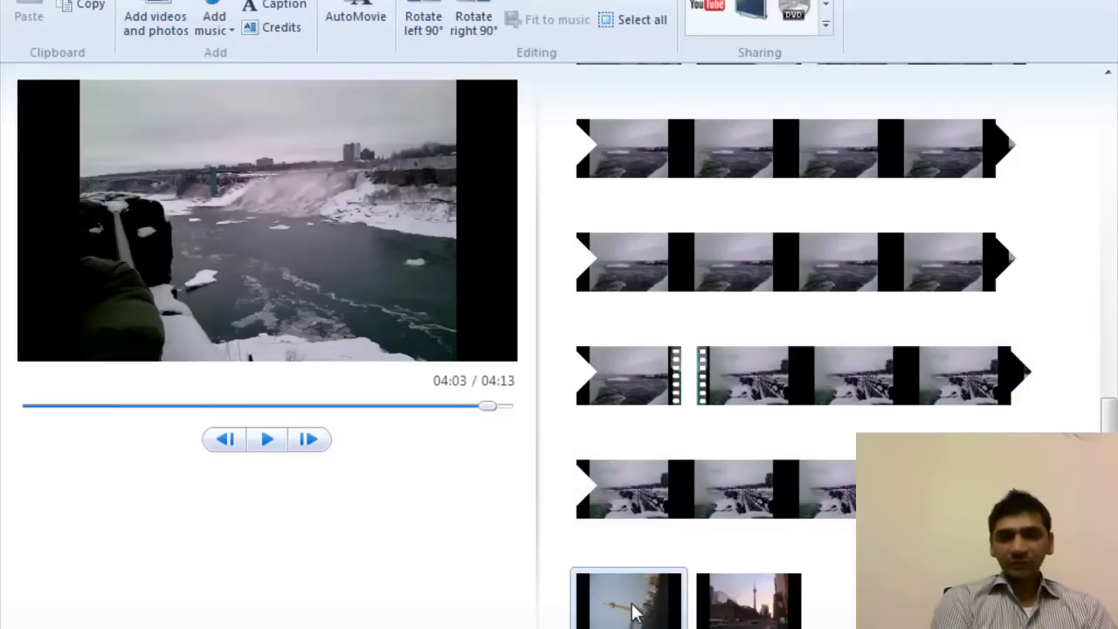
- Insert a title slide before the opening food clip
left_click(738, 623)
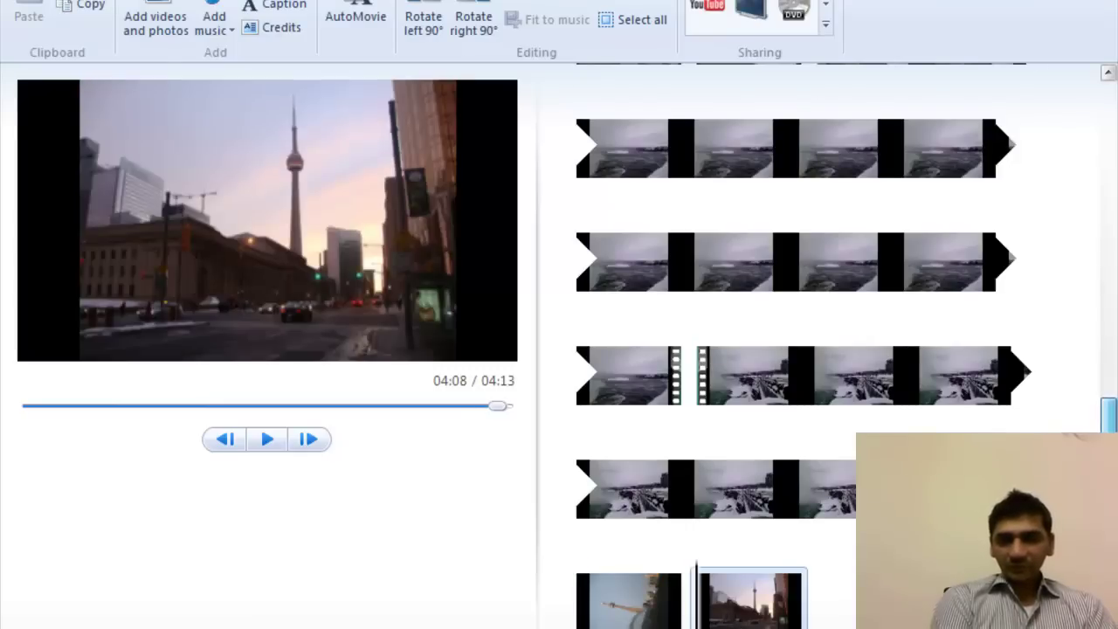
scroll(1107, 262, "up", 10)
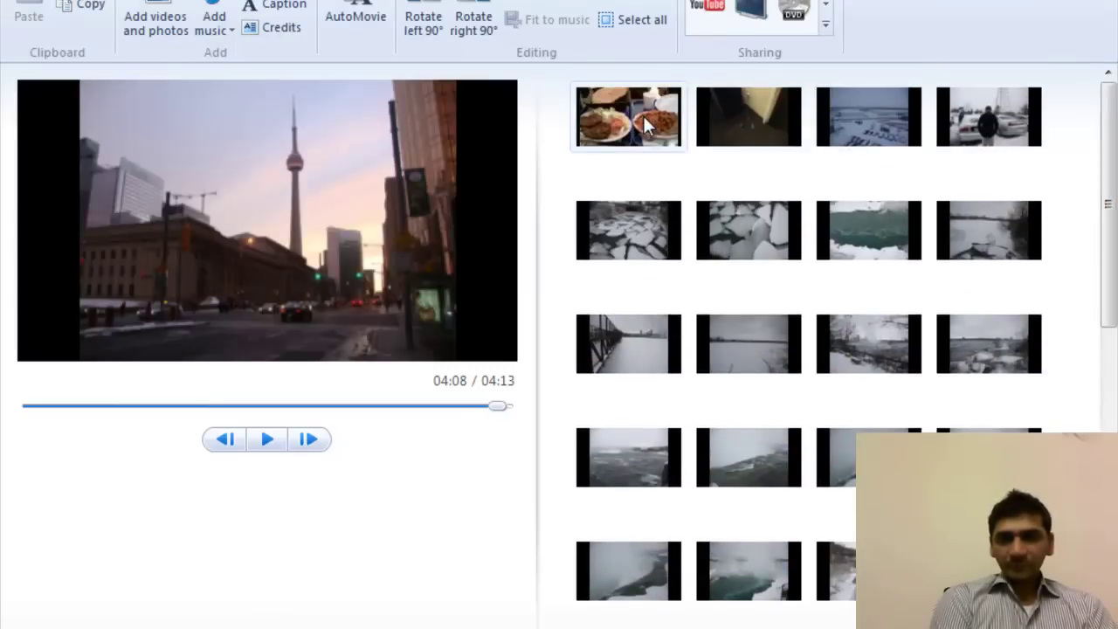
left_click(643, 124)
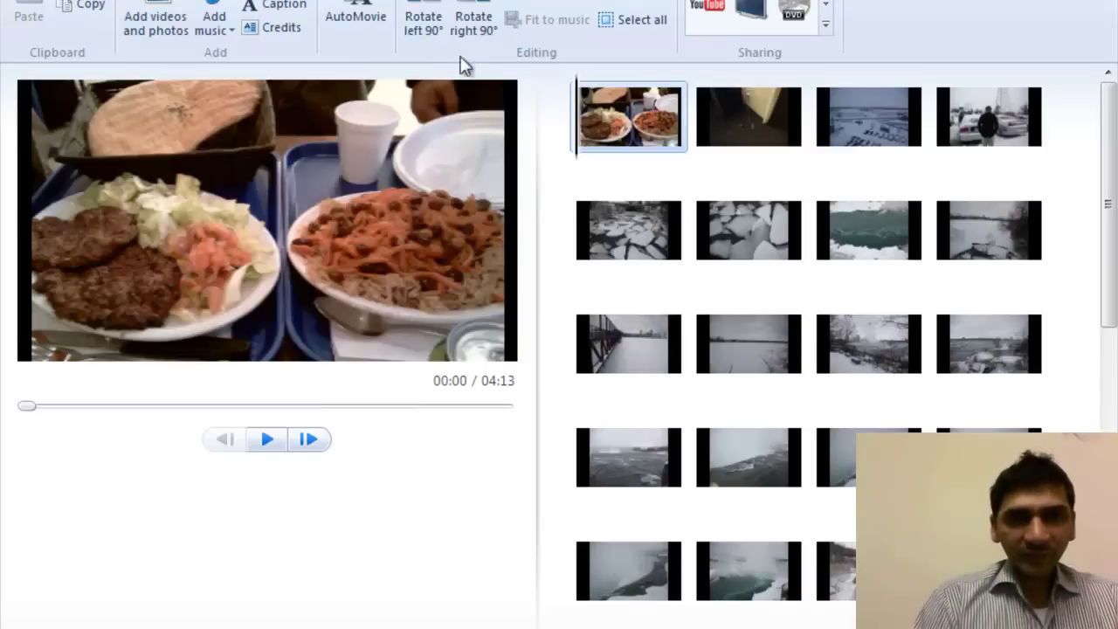
left_click(277, 4)
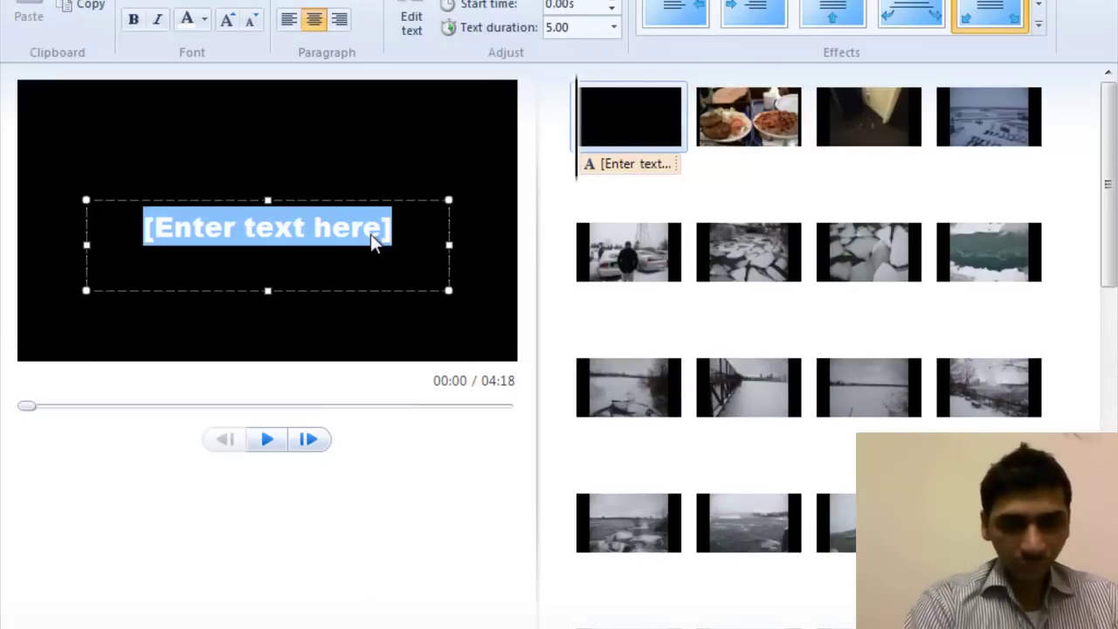
- Type the title text 'This video shows pict…', correcting typos along the way
type("This viode")
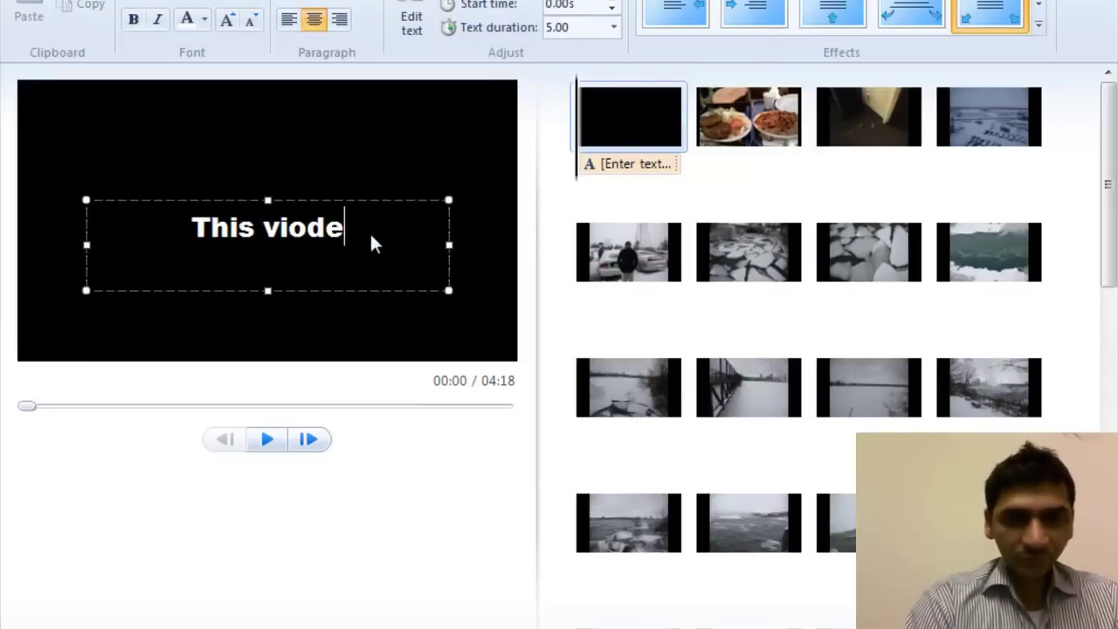
key("BackSpace")
key("BackSpace")
key("BackSpace")
type("deo")
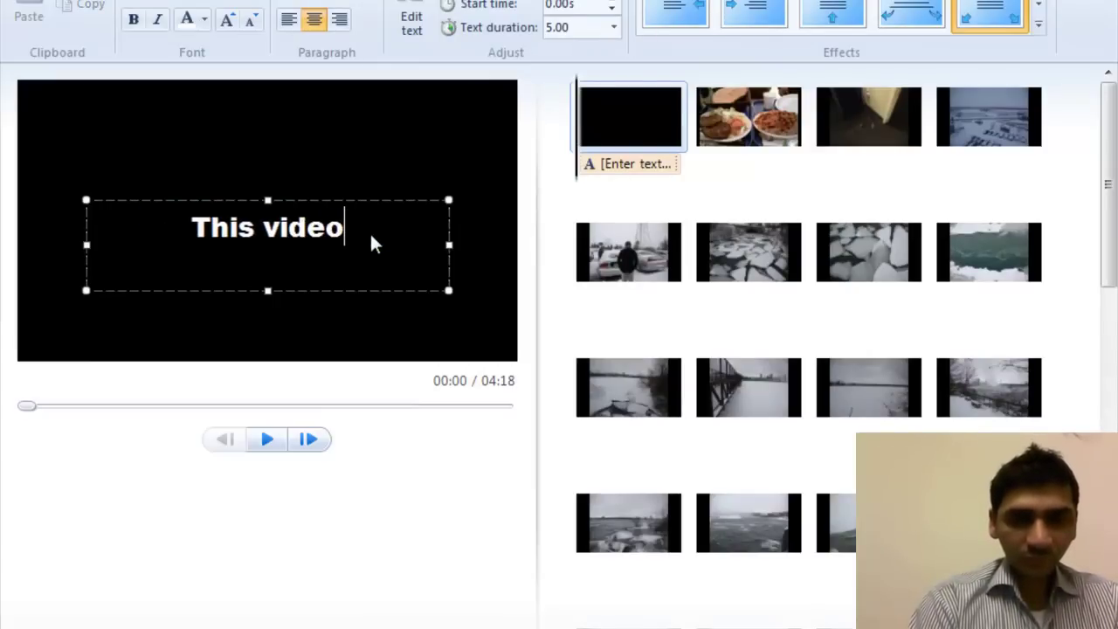
type(" shows")
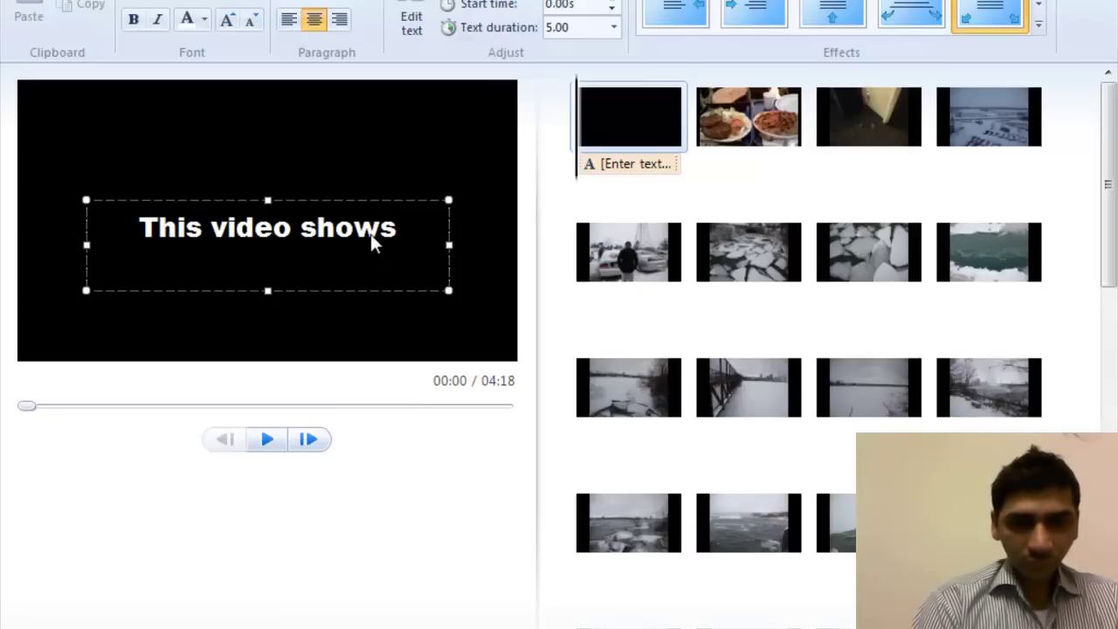
key("BackSpace")
key("BackSpace")
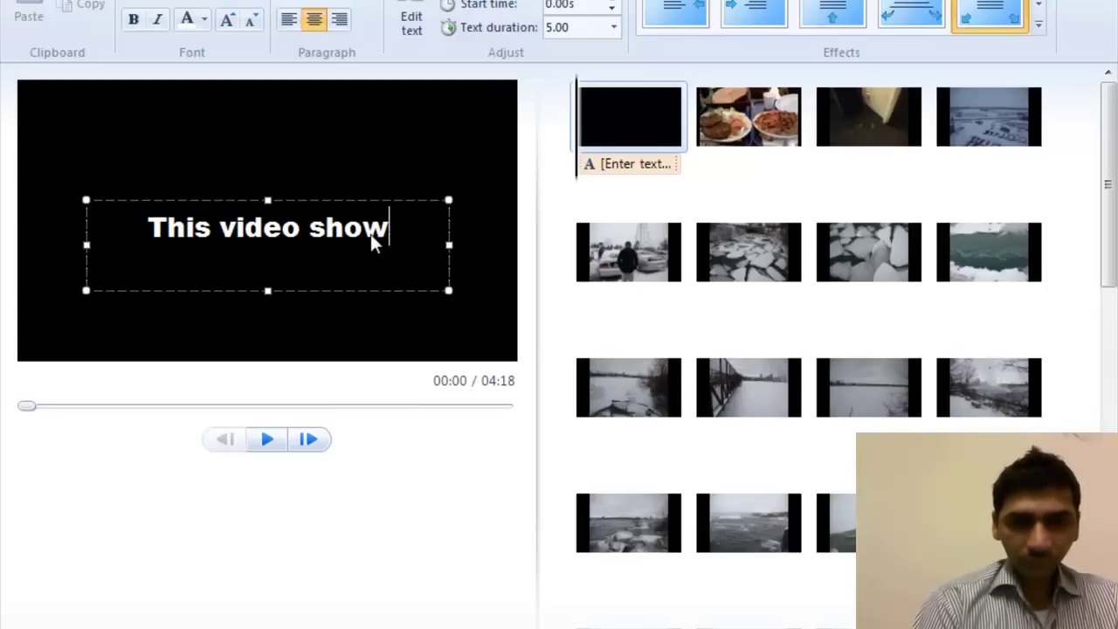
type("s pict")
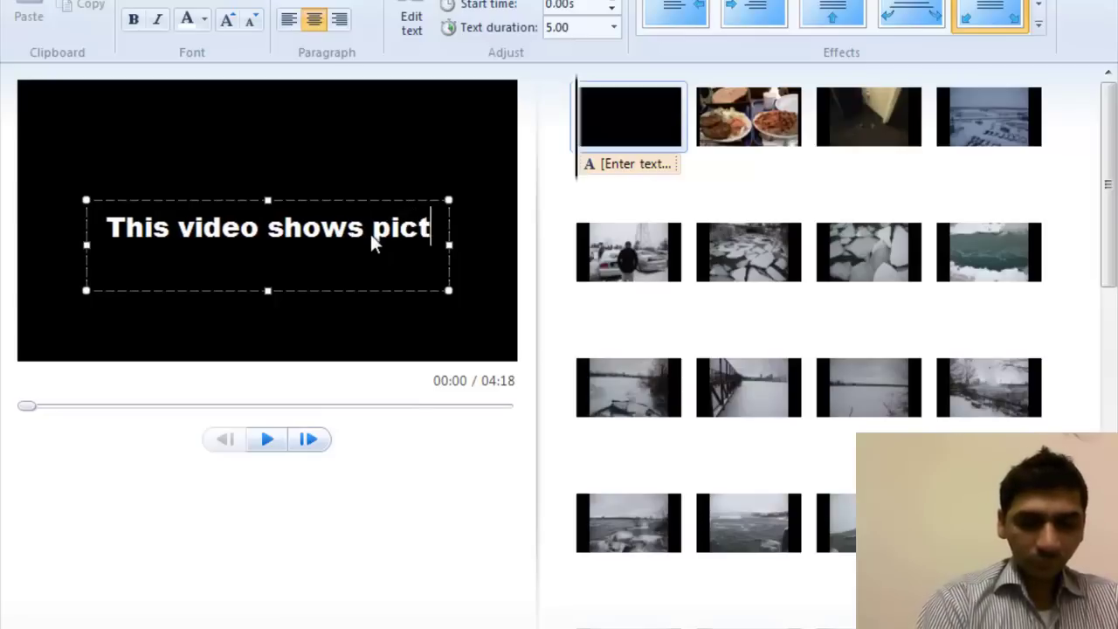
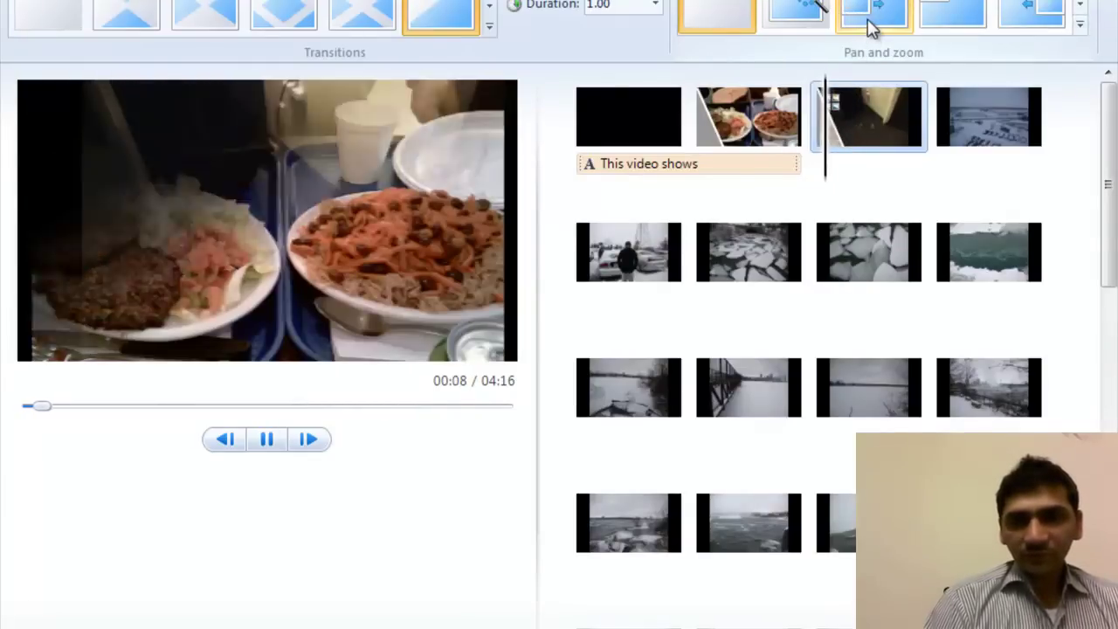
- Pan the hallway clip right; give DSC03606 a Filled V up transition and Zoom in center
left_click(870, 29)
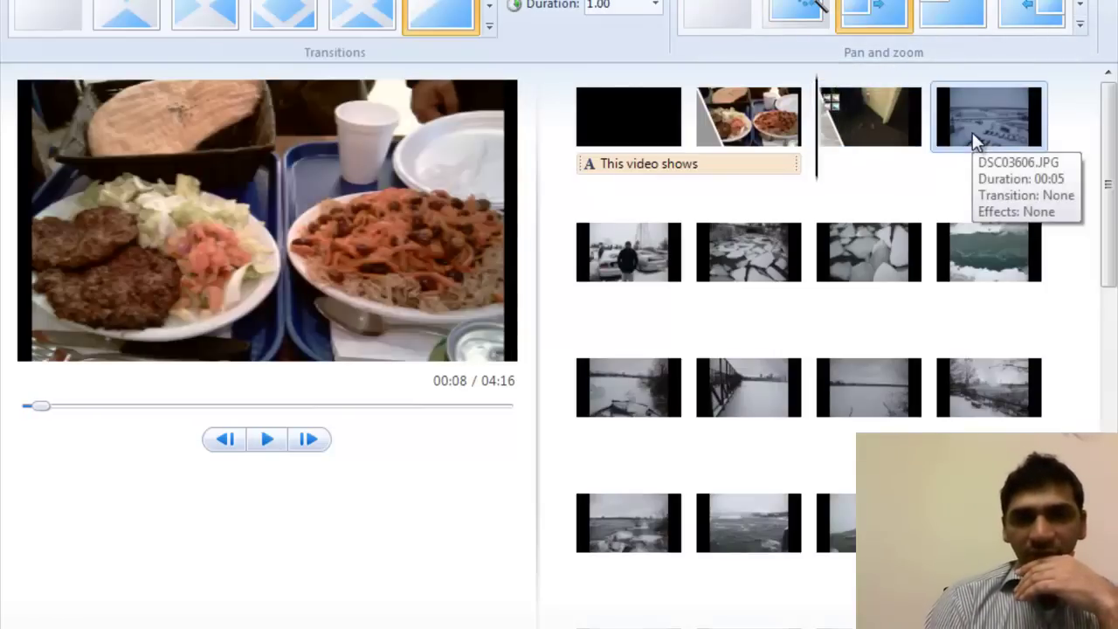
left_click(976, 140)
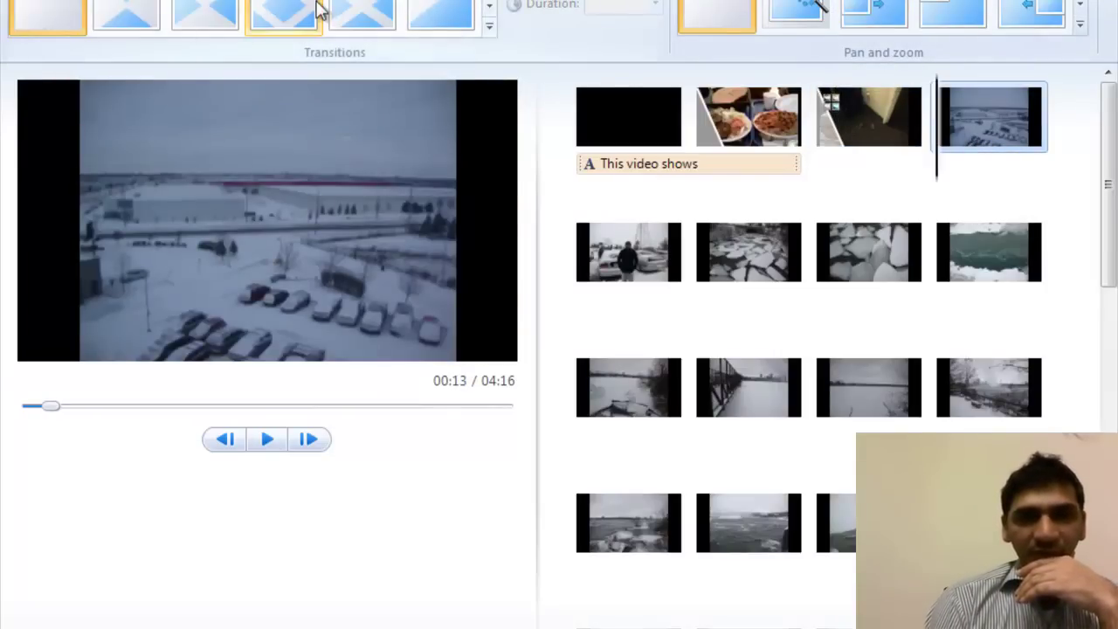
left_click(490, 7)
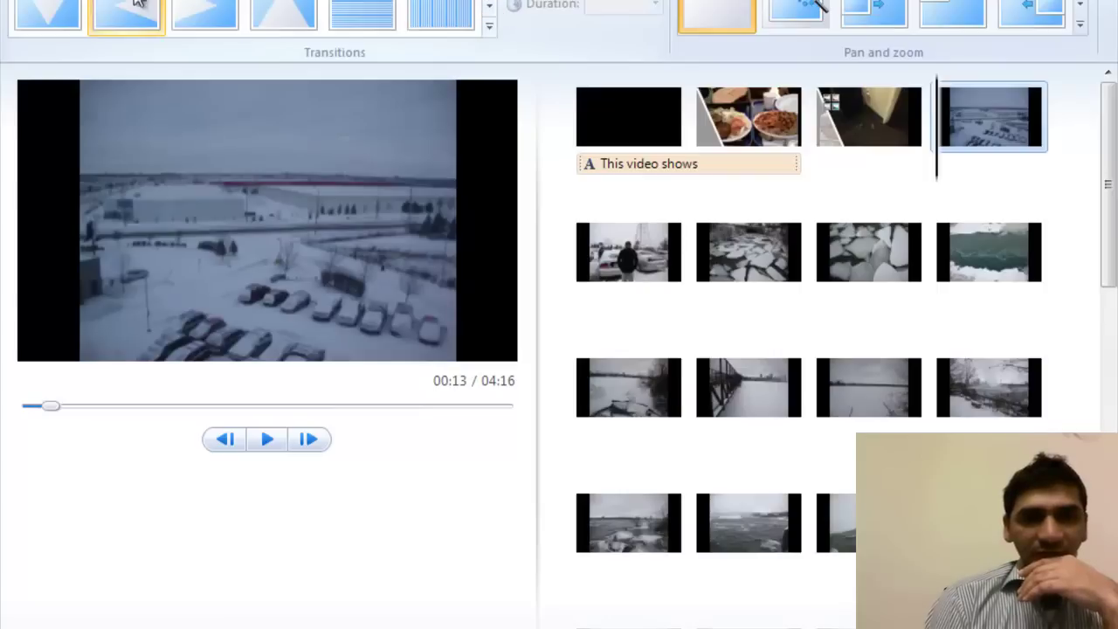
left_click(310, 22)
left_click(1079, 9)
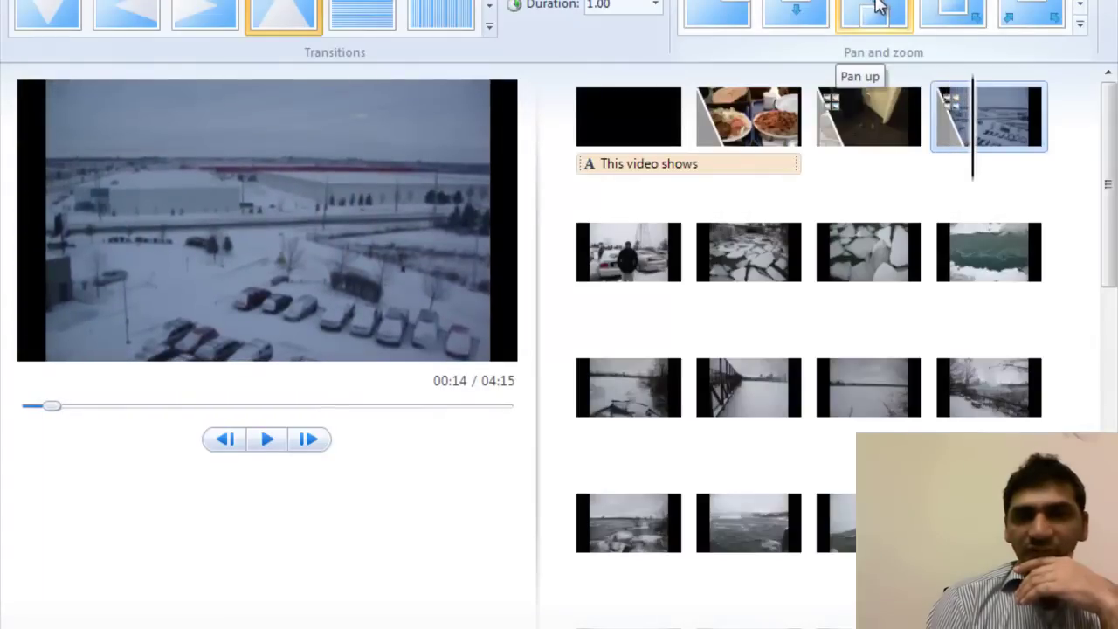
left_click(956, 16)
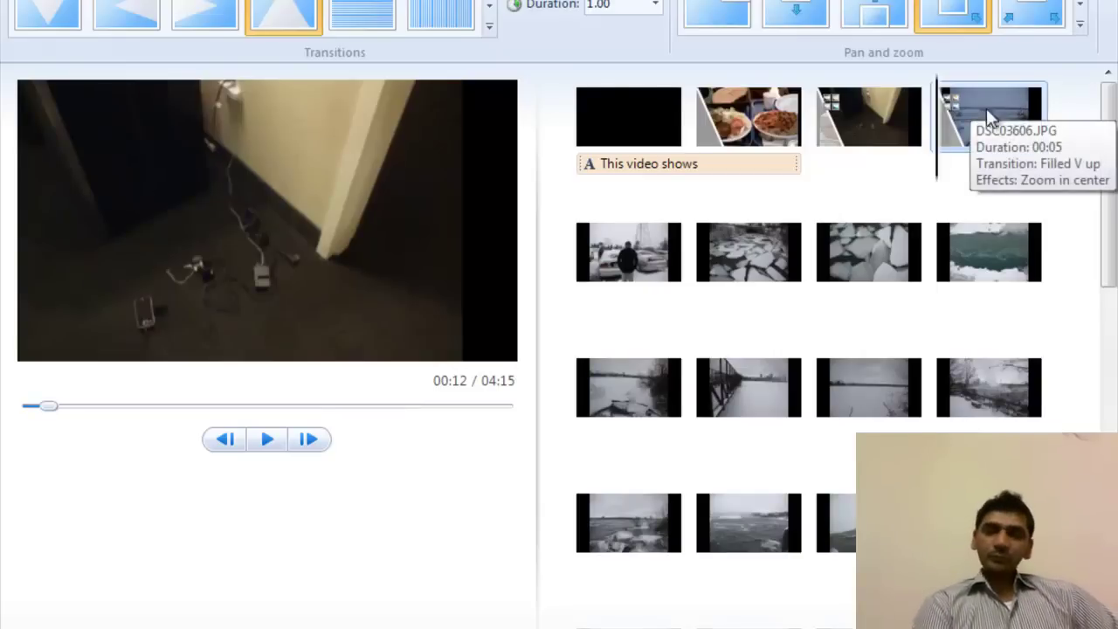
- Give the four second-row ice photos the Bars - horizontal transition
left_click(650, 262)
left_click(721, 245, "shift")
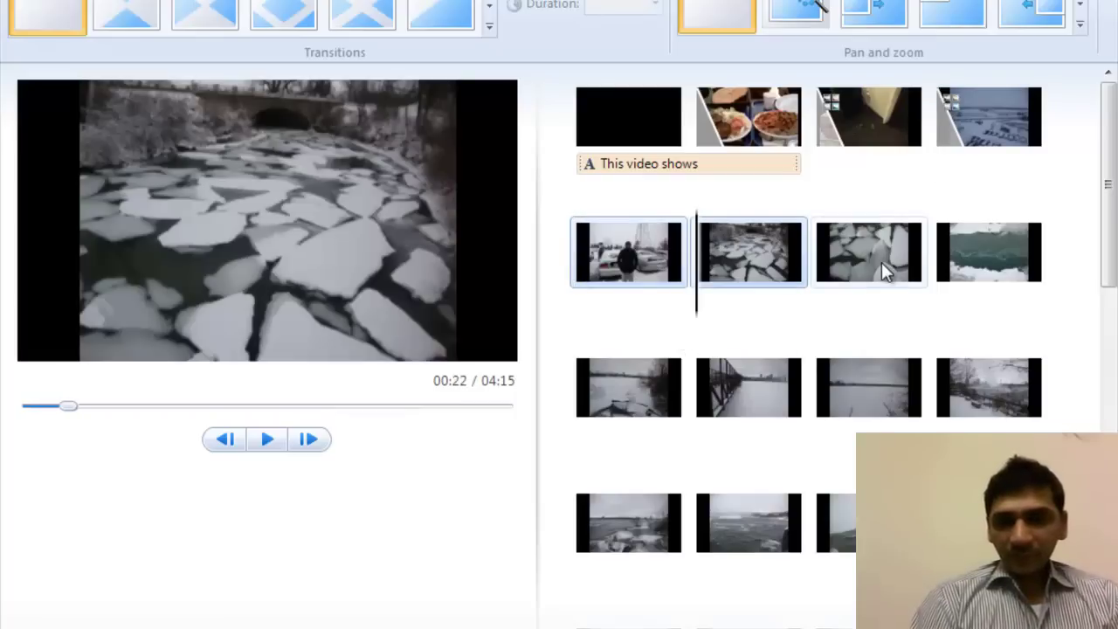
left_click(881, 262, "shift")
left_click(1039, 253, "shift")
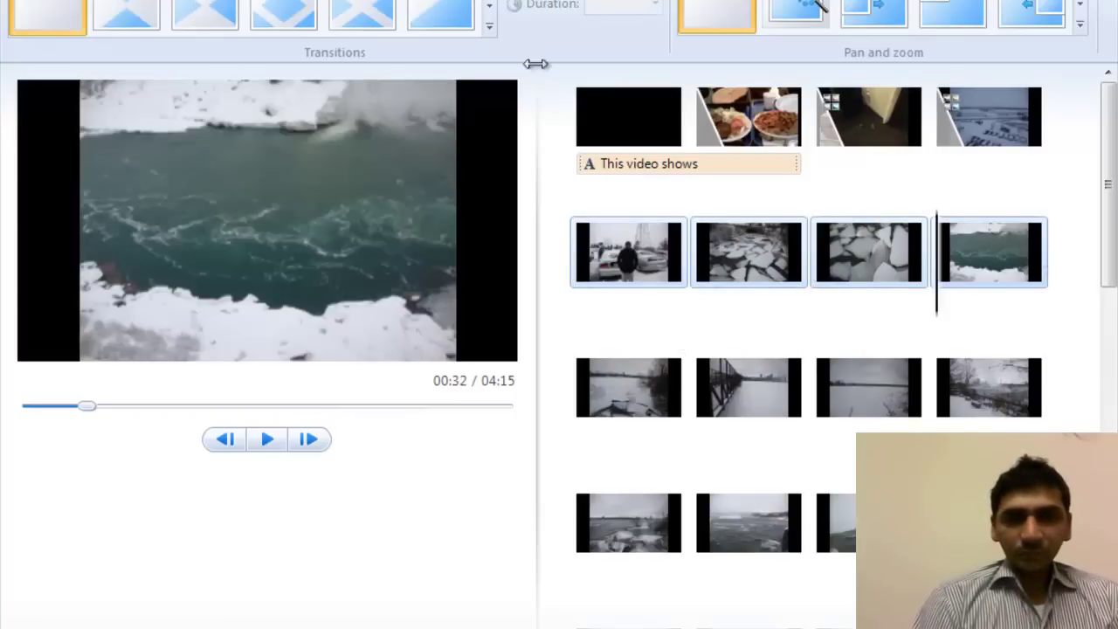
left_click(490, 8)
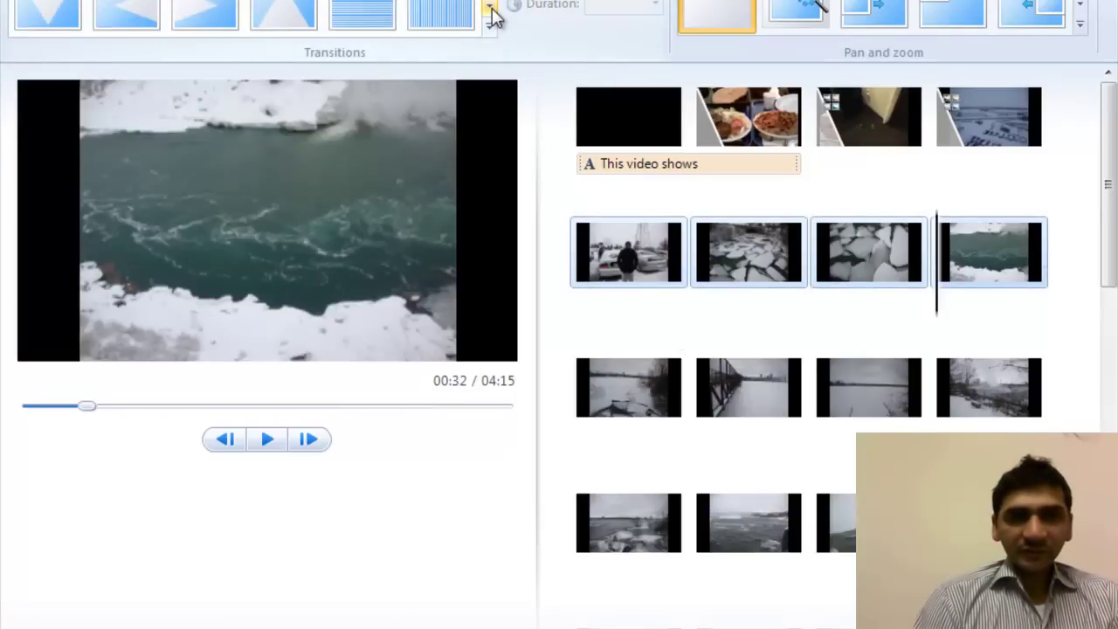
left_click(349, 6)
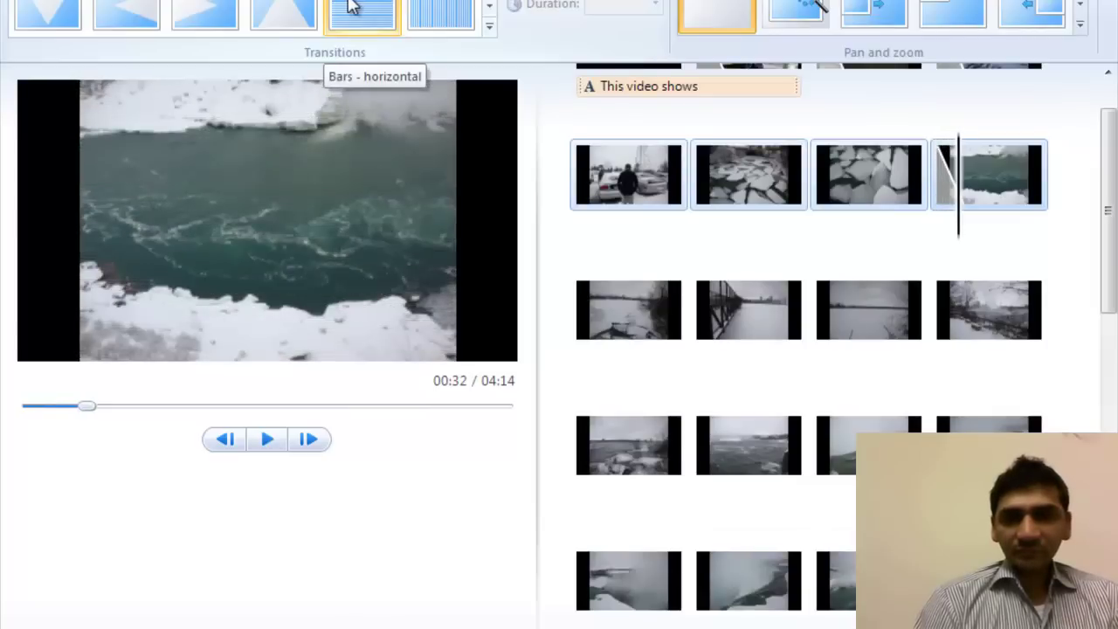
- Select the eight frozen-river and waterfall photos across the next two rows
left_click(615, 305)
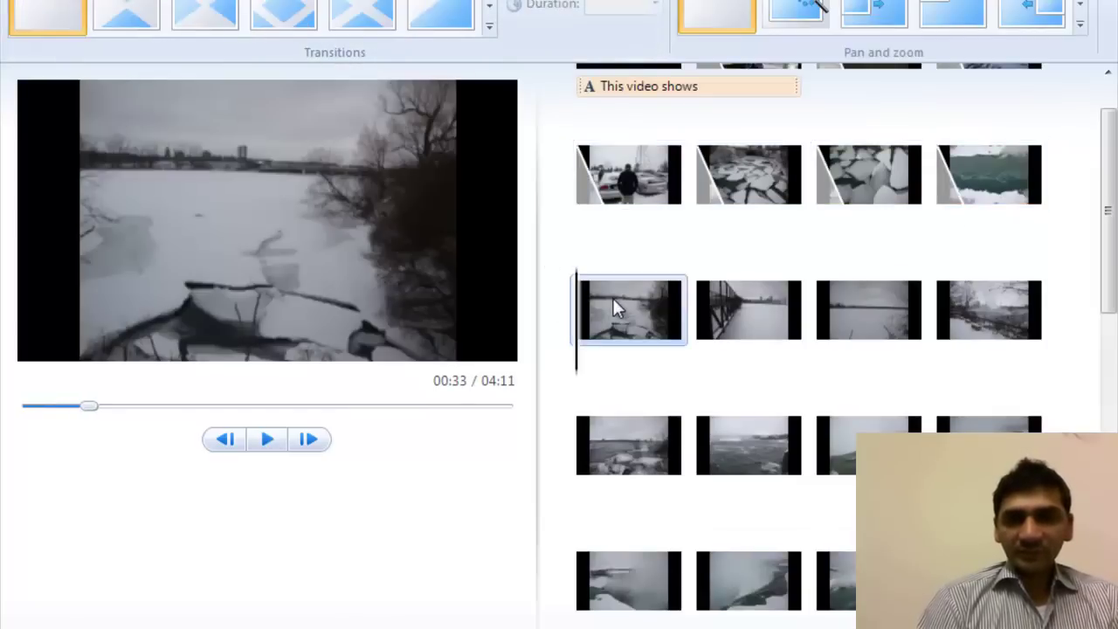
left_click(761, 341, "ctrl")
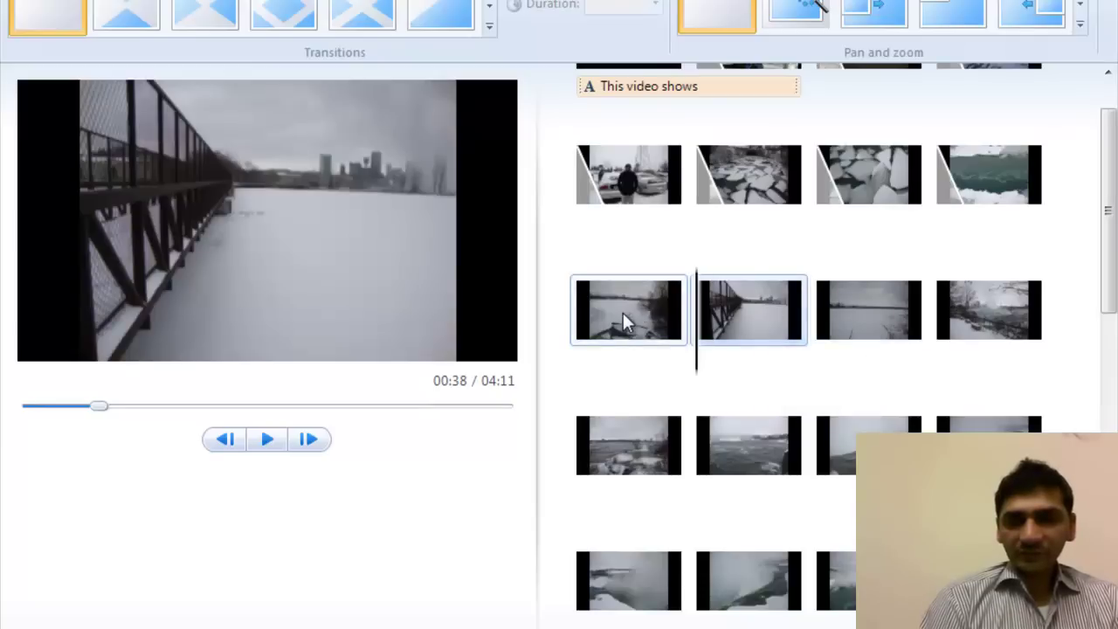
left_click(624, 322)
left_click(749, 319, "ctrl")
left_click(876, 319, "ctrl")
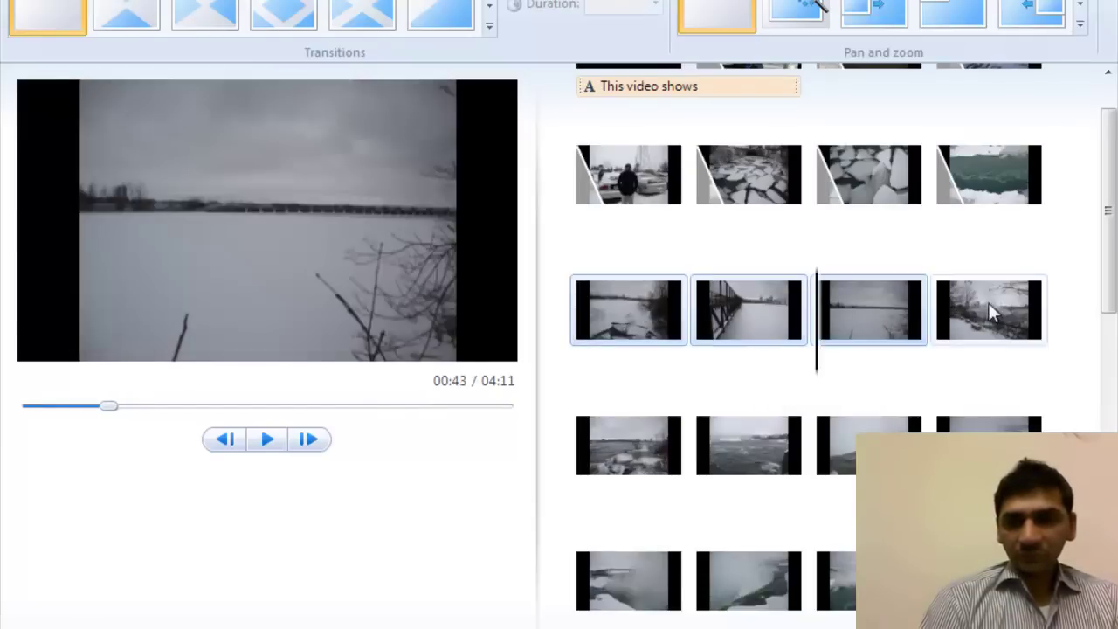
left_click(967, 330, "ctrl")
left_click(630, 455, "ctrl")
left_click(744, 444, "ctrl")
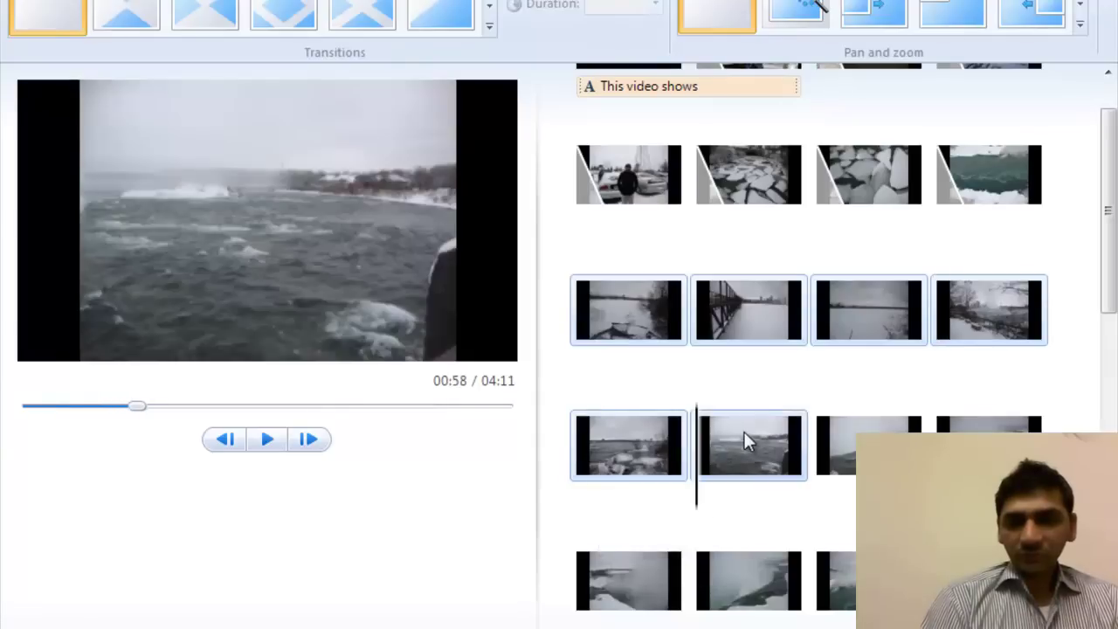
left_click(869, 445, "ctrl")
left_click(987, 424, "ctrl")
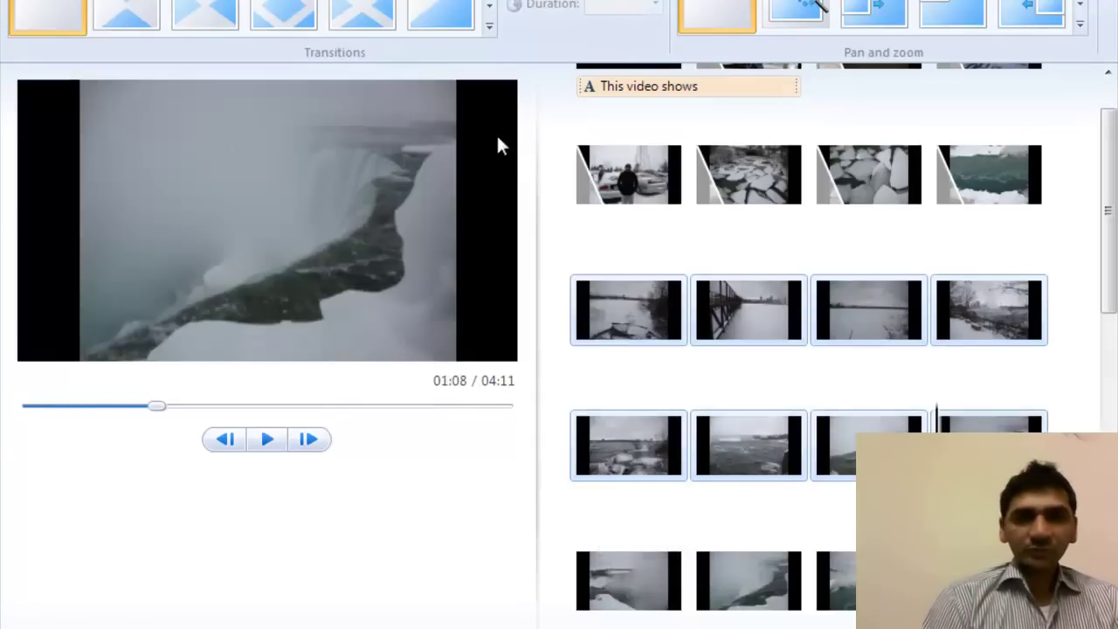
- Give those eight photos a new transition and a pan effect, then preview from the third photo
left_click(489, 7)
left_click(489, 7)
left_click(489, 7)
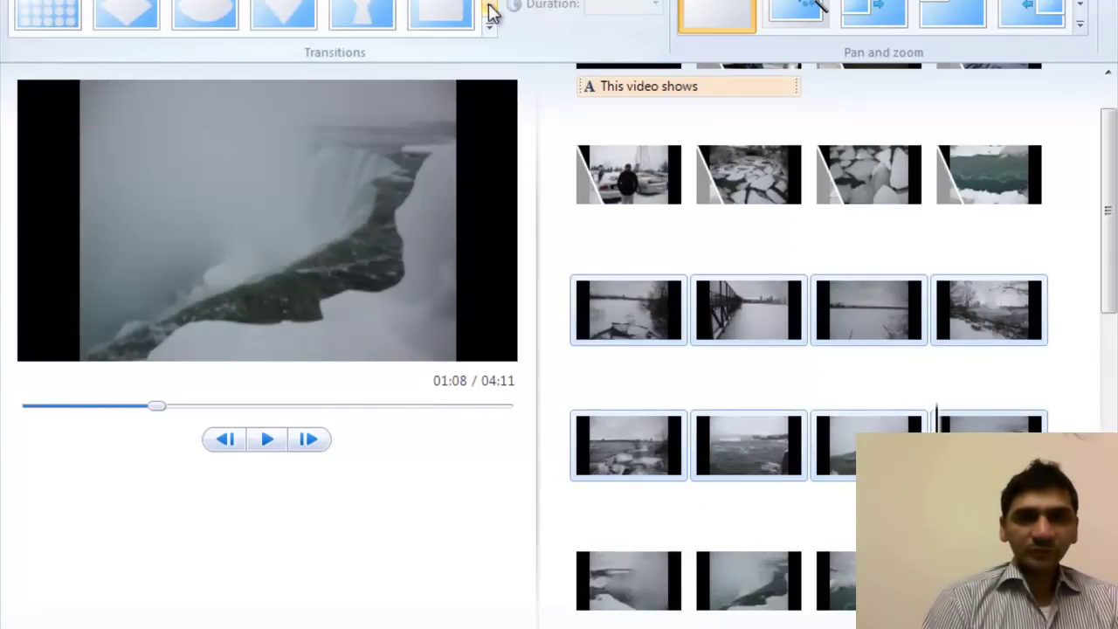
left_click(80, 9)
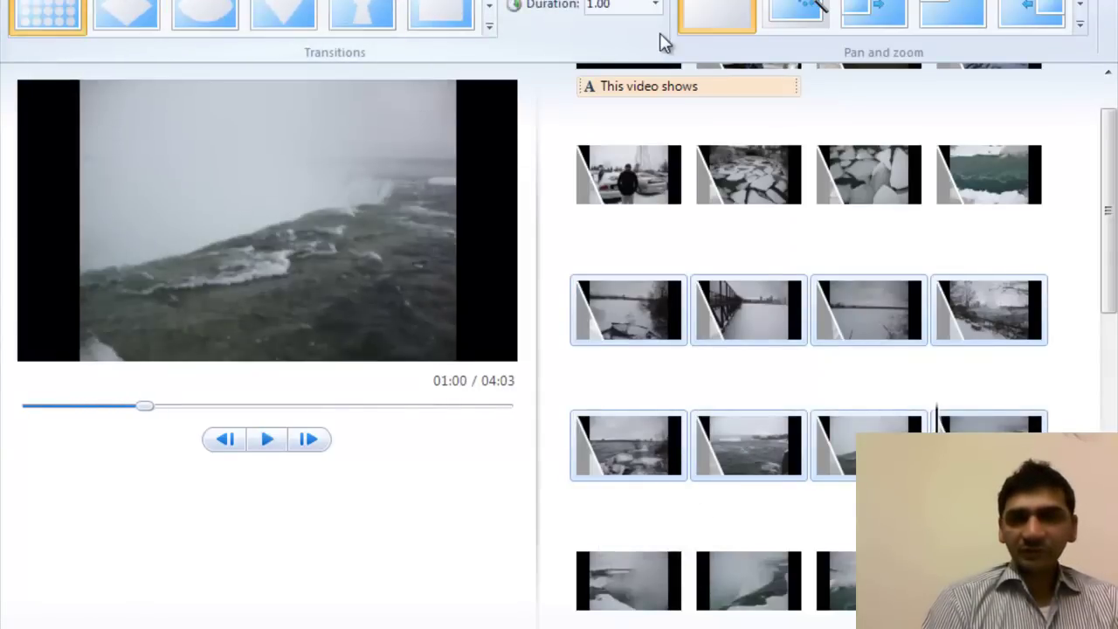
left_click(882, 11)
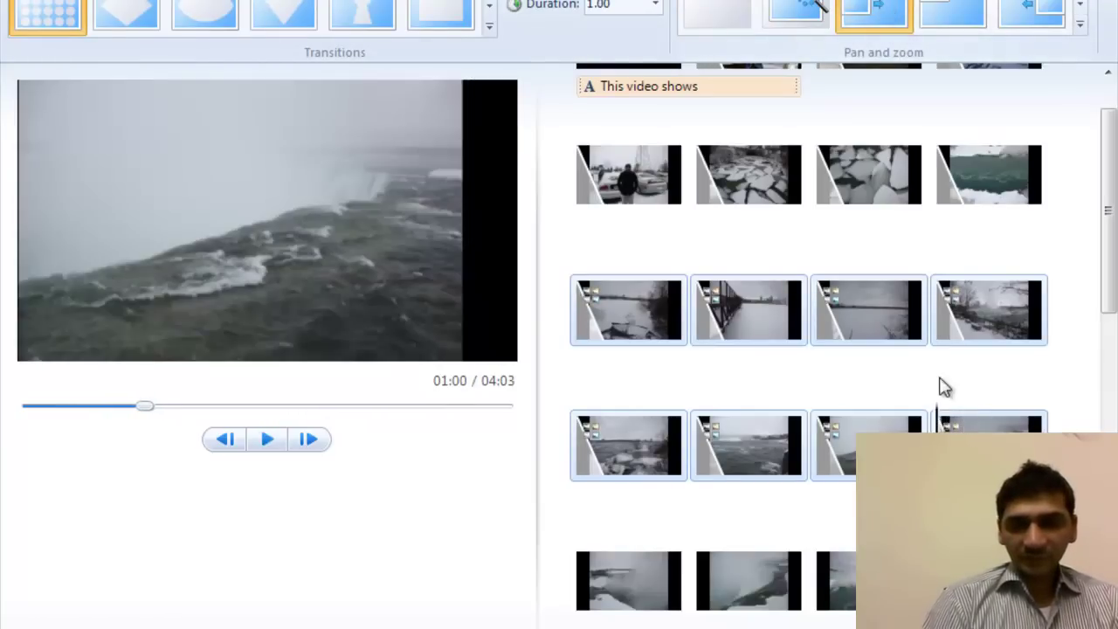
left_click(837, 428)
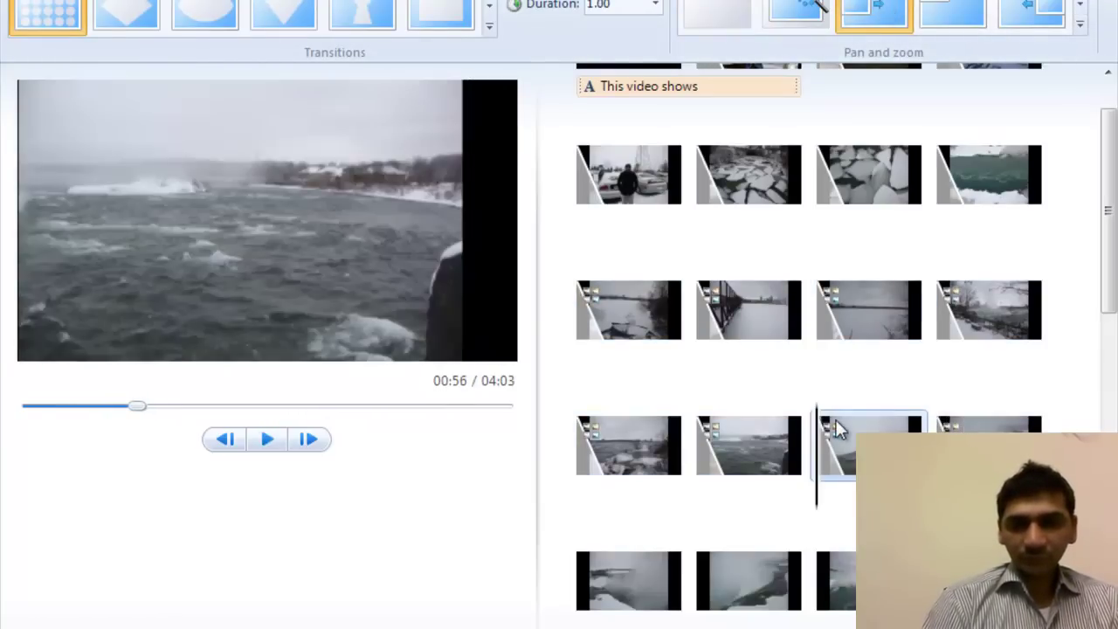
left_click(268, 440)
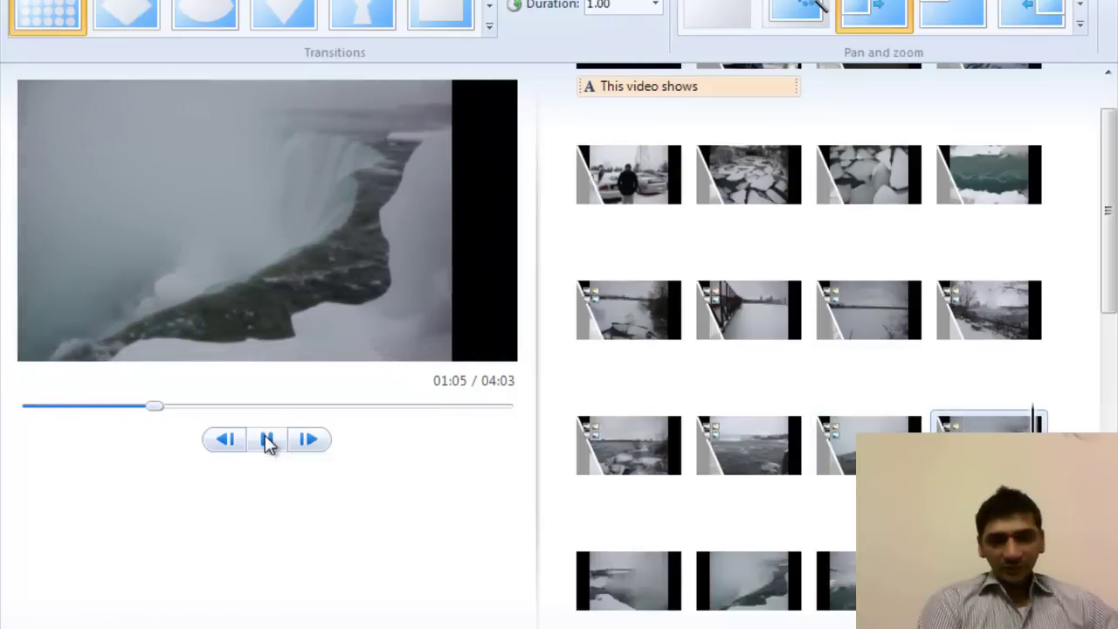
- Stop the preview and select every clip in the storyboard
left_click(267, 440)
left_click_drag(1107, 229, 1108, 206)
scroll(834, 349, "up", 1)
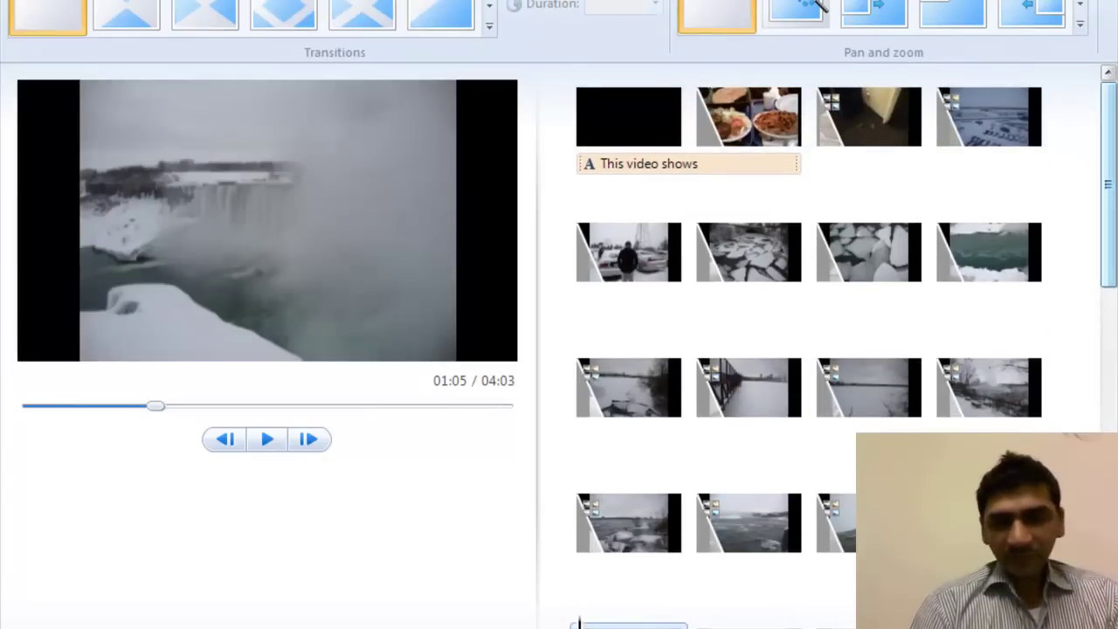
key("ctrl+a")
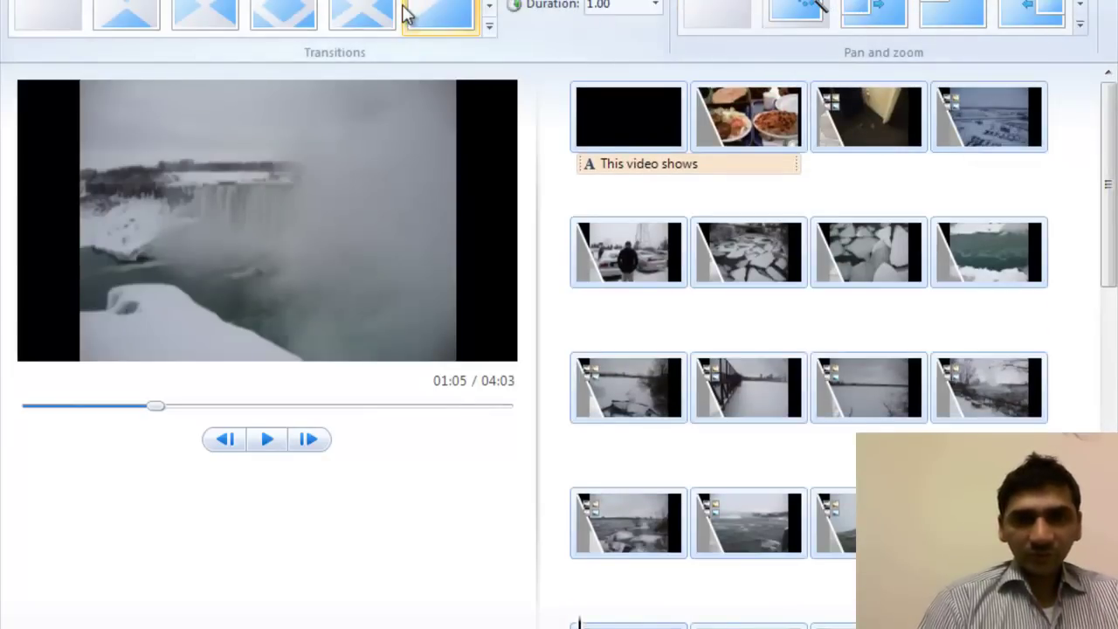
scroll(454, 15, "down", 1)
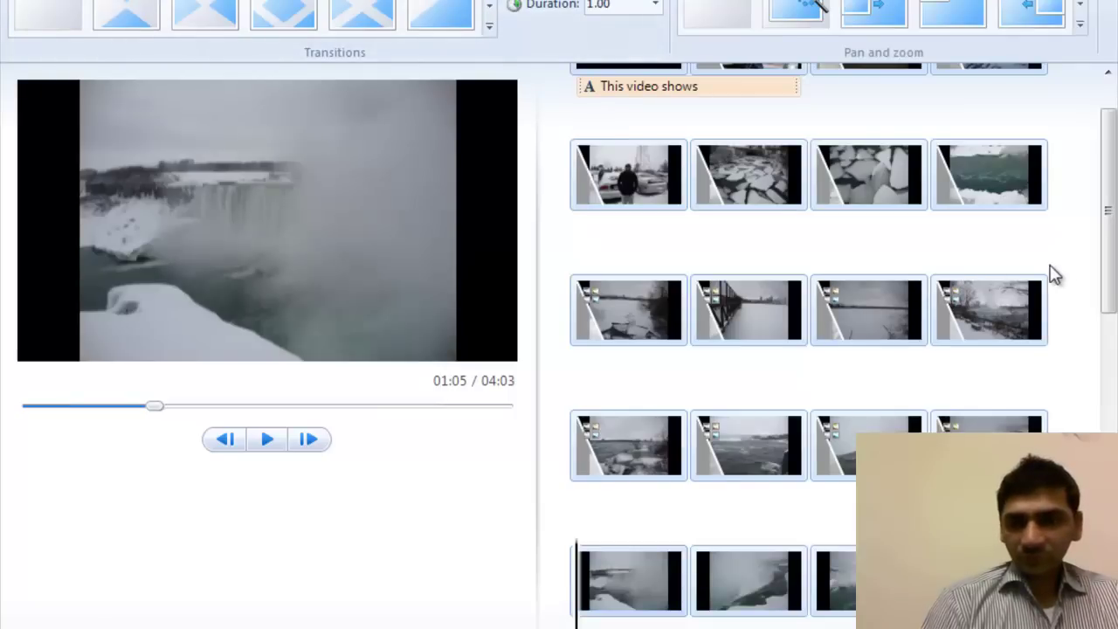
left_click_drag(1109, 241, 1109, 324)
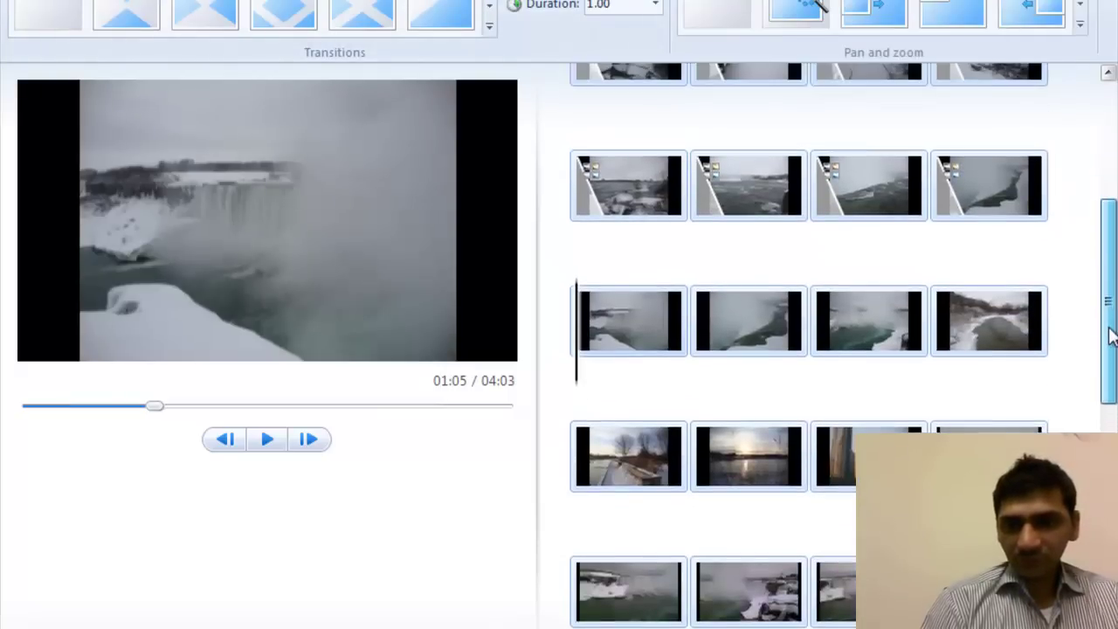
- Select the eight mist photos and drag them further down the storyboard
left_click(639, 322)
left_click(767, 324, "shift")
left_click(856, 323, "shift")
left_click(992, 318, "shift")
left_click(838, 456, "ctrl")
left_click(742, 449, "ctrl")
left_click(619, 448, "ctrl")
mouse_move(648, 620)
left_mouse_down()
mouse_move(719, 594)
mouse_move(667, 608)
left_mouse_up()
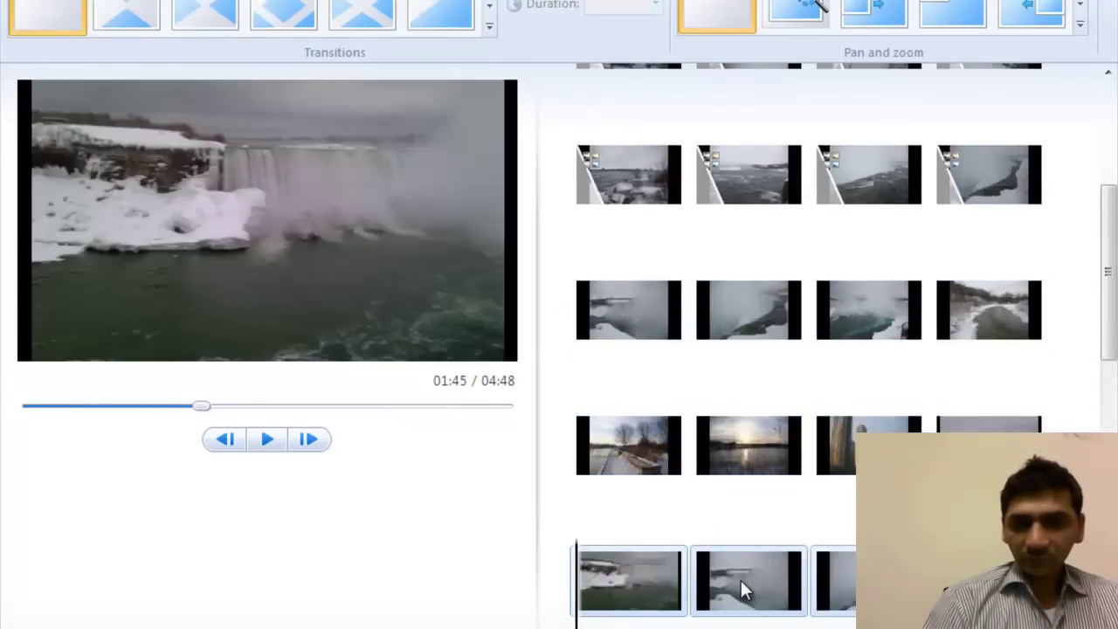
- Select the four second-row photos plus two bottom-row photos
left_click(620, 297)
left_click(761, 309, "ctrl")
left_click(850, 309, "ctrl")
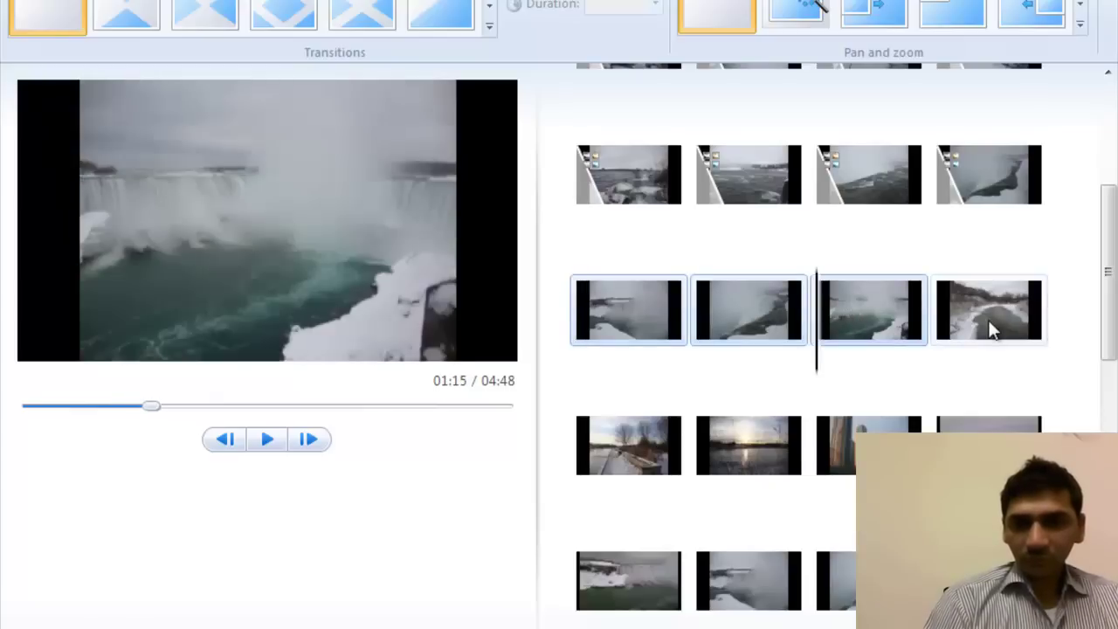
left_click(993, 320, "ctrl")
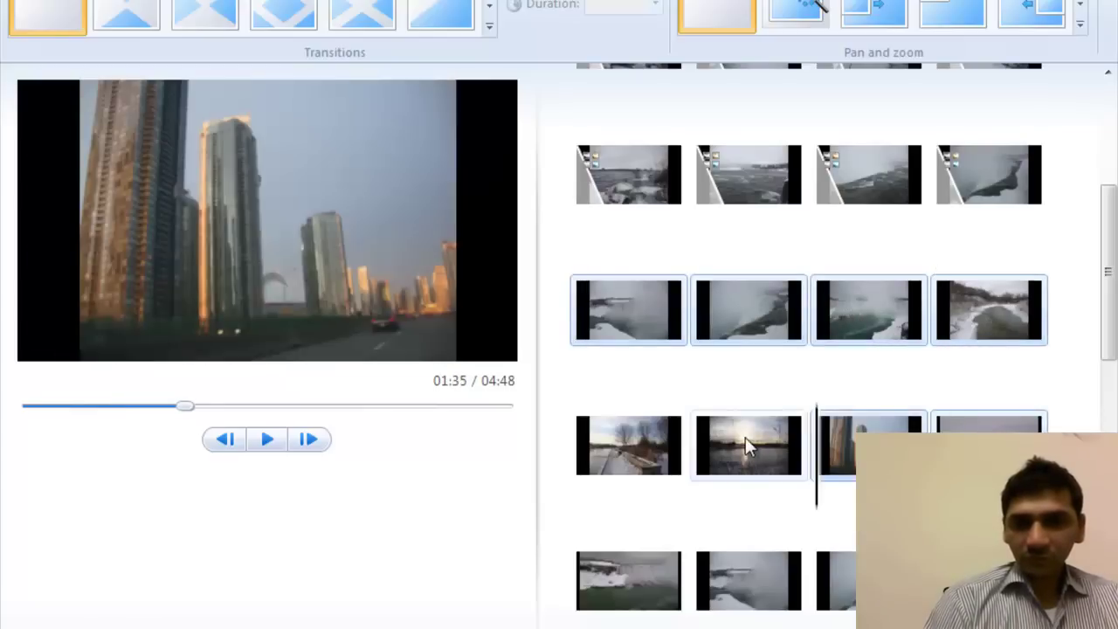
left_click(647, 572, "ctrl")
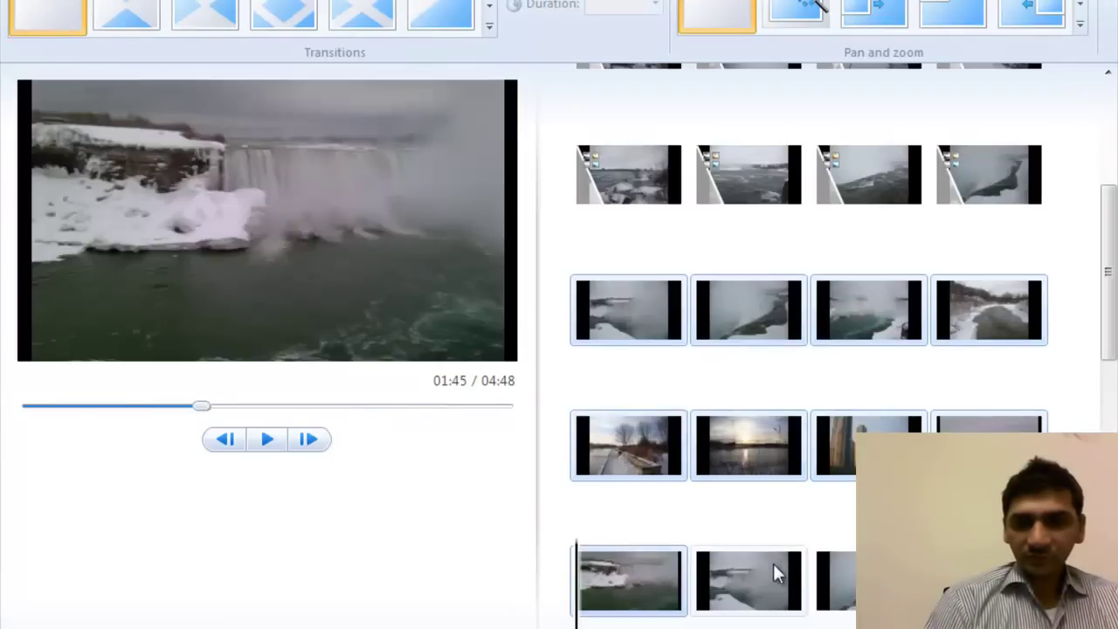
left_click(761, 568, "ctrl")
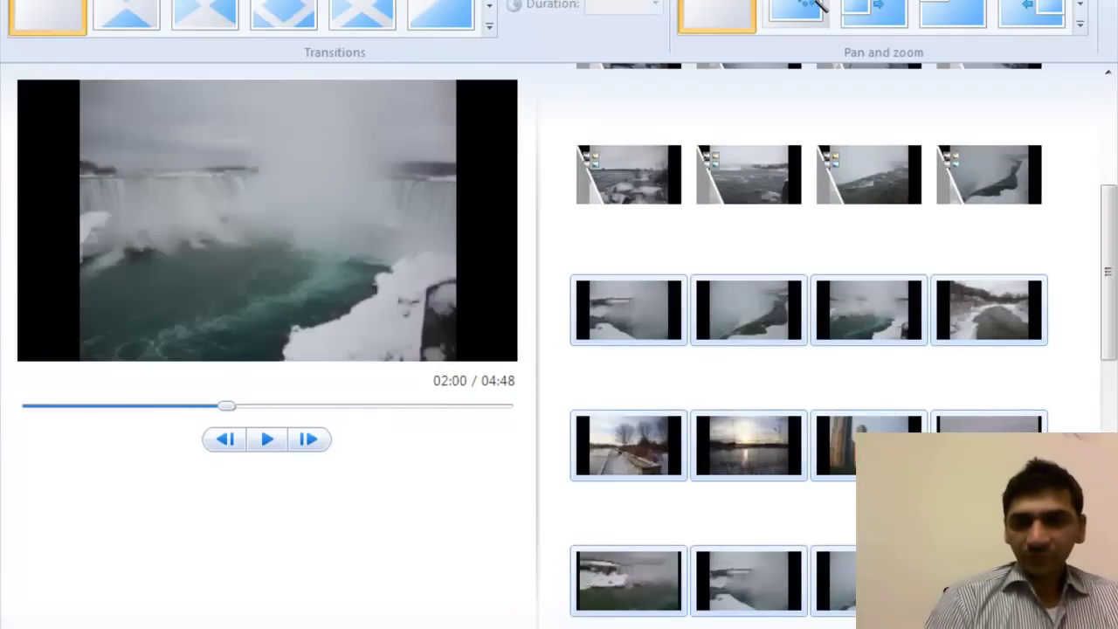
left_click_drag(1109, 273, 1108, 392)
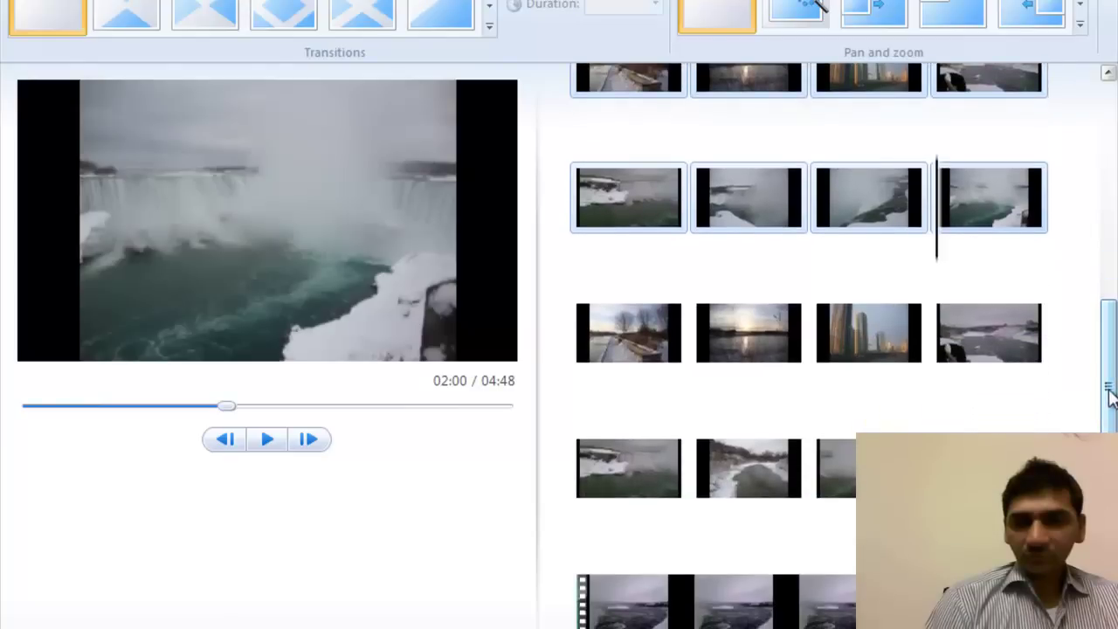
- Step through the third-row and following clips to preview them
left_click(641, 323, "ctrl")
left_click(778, 358, "ctrl")
left_click(831, 356, "ctrl")
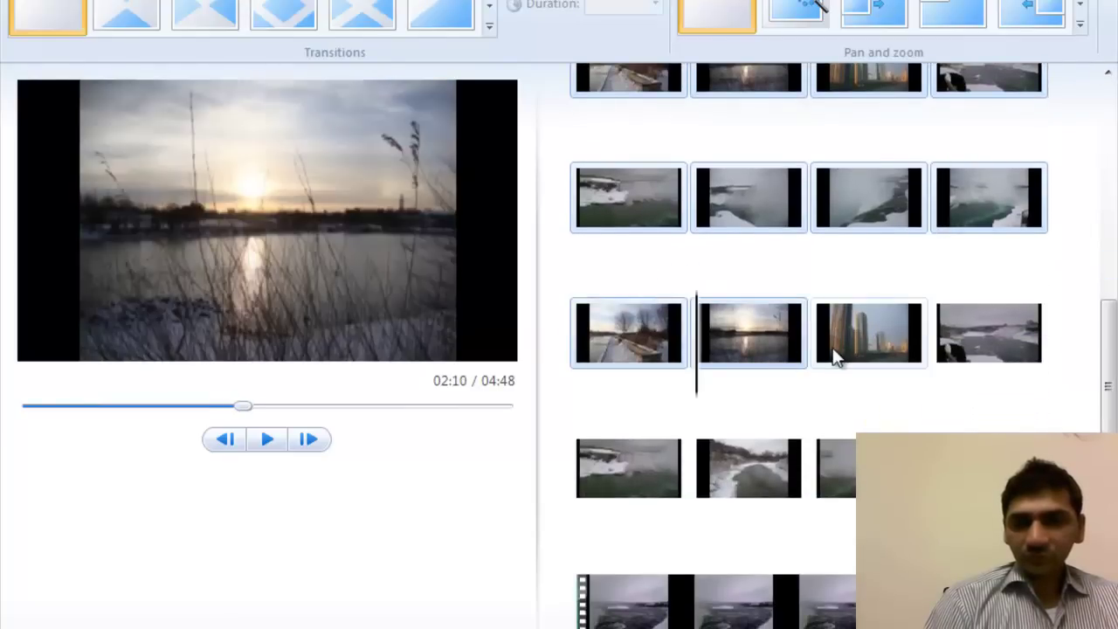
left_click(959, 332, "ctrl")
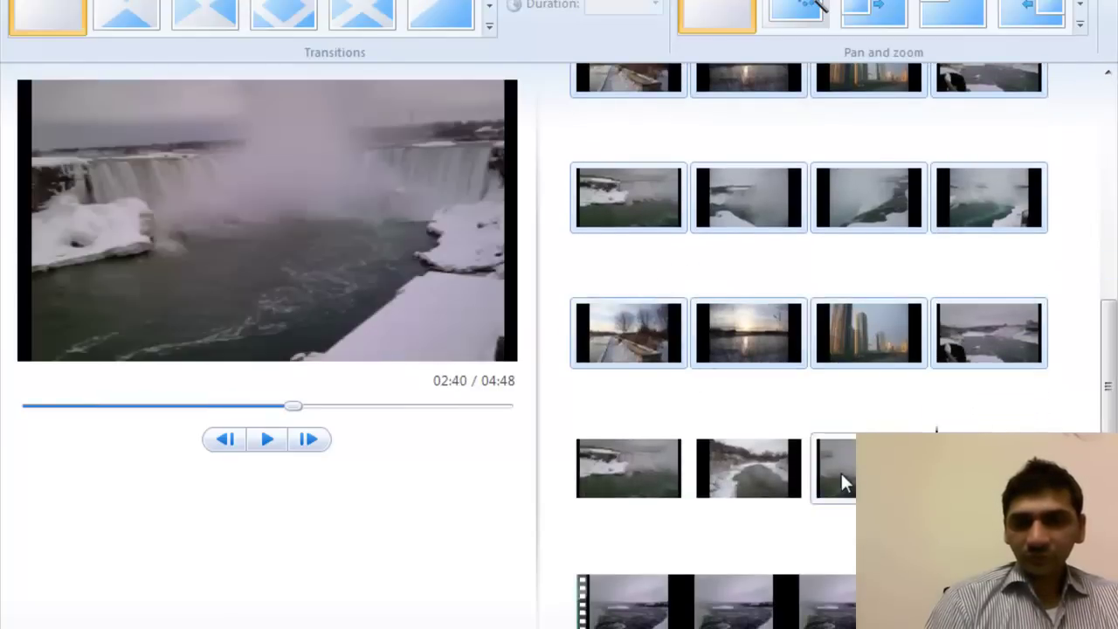
left_click(783, 471, "ctrl")
left_click(633, 475, "ctrl")
left_click(635, 613, "ctrl")
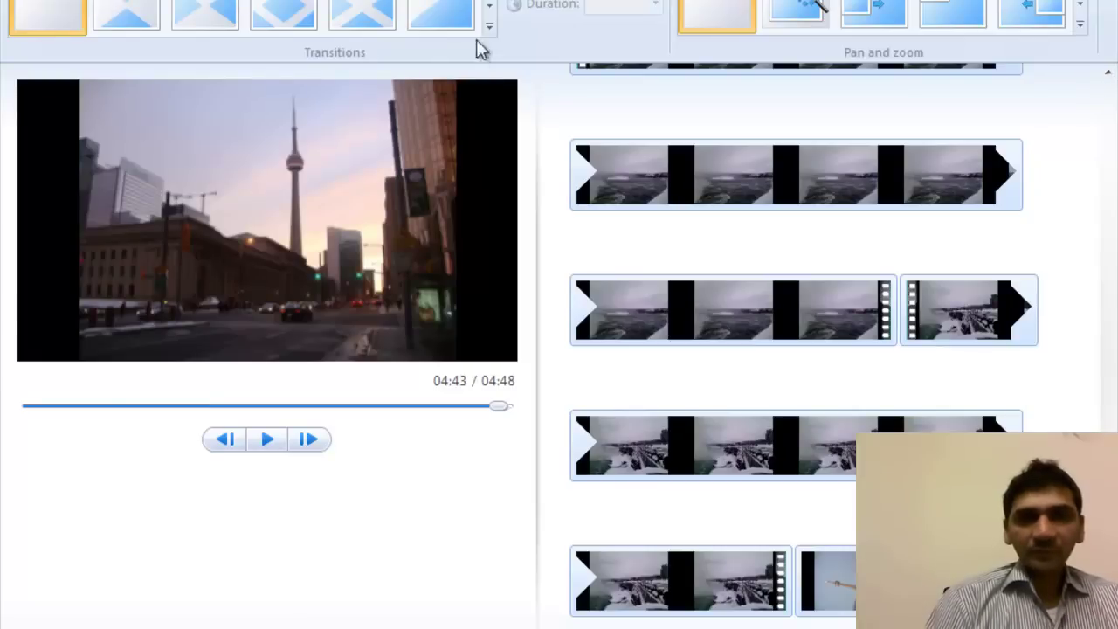
- Give the final CN Tower clip a transition and a pan-and-zoom motion
left_click(490, 7)
left_click(490, 7)
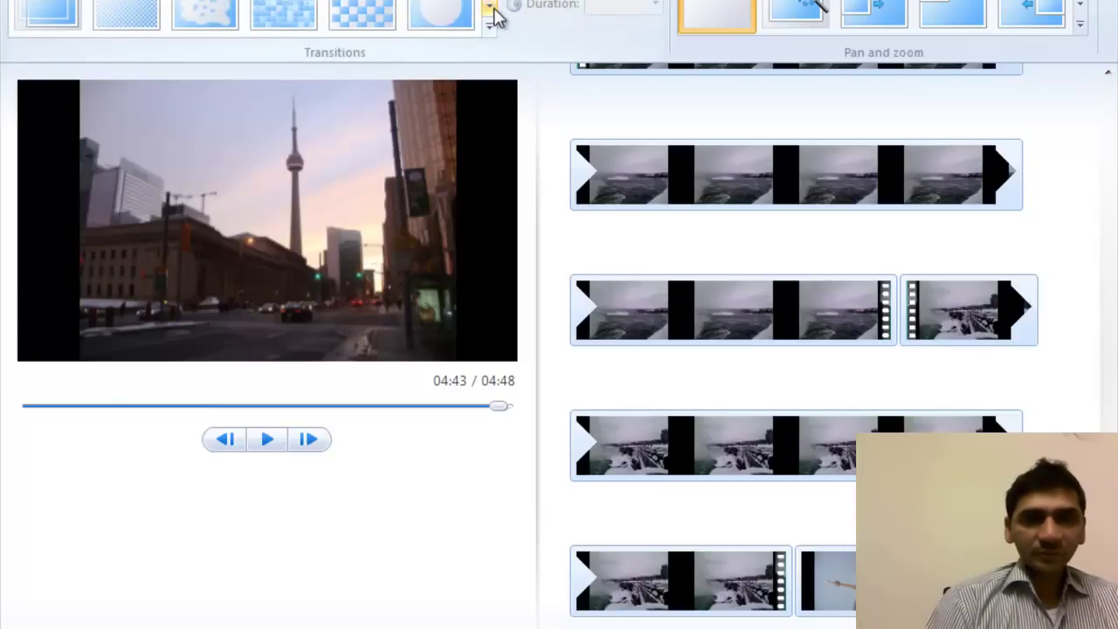
left_click(306, 12)
left_click(956, 16)
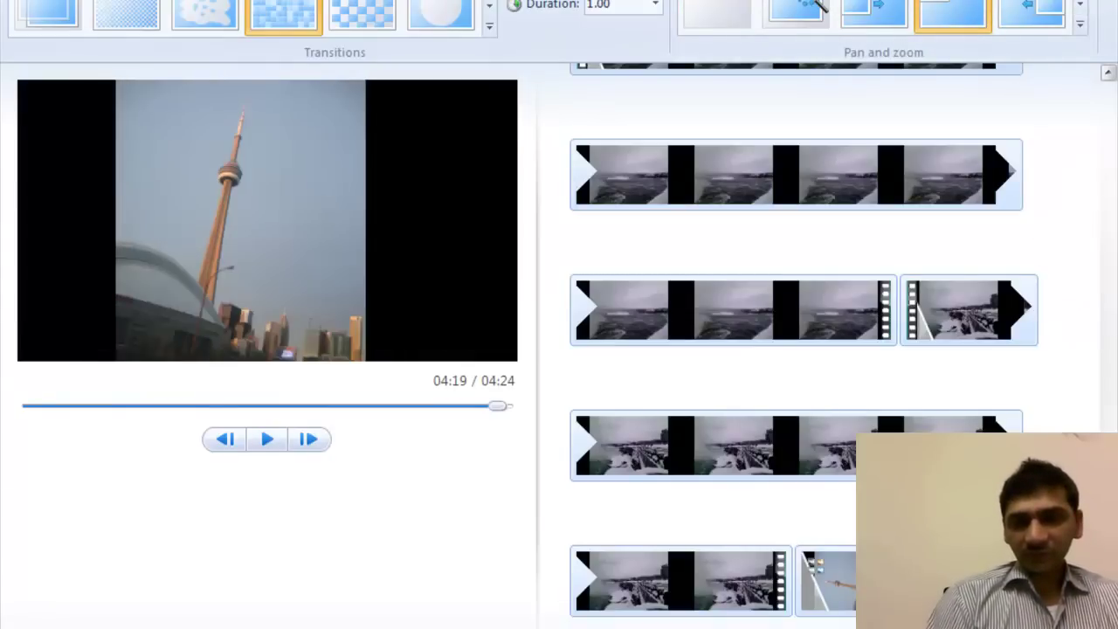
scroll(804, 349, "up", 15)
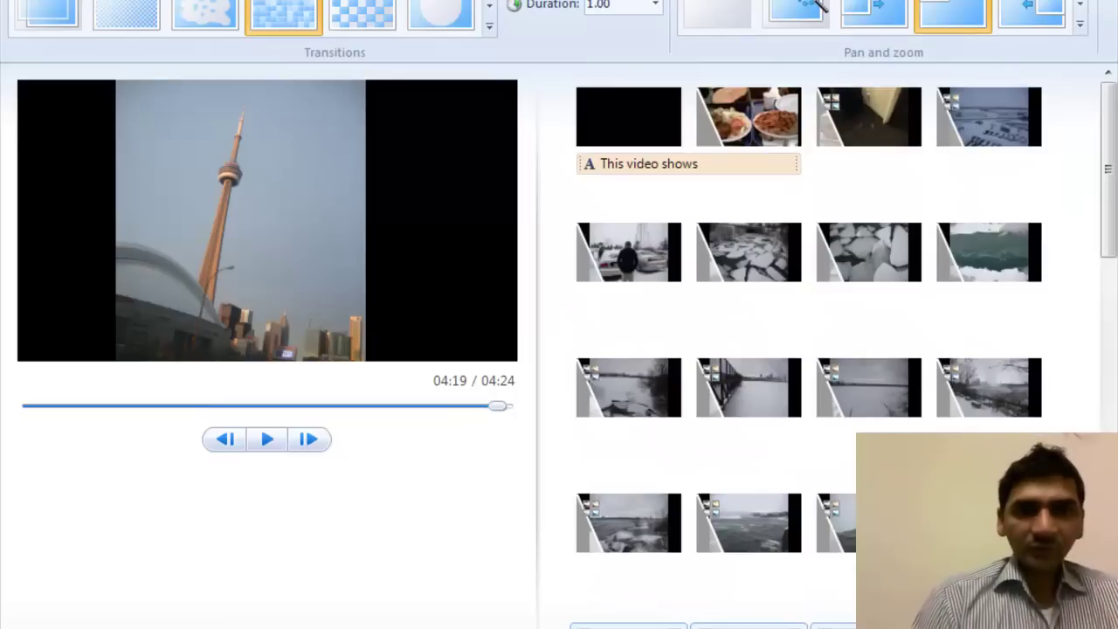
- Apply Sepia tone to the icy river clip after trying black-and-white and red; leave brightness unchanged
left_click(816, 0)
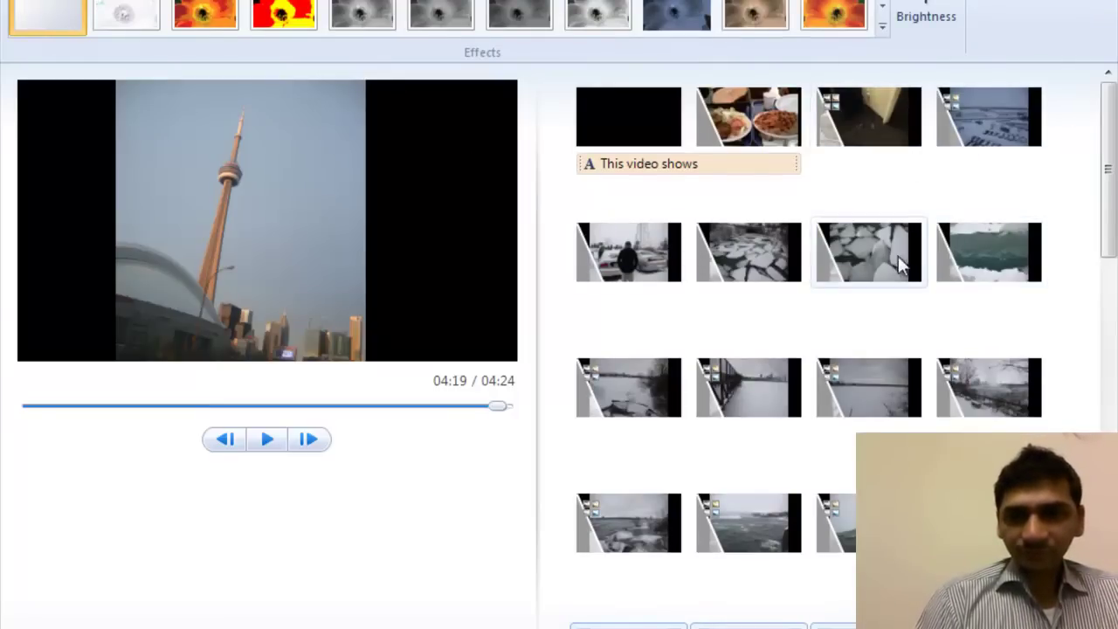
left_click(960, 254)
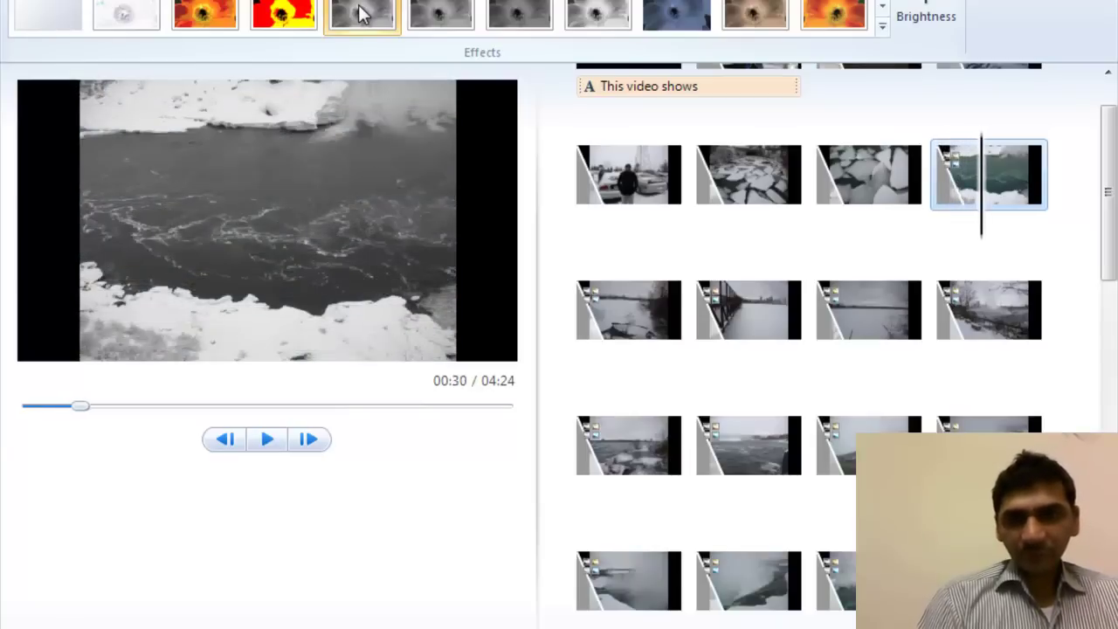
left_click(362, 13)
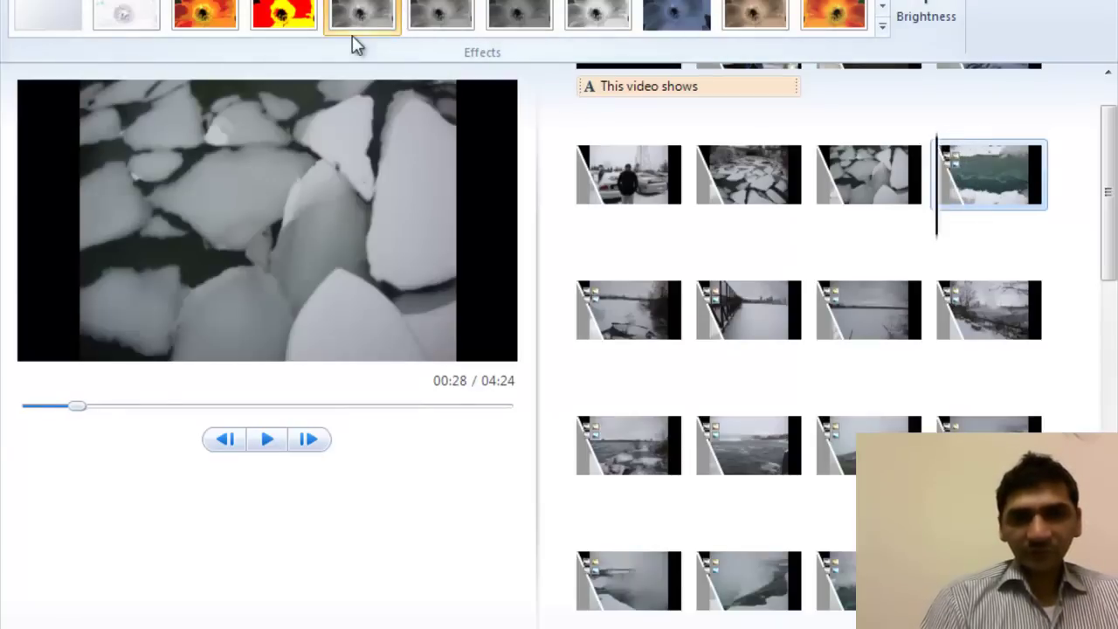
left_click(271, 19)
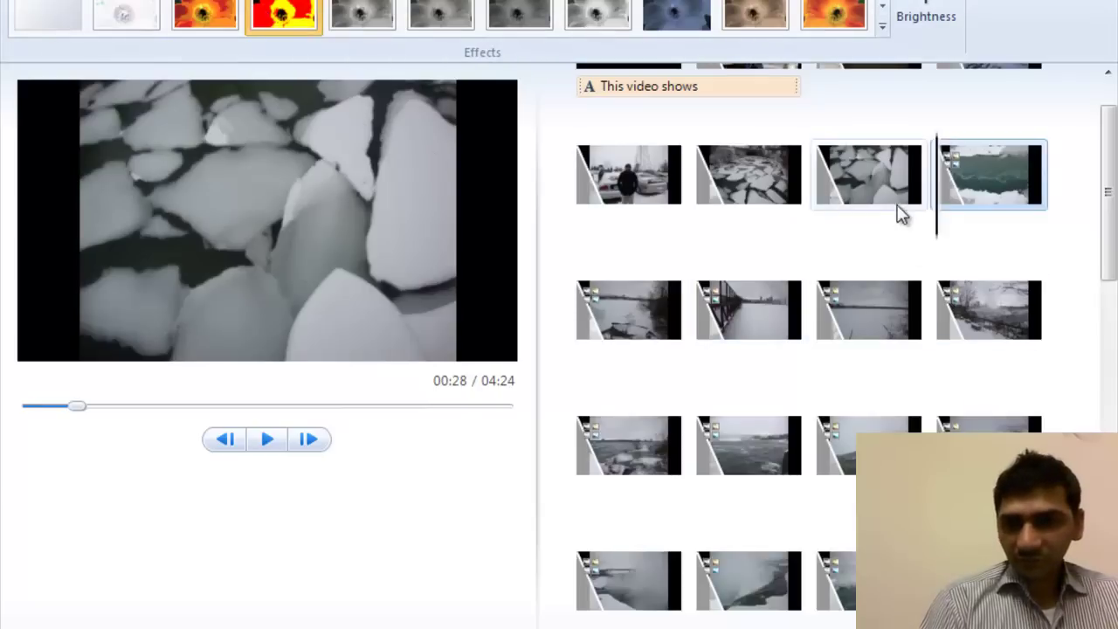
left_click(353, 18)
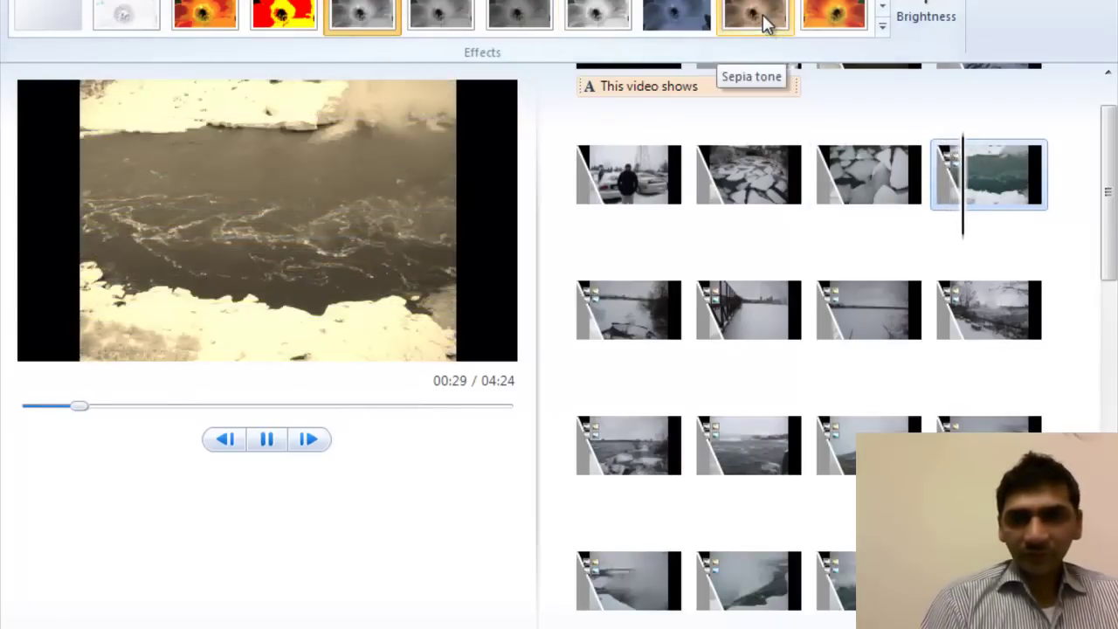
left_click(763, 24)
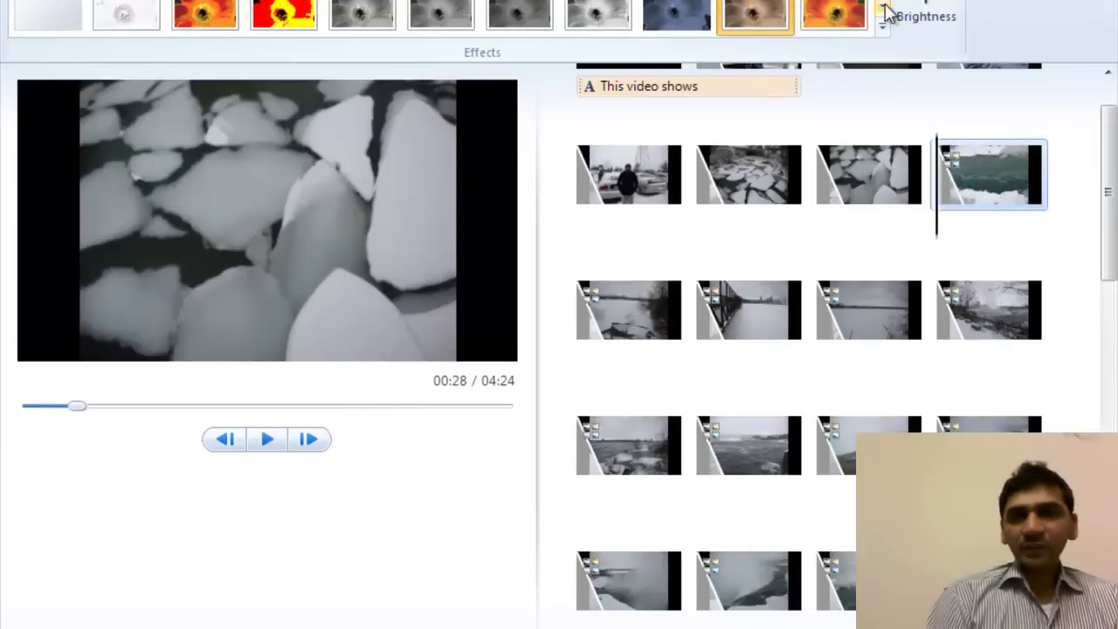
left_click(924, 18)
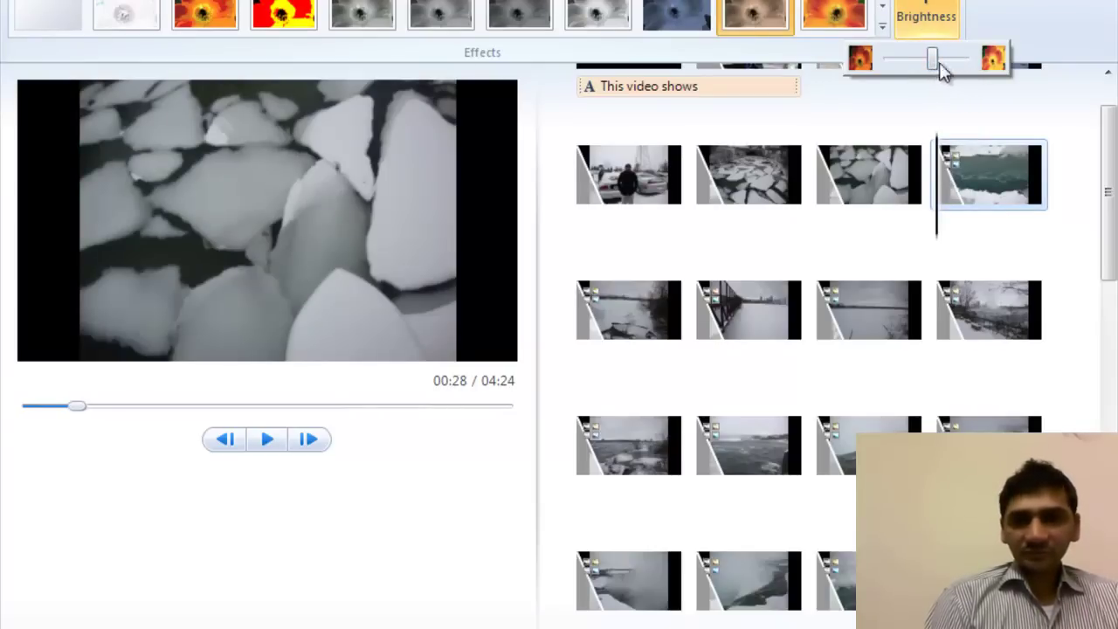
left_click(1038, 7)
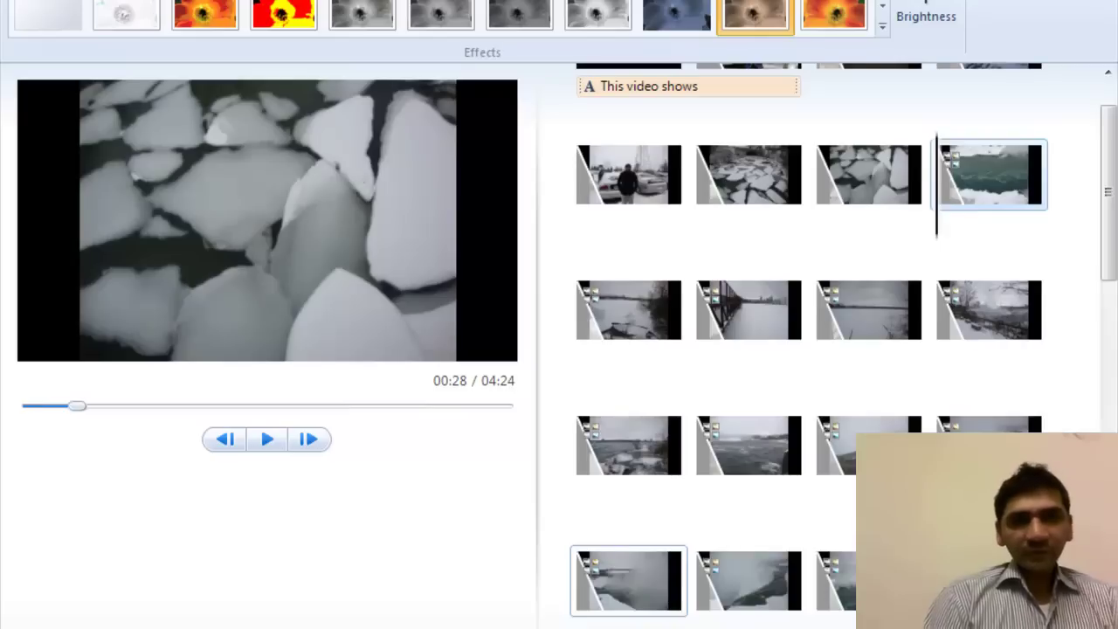
- Inspect the transition durations of clips DSC03618.JPG and DSC03610.JPG
scroll(819, 7, "up", 1)
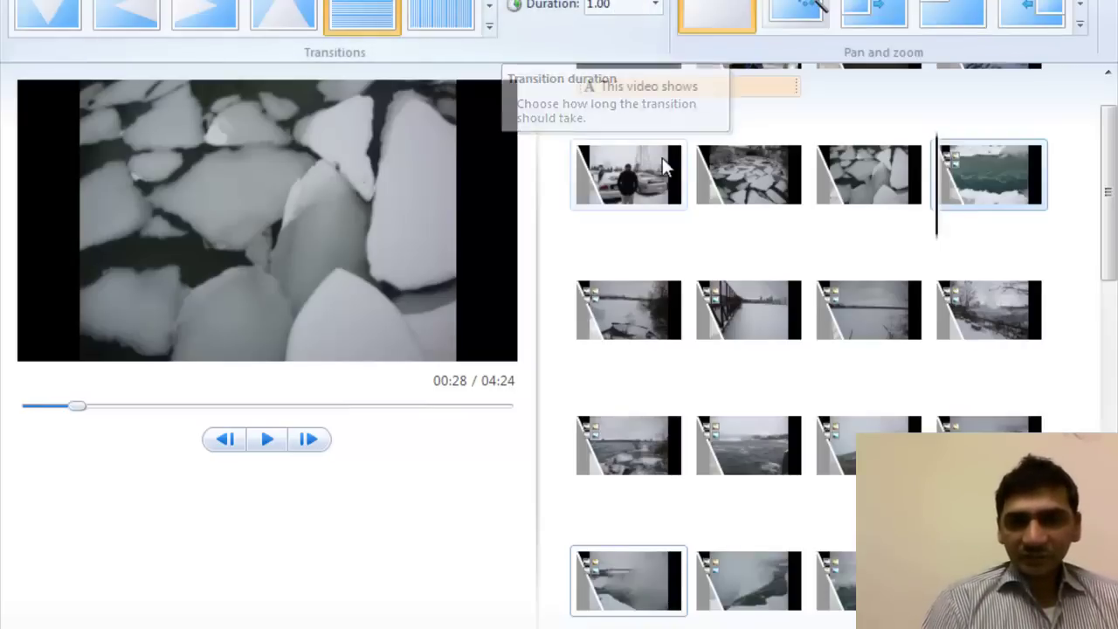
left_click(618, 324)
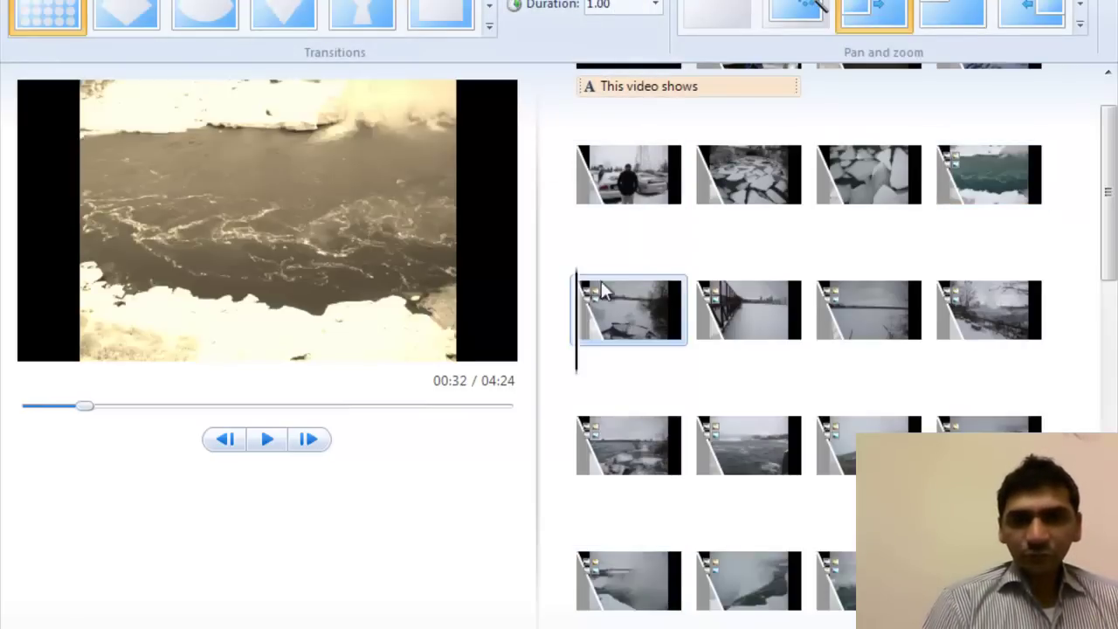
left_click(591, 5)
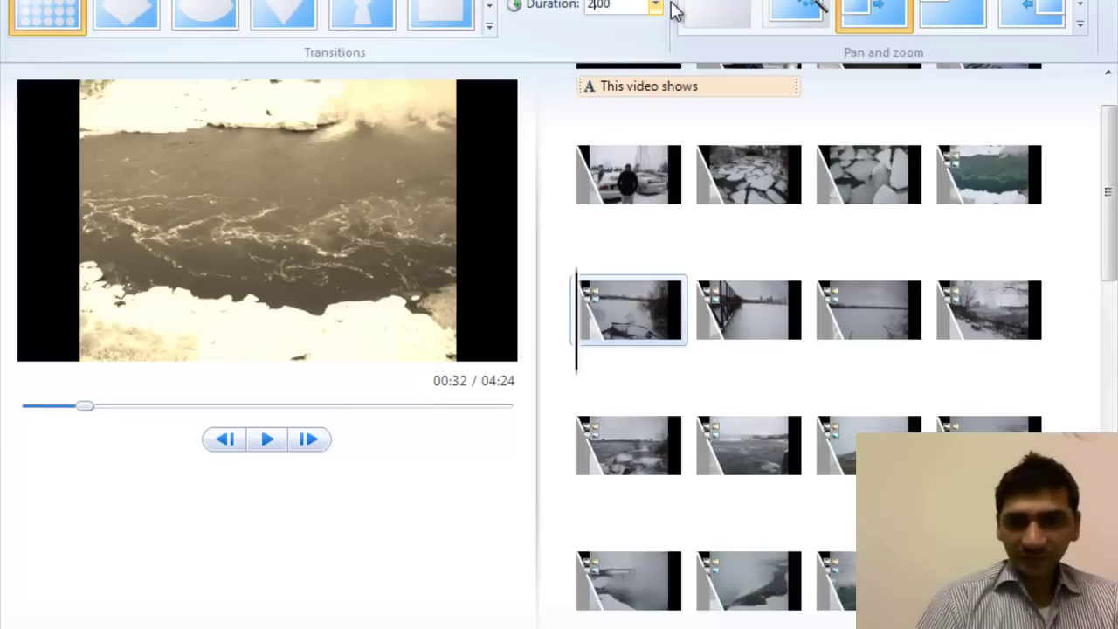
left_click(630, 214)
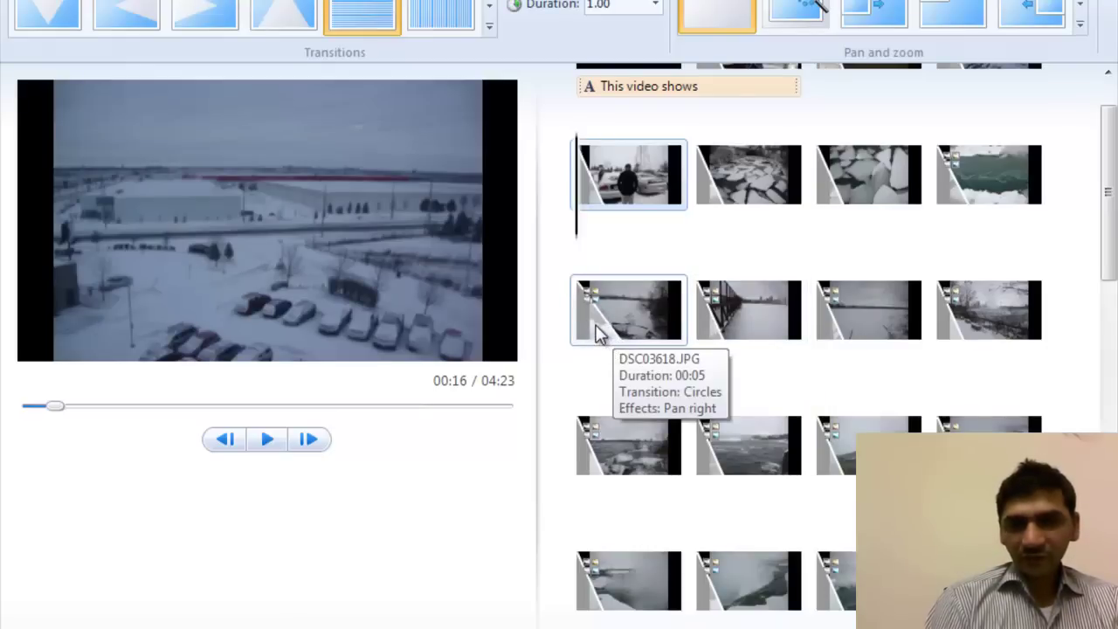
- Play from DSC03618.JPG past the Circles transition, pause, and return to Home
left_click(599, 335)
left_click(267, 440)
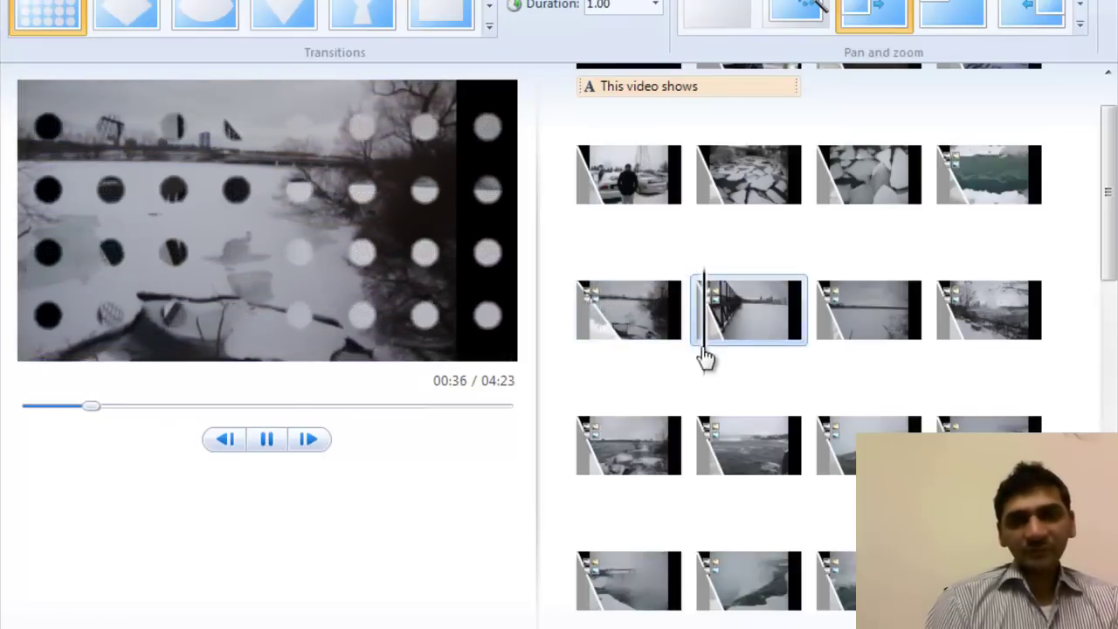
left_click(269, 442)
left_click(66, 0)
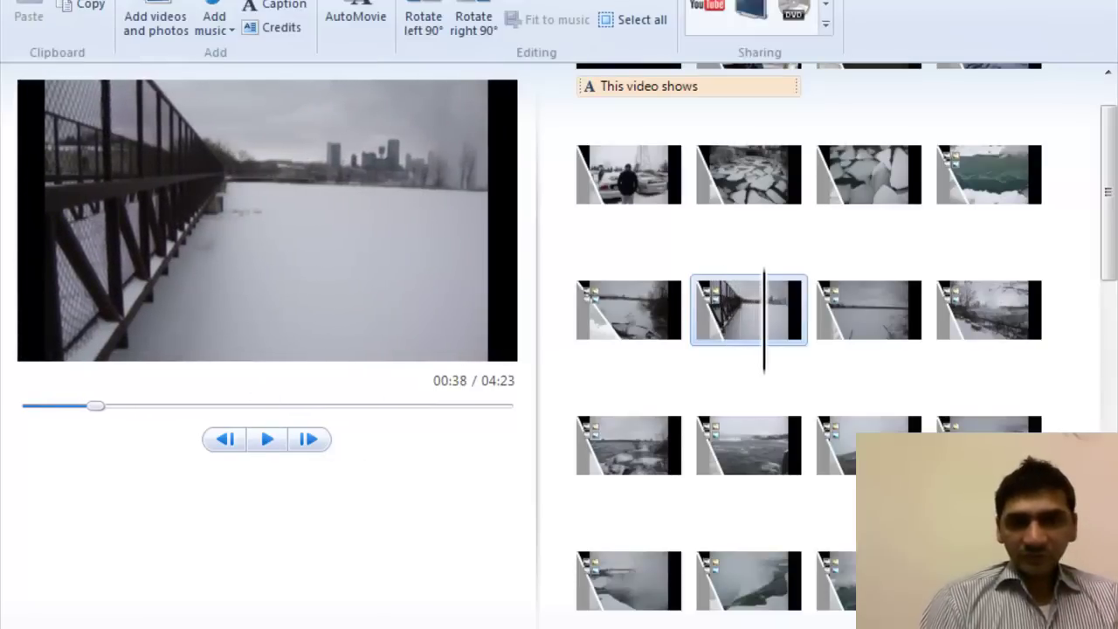
- Select the 'This video shows' caption and edit its 8.00-second text duration in Caption Format
left_click(1107, 71)
left_click(1107, 96)
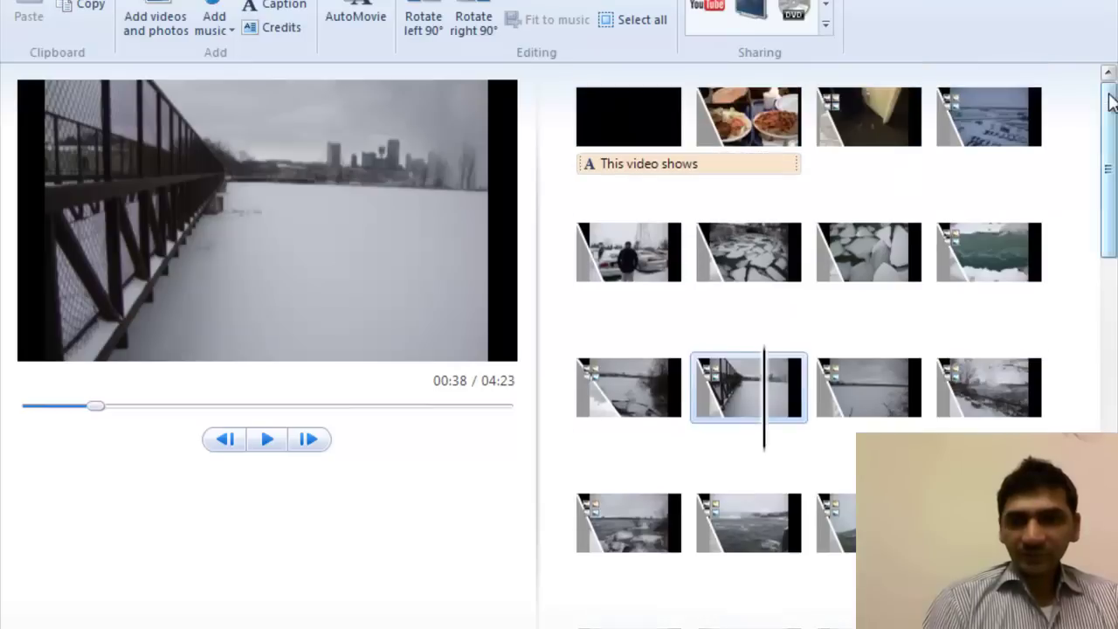
left_click(656, 171)
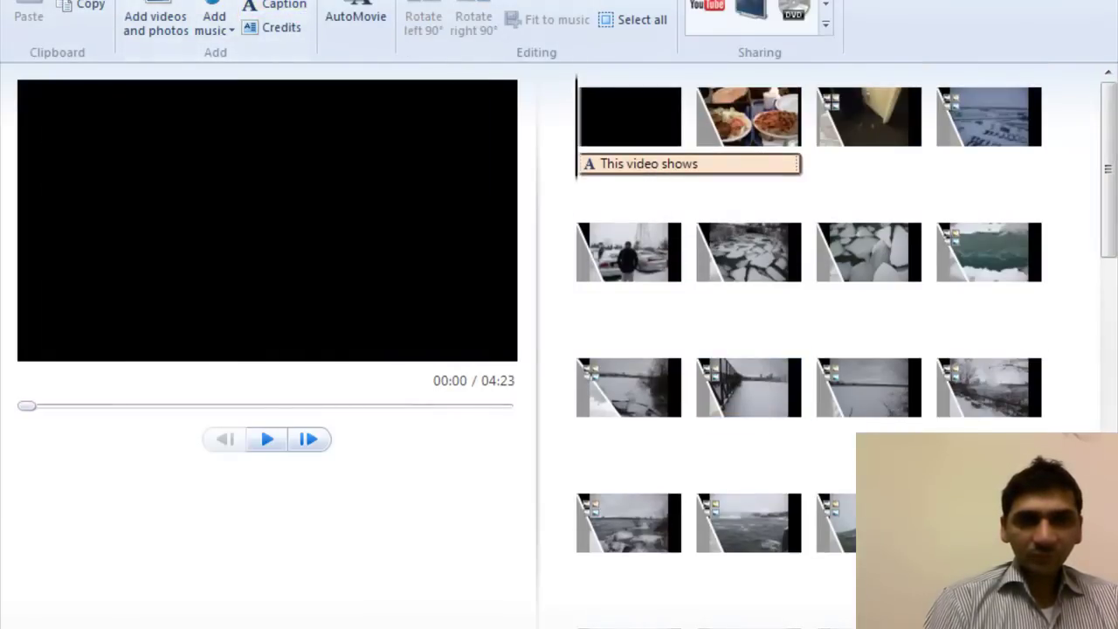
left_click(140, 0)
left_click(262, 0)
left_click(79, 0)
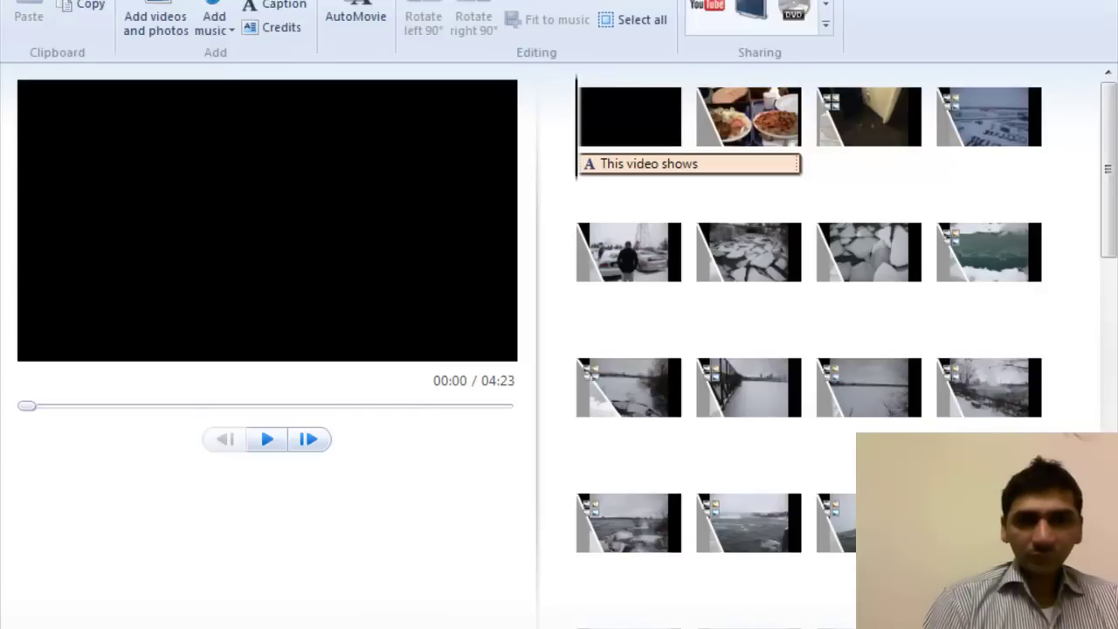
left_click(618, 167)
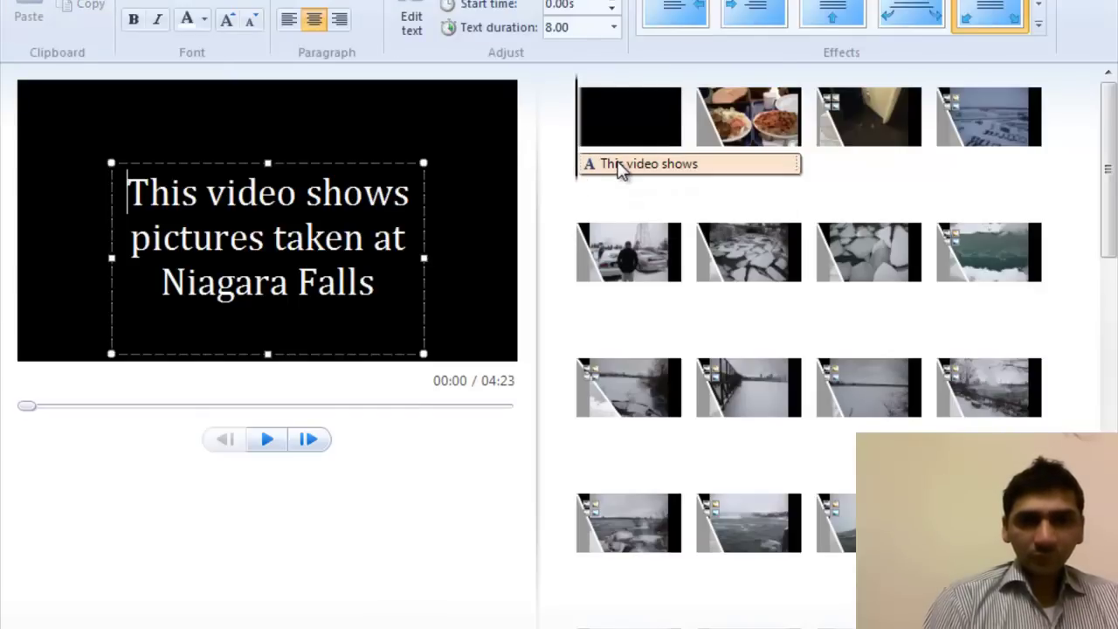
left_click(575, 29)
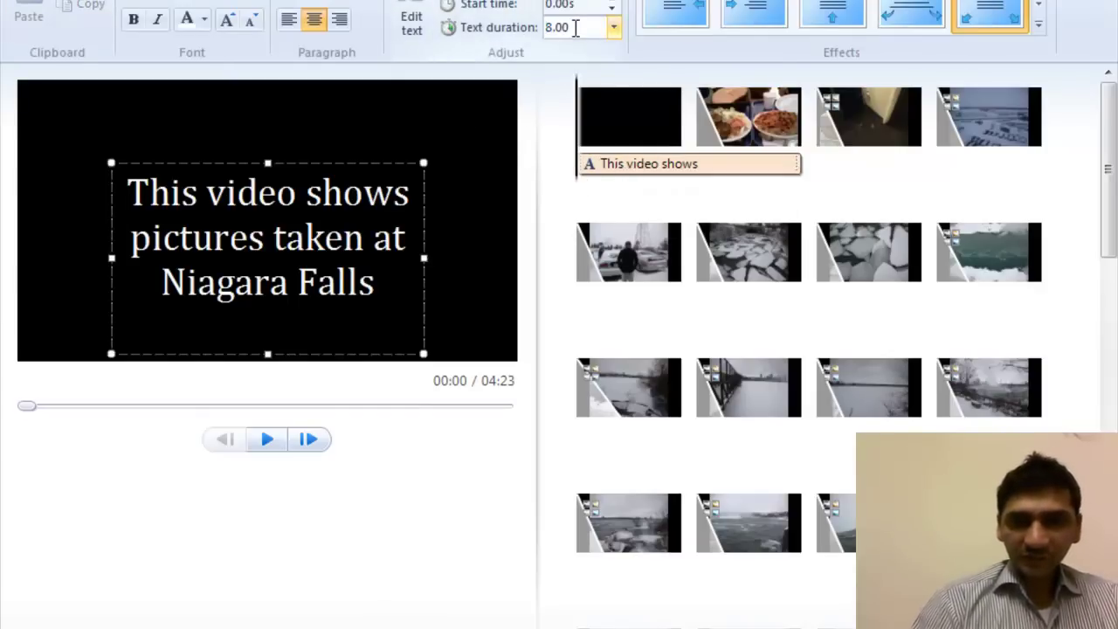
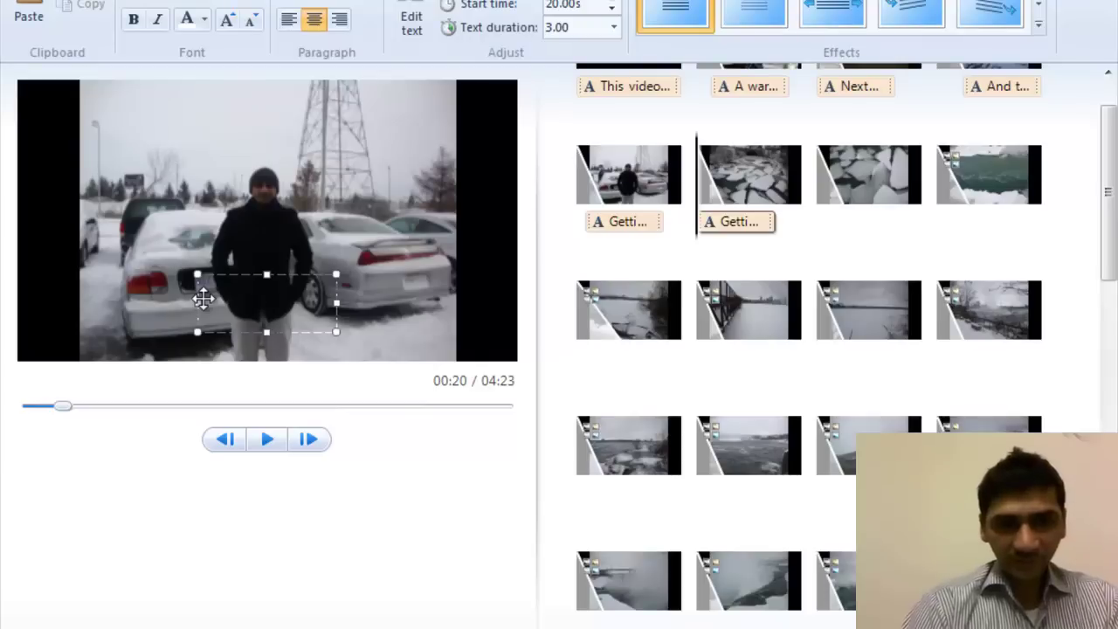
- Caption the snowy photo 'Where everything is freezing', preview the later clips, then jump to the last clip
type("here e")
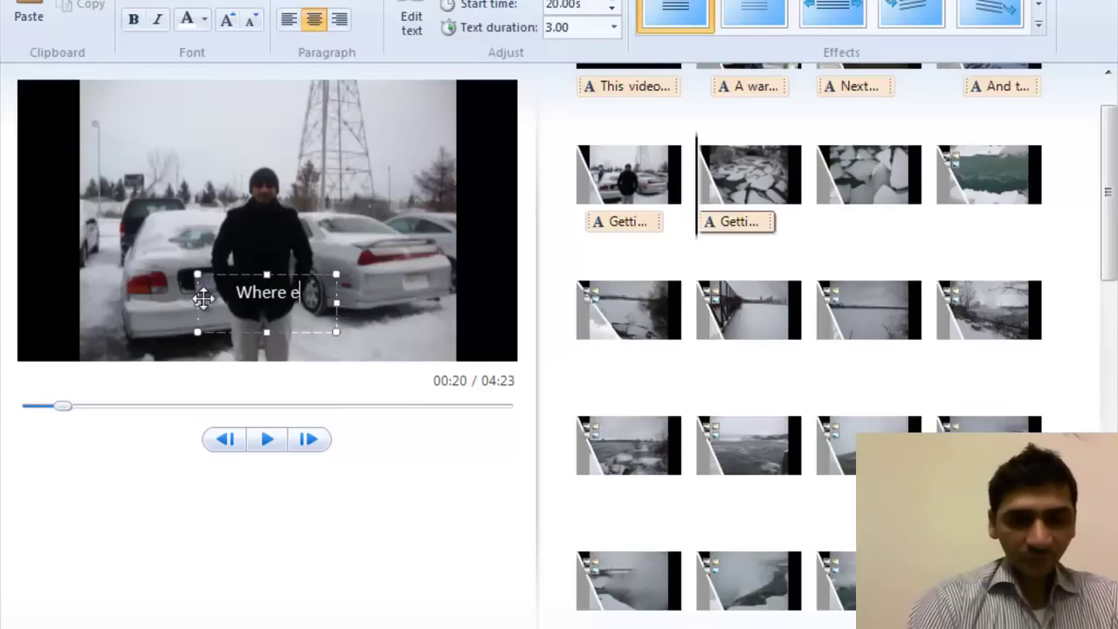
type("verything is")
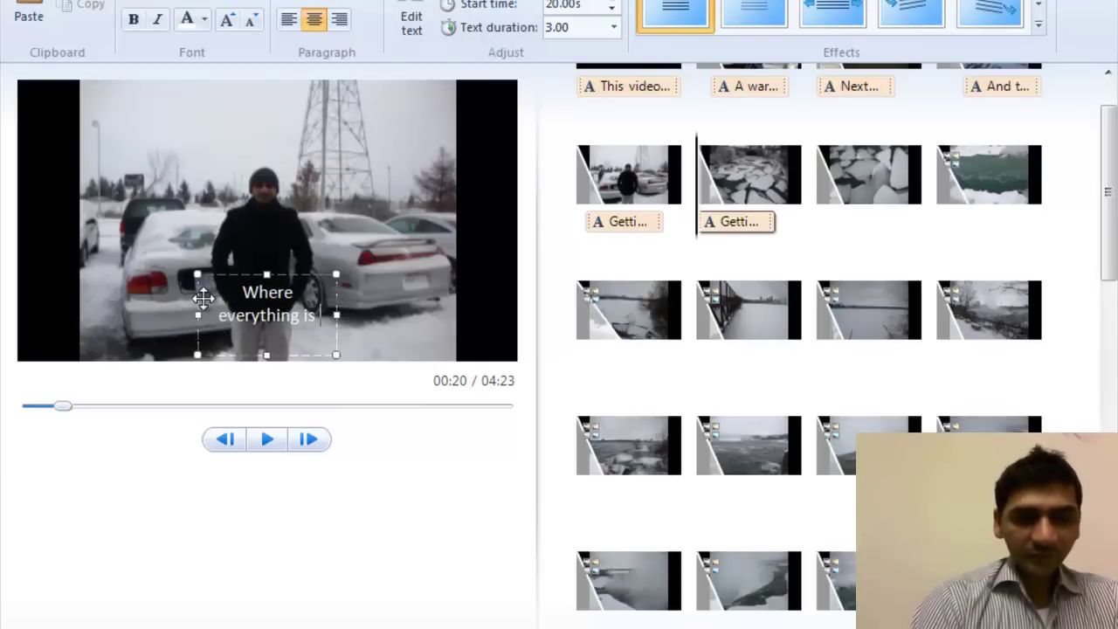
type(" freezing")
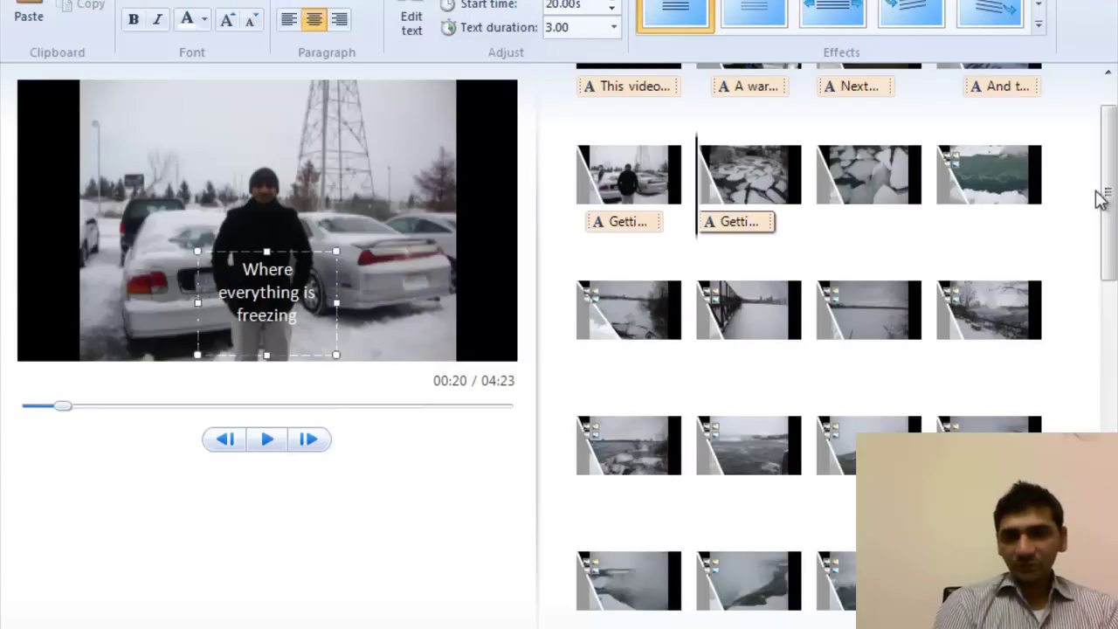
left_click_drag(1109, 201, 1098, 362)
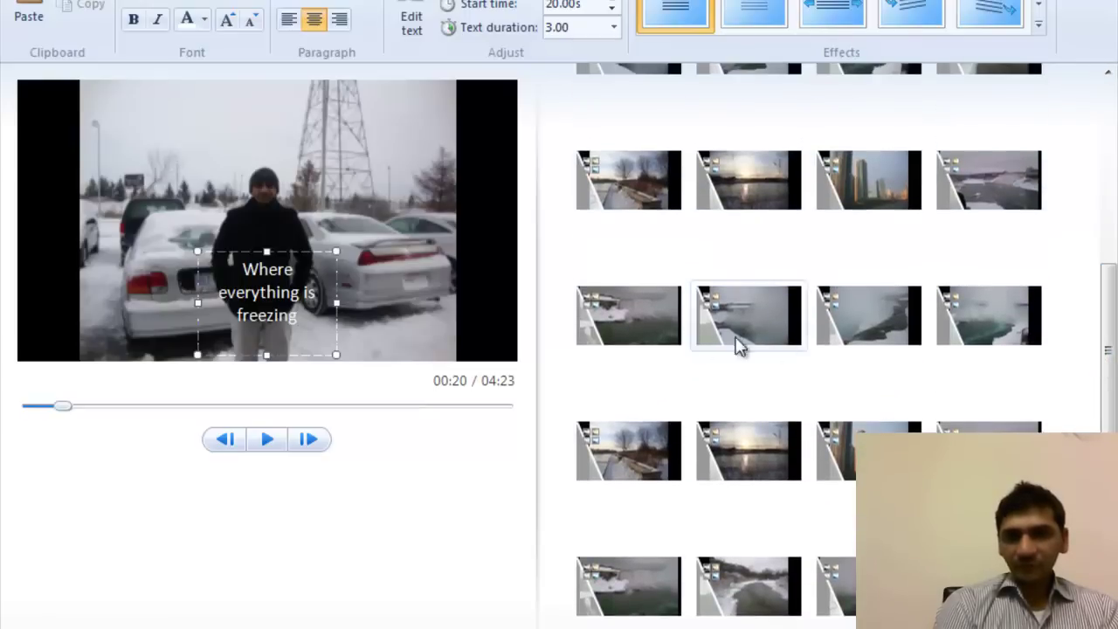
left_click(619, 323)
left_click(264, 441)
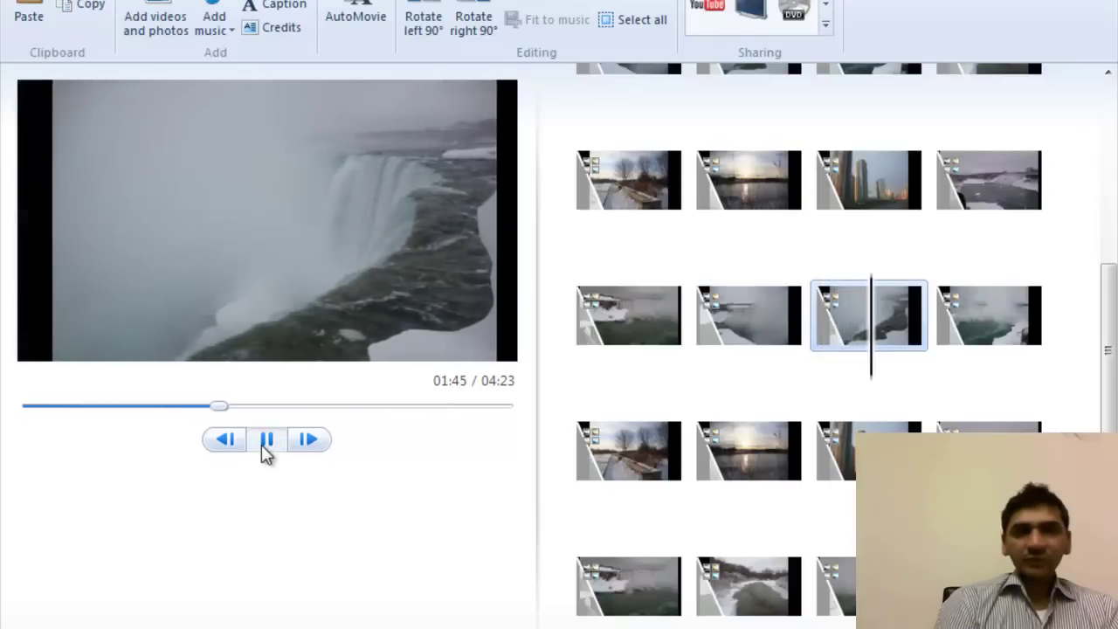
left_click(262, 443)
left_click_drag(1109, 340, 1109, 419)
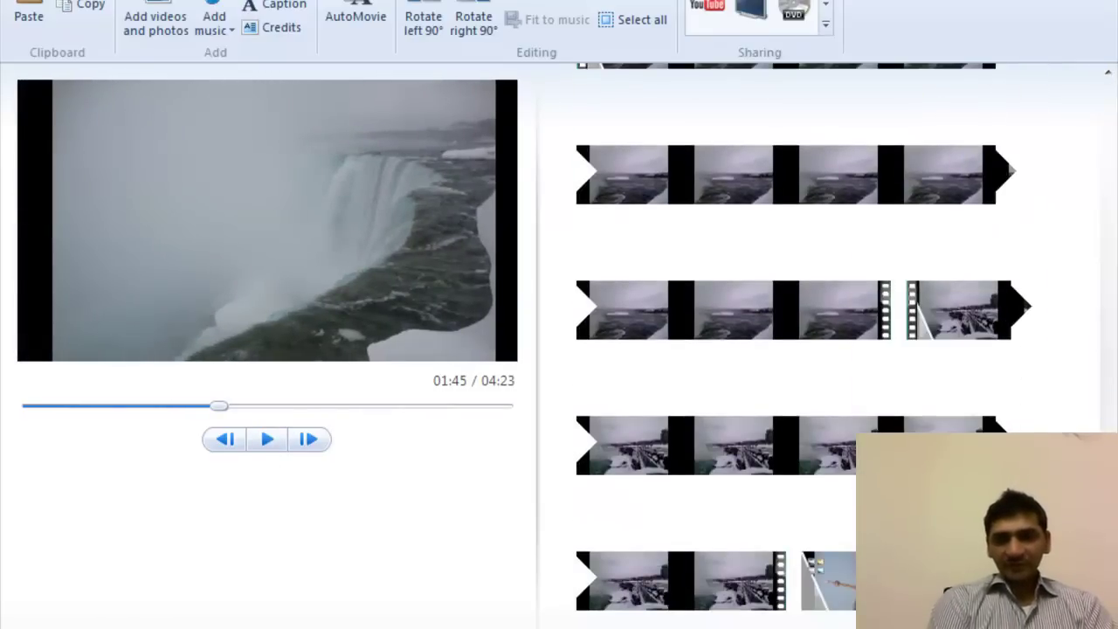
left_click(813, 580)
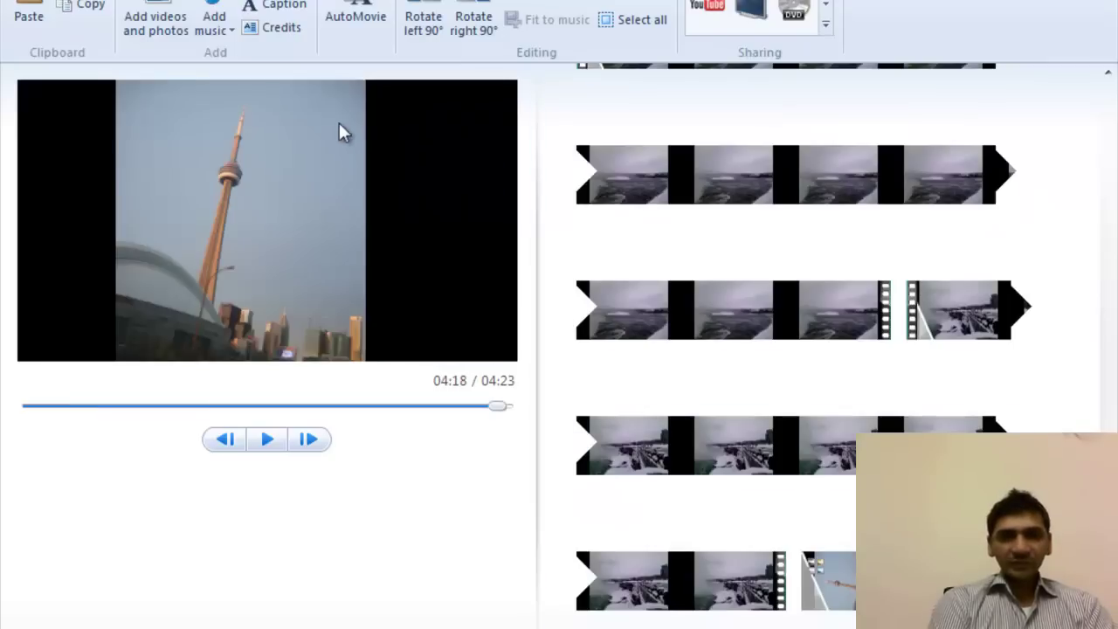
- Add a credits clip thanking a friend (name withheld) who managed the visit to Naigara falls
left_click(281, 28)
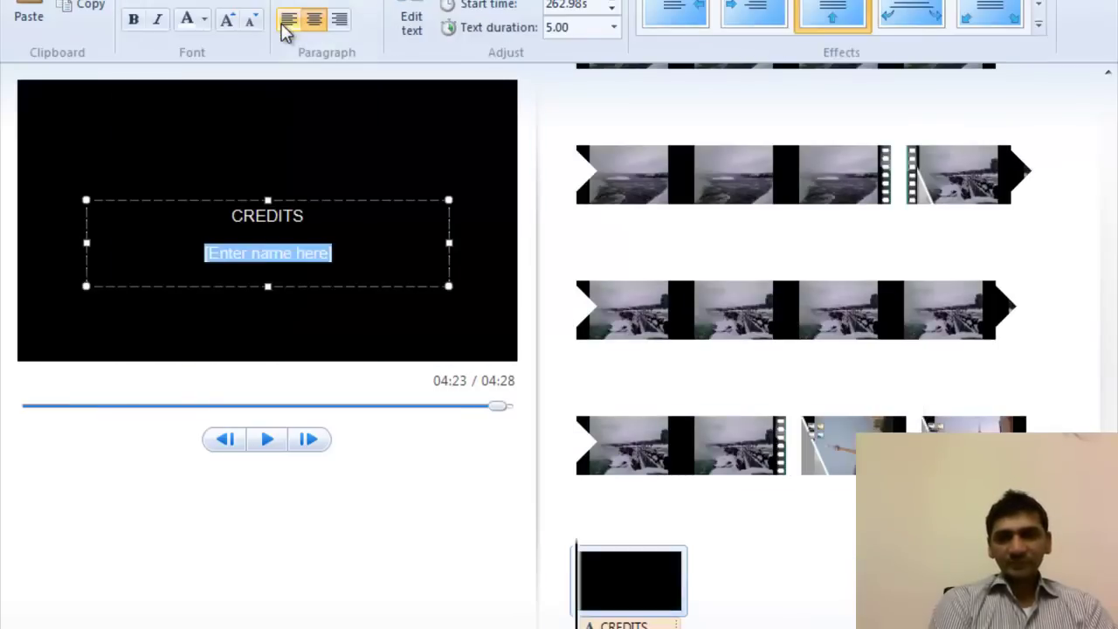
type("Th")
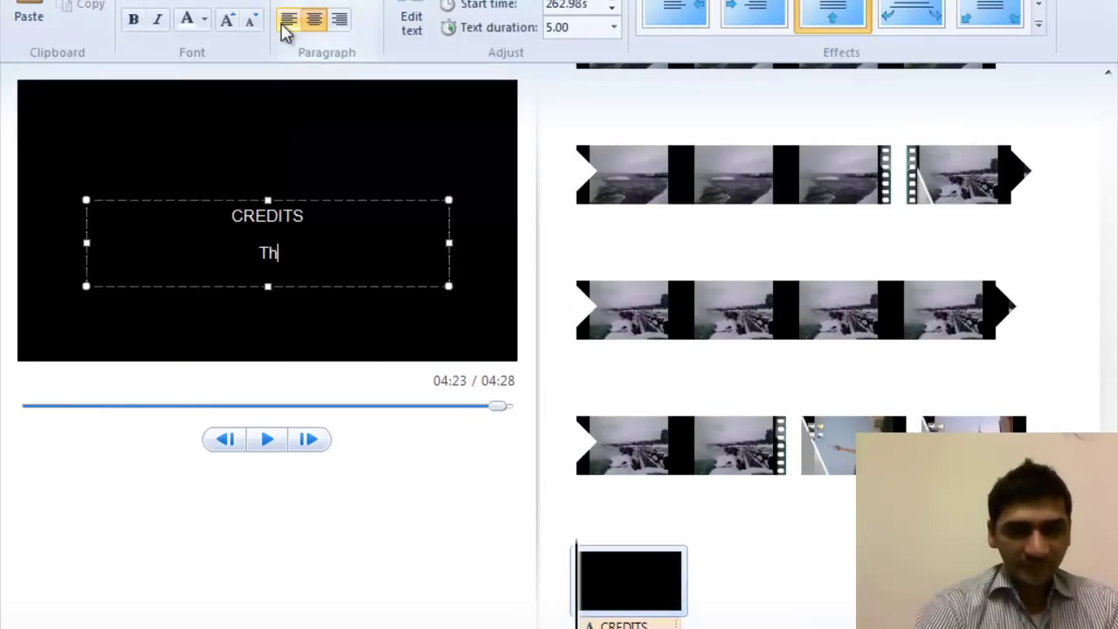
type("anks to my f")
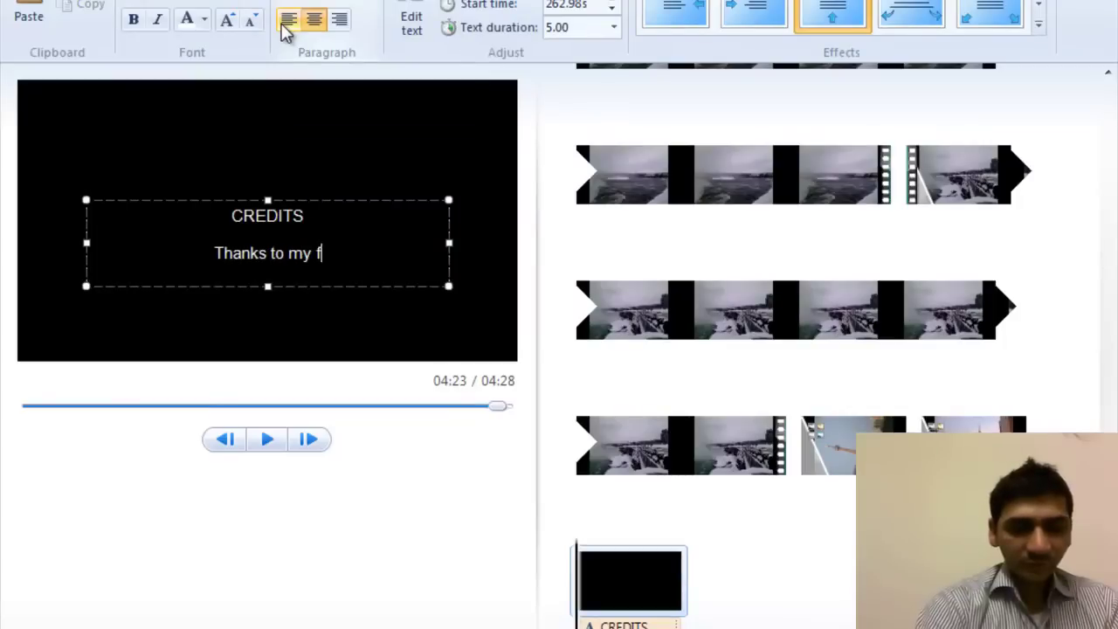
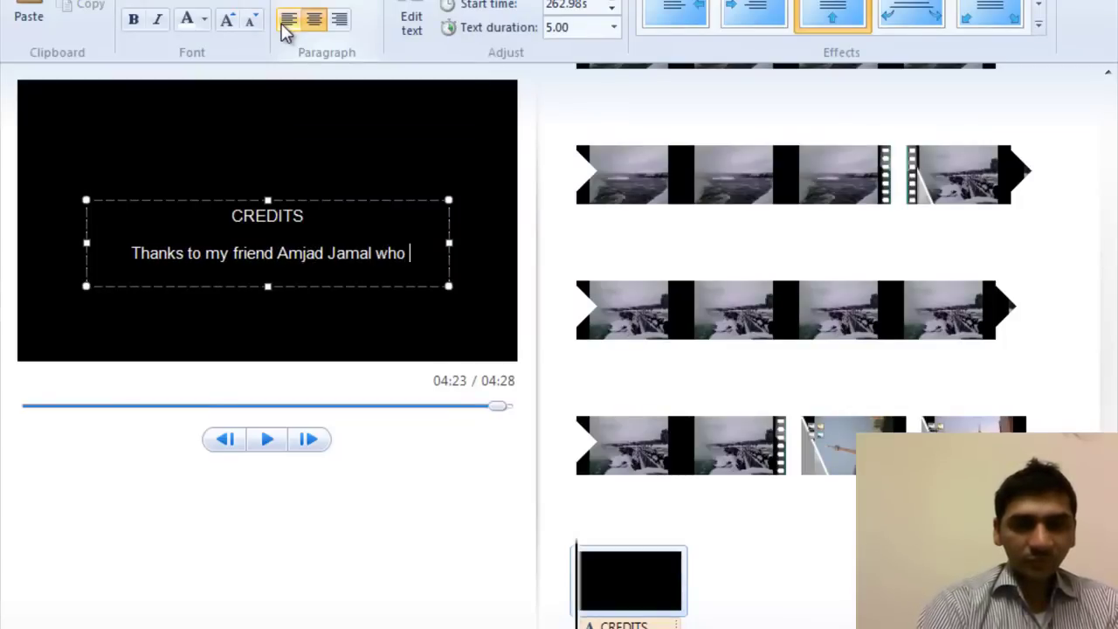
type("ma")
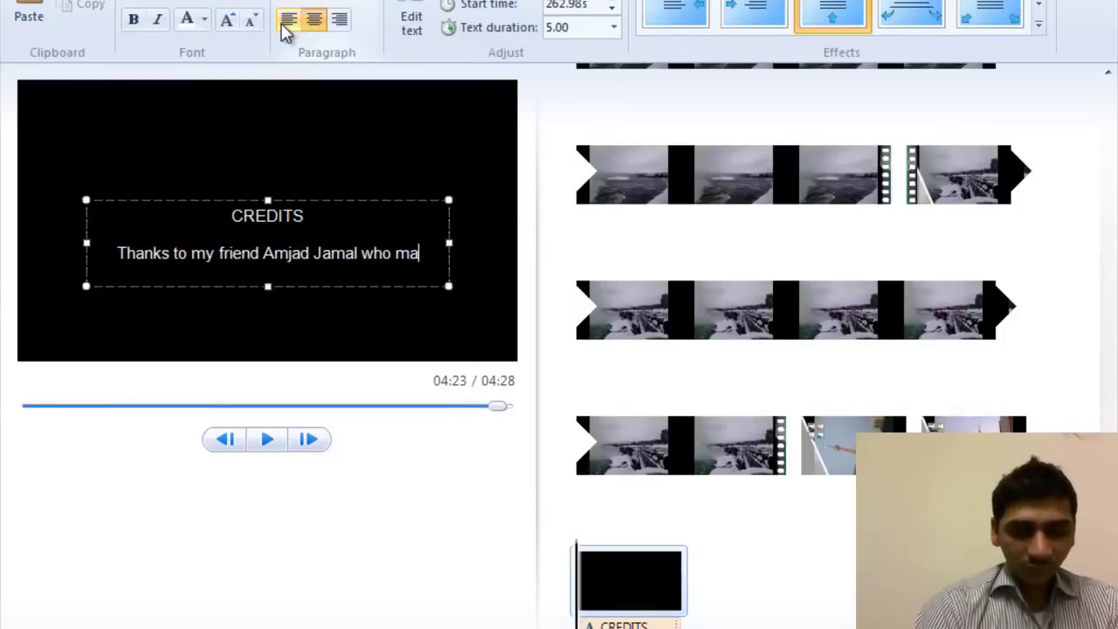
type("naged m")
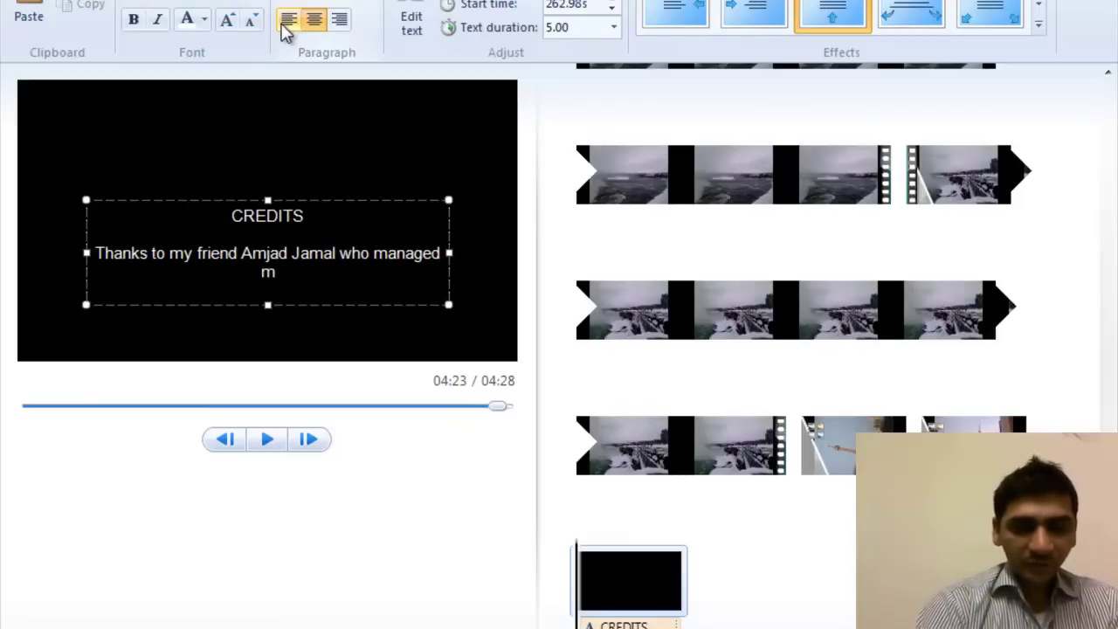
type("y visit to ")
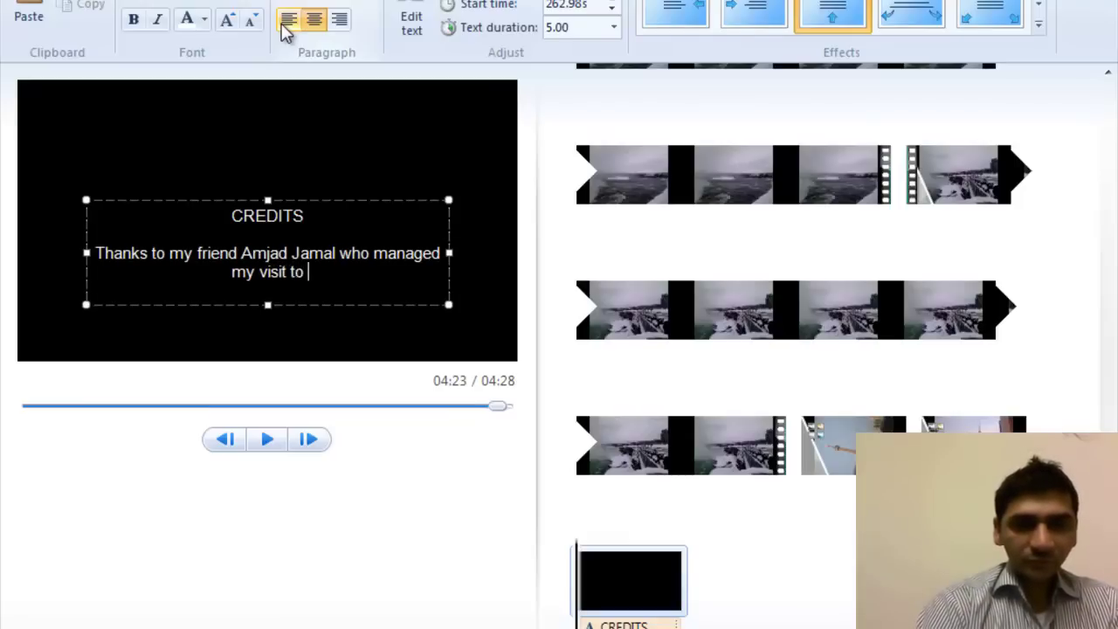
type("Naigar")
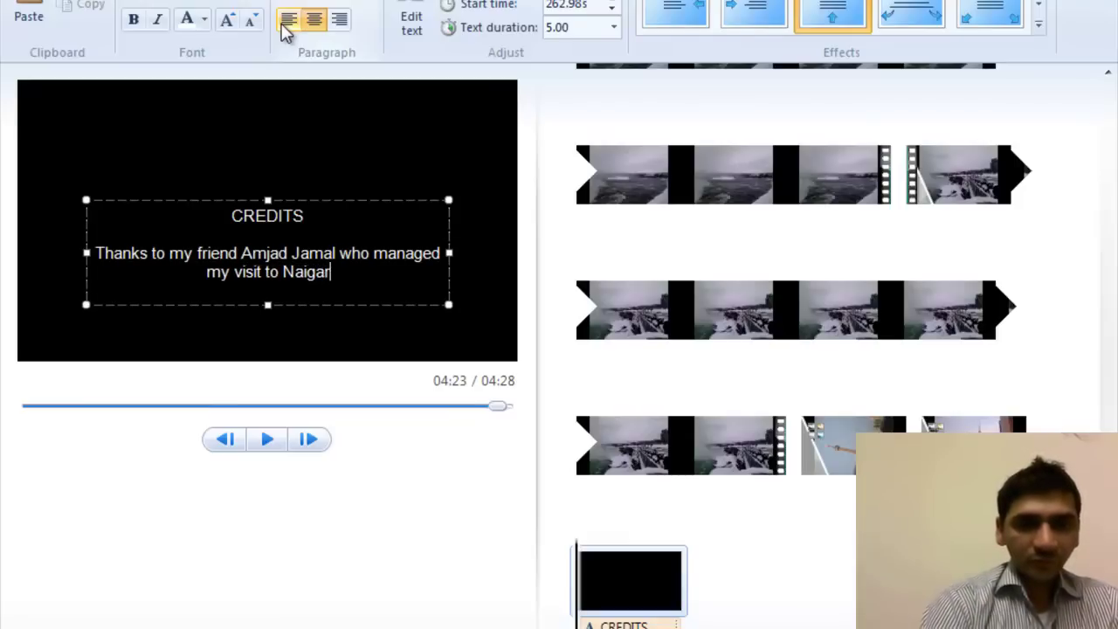
type("a falls")
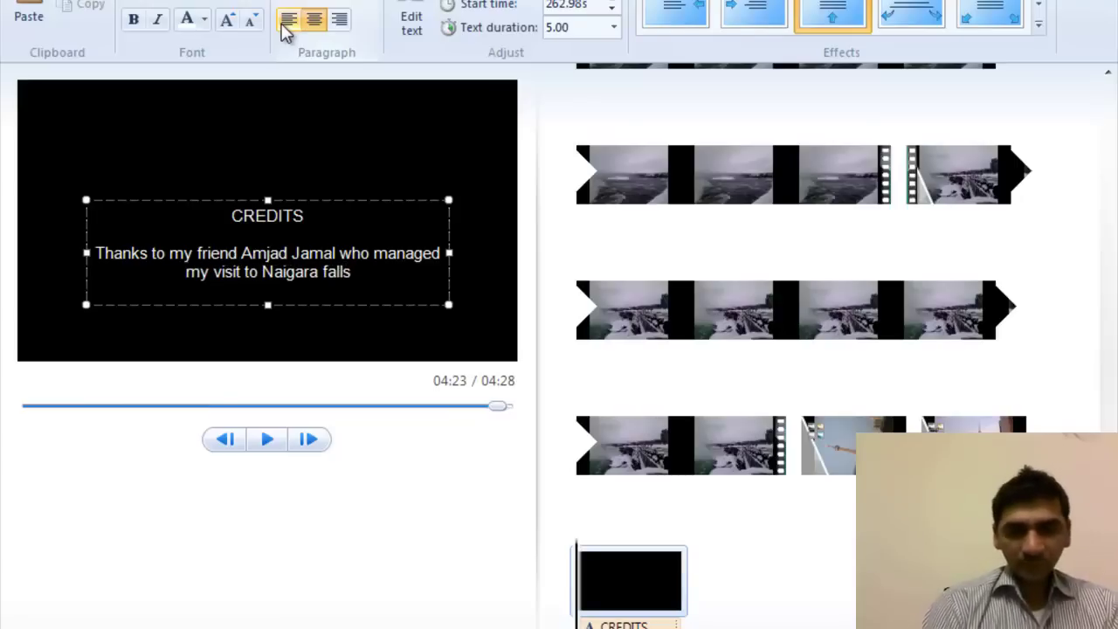
left_click(409, 482)
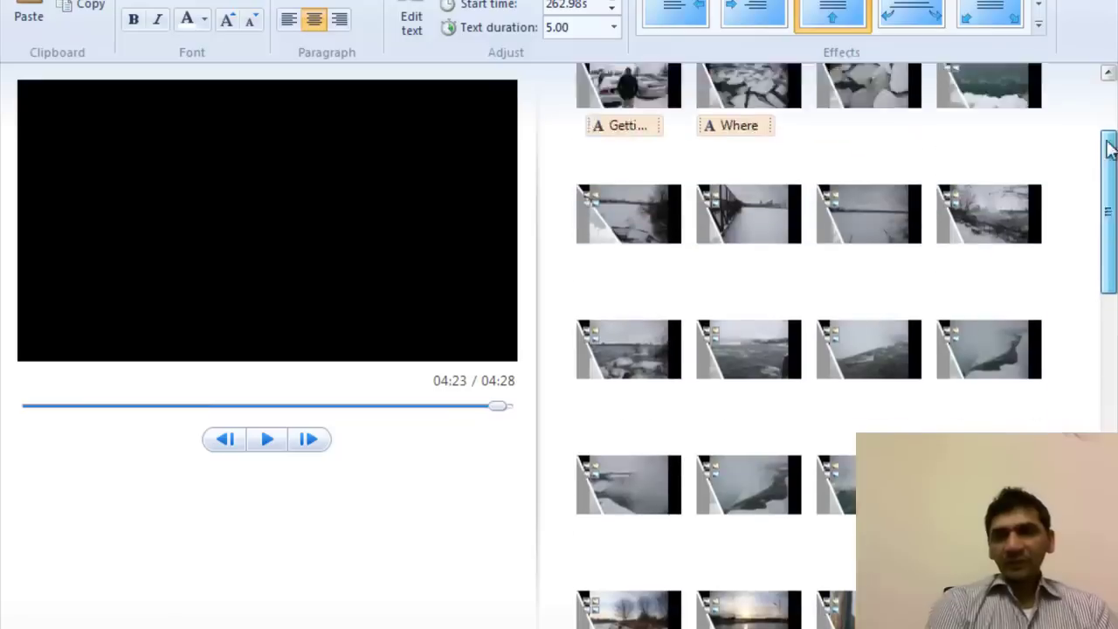
scroll(1107, 127, "up", 5)
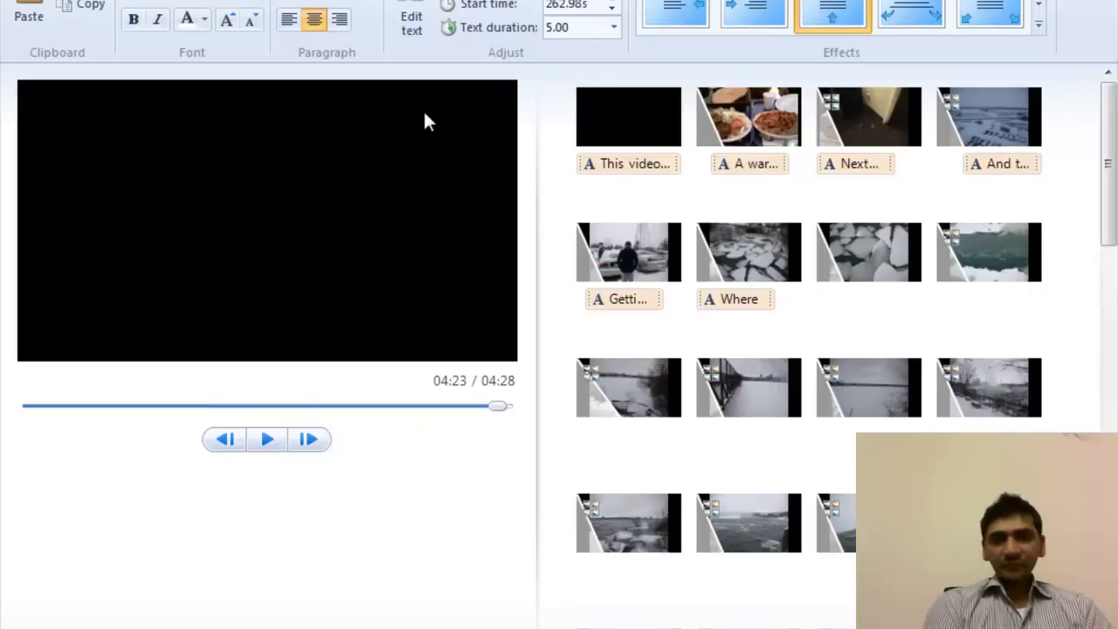
- Select the opening 'This video…' caption at the top of the storyboard and bring up the application menu
left_click(22, 2)
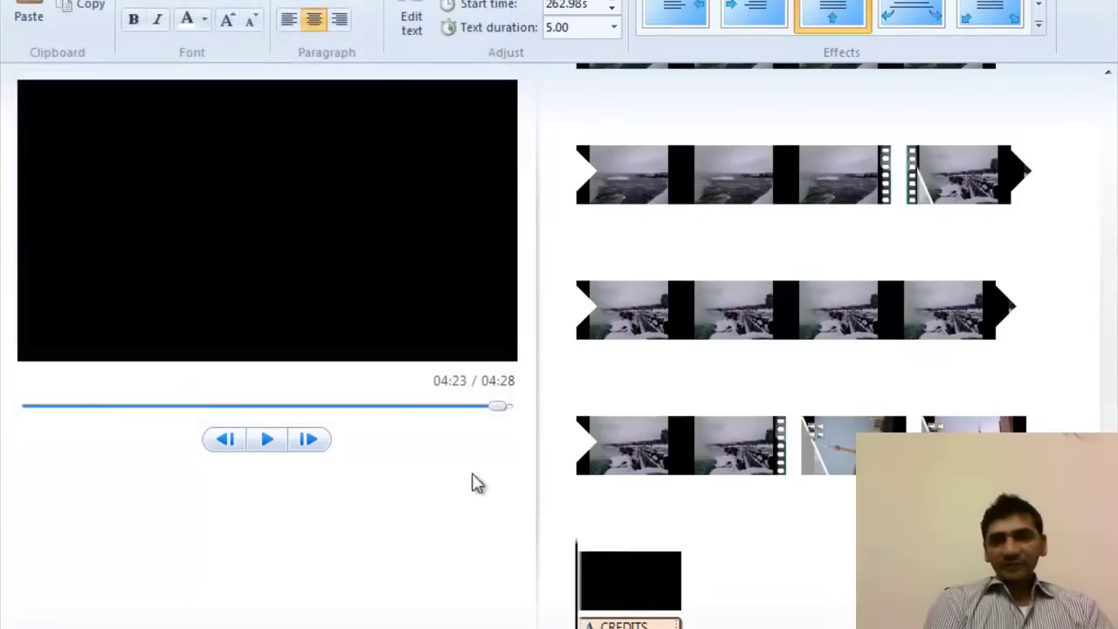
left_click_drag(1109, 611, 1105, 82)
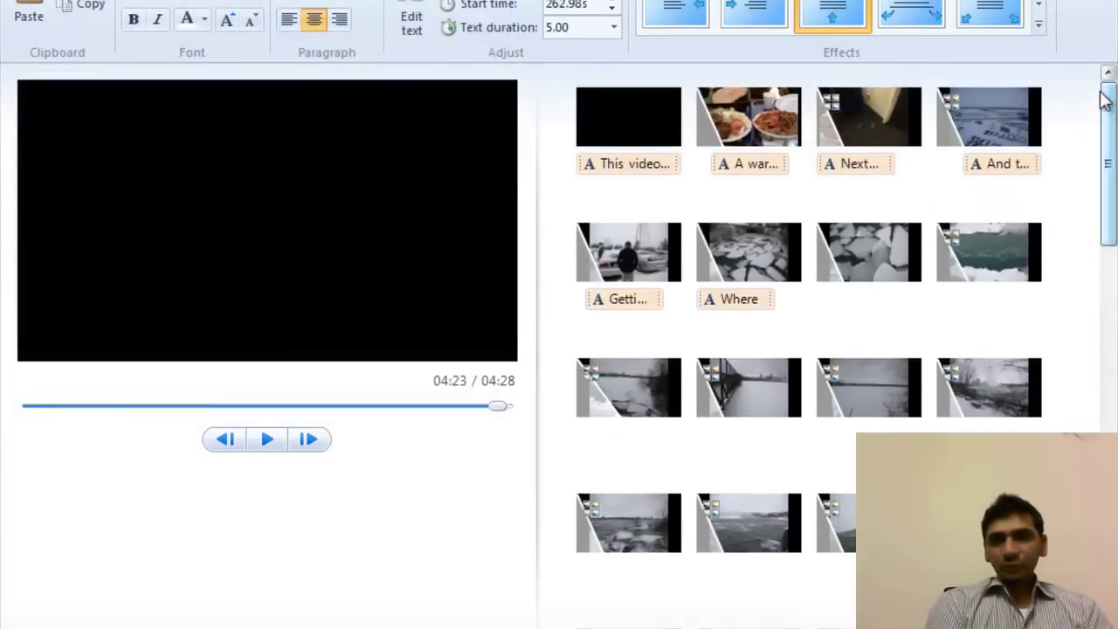
left_click(665, 168)
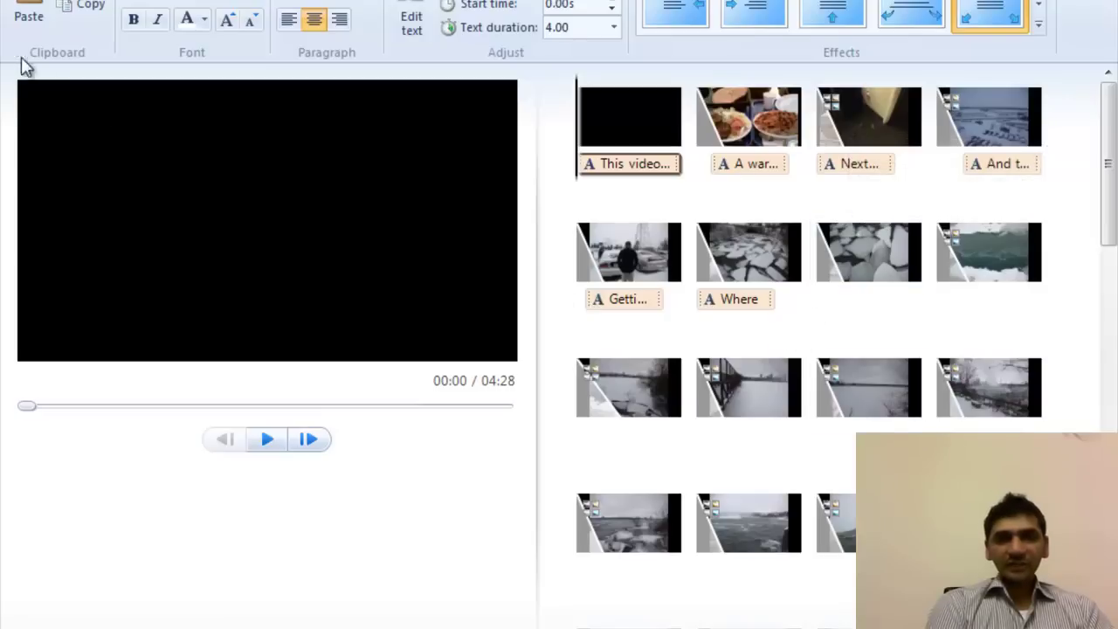
left_click(22, 7)
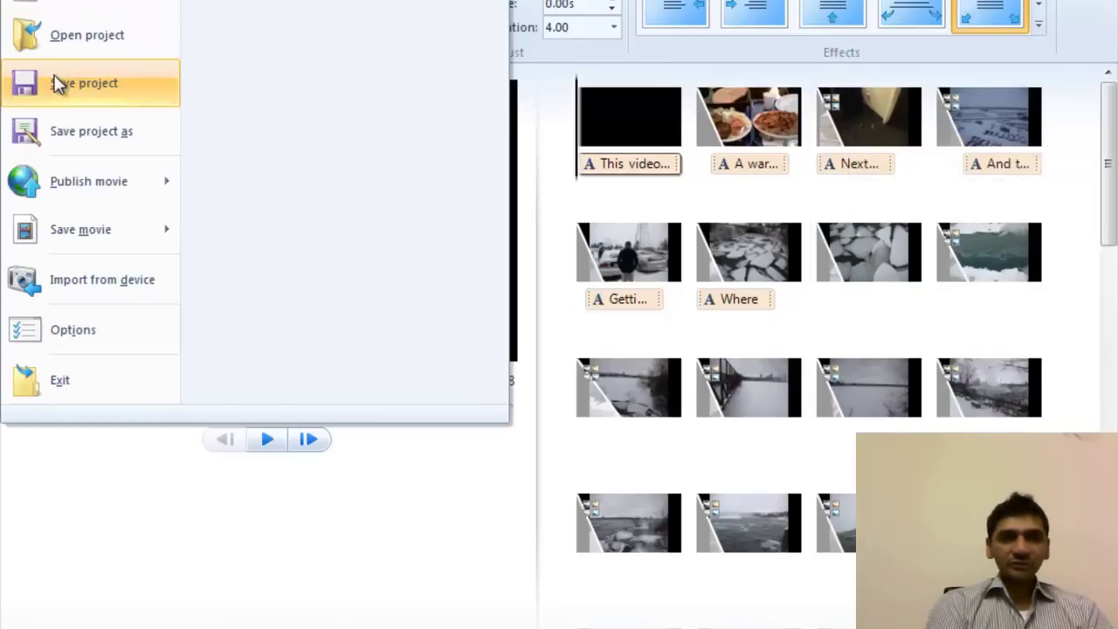
- Save the project as CanadaTripProject
left_click(55, 82)
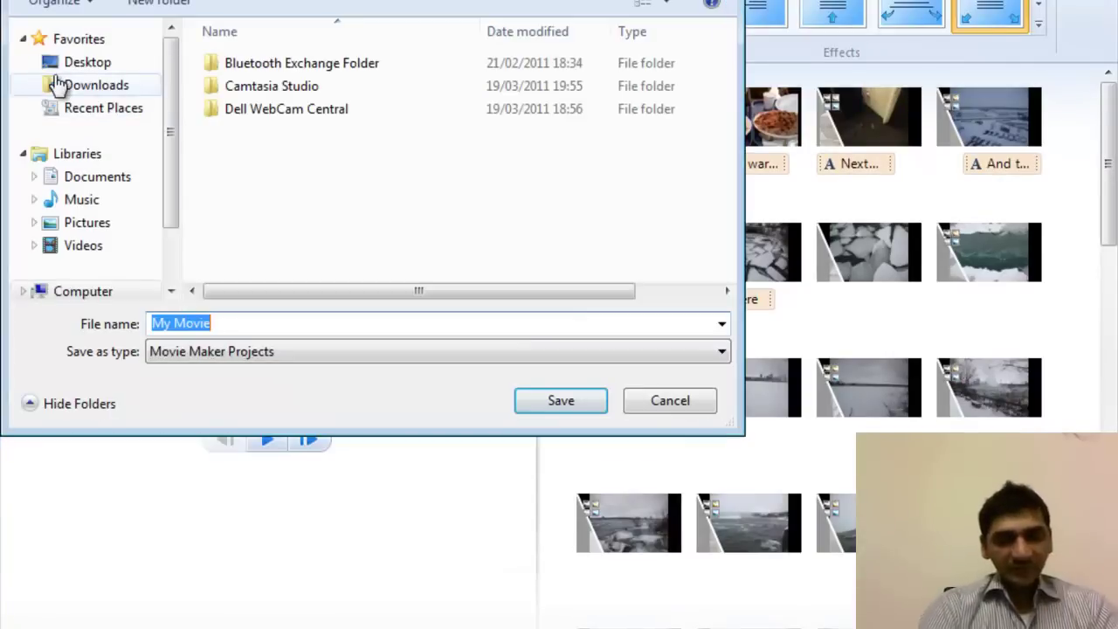
type("Can")
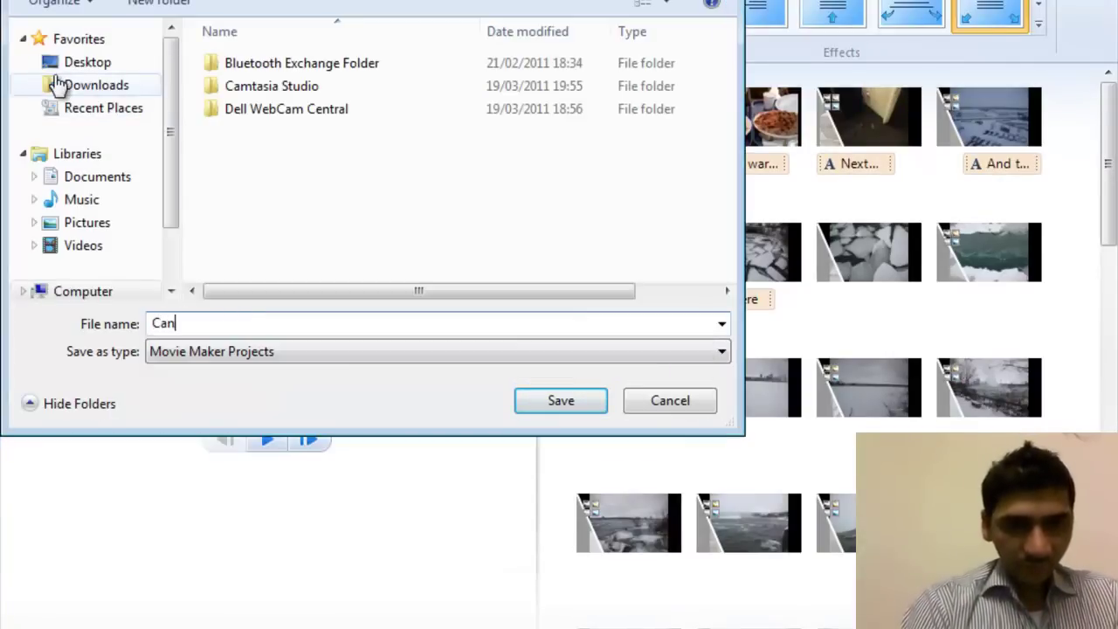
type("adaTrip")
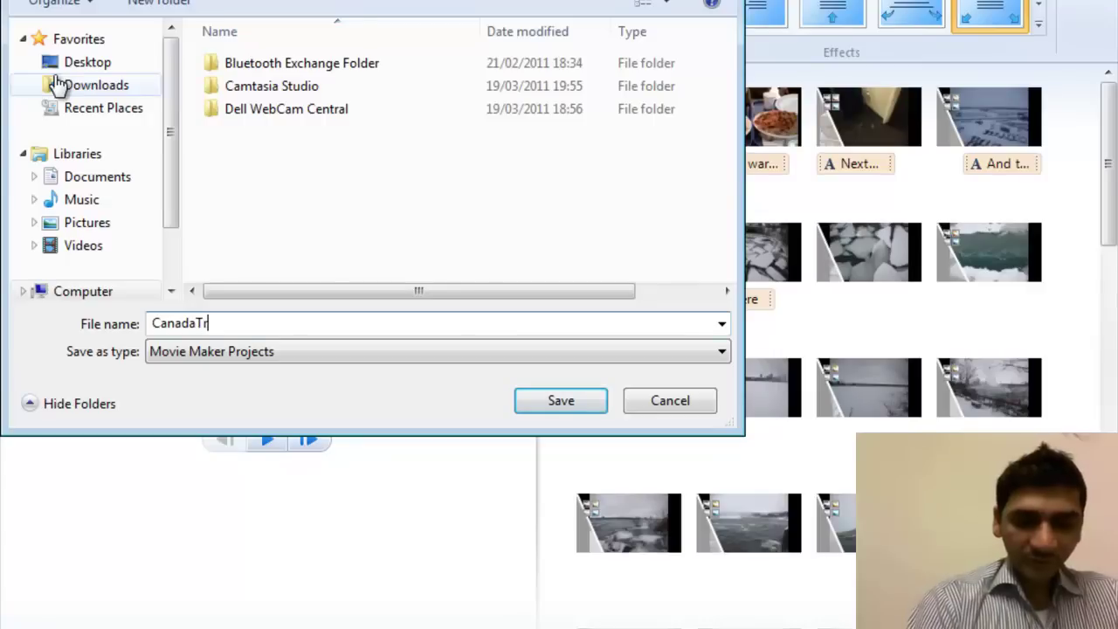
type("Project")
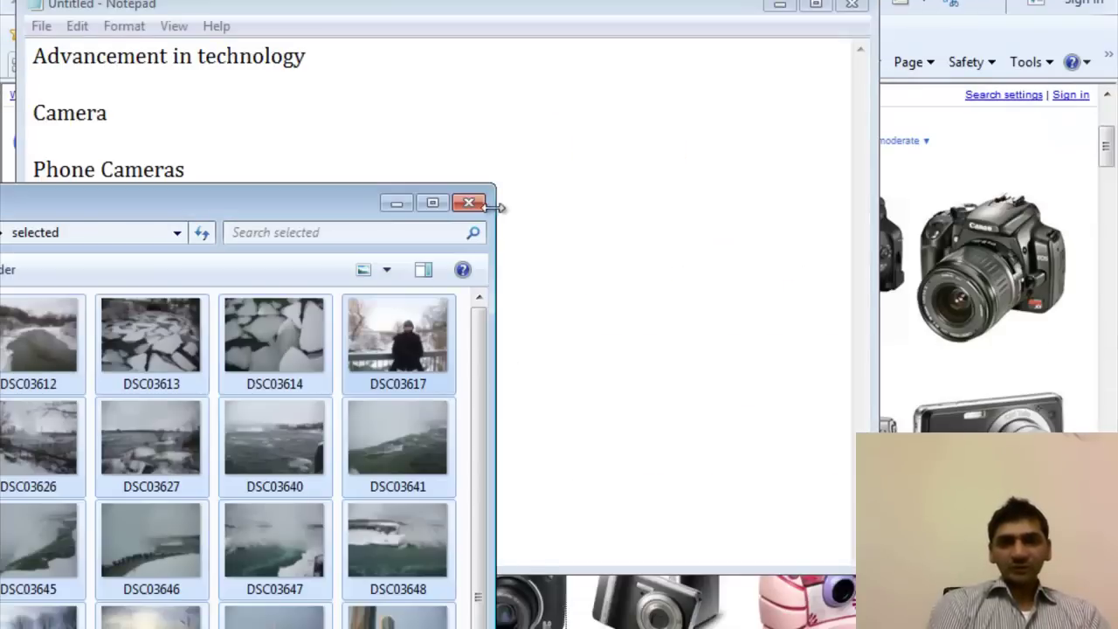
- Close the trip photos window and launch Windows Live Movie Maker via Start search 'mov'
left_click(473, 202)
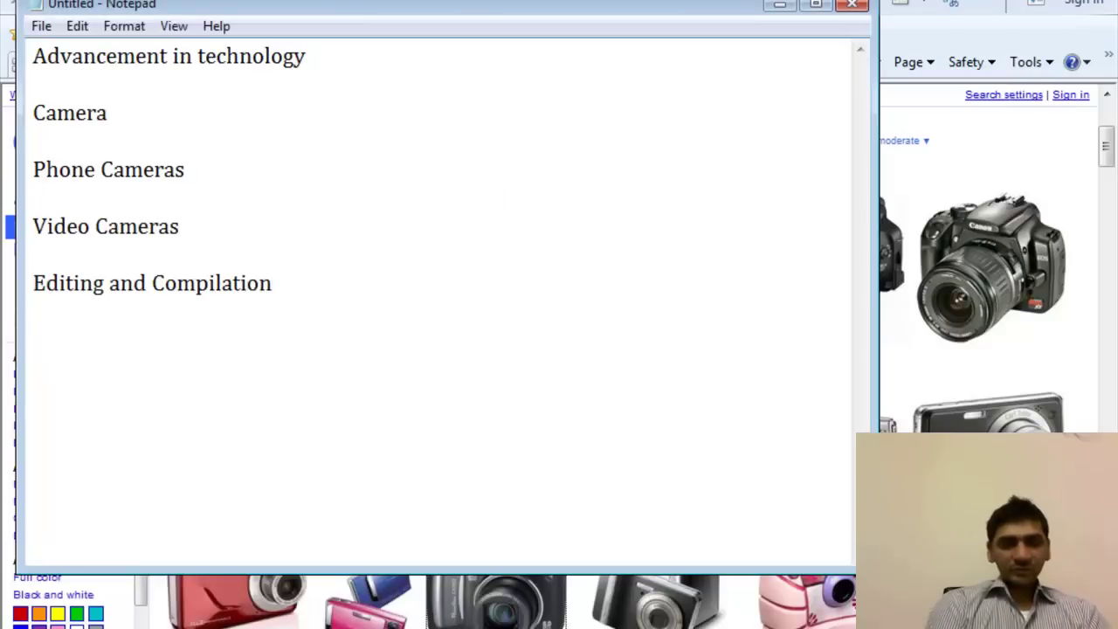
key("super")
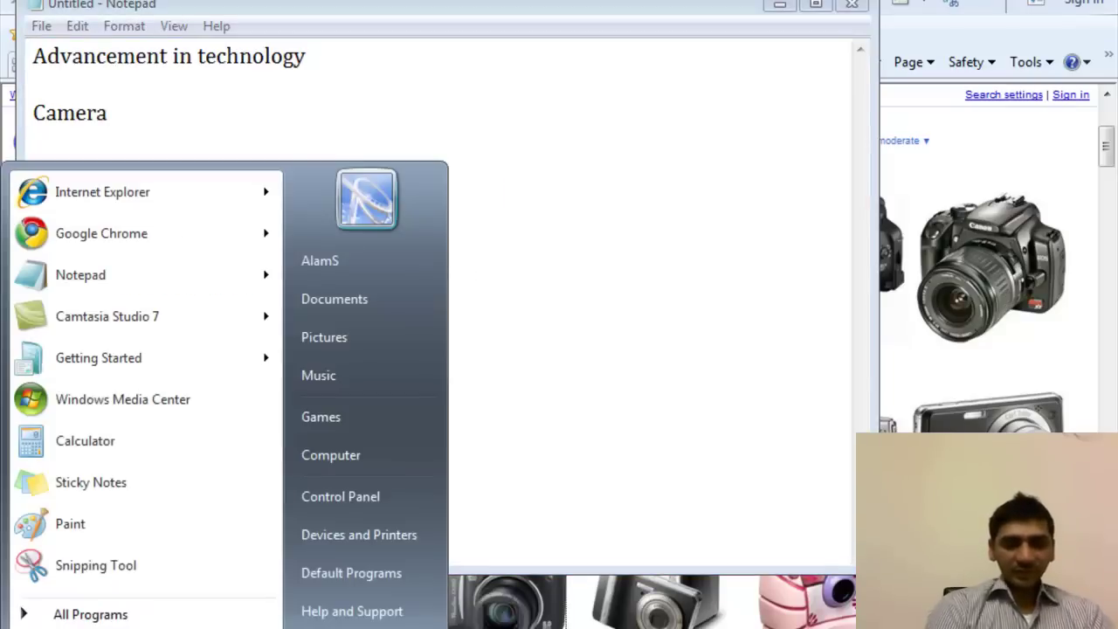
type("mov")
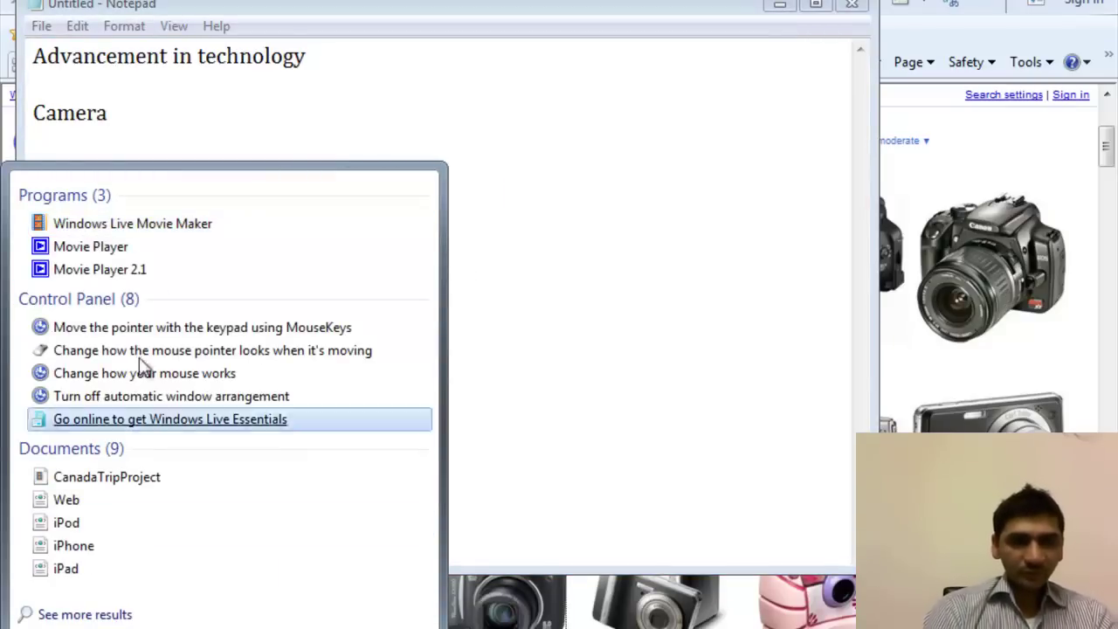
left_click(182, 226)
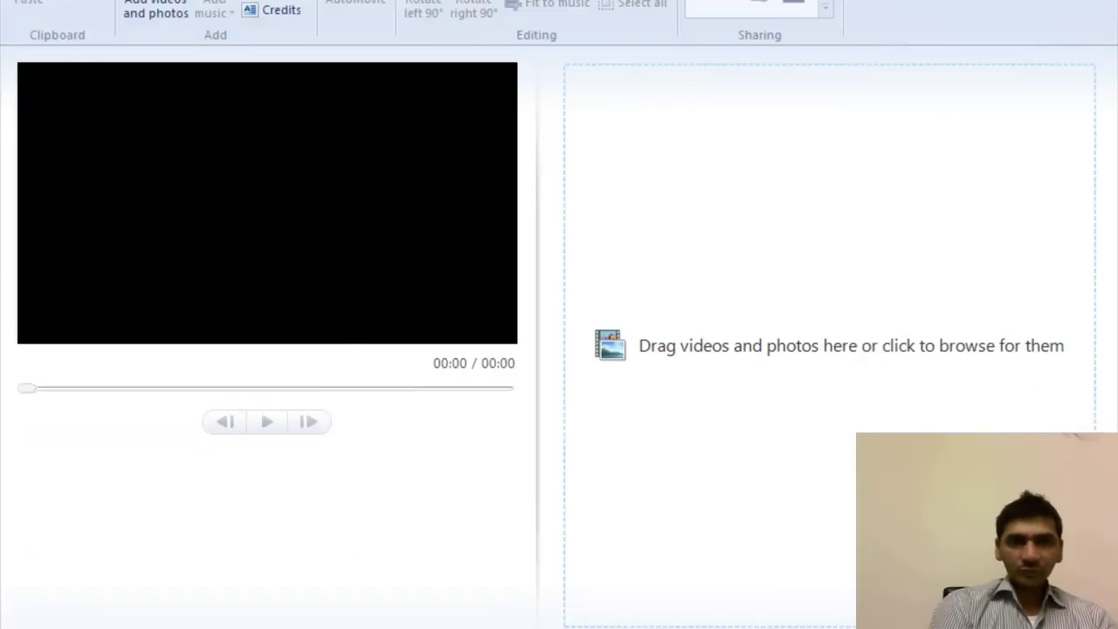
- Open the saved CanadaTripProject project file
key("alt+f")
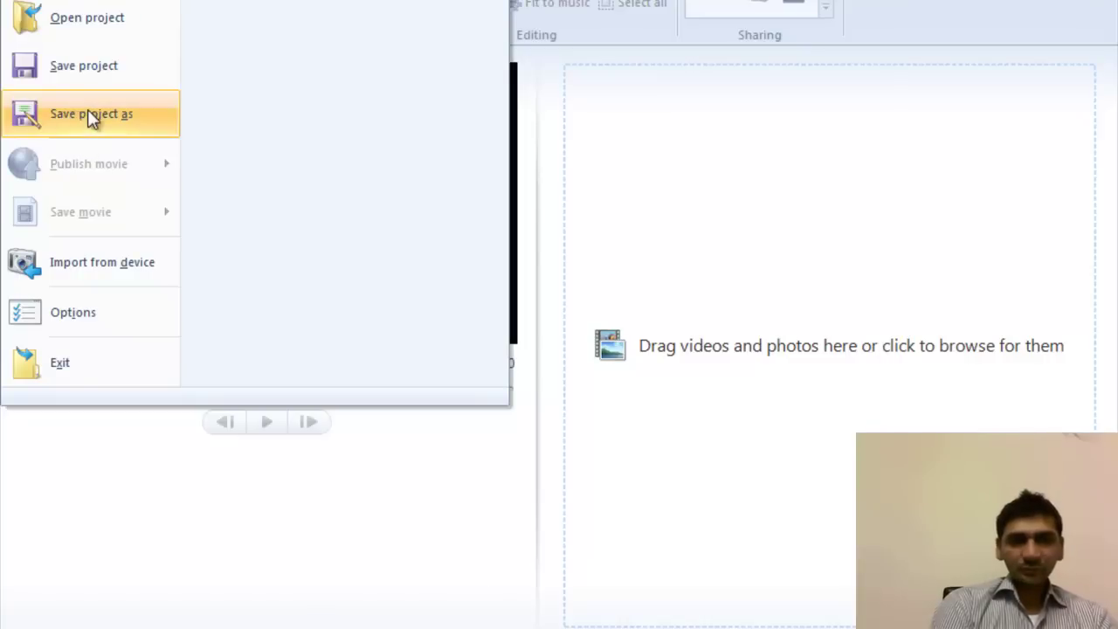
key("Escape")
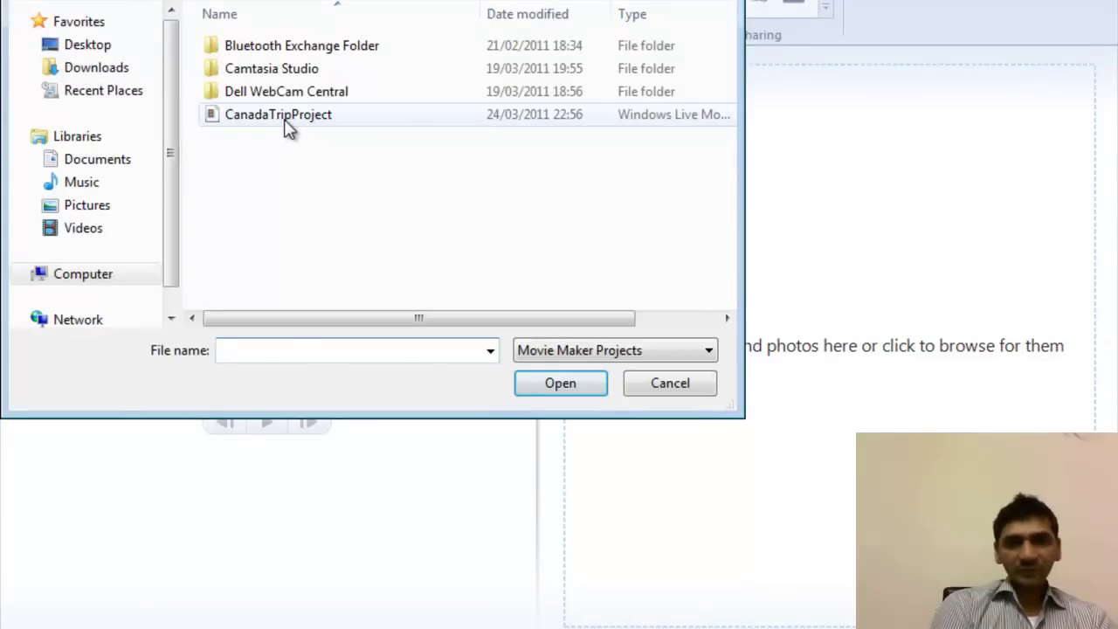
left_click(287, 123)
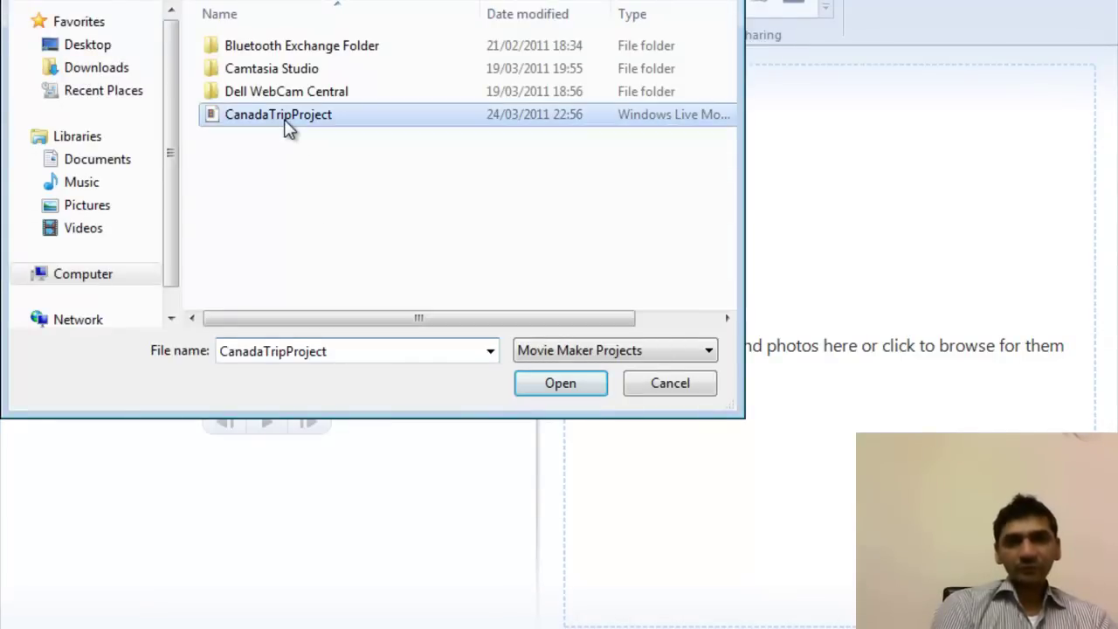
double_click(288, 127)
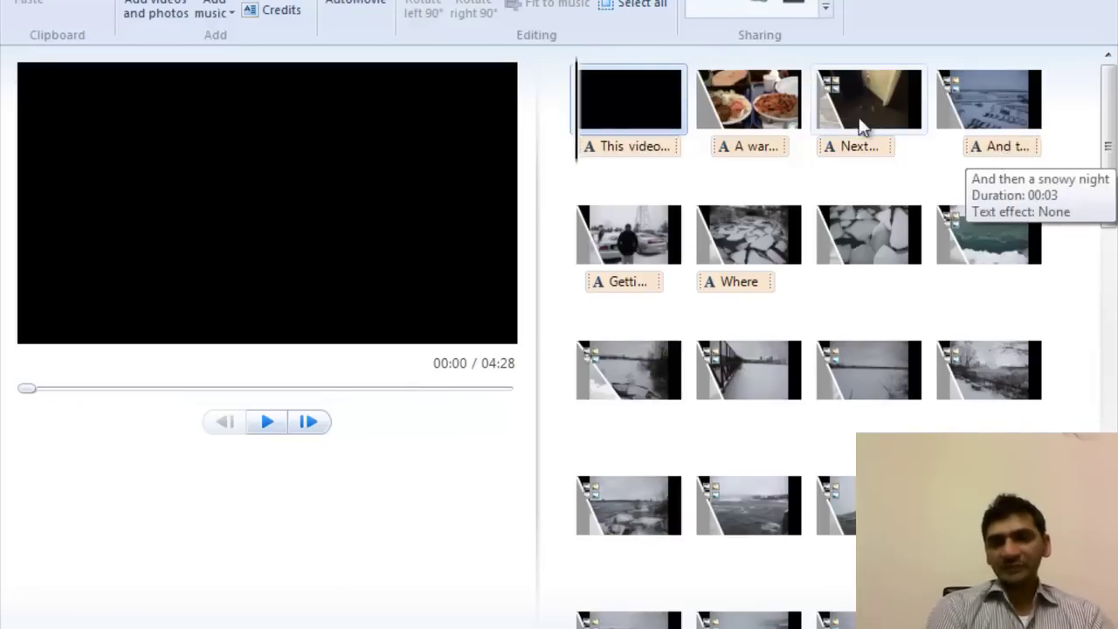
scroll(1080, 150, "down", 10)
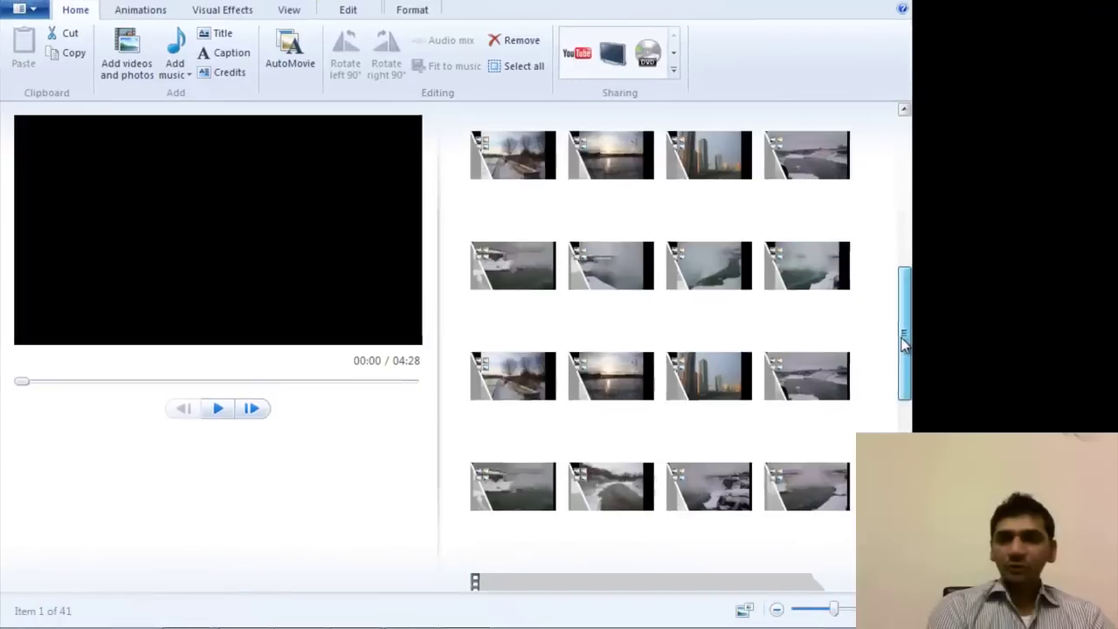
scroll(646, 350, "up", 10)
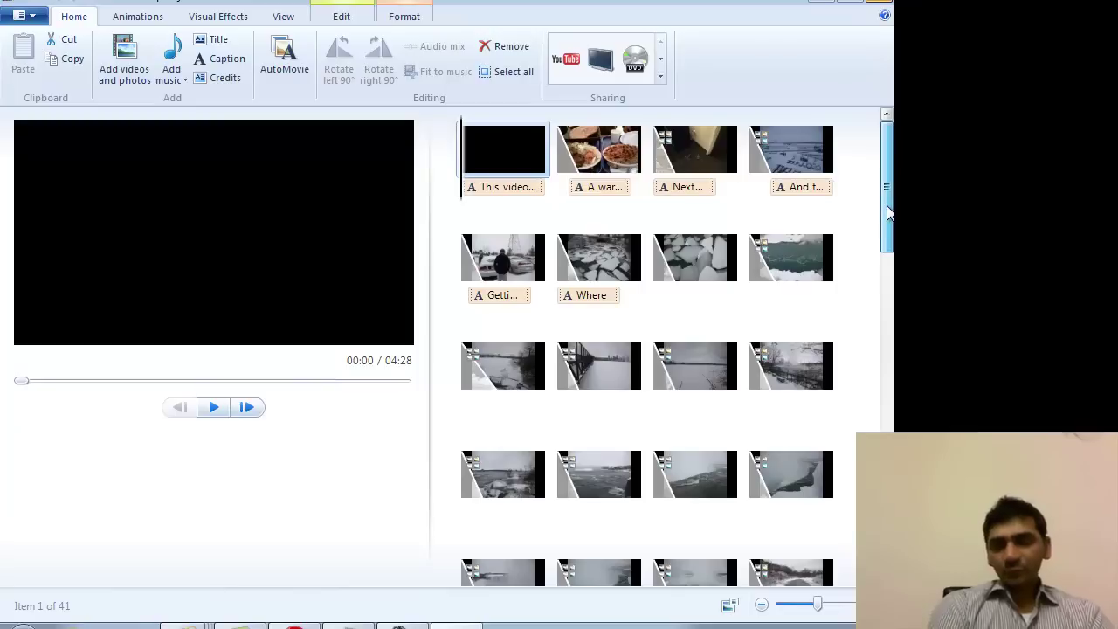
mouse_move(885, 212)
left_mouse_down()
mouse_move(885, 245)
mouse_move(886, 215)
left_mouse_up()
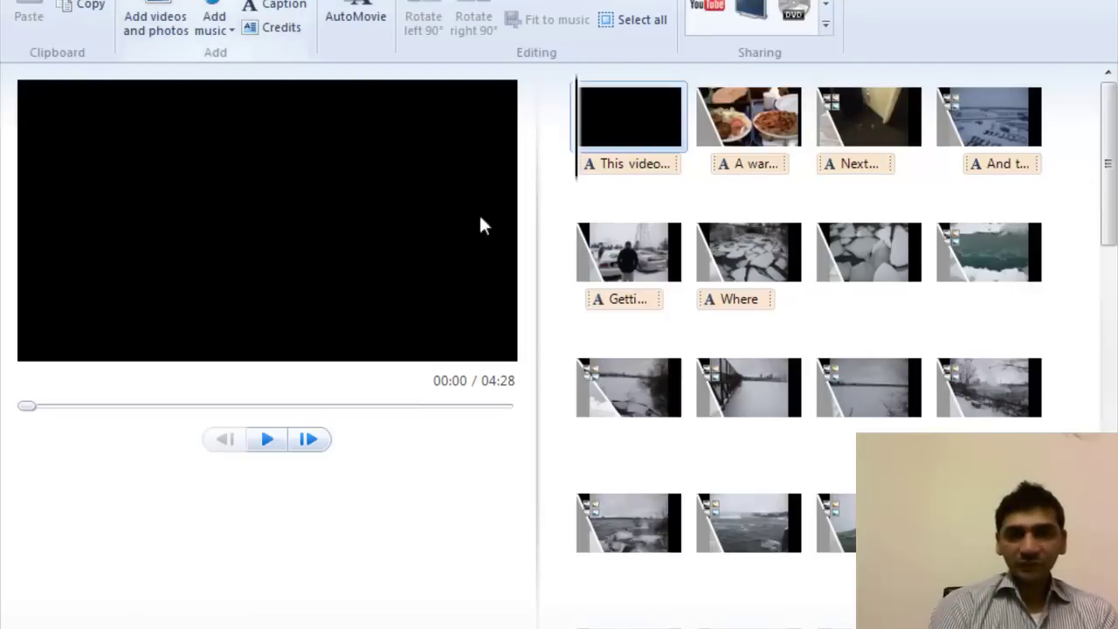
key("alt+f")
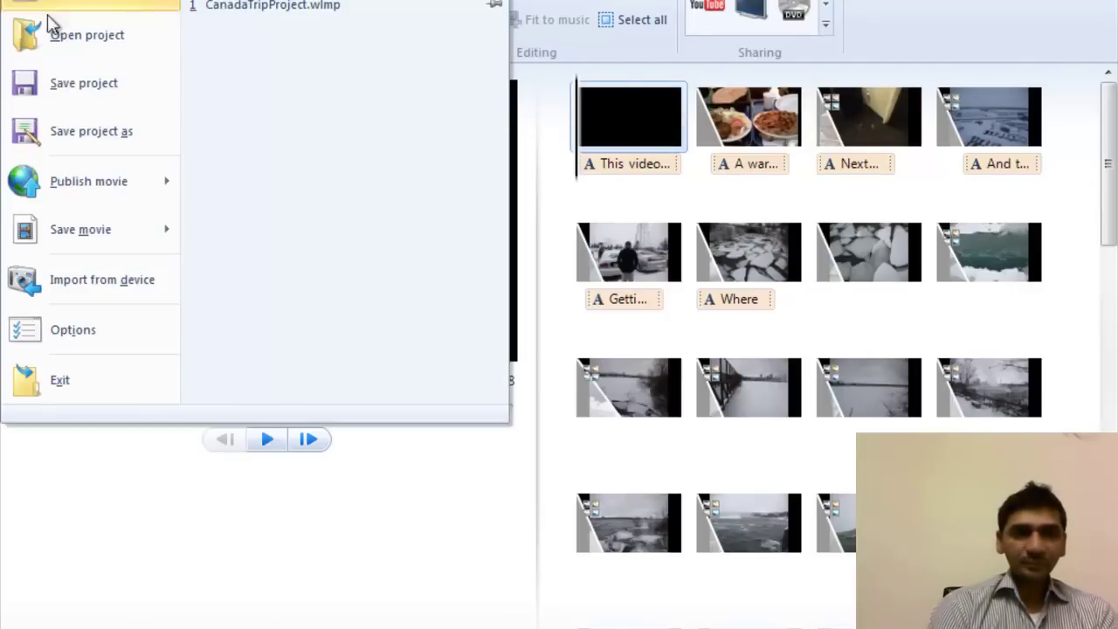
- Move the frozen-river bridge clip one place later in the third row and save the project
left_click(71, 94)
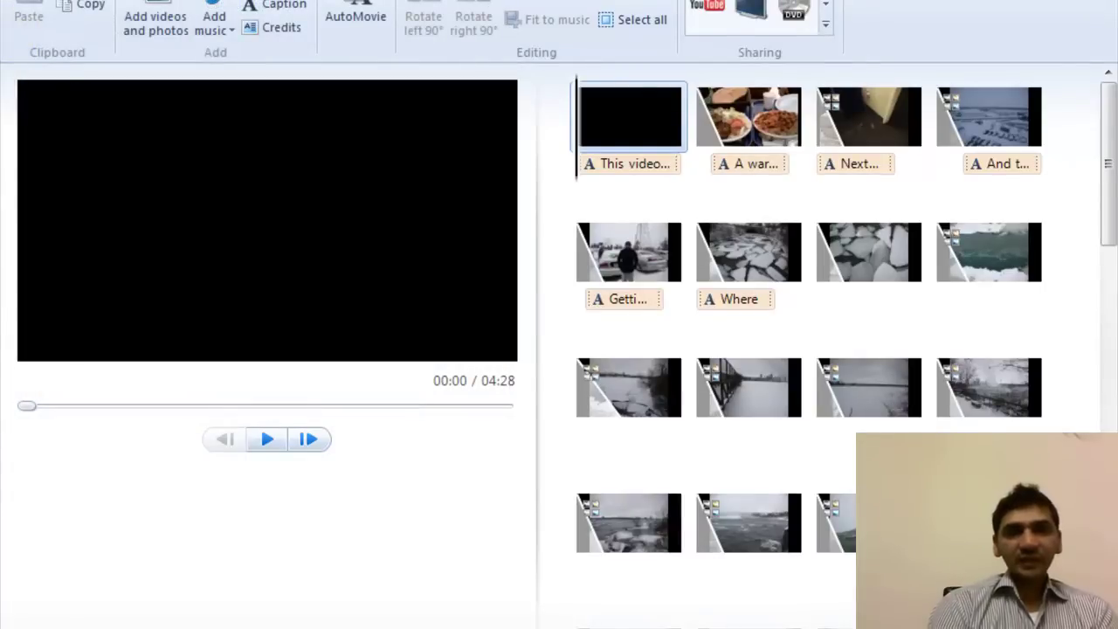
key("alt+f")
left_click(838, 392)
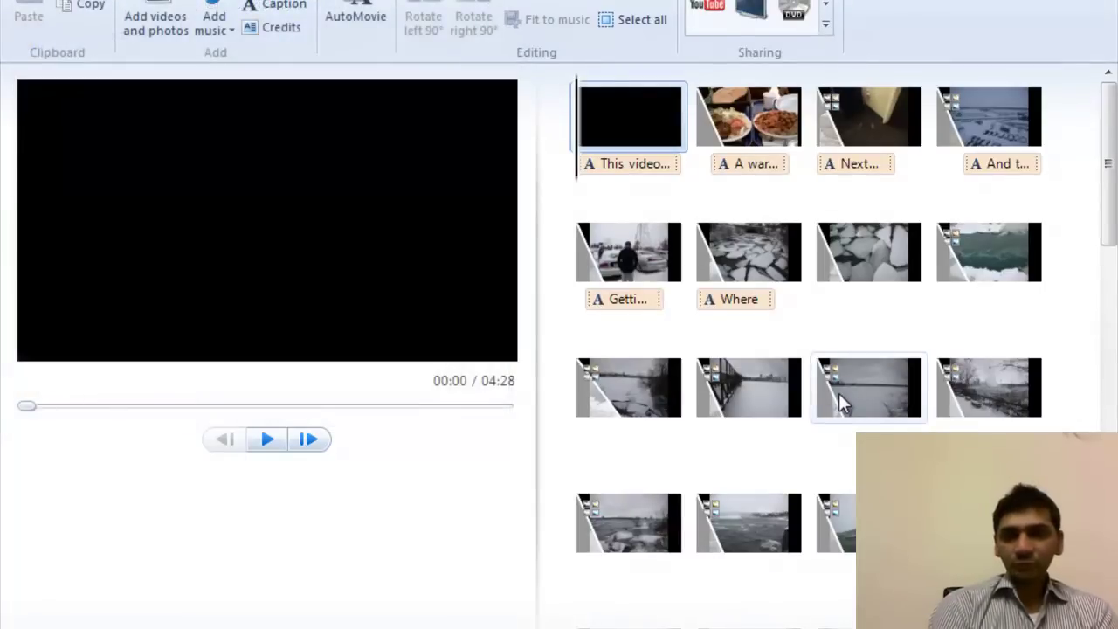
left_click_drag(776, 387, 889, 417)
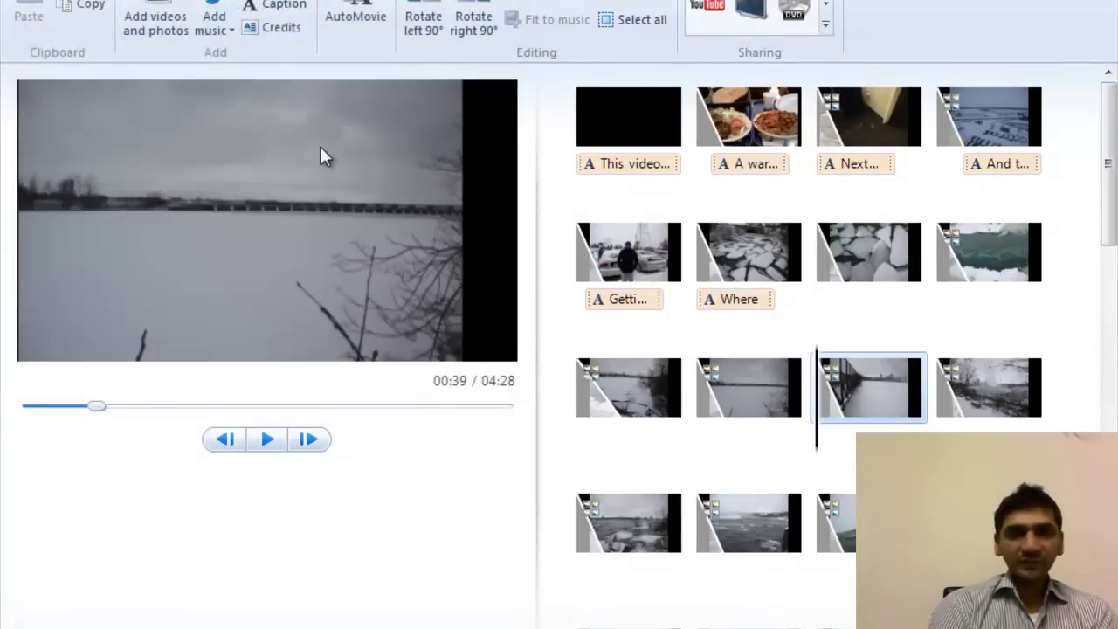
key("alt+f")
left_click(70, 90)
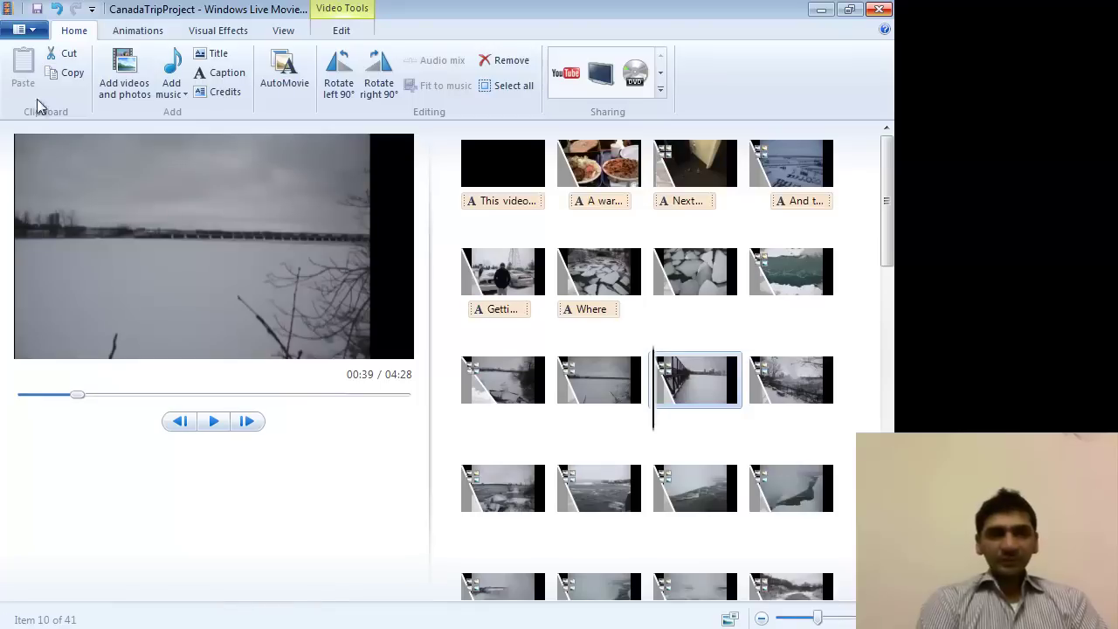
- Check the Save movie settings, dismiss them, and rewind the preview toward the start
left_click(24, 31)
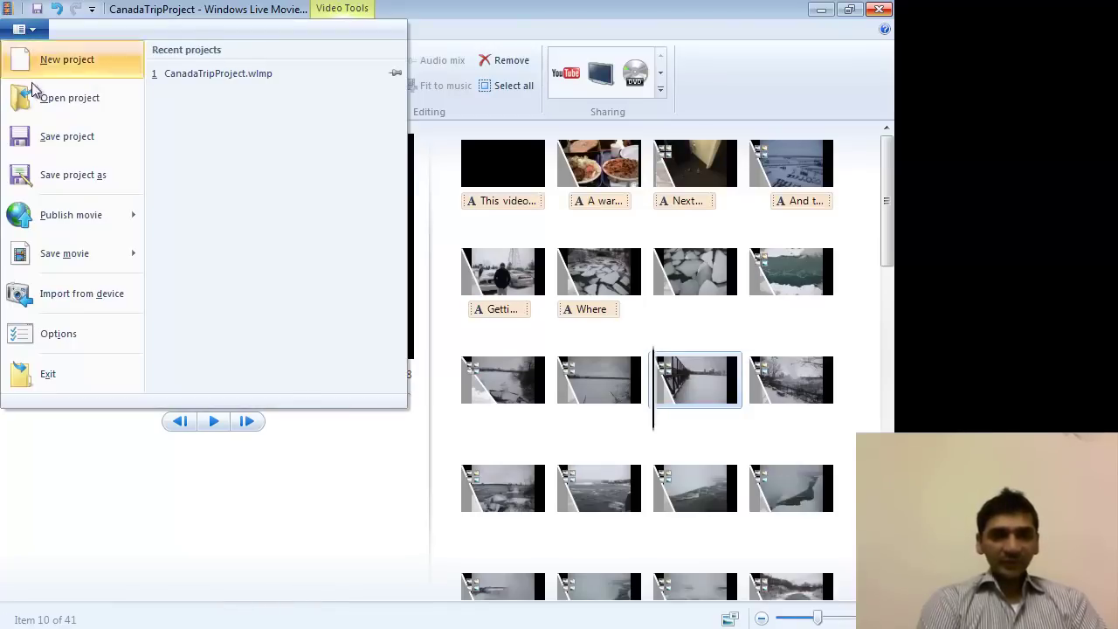
mouse_move(63, 251)
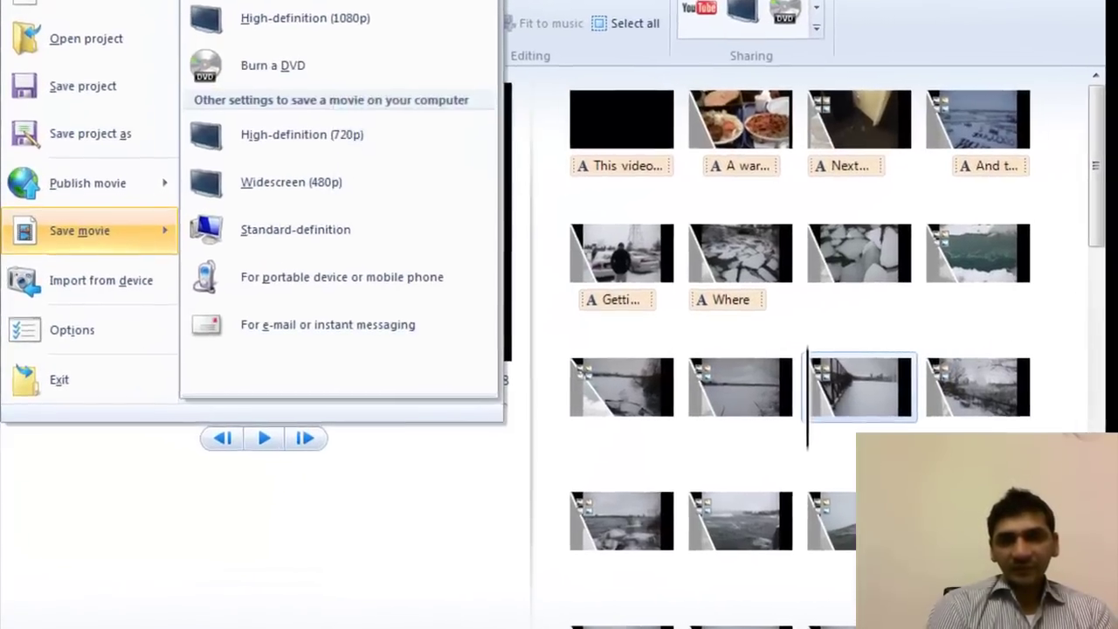
key("Escape")
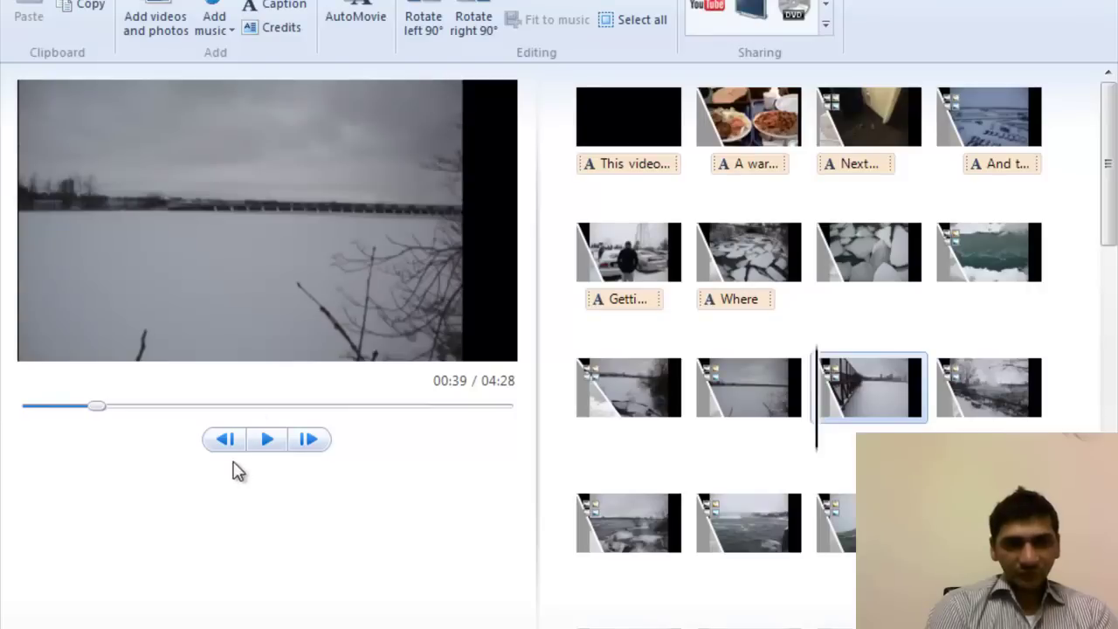
left_click_drag(99, 407, 34, 411)
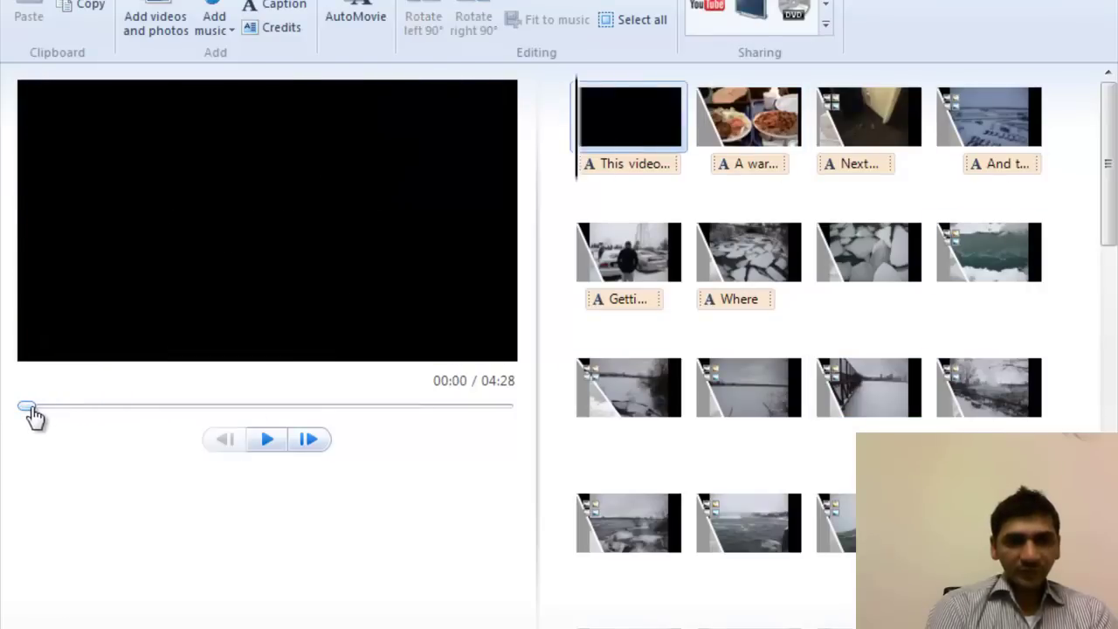
- Play the movie from the beginning, then jump to the waterfall clip and play it briefly
left_click(267, 440)
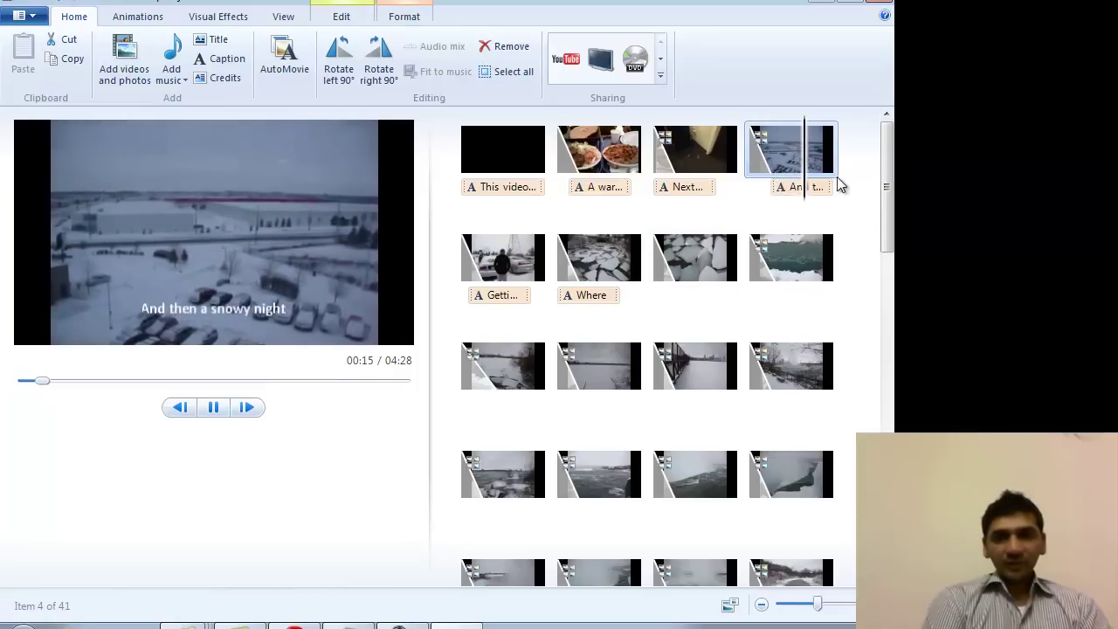
key("space")
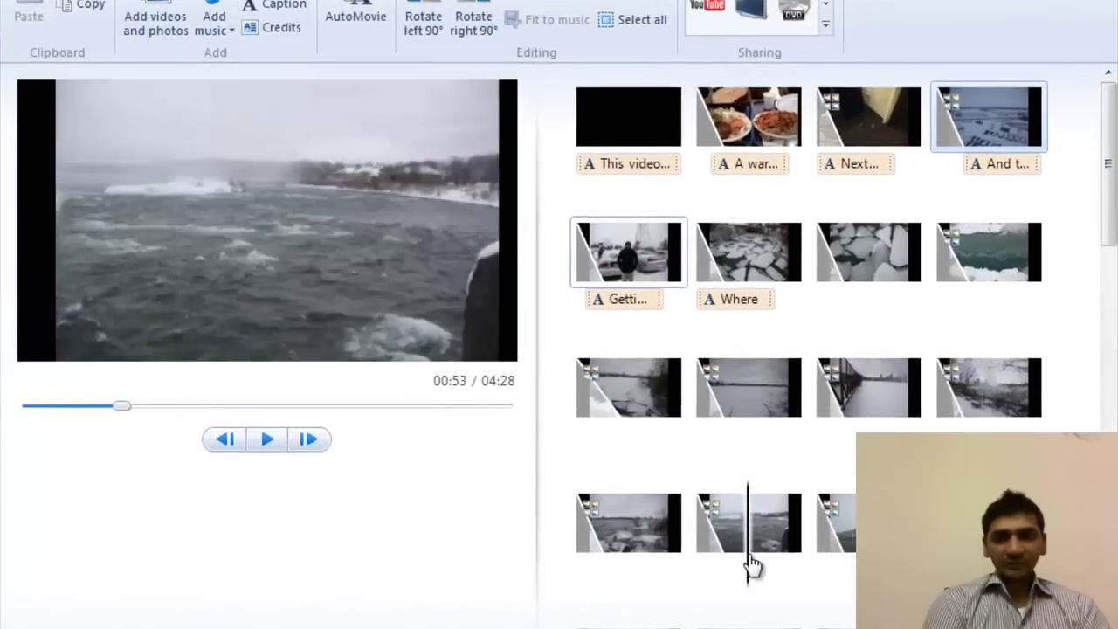
left_click(734, 620)
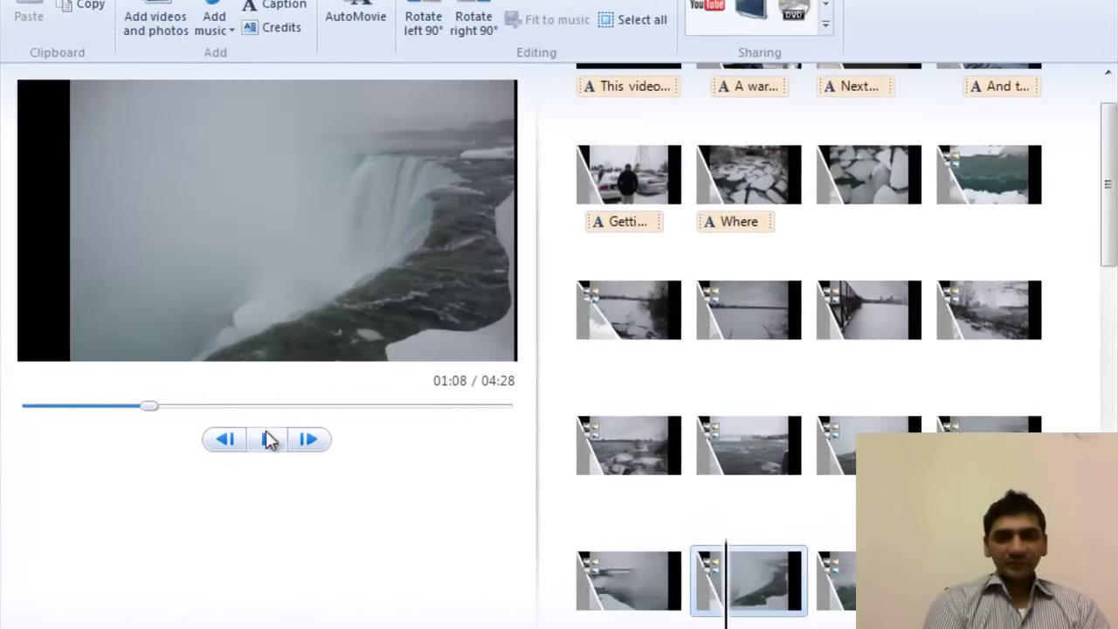
left_click(269, 439)
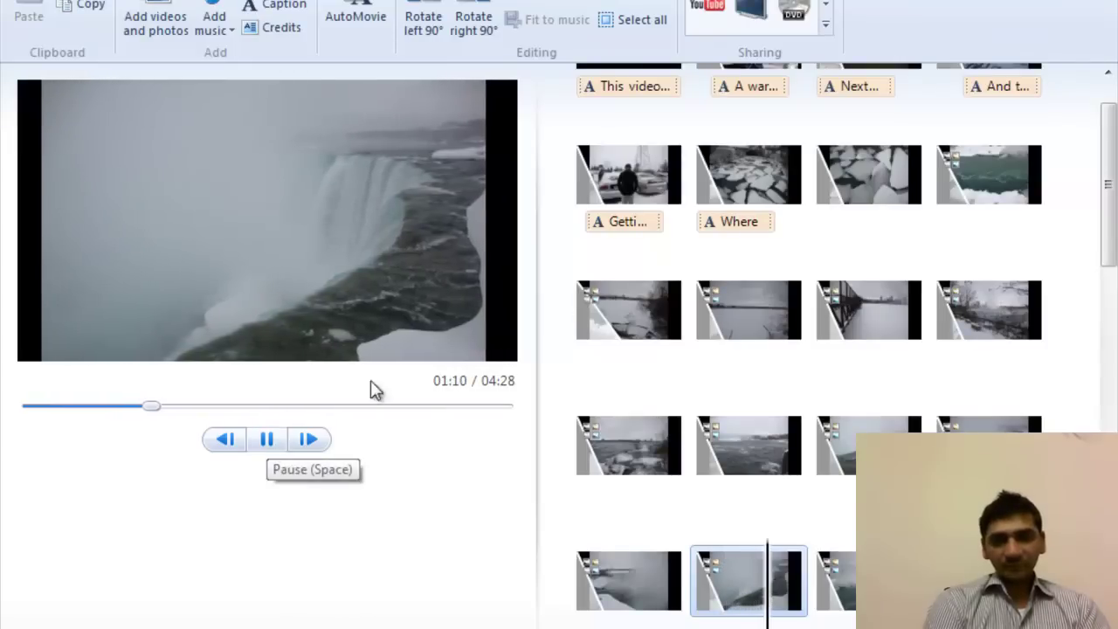
left_click_drag(1109, 144, 1100, 288)
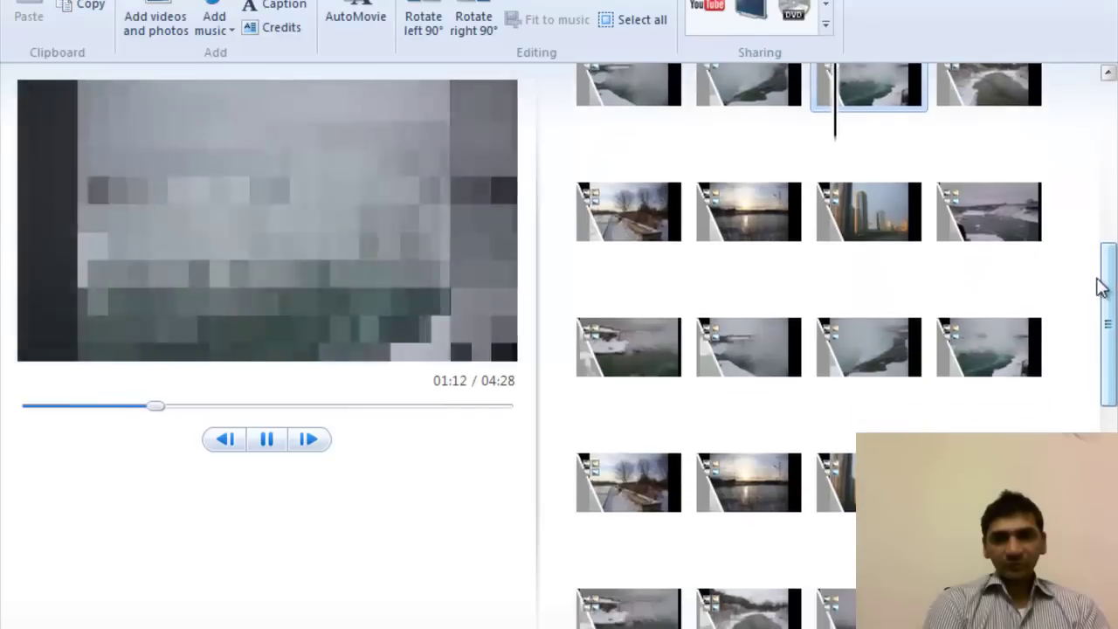
left_click(267, 439)
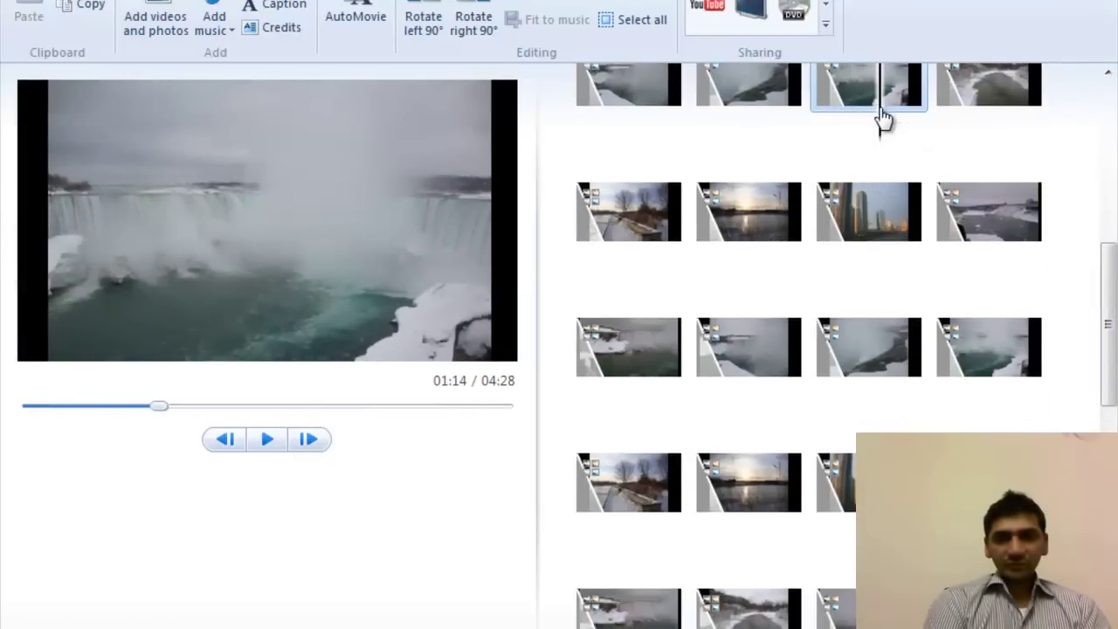
- Play the split waterfall clip until 02:31, then select the opening title clip
left_click_drag(880, 117, 844, 618)
left_click_drag(1109, 304, 1107, 428)
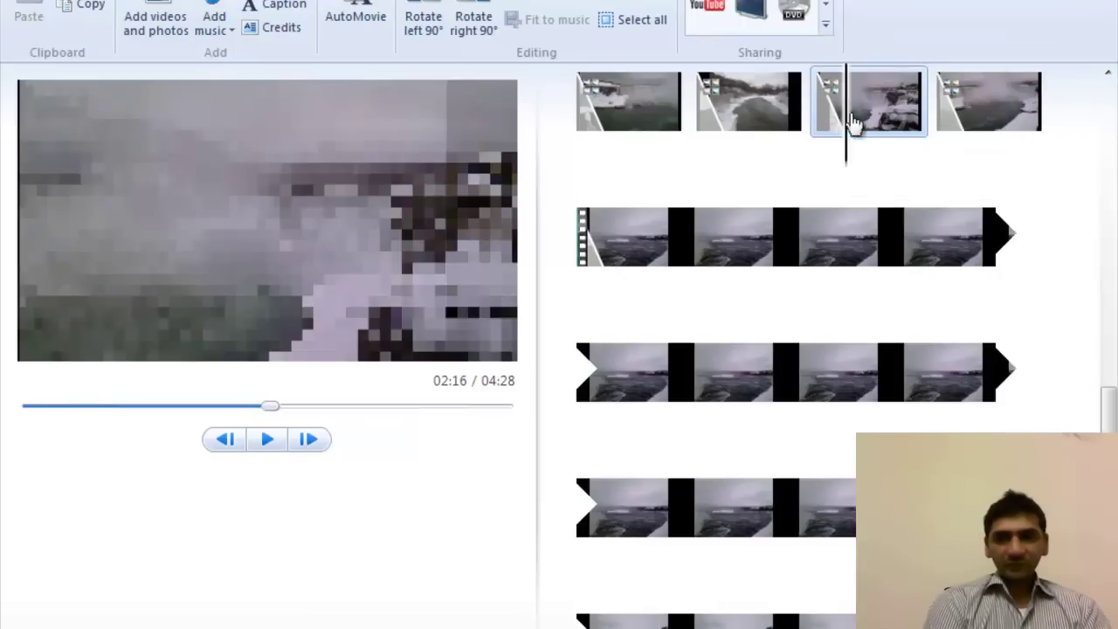
left_click(899, 127)
left_click(267, 441)
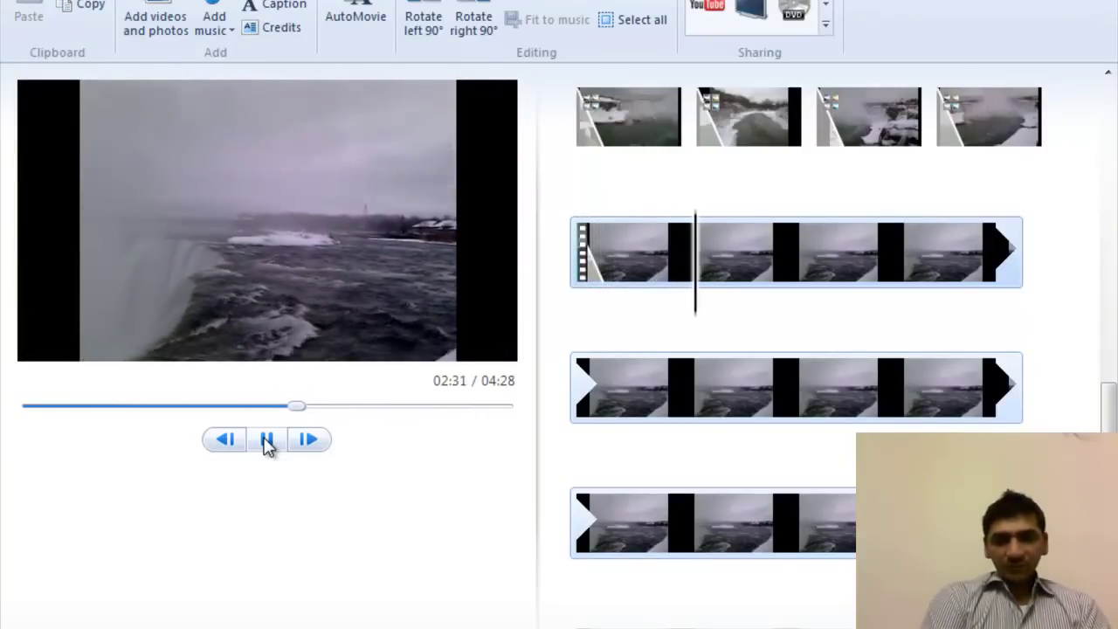
left_click(265, 439)
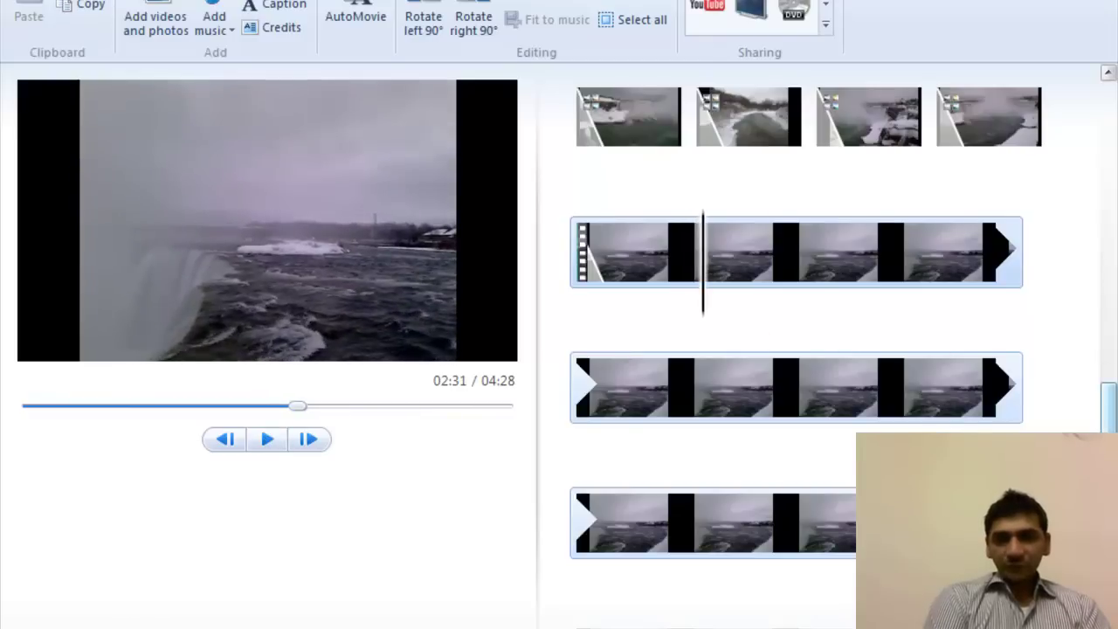
scroll(698, 140, "up", 10)
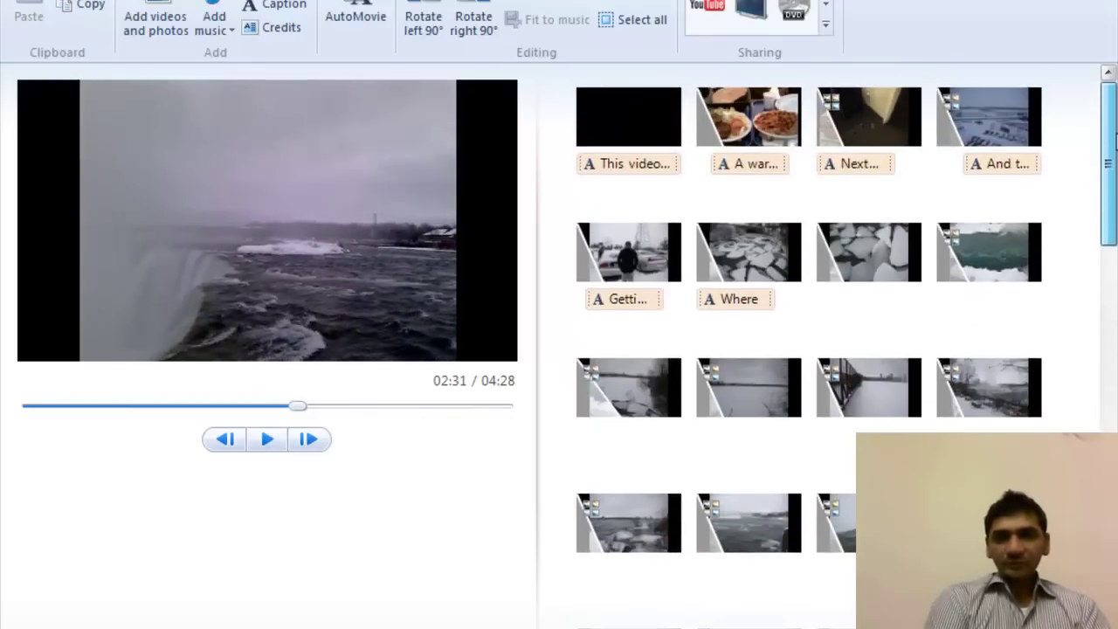
left_click(578, 93)
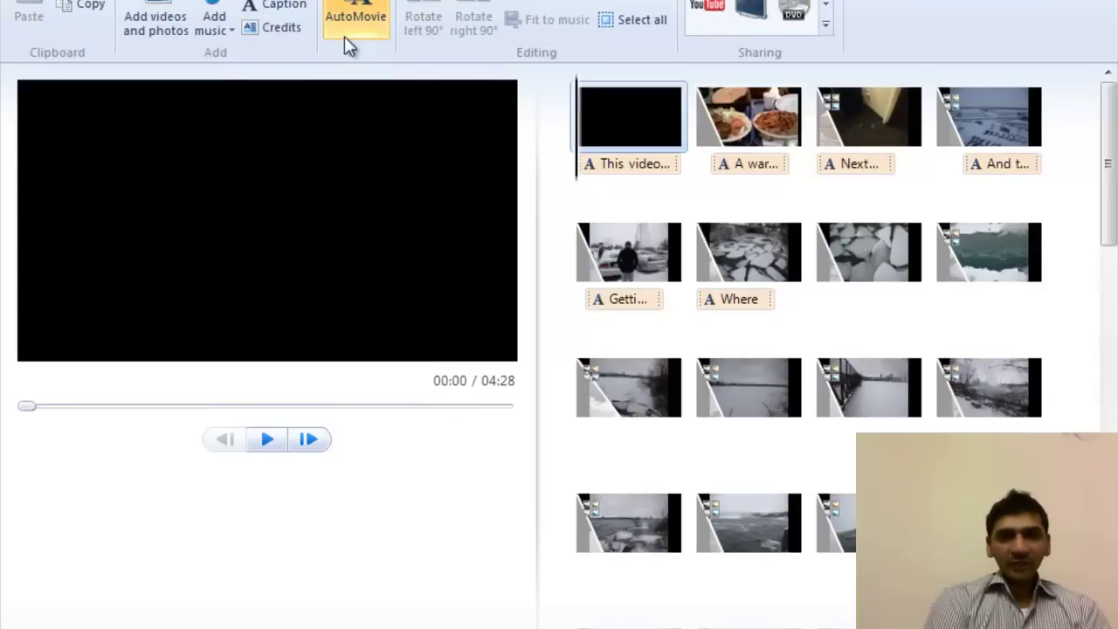
- Select the second clip, the food photo, placing the playhead at its start
left_click(227, 31)
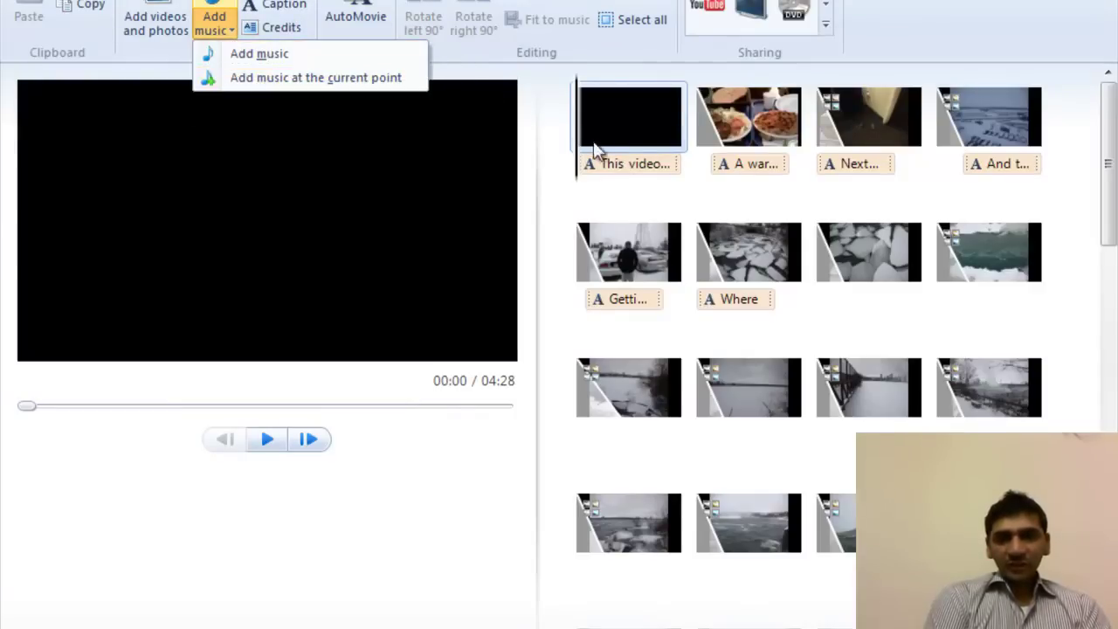
scroll(593, 196, "down", 2)
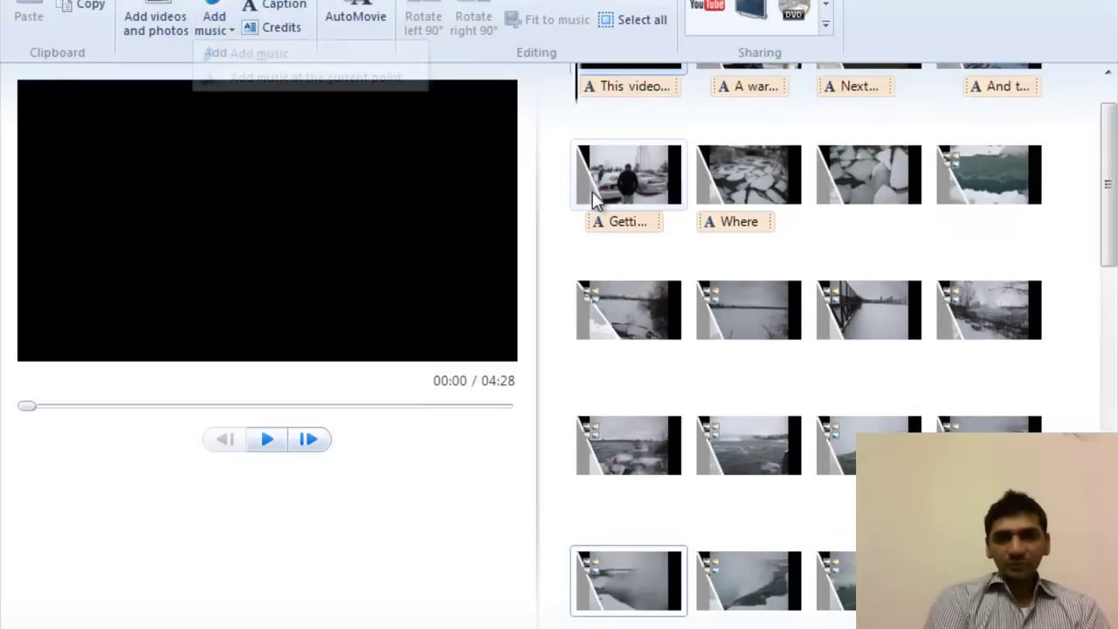
left_click(671, 152)
left_click(701, 108)
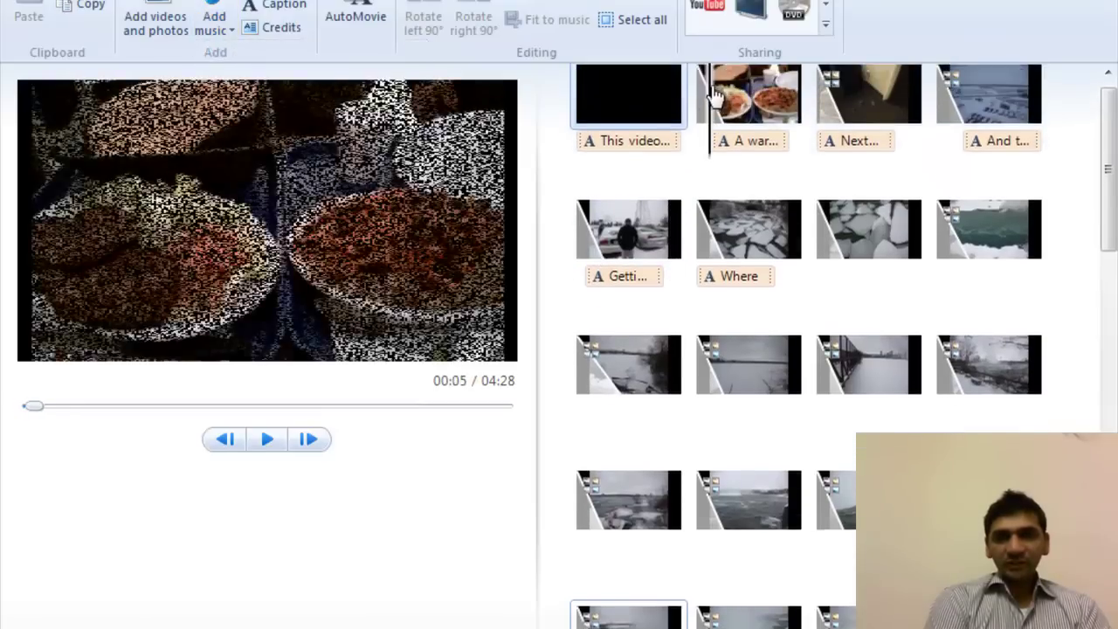
left_click(704, 103)
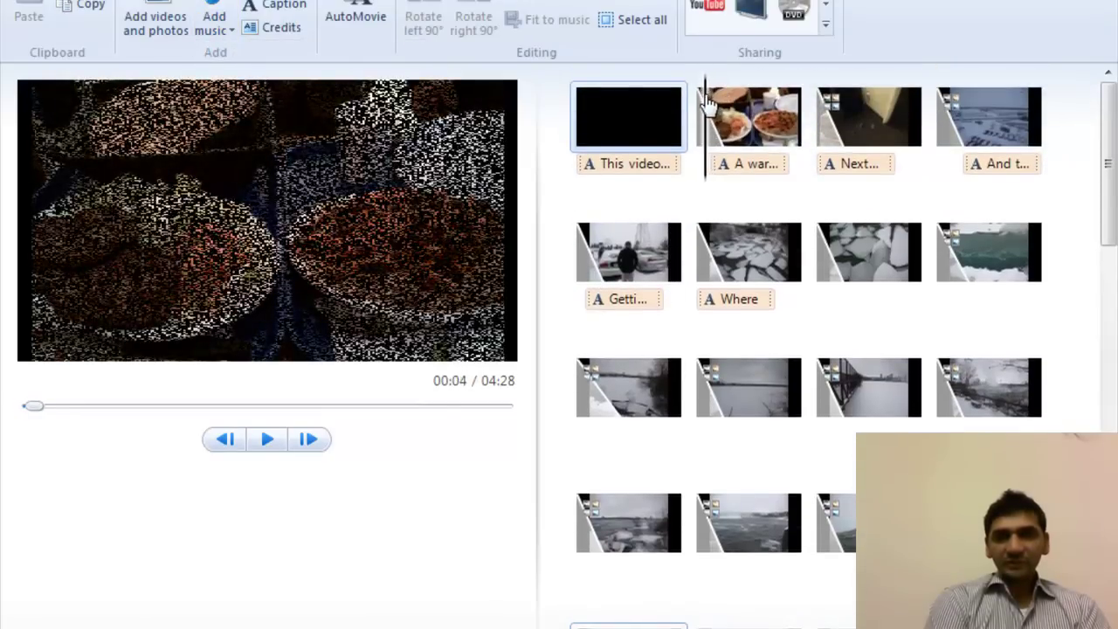
mouse_move(703, 103)
left_mouse_down()
mouse_move(594, 109)
mouse_move(696, 116)
left_mouse_up()
left_click(701, 116)
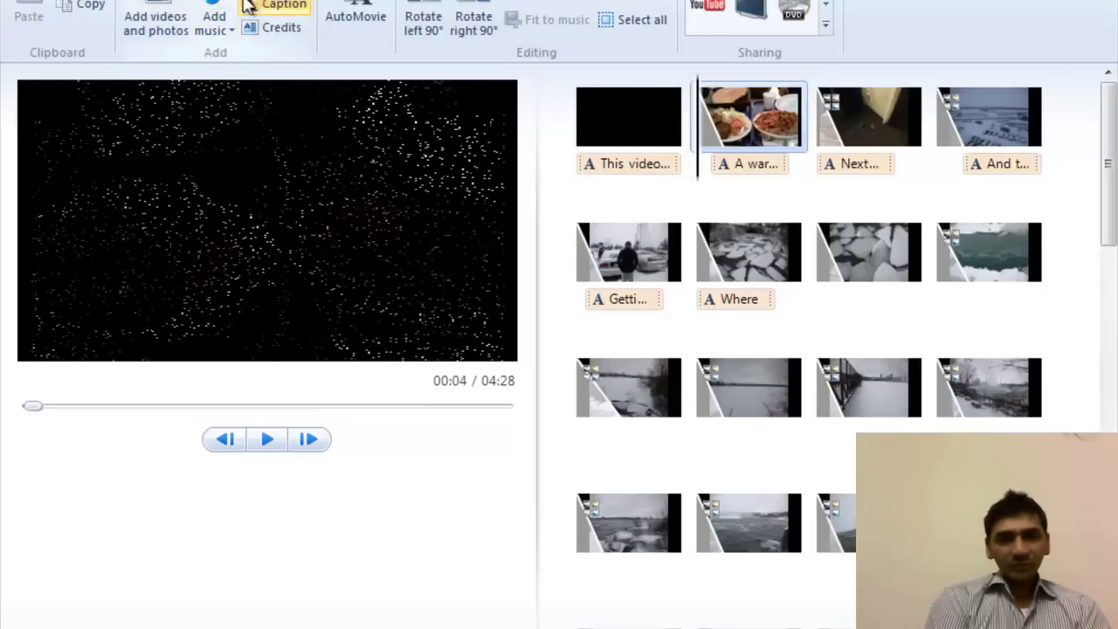
- Add the Kalimba track as music for the whole project
left_click(234, 35)
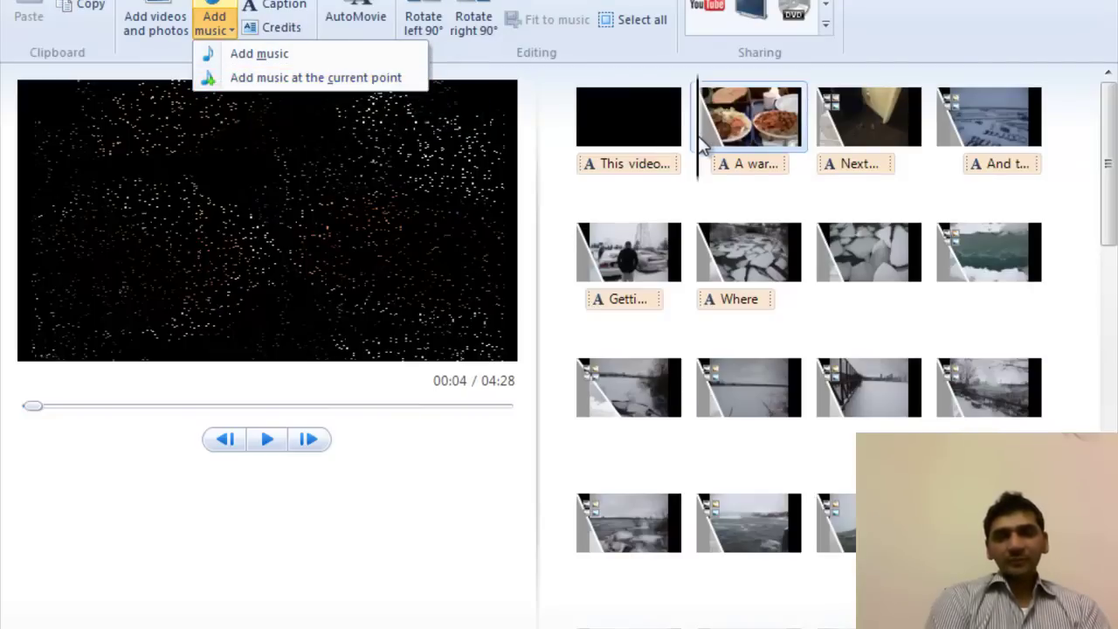
left_click(354, 56)
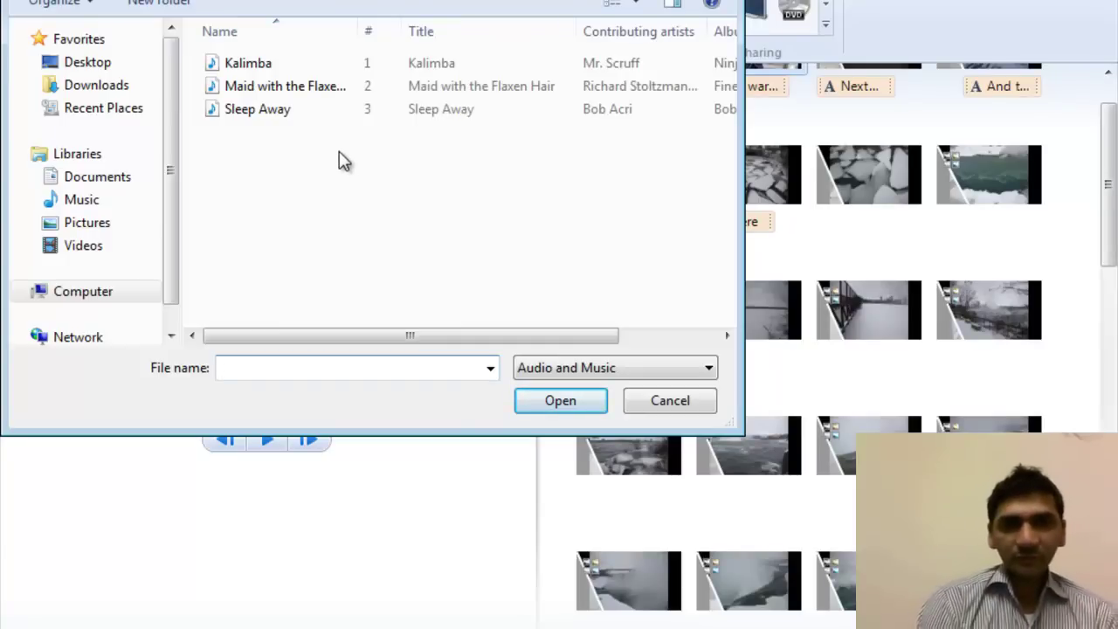
double_click(274, 63)
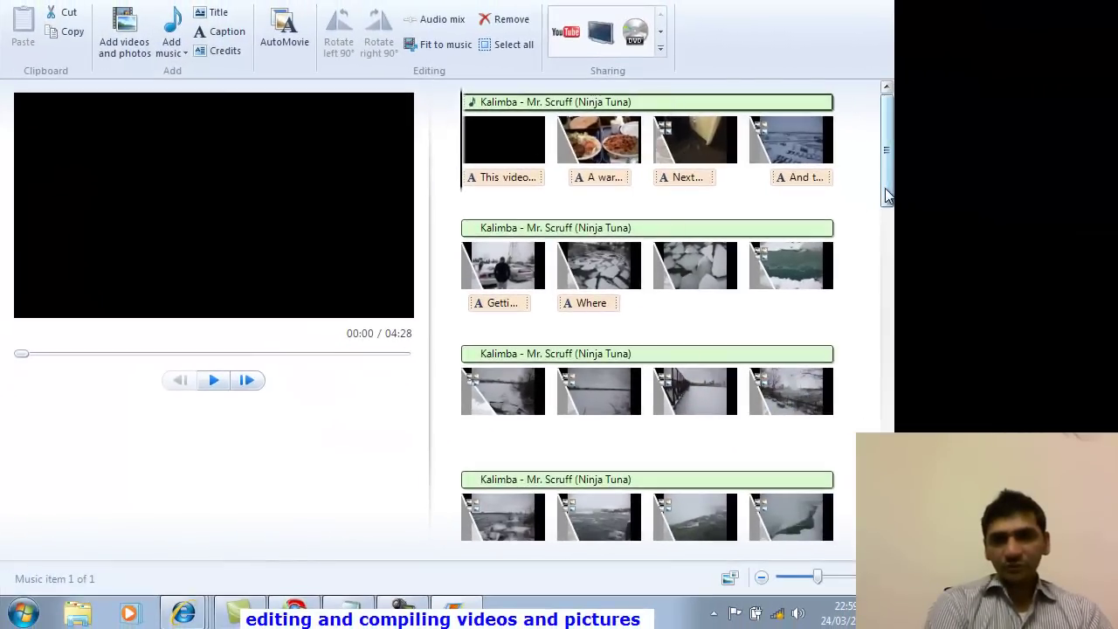
- Select the long waterfall video clip and pause its preview with the Kalimba music
left_click_drag(887, 196, 849, 583)
scroll(663, 319, "up", 5)
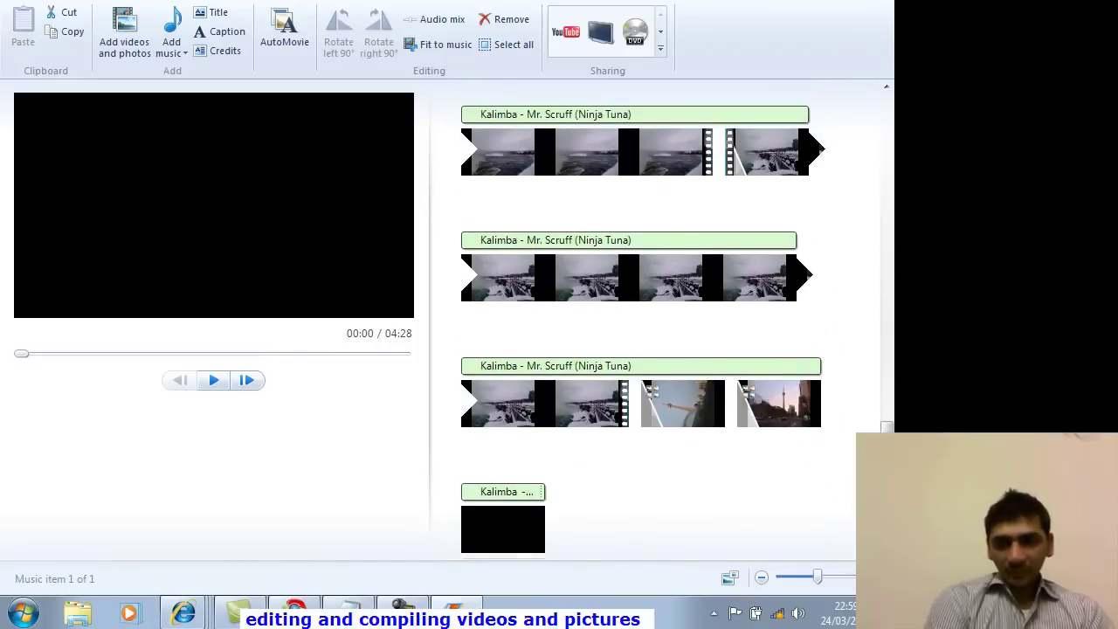
scroll(663, 331, "up", 1)
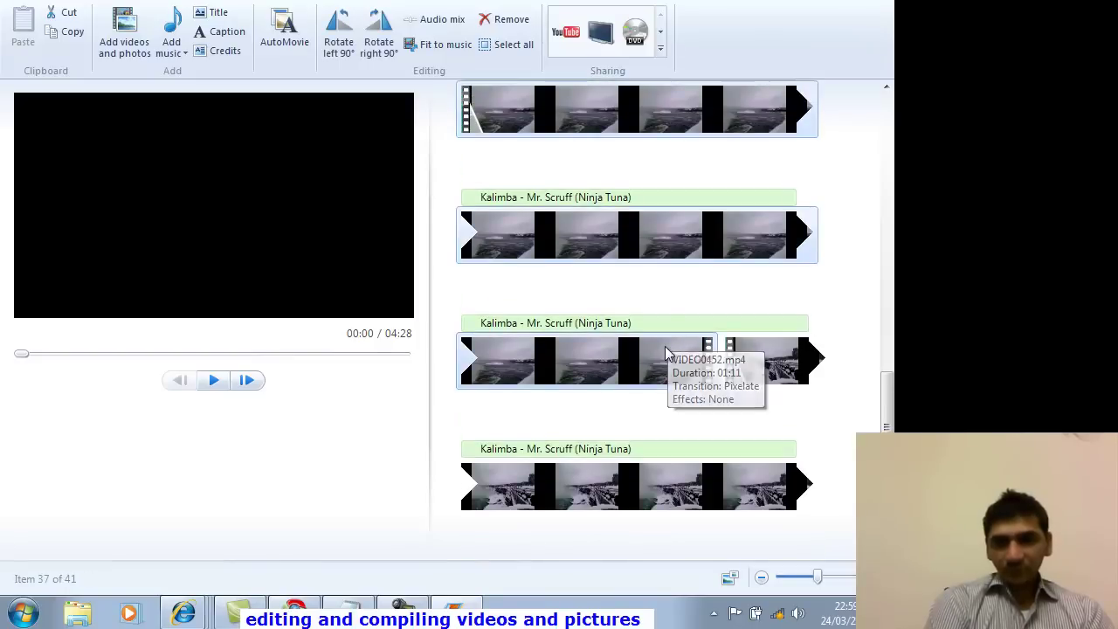
left_click(629, 358)
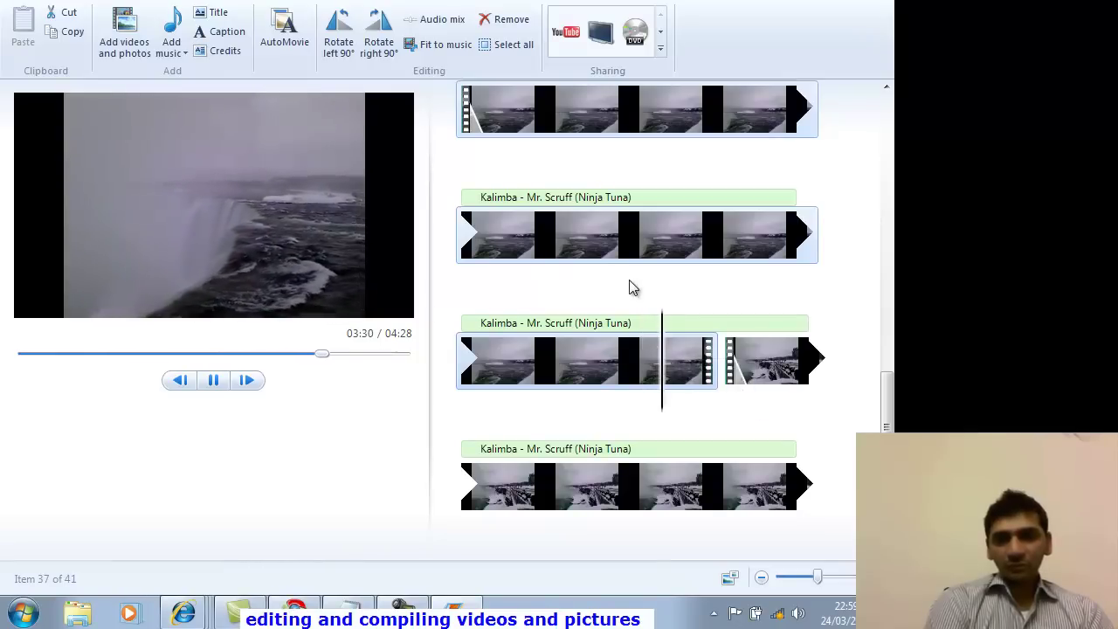
left_click(215, 380)
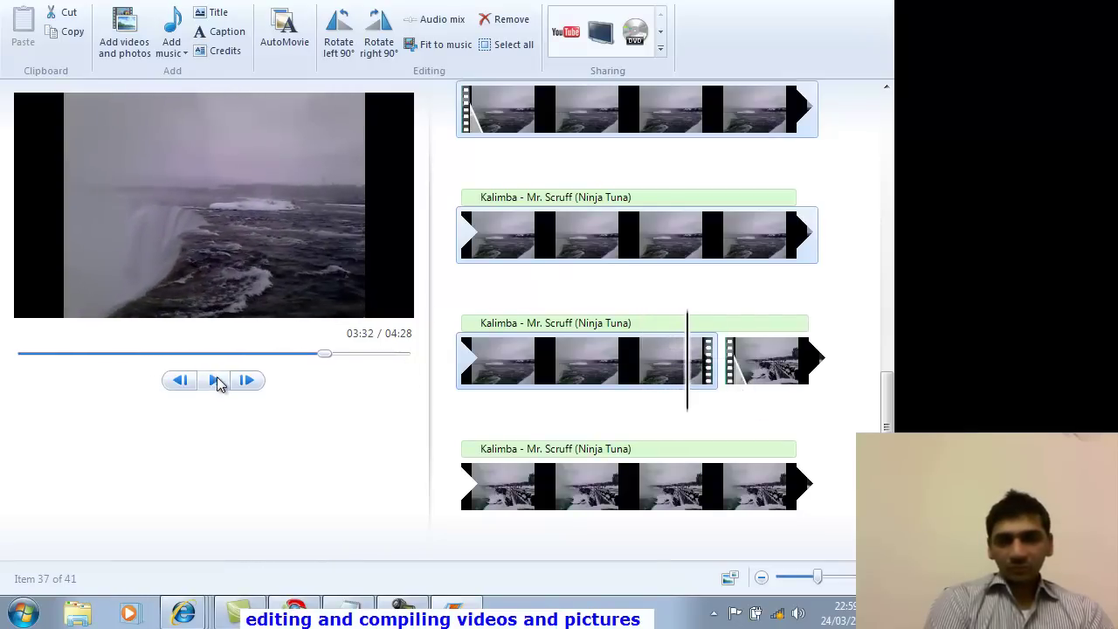
- Preview from the earlier snowy river clip, pausing at 02:32, then select the Kalimba music track
left_click_drag(887, 414, 887, 359)
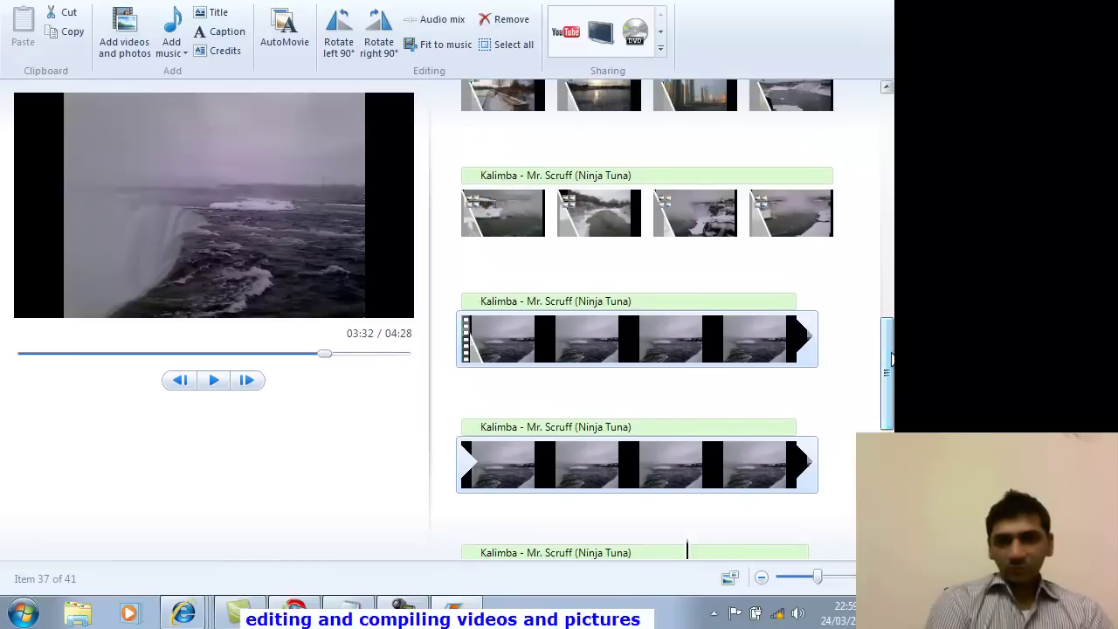
left_click(668, 214)
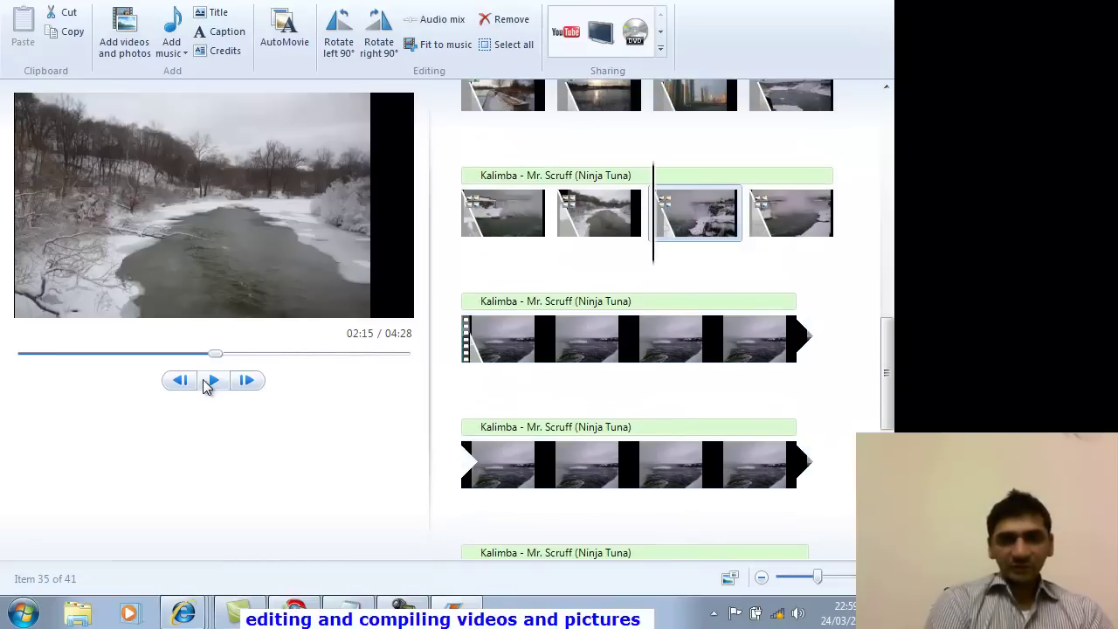
left_click(208, 384)
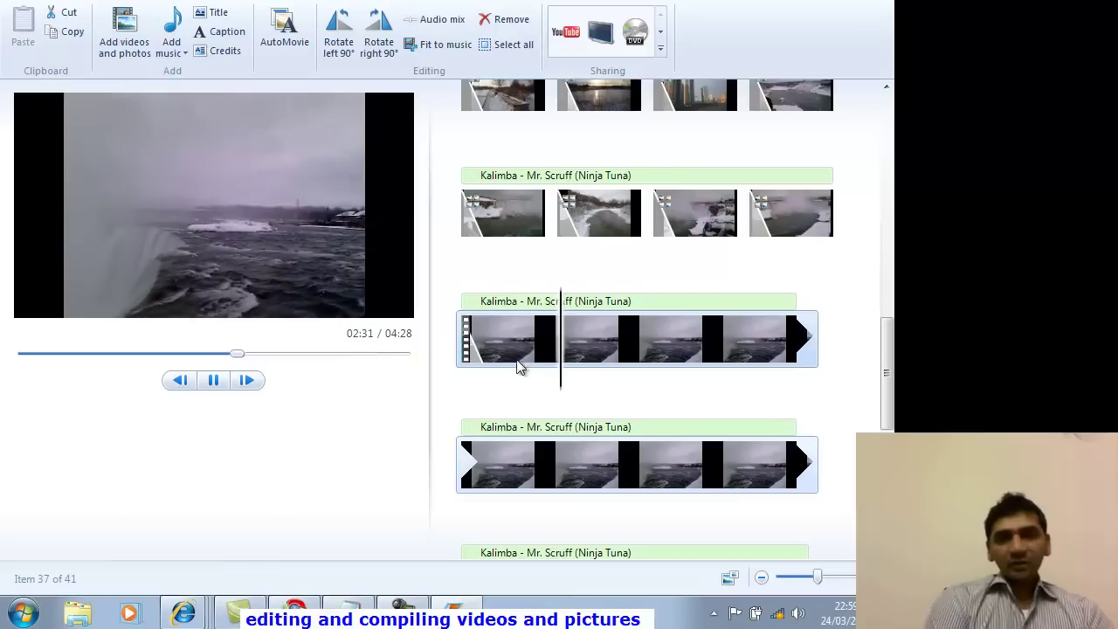
left_click(220, 382)
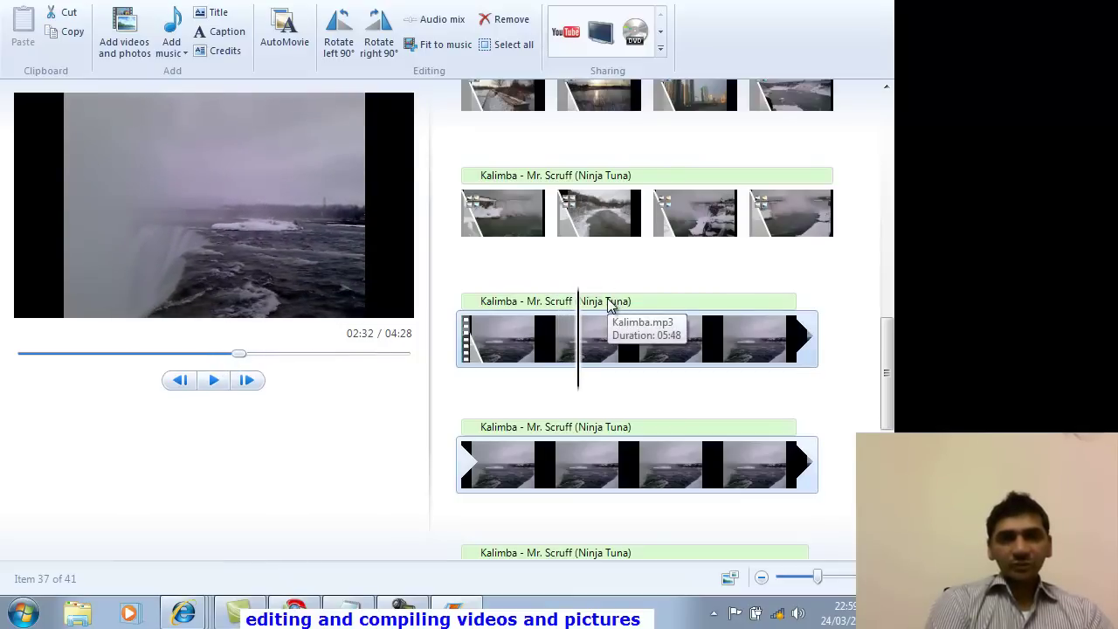
left_click(589, 306)
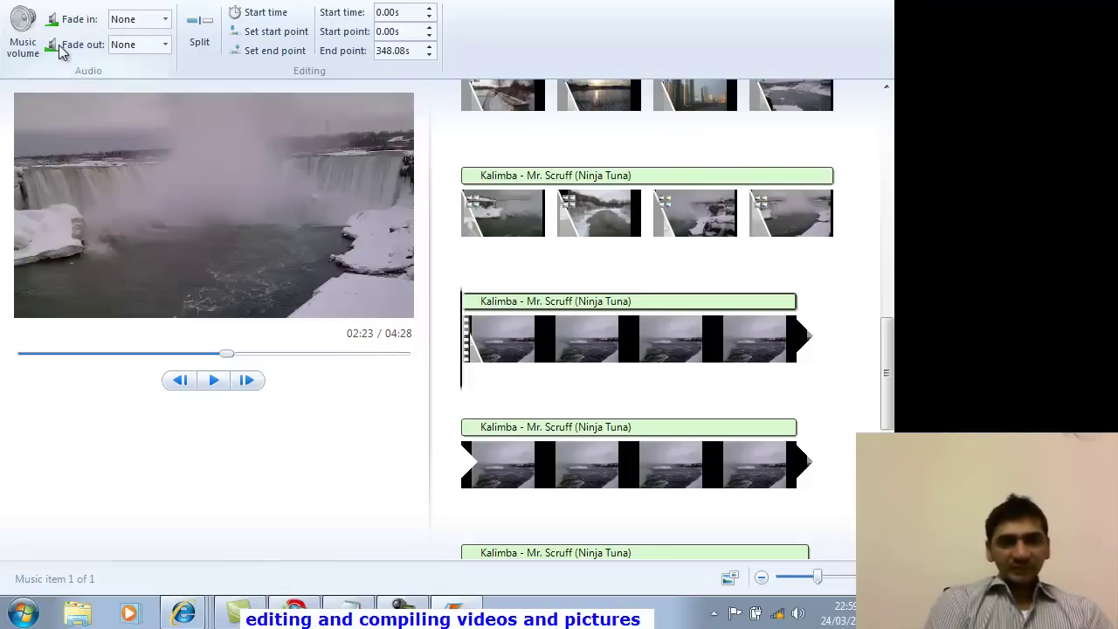
- Lower the Kalimba background music volume with the Music volume slider
left_click(24, 33)
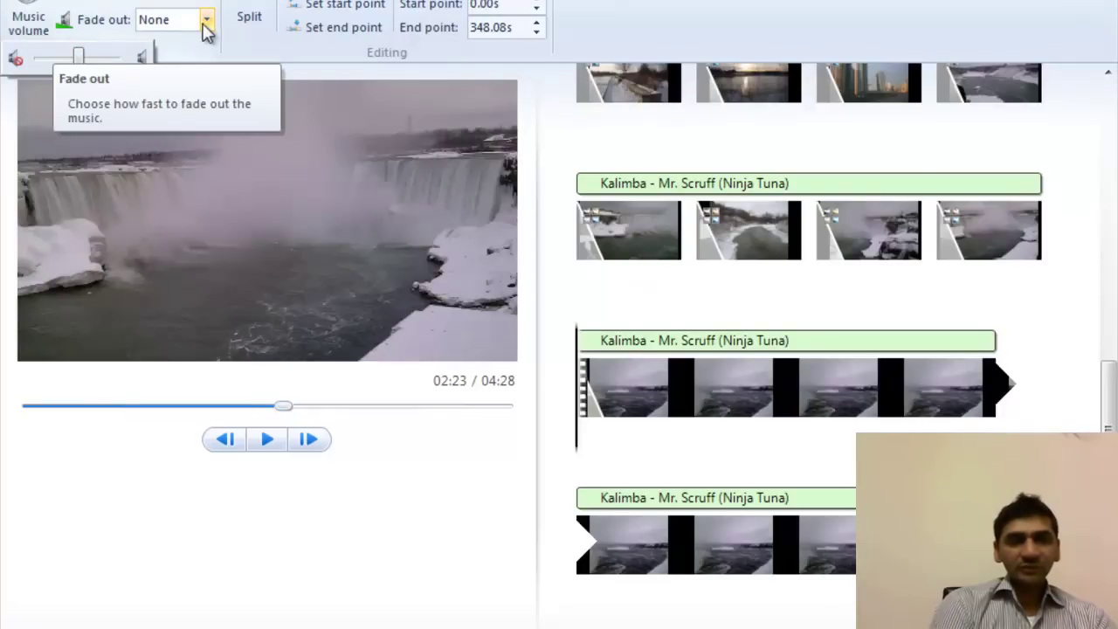
left_click_drag(79, 62, 77, 69)
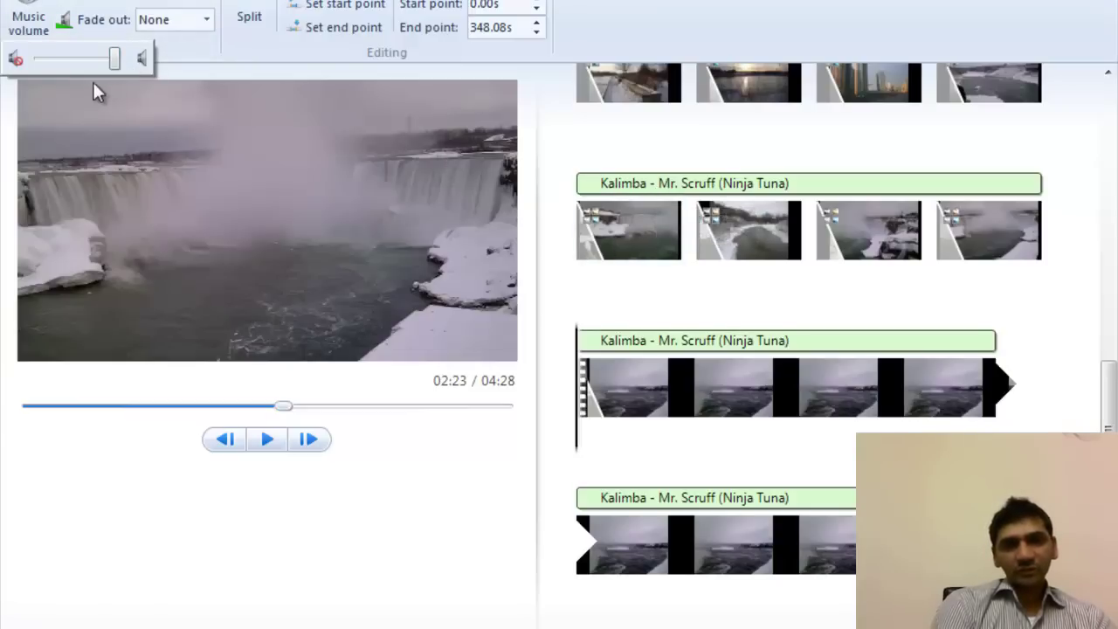
left_click_drag(117, 63, 80, 64)
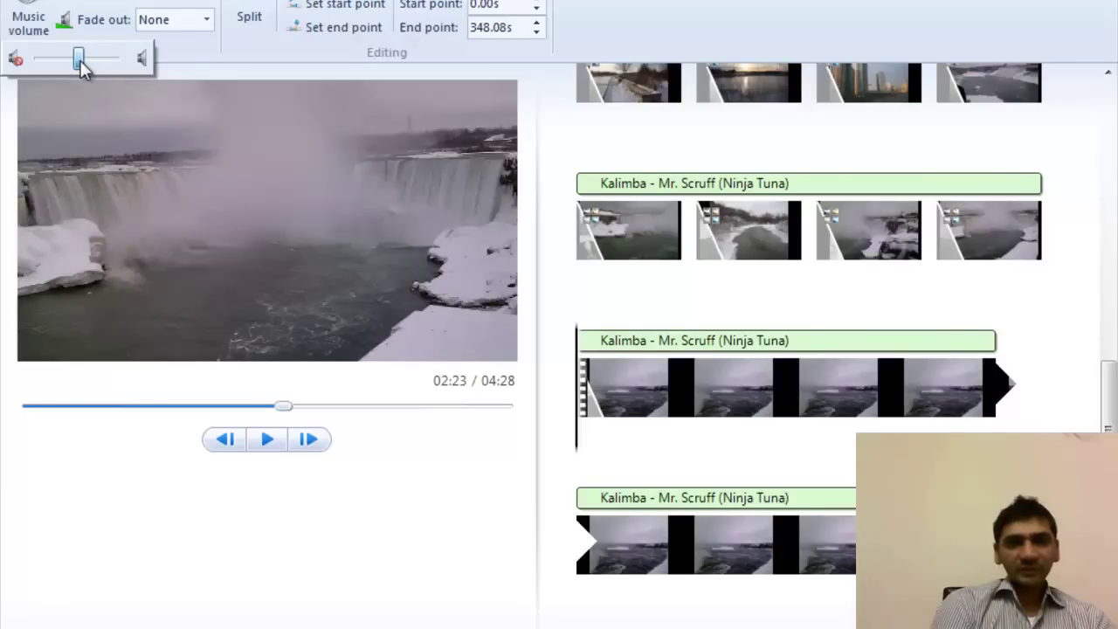
- Preview the Niagara Falls clip with the music, pause at 02:29, and return to the storyboard top
scroll(175, 476, "down", 1)
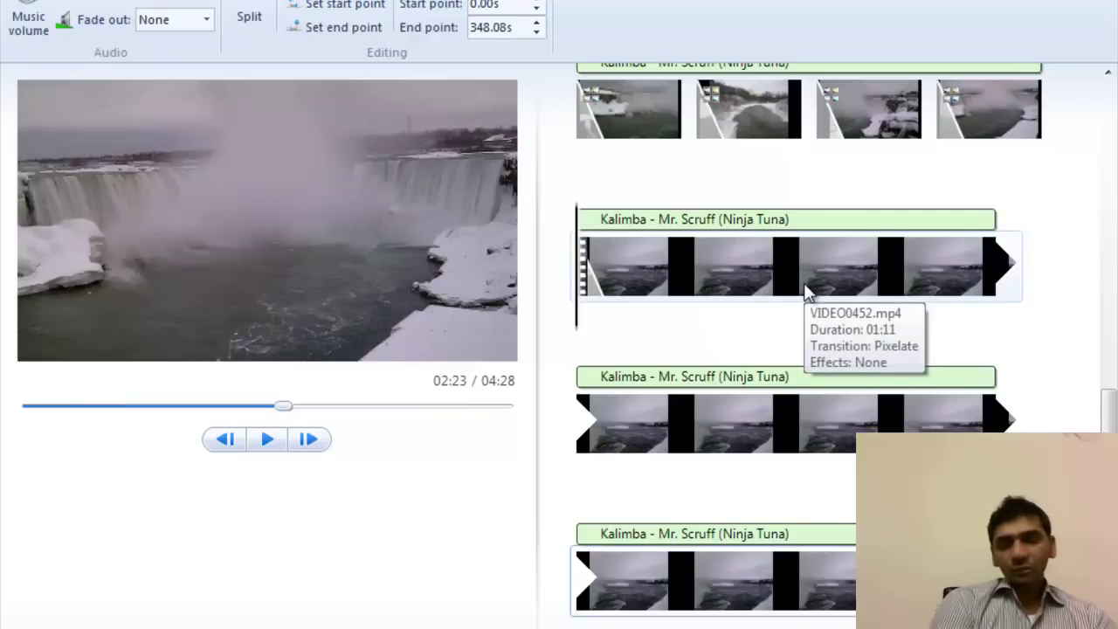
left_click(267, 439)
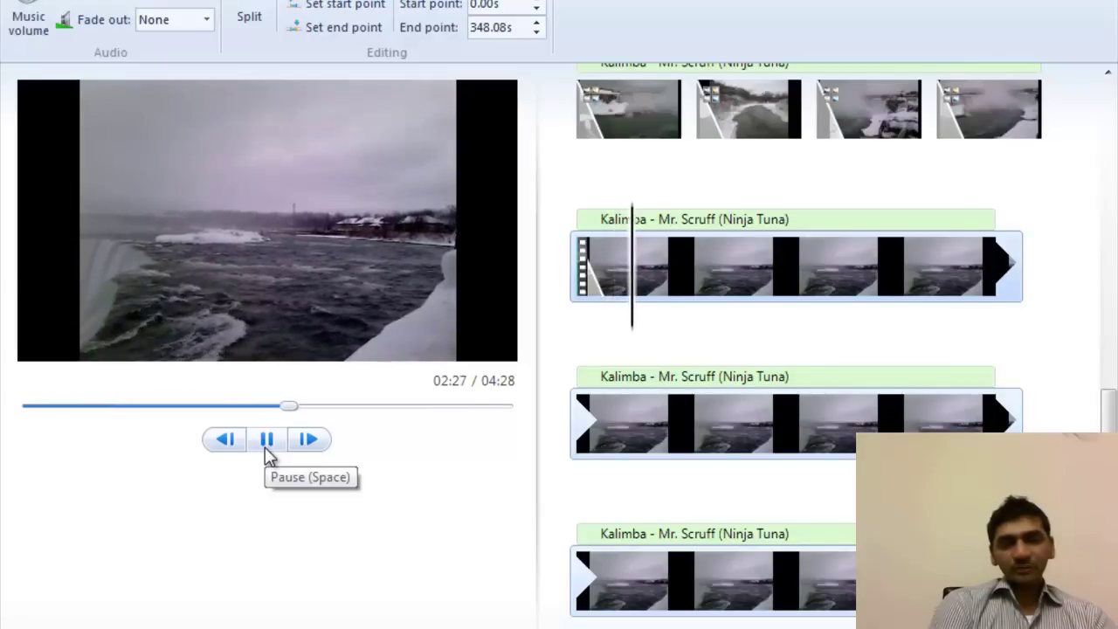
left_click(267, 451)
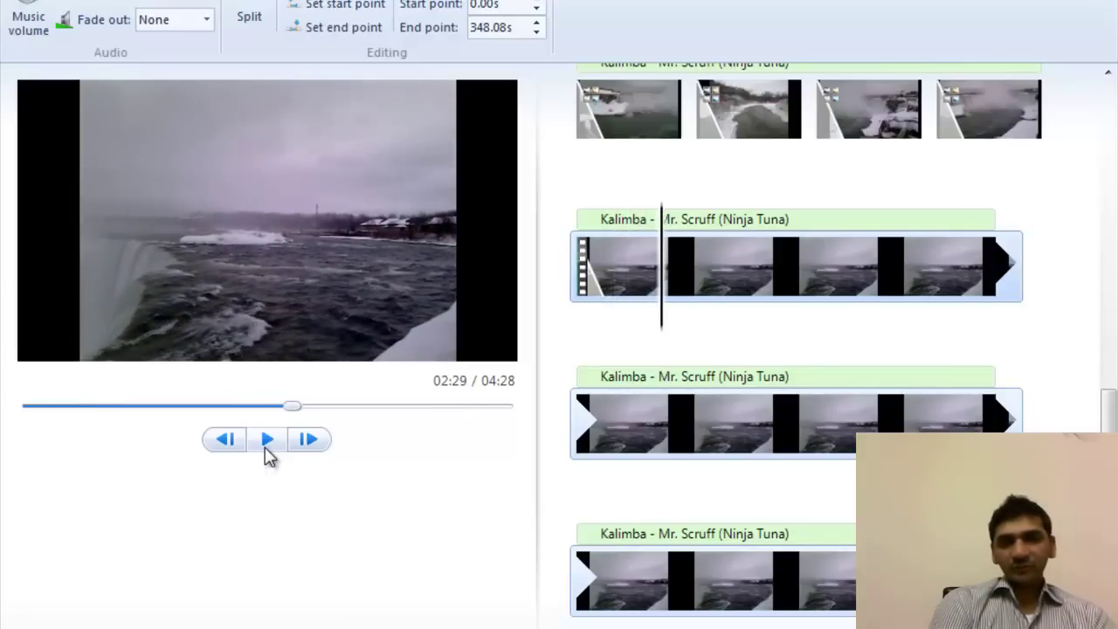
left_click_drag(1107, 411, 1111, 120)
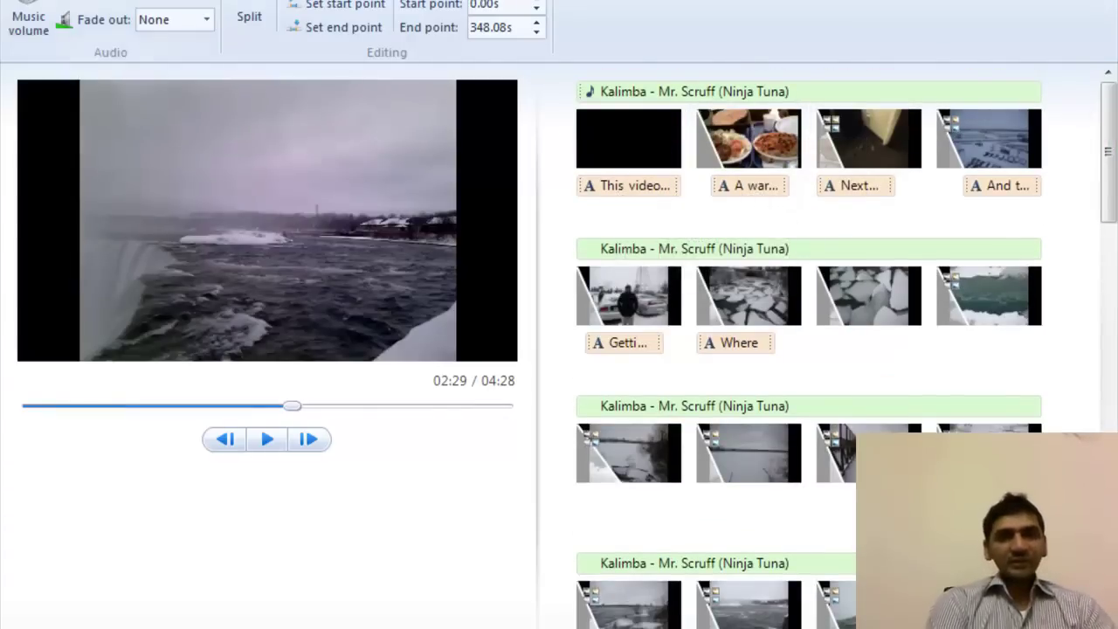
- Review the Save movie format options, from High-definition (1080p) and Burn a DVD to e-mail
key("alt+f")
mouse_move(93, 229)
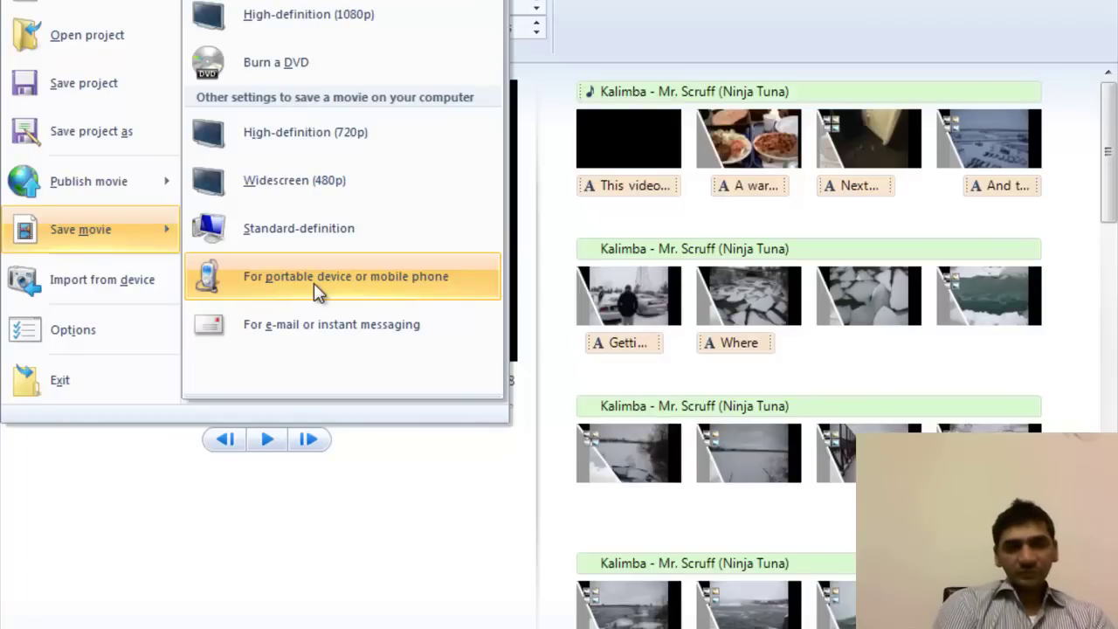
mouse_move(308, 322)
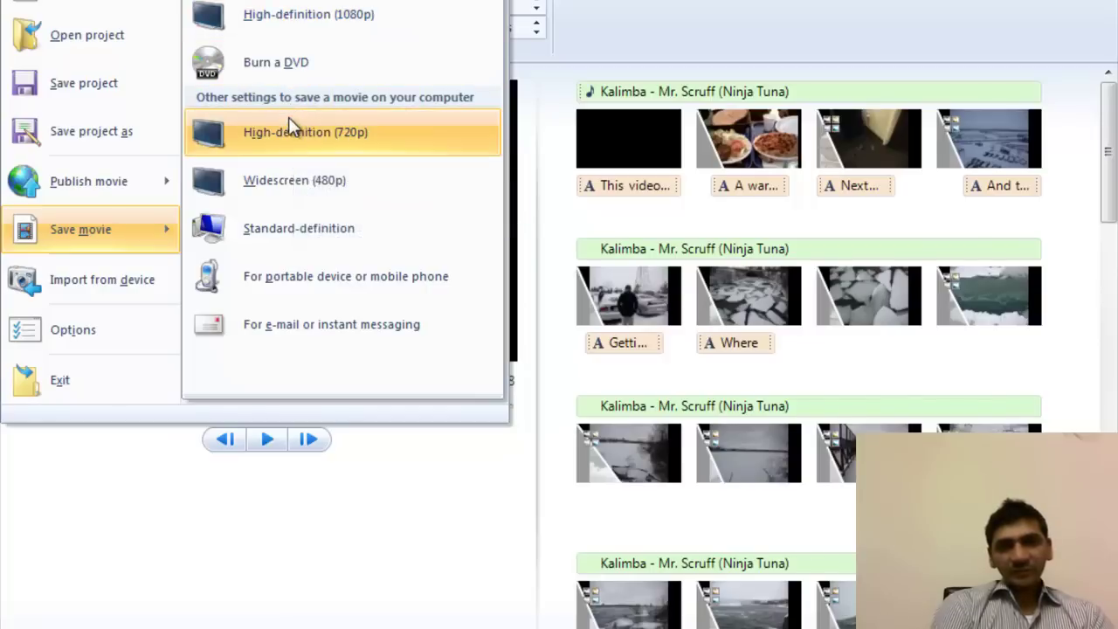
mouse_move(289, 123)
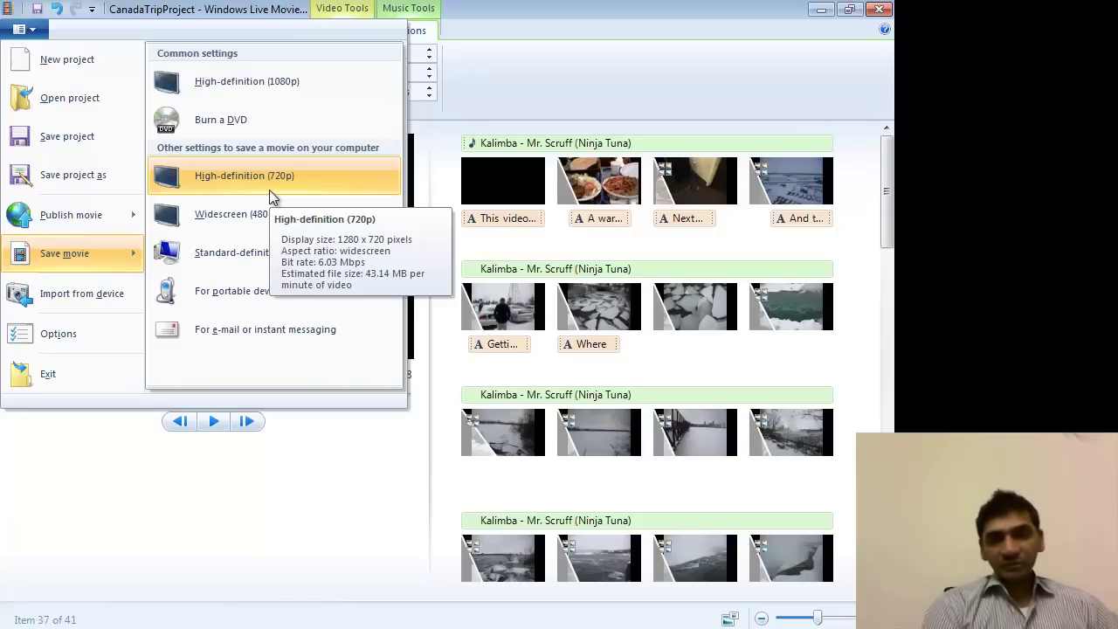
- Choose High-definition (720p) under Save movie to bring up the Save Movie dialog
left_click(886, 197)
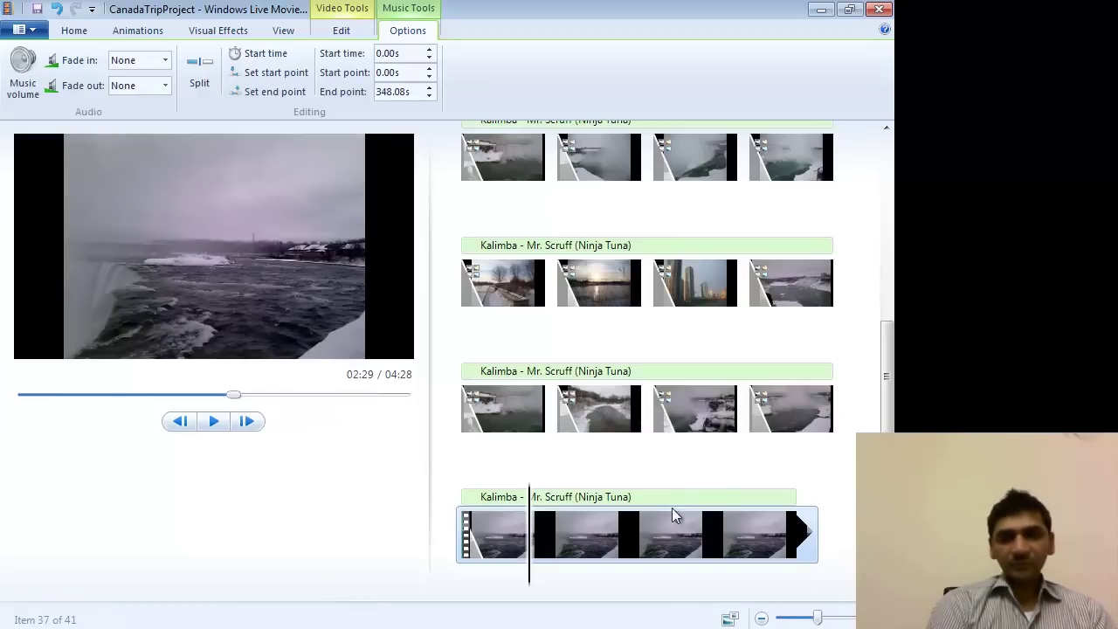
left_click(39, 32)
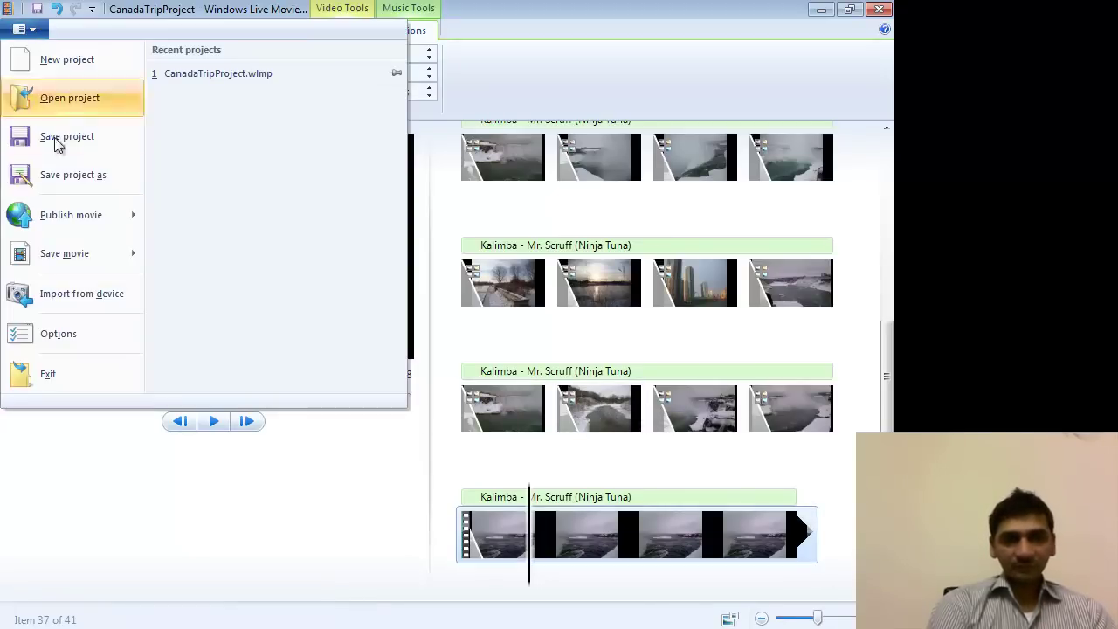
mouse_move(66, 215)
mouse_move(72, 248)
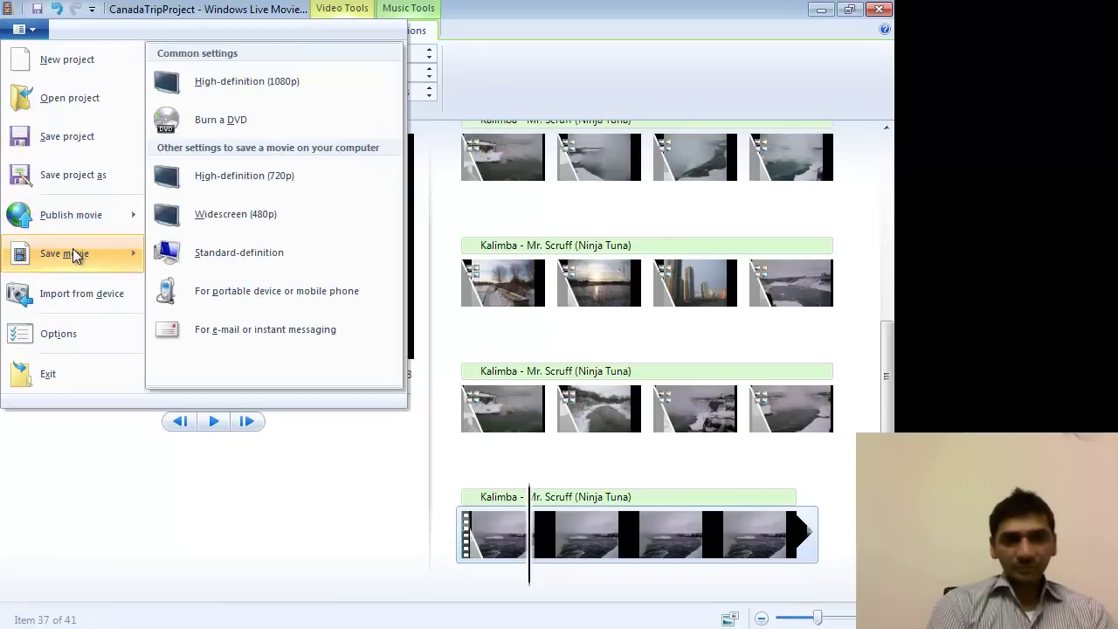
left_click(272, 182)
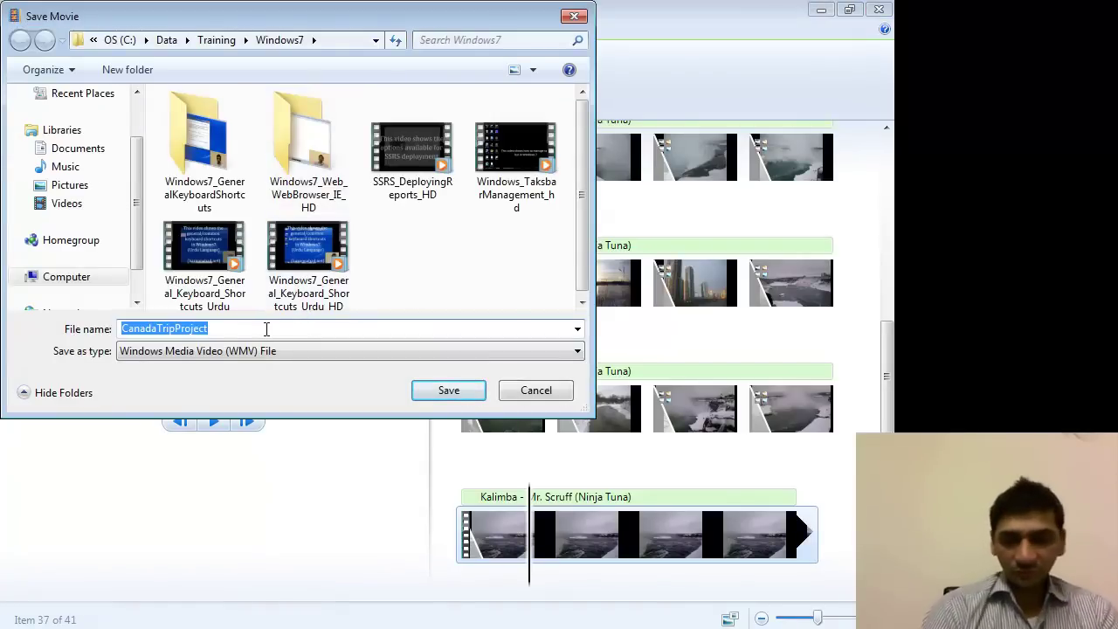
- Save the movie as CanadaTripCompiled_hd in the Windows7 folder
type("Cana")
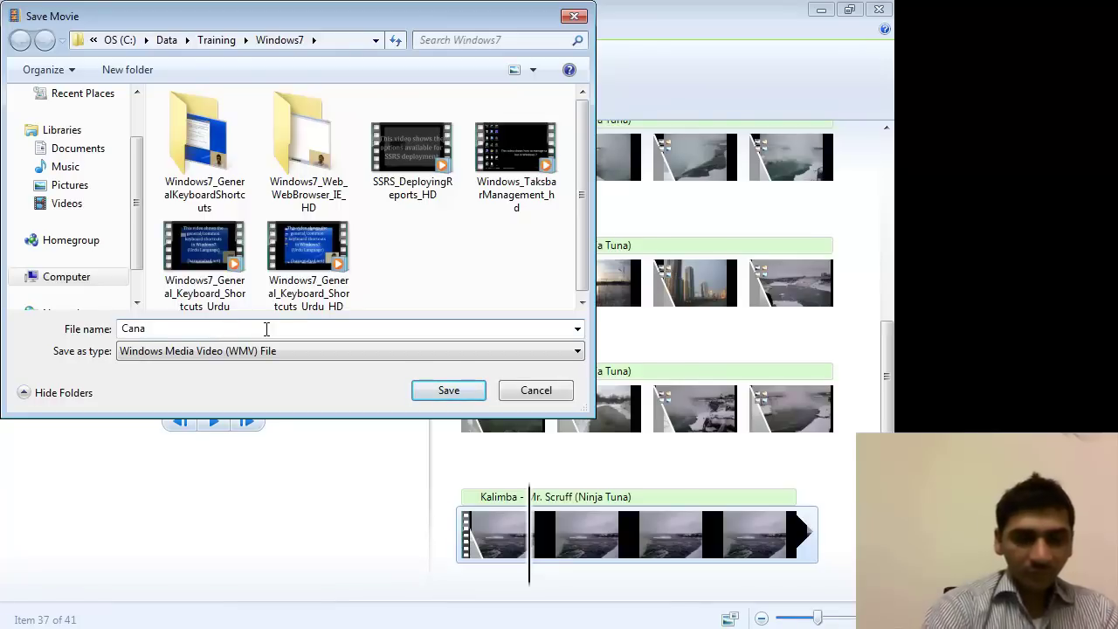
type("daTr")
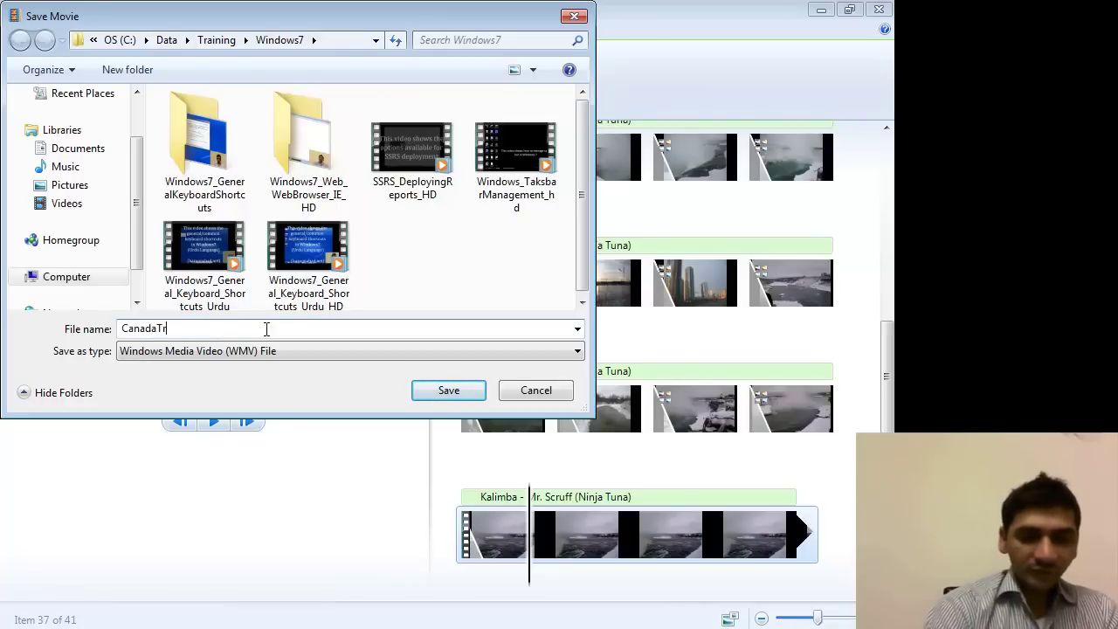
type("ipFin")
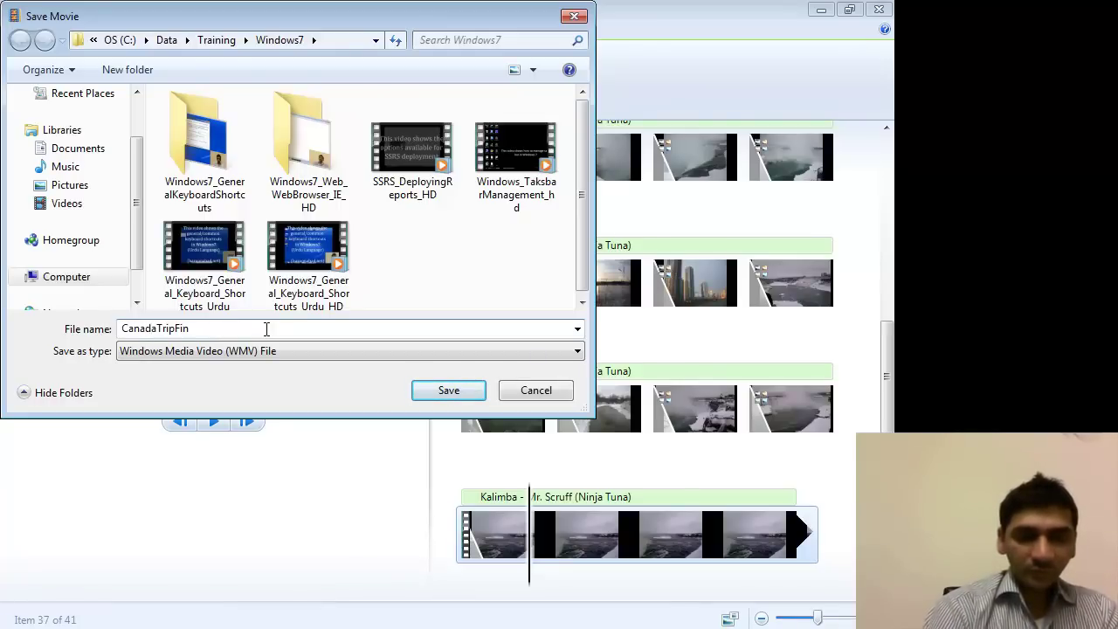
key("BackSpace")
type("n")
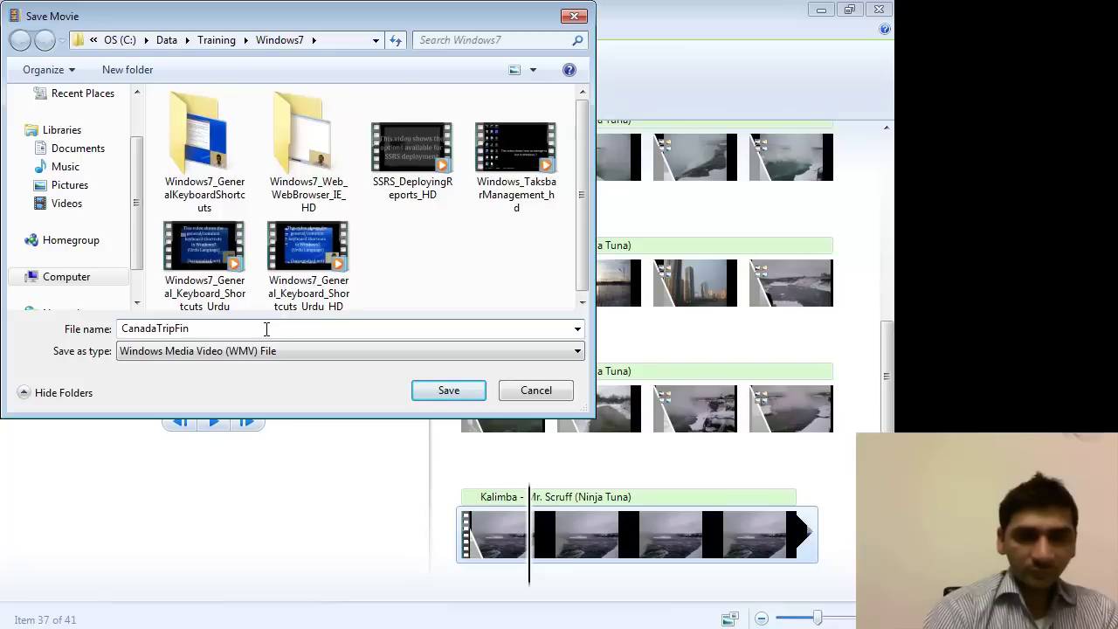
key("BackSpace")
key("BackSpace")
key("BackSpace")
type("Compil")
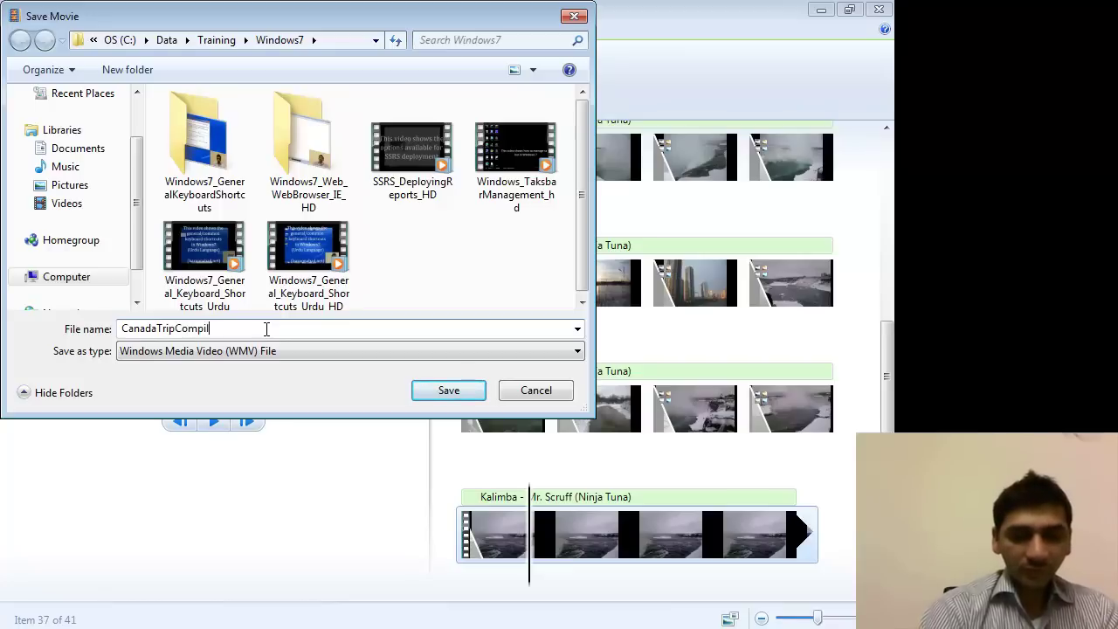
type("ed")
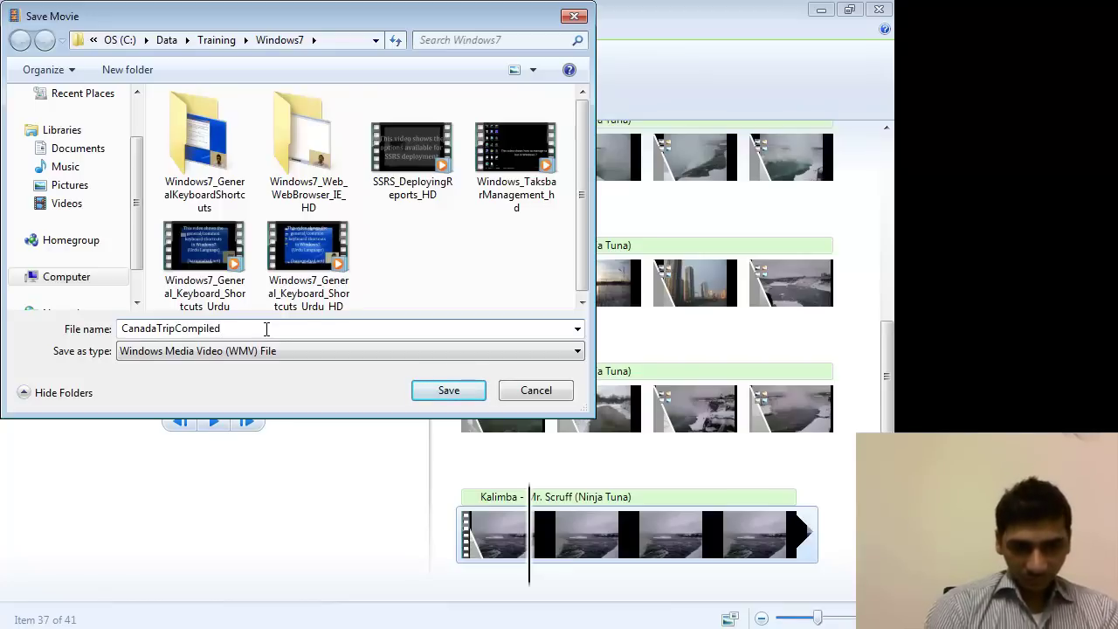
key("Caps_Lock")
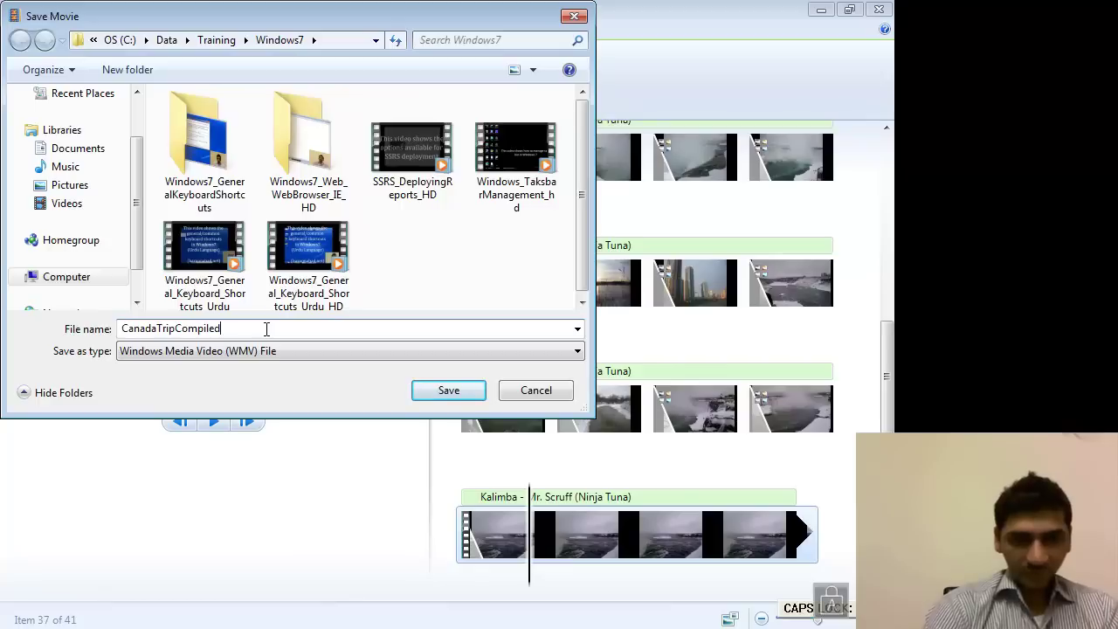
type("_hd")
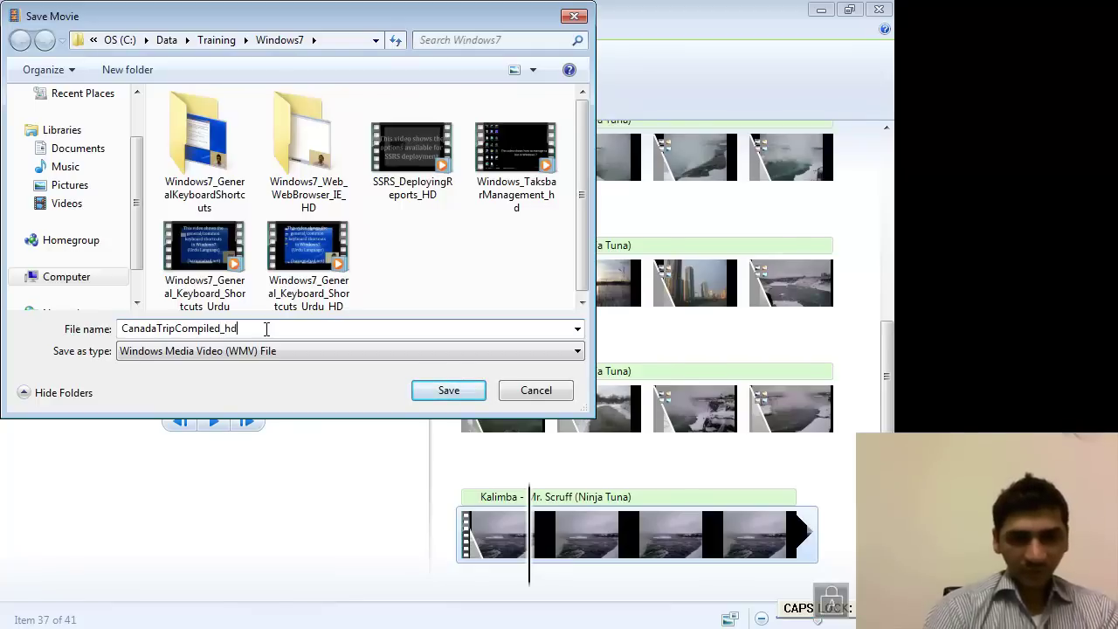
left_click(430, 395)
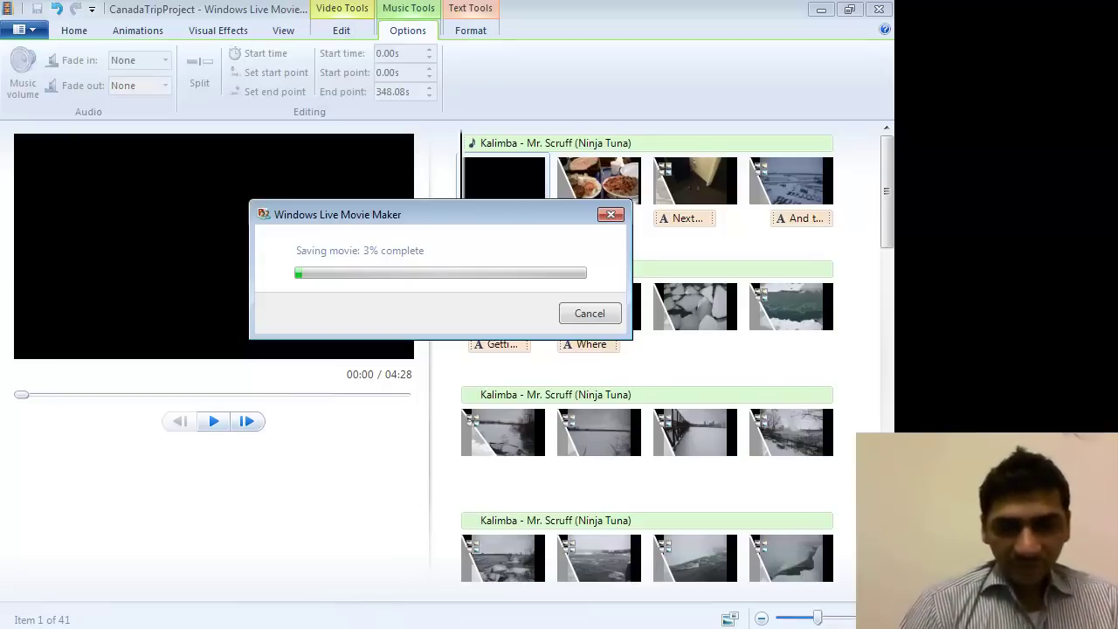
- Briefly bring the Notepad topic notes forward, then return to watch the saving progress
mouse_move(348, 627)
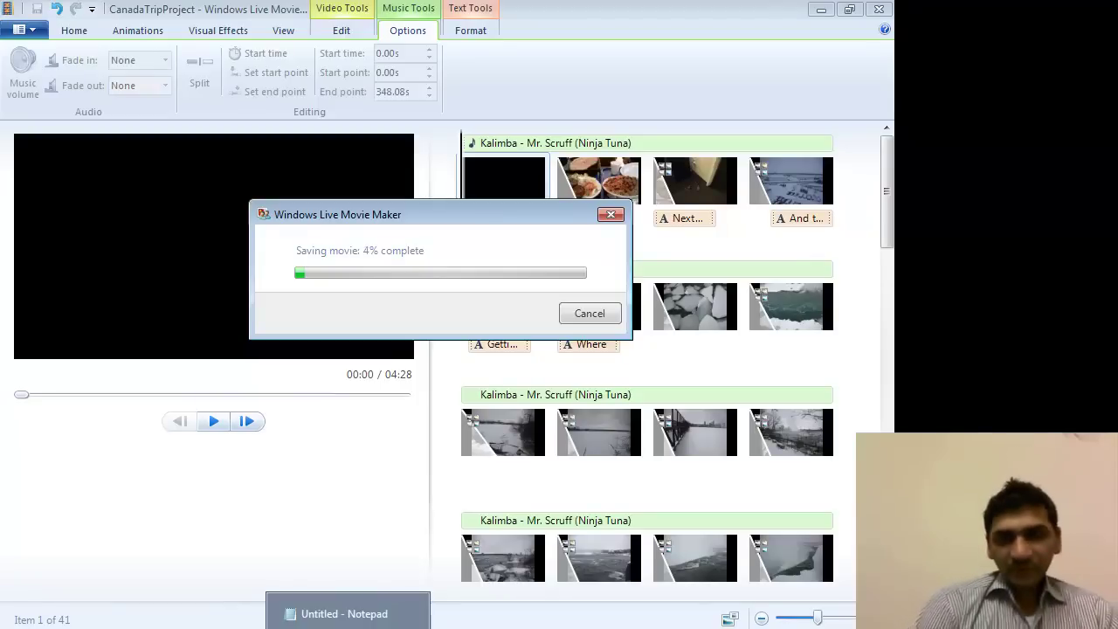
left_click(348, 620)
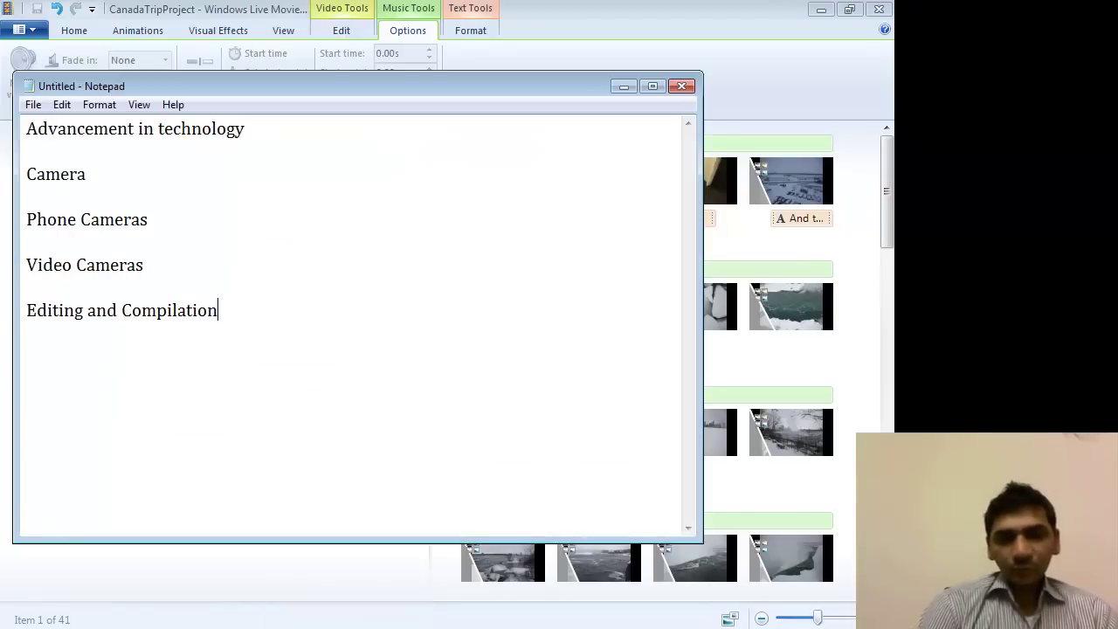
left_click(623, 90)
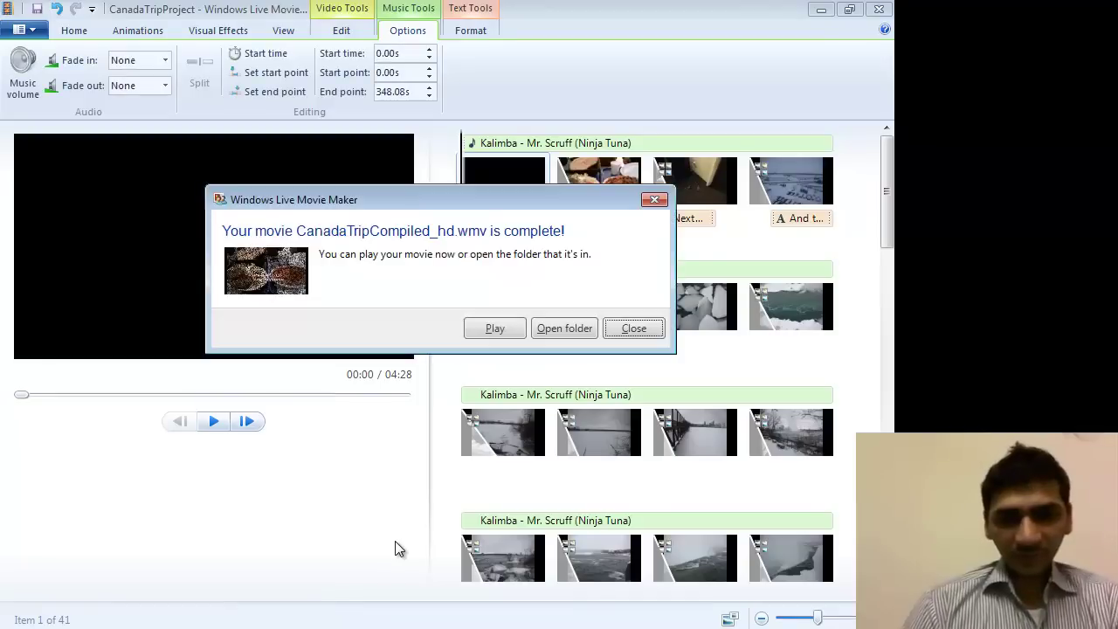
- Play the exported CanadaTripCompiled_hd movie and pause it after the credits at 04:27
left_click(494, 328)
scroll(509, 332, "down", 5)
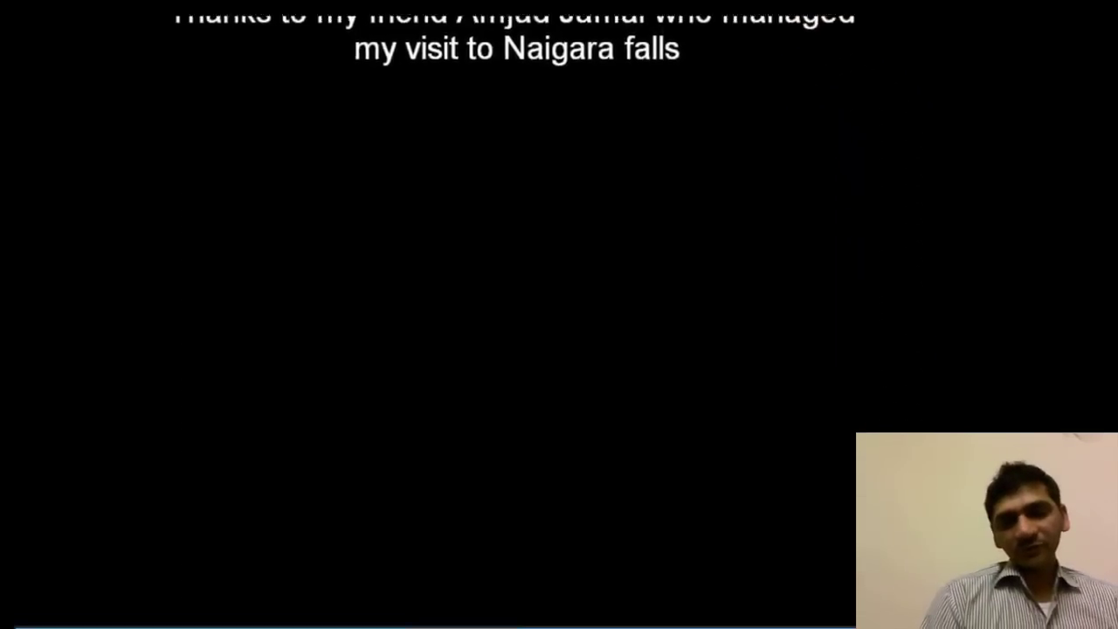
left_click(450, 609)
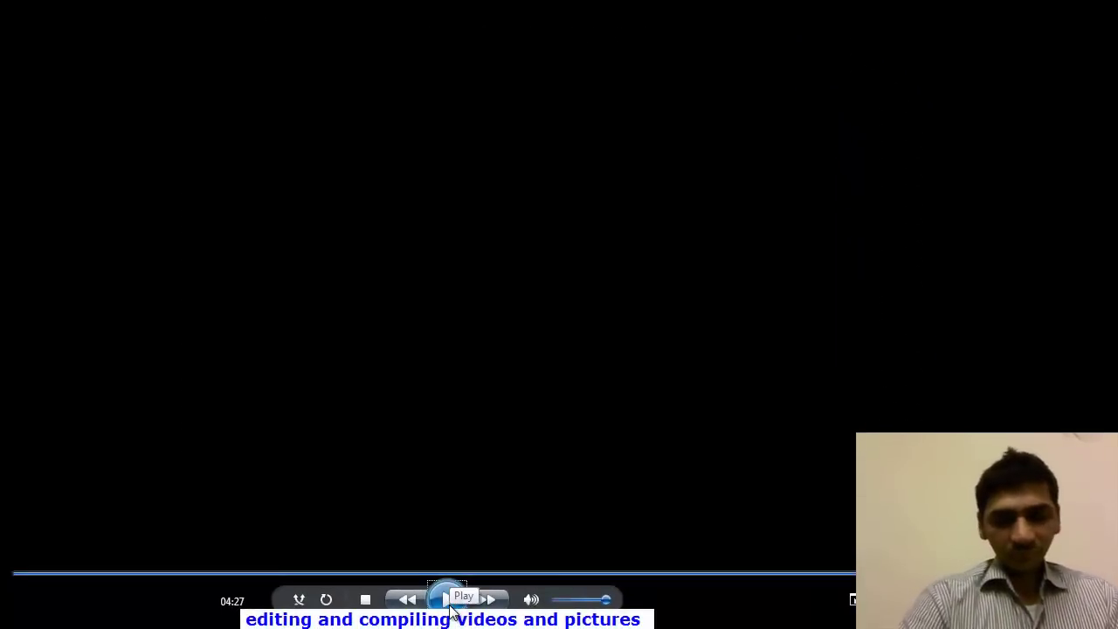